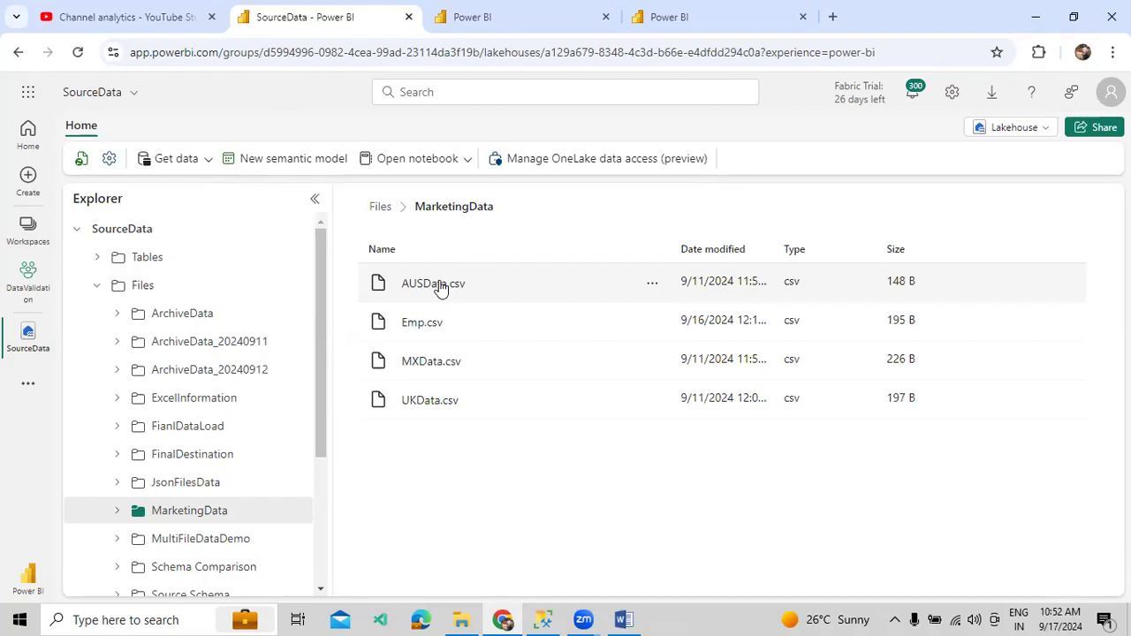
- In the DataPipelinesDemo workspace, create a data pipeline and replace its default name with Test_1
{"action": "left_click", "coordinate": [720, 26]}
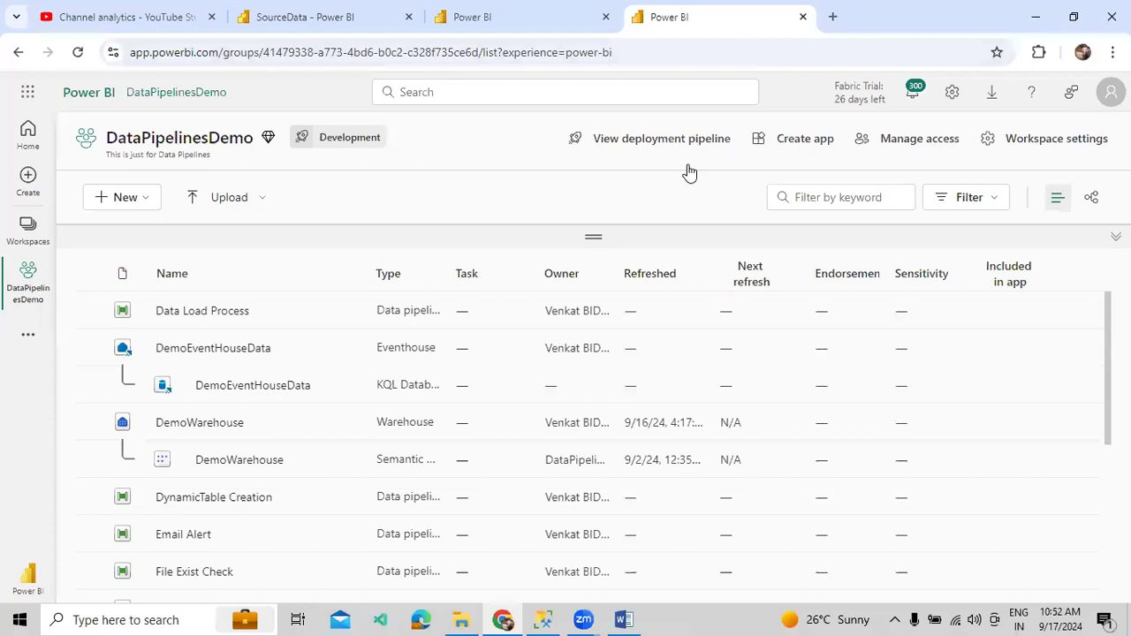
{"action": "left_click", "coordinate": [144, 203]}
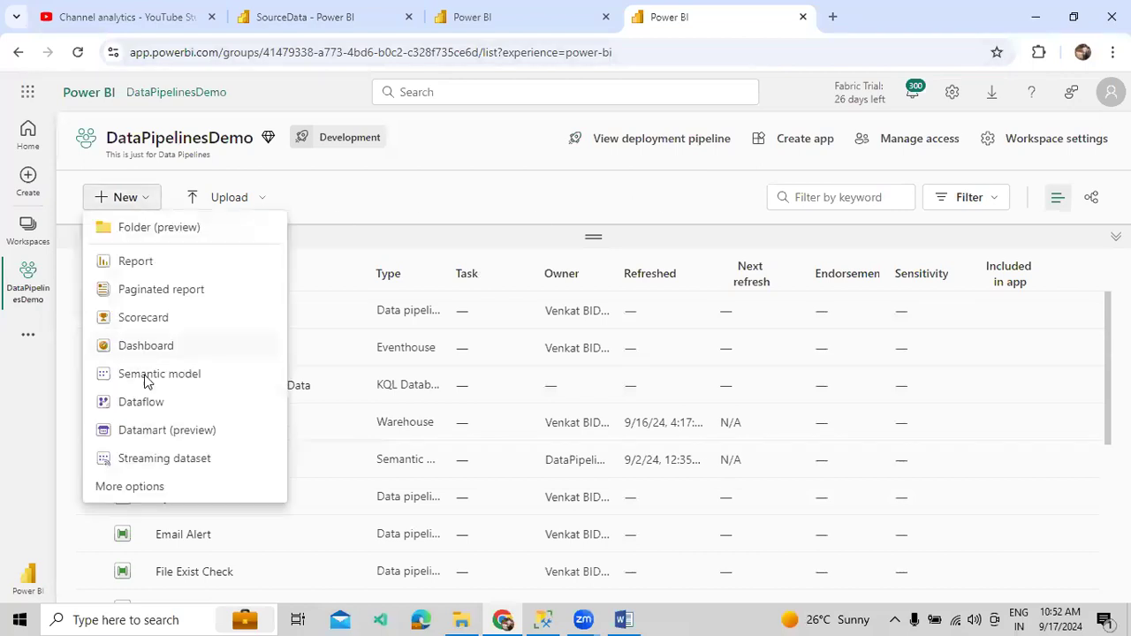
{"action": "left_click", "coordinate": [128, 491]}
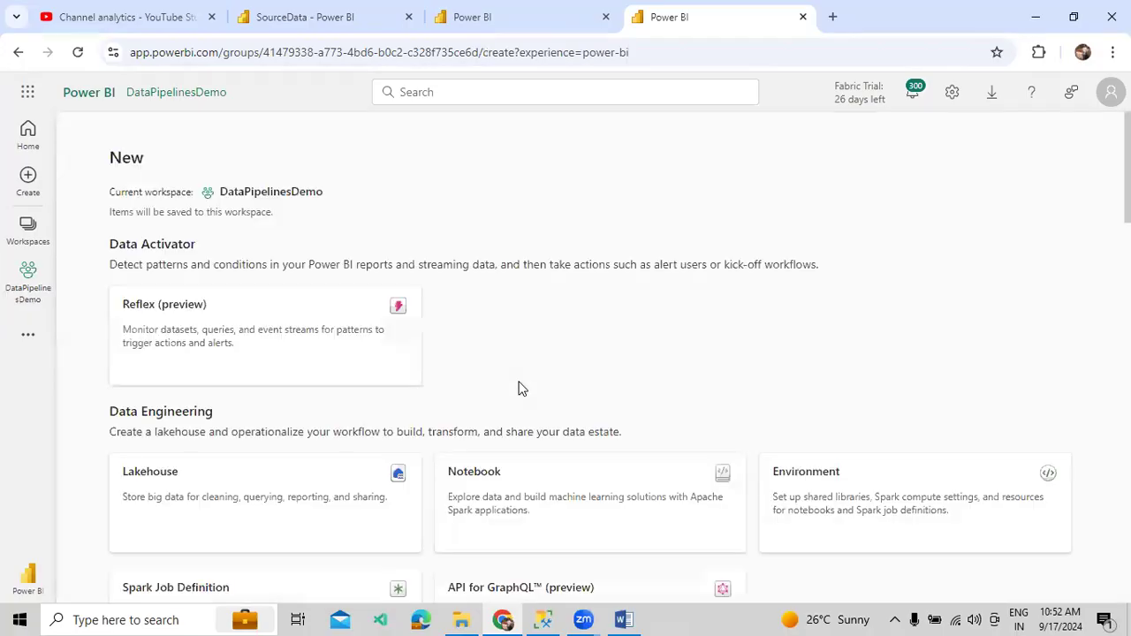
{"action": "scroll", "coordinate": [533, 357], "scroll_direction": "down", "scroll_amount": 3}
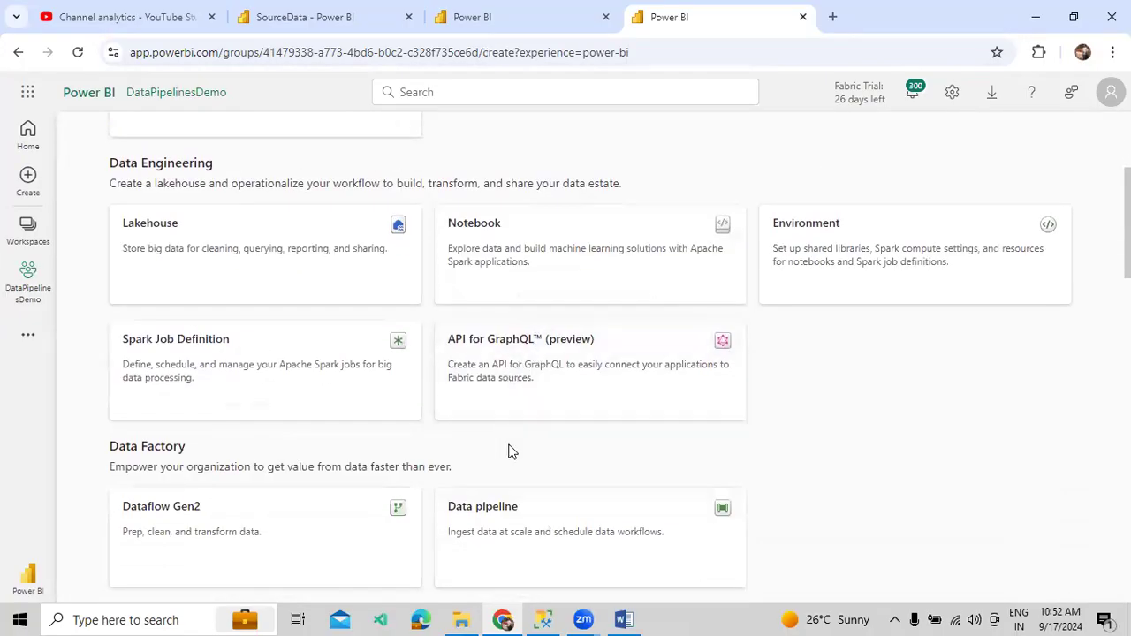
{"action": "left_click", "coordinate": [503, 507]}
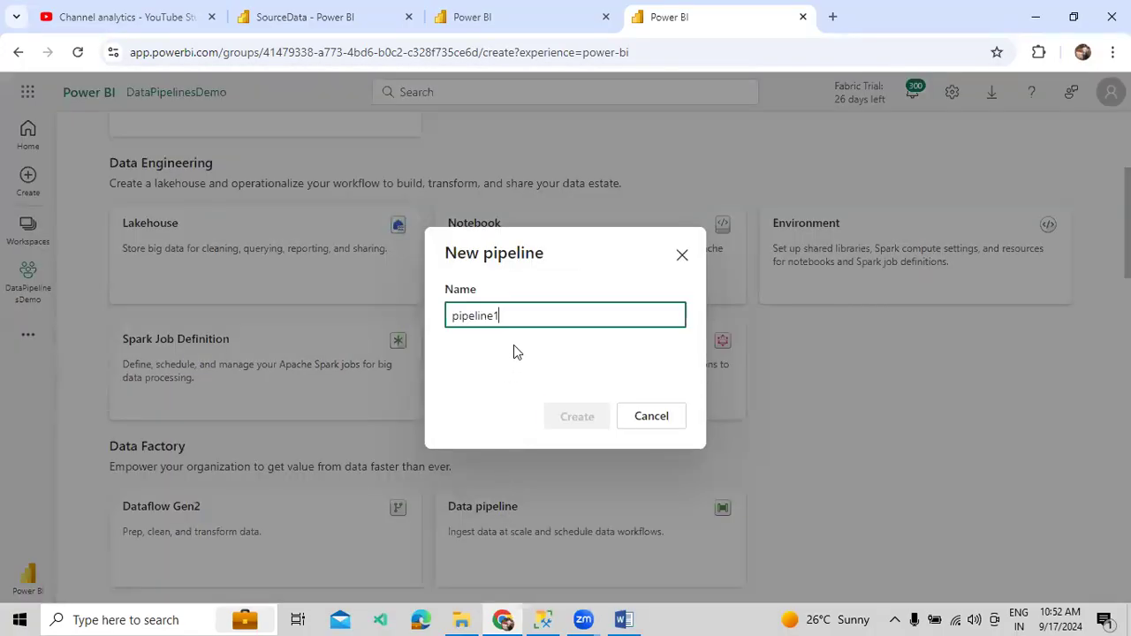
{"action": "double_click", "coordinate": [524, 316]}
{"action": "type", "text": "Te"}
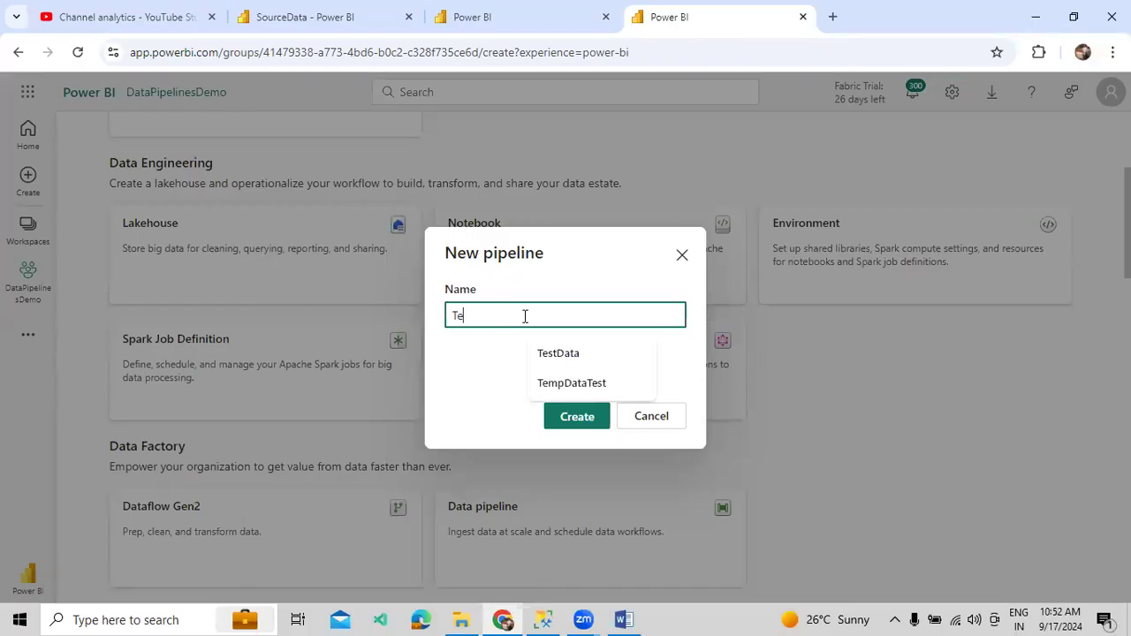
{"action": "type", "text": "st_1"}
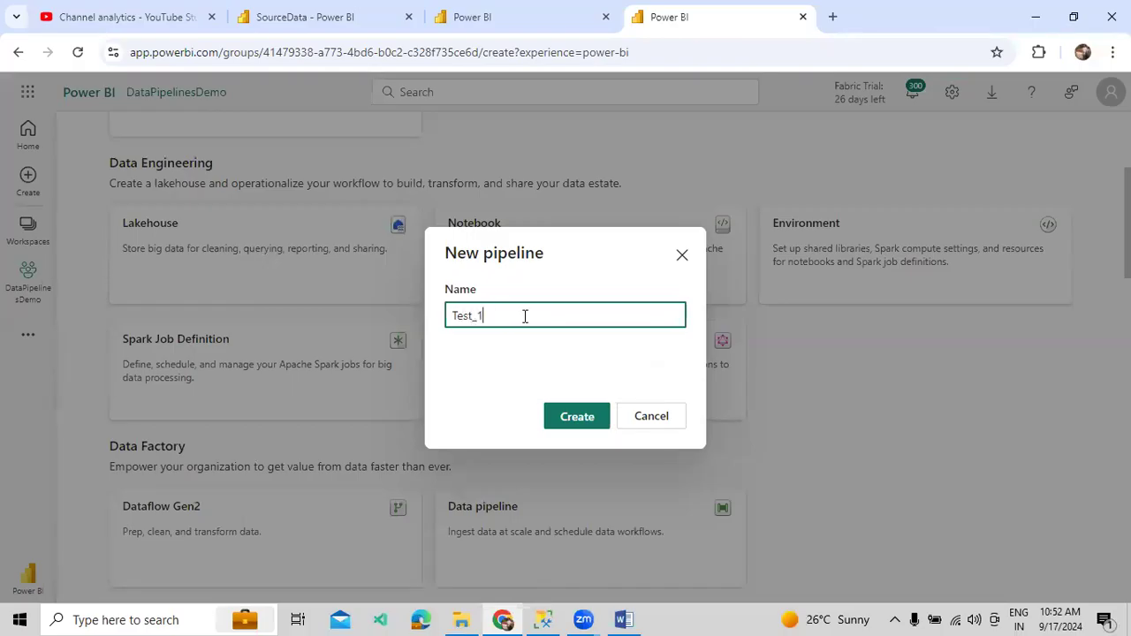
{"action": "left_click", "coordinate": [555, 415]}
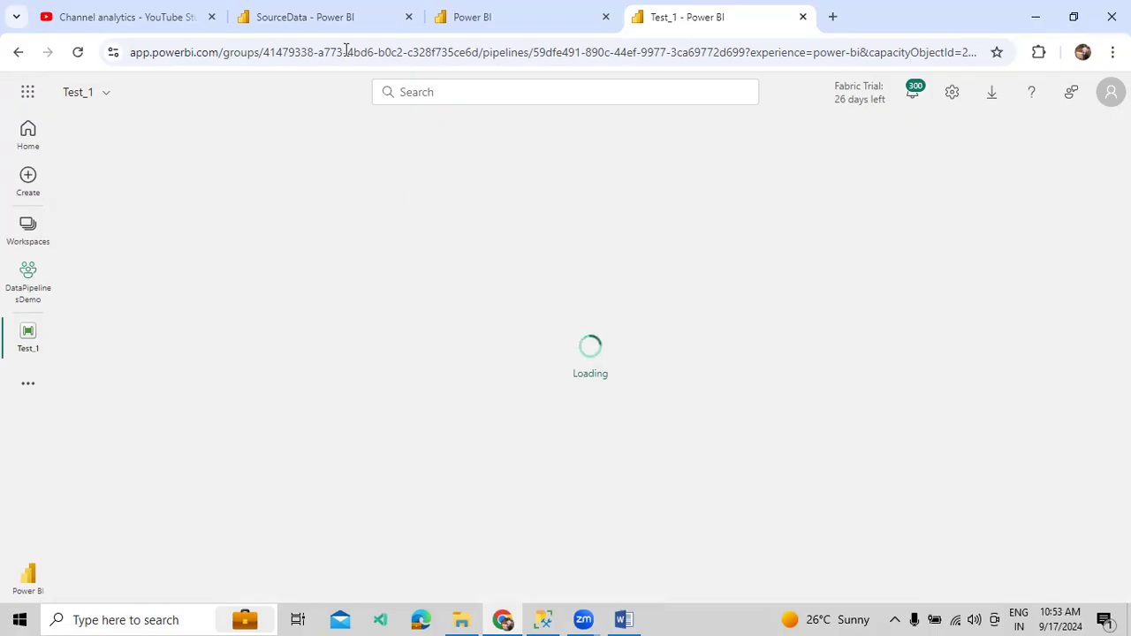
- Check the SourceData lakehouse files, then add a Get Metadata activity to the Test_1 canvas
{"action": "left_click", "coordinate": [332, 26]}
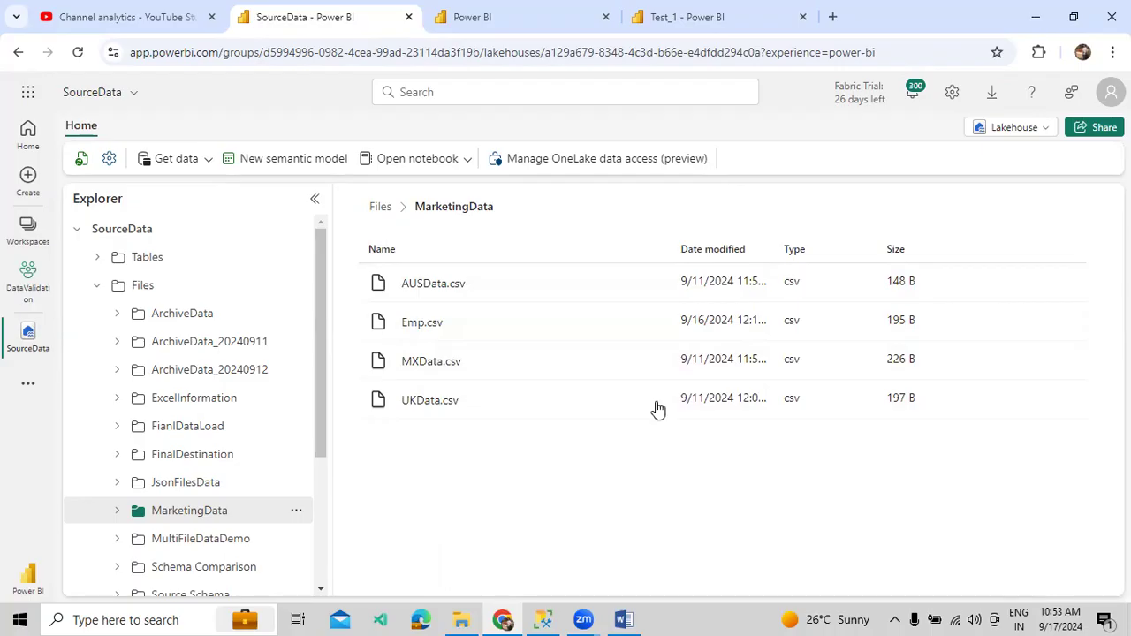
{"action": "left_click", "coordinate": [752, 23]}
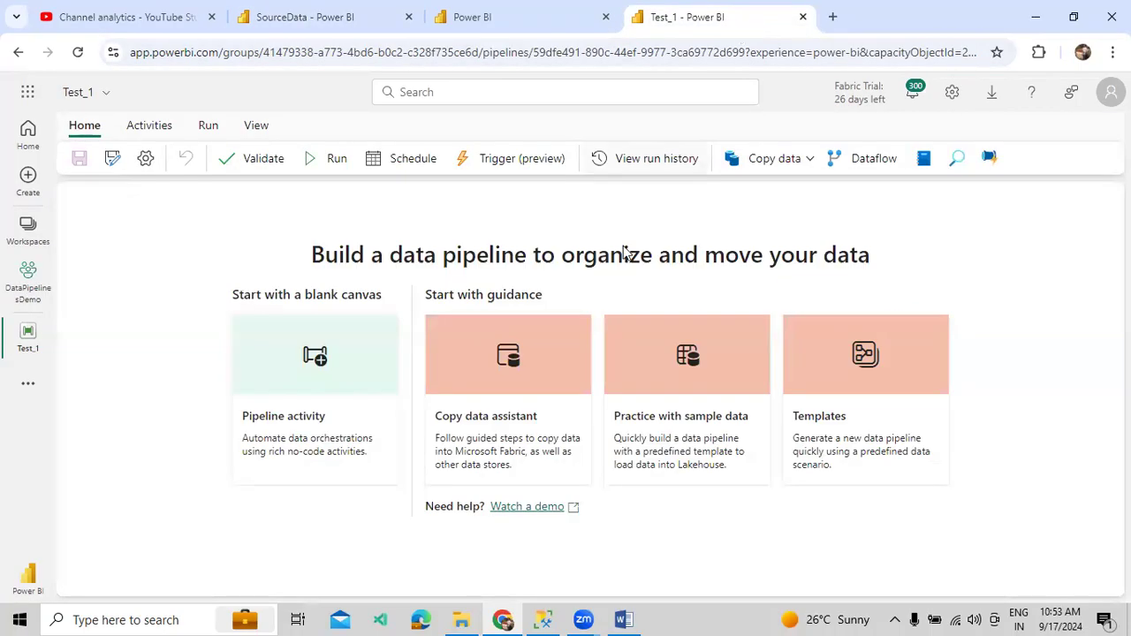
{"action": "left_click", "coordinate": [166, 130]}
{"action": "left_click", "coordinate": [411, 160]}
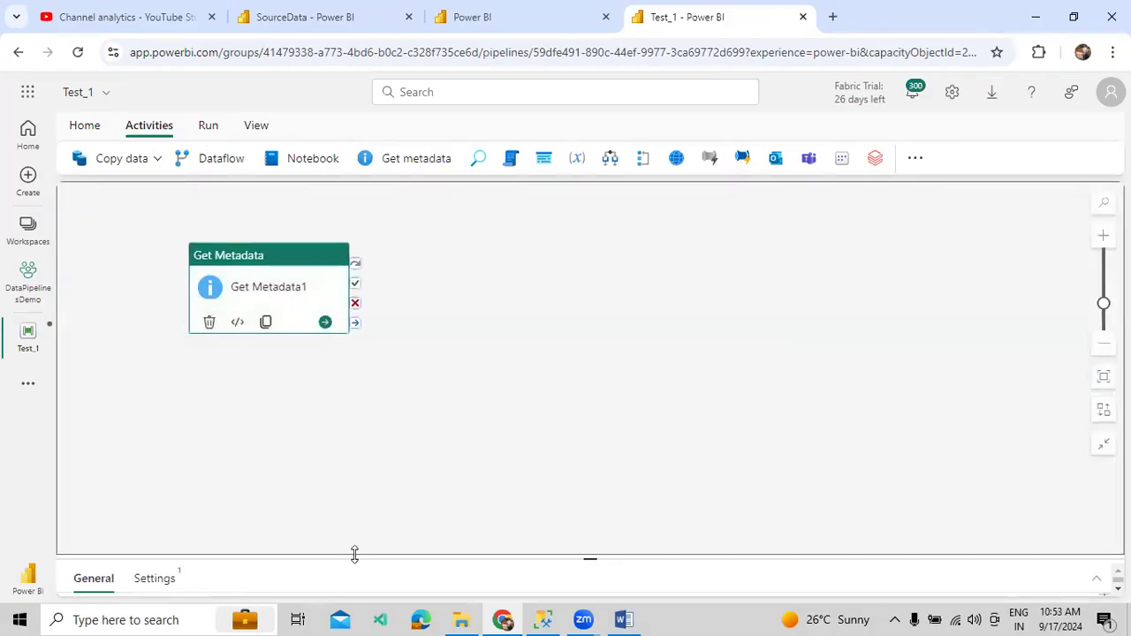
- Rename the activity to Get Files and bring up its Settings connection list
{"action": "left_click_drag", "start_coordinate": [355, 554], "coordinate": [374, 426]}
{"action": "left_click", "coordinate": [311, 490]}
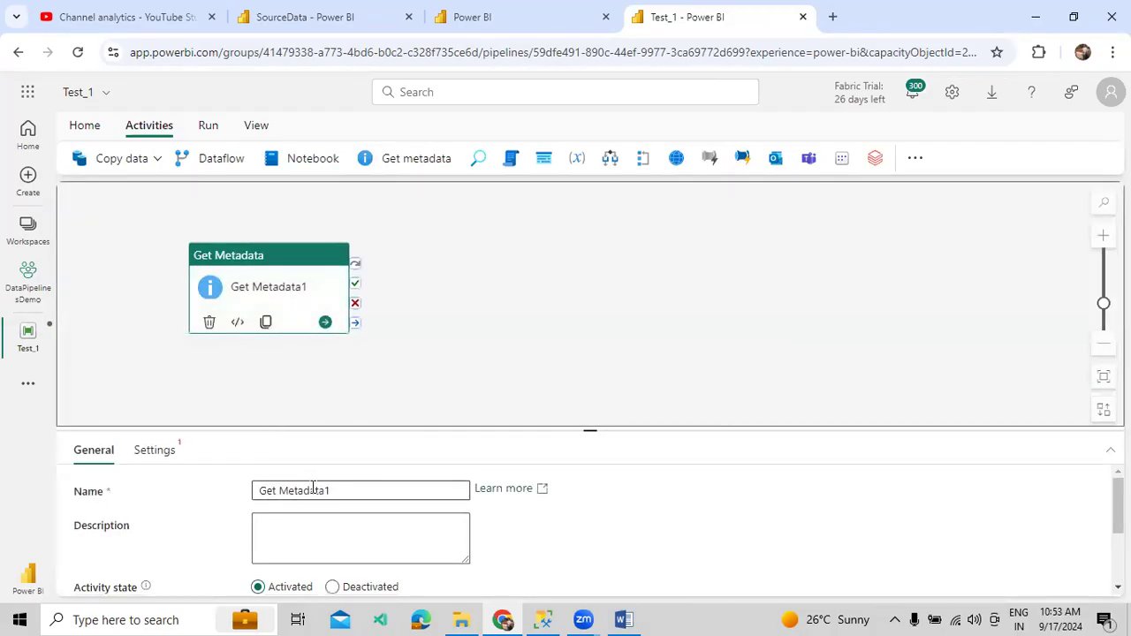
{"action": "double_click", "coordinate": [313, 491]}
{"action": "type", "text": "Files"}
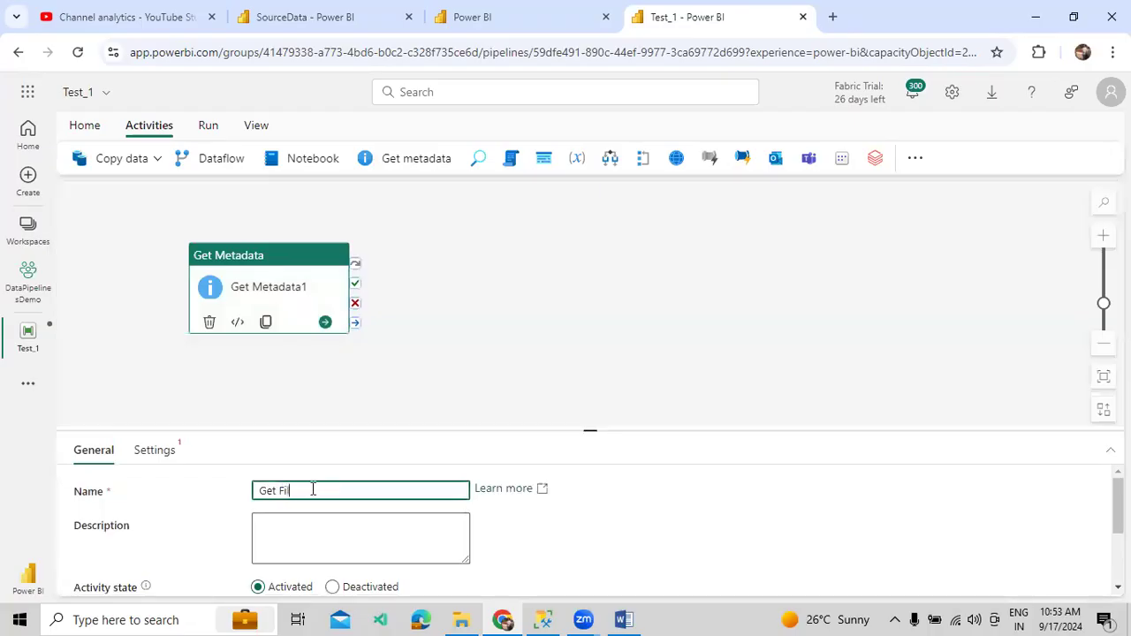
{"action": "left_click", "coordinate": [145, 452]}
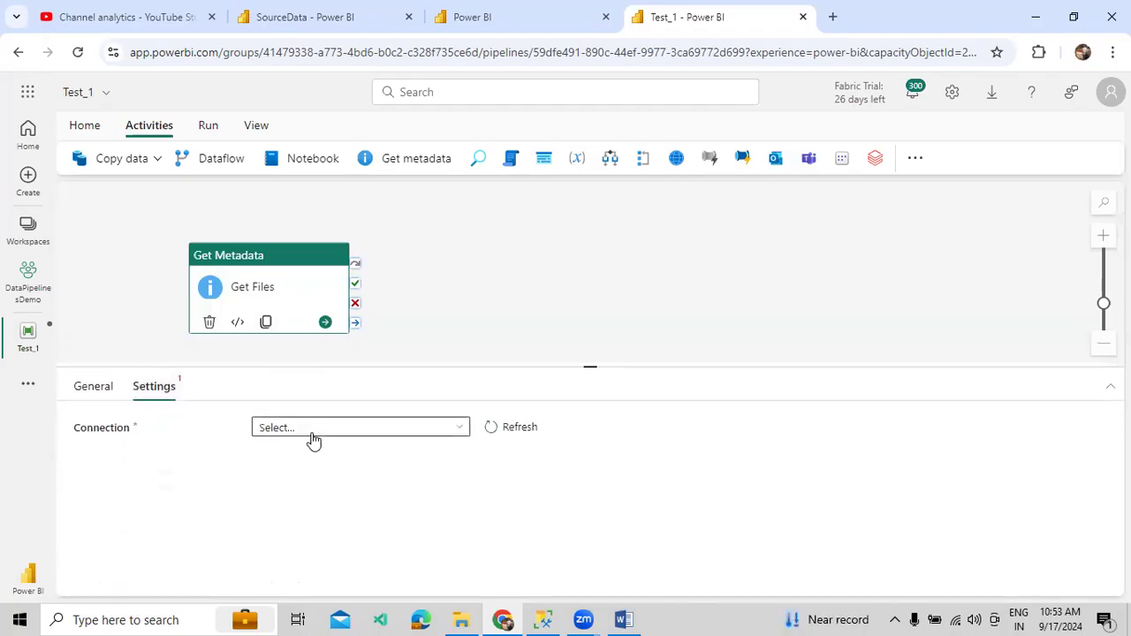
{"action": "left_click", "coordinate": [309, 433]}
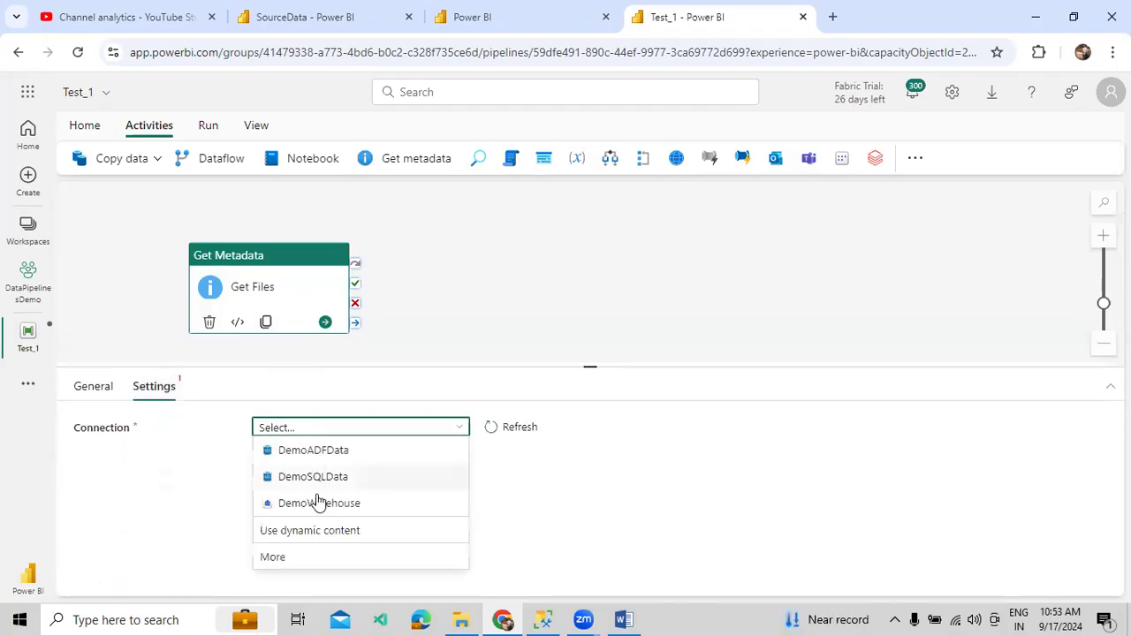
- Connect Get Files to the SourceData lakehouse through the OneLake data hub, reading from Files
{"action": "left_click", "coordinate": [305, 559]}
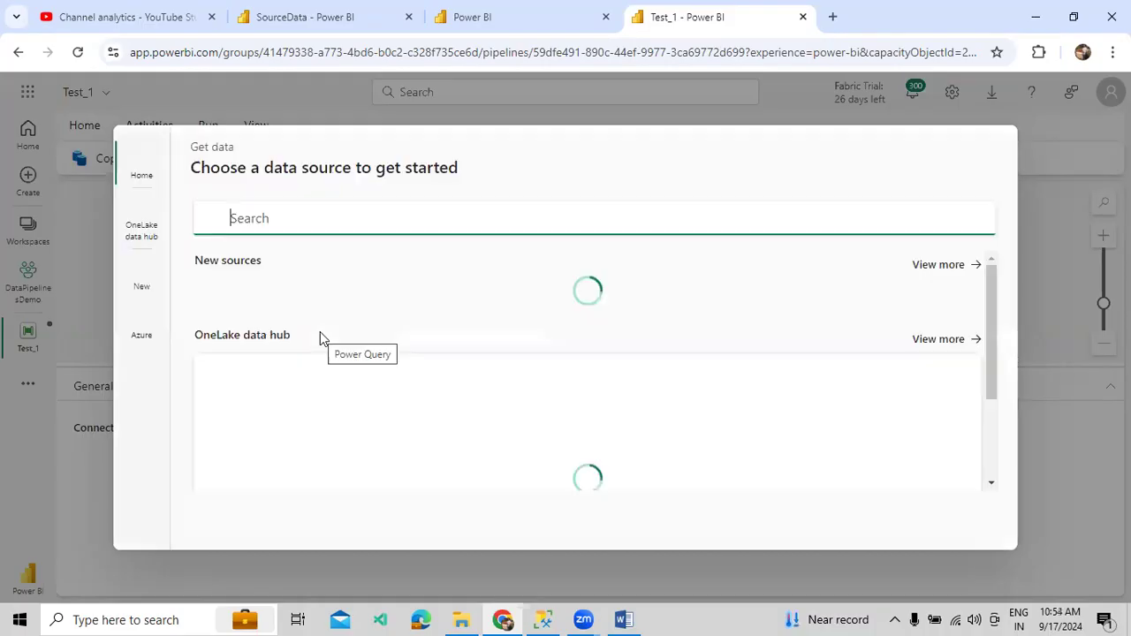
{"action": "left_click", "coordinate": [129, 217]}
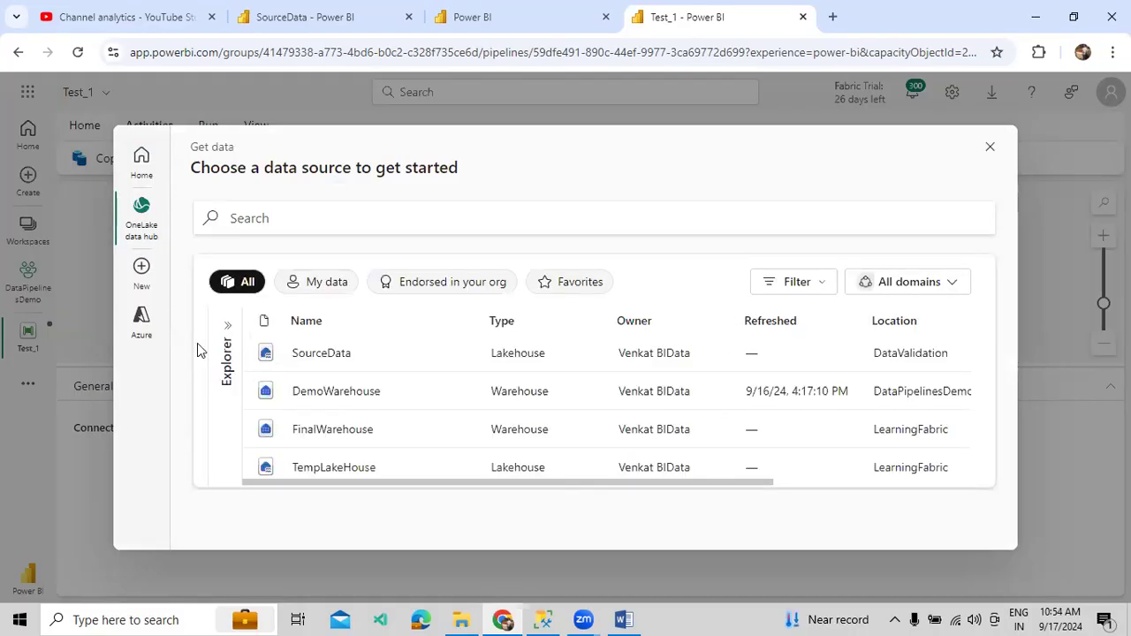
{"action": "left_click", "coordinate": [300, 362]}
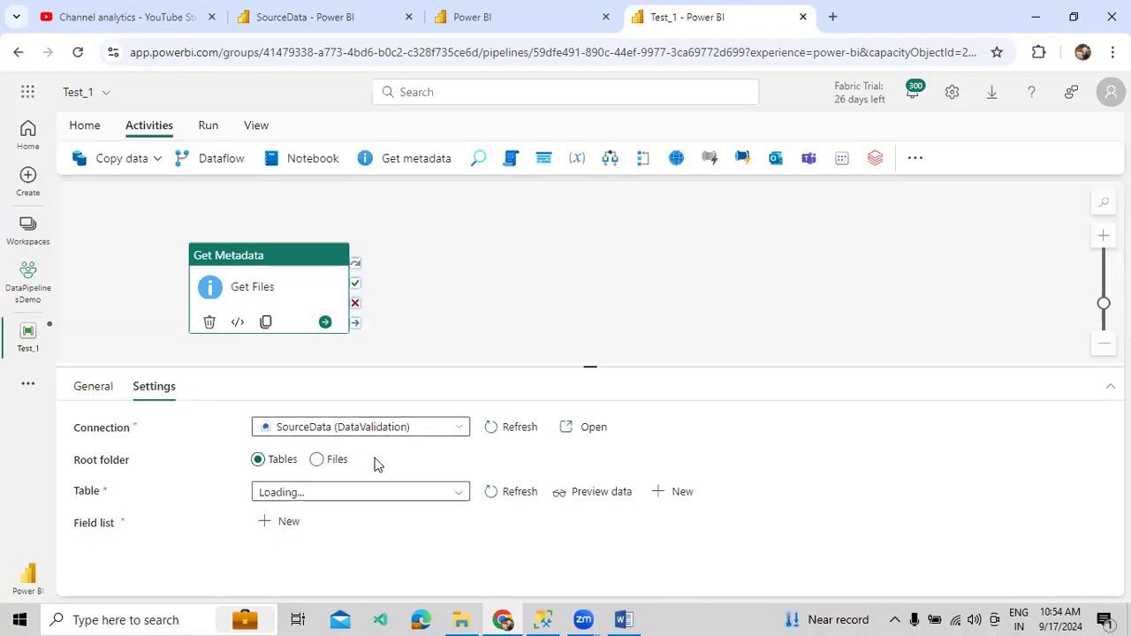
{"action": "left_click", "coordinate": [317, 461]}
- Copy the MarketingData folder name from the lakehouse and paste it as the Get Files directory
{"action": "left_click_drag", "start_coordinate": [466, 368], "coordinate": [466, 341]}
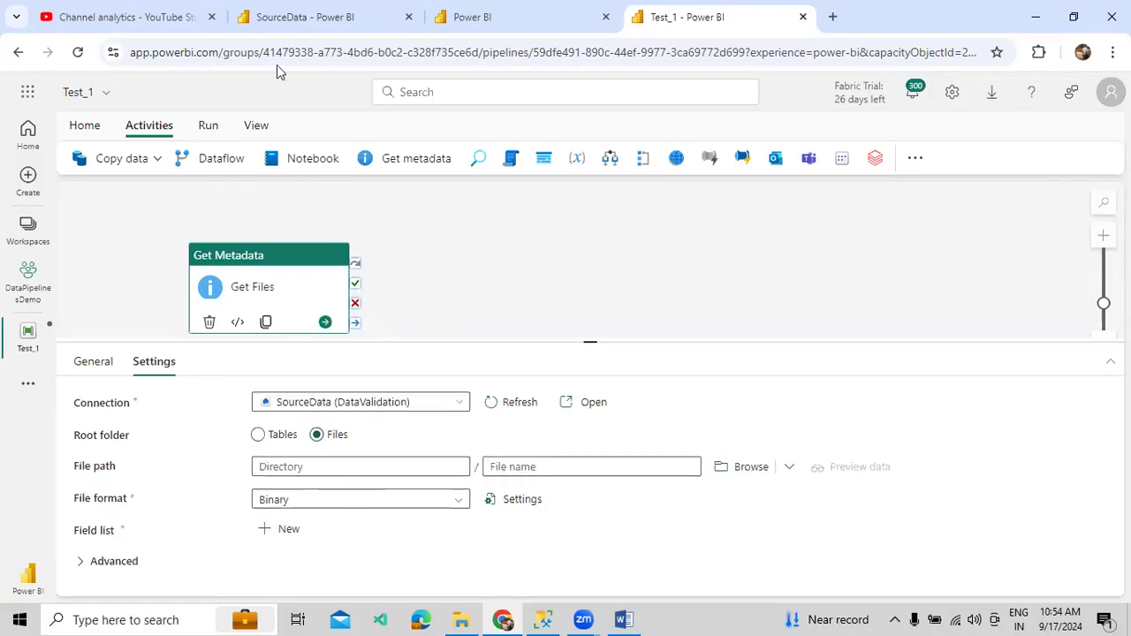
{"action": "left_click", "coordinate": [291, 17]}
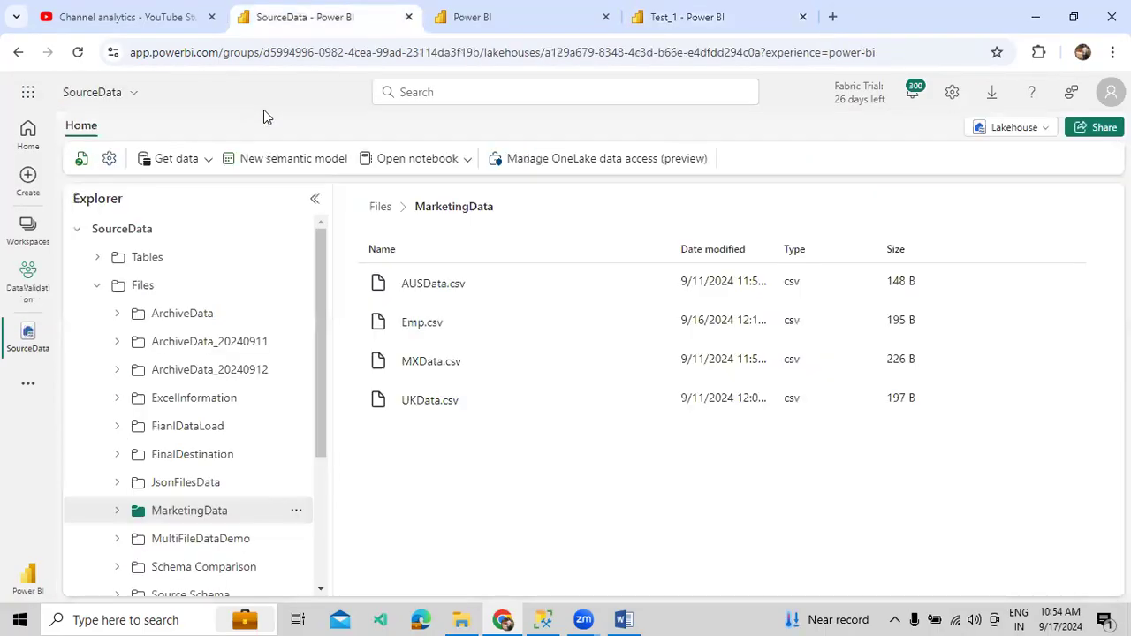
{"action": "left_click", "coordinate": [296, 511]}
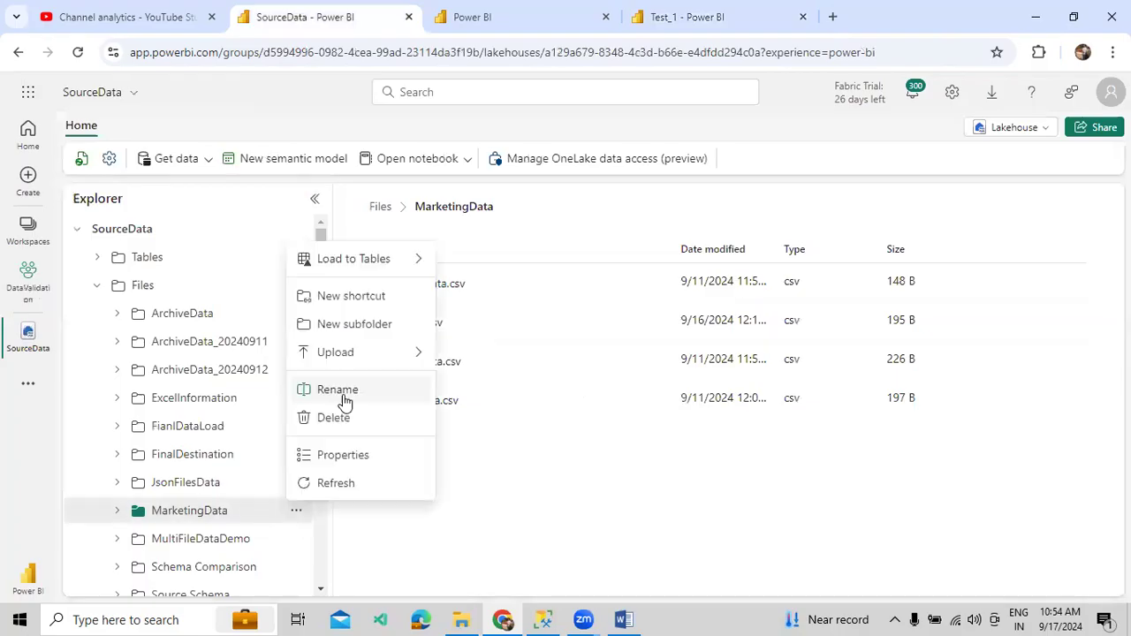
{"action": "left_click", "coordinate": [344, 399]}
{"action": "key", "text": "ctrl+c"}
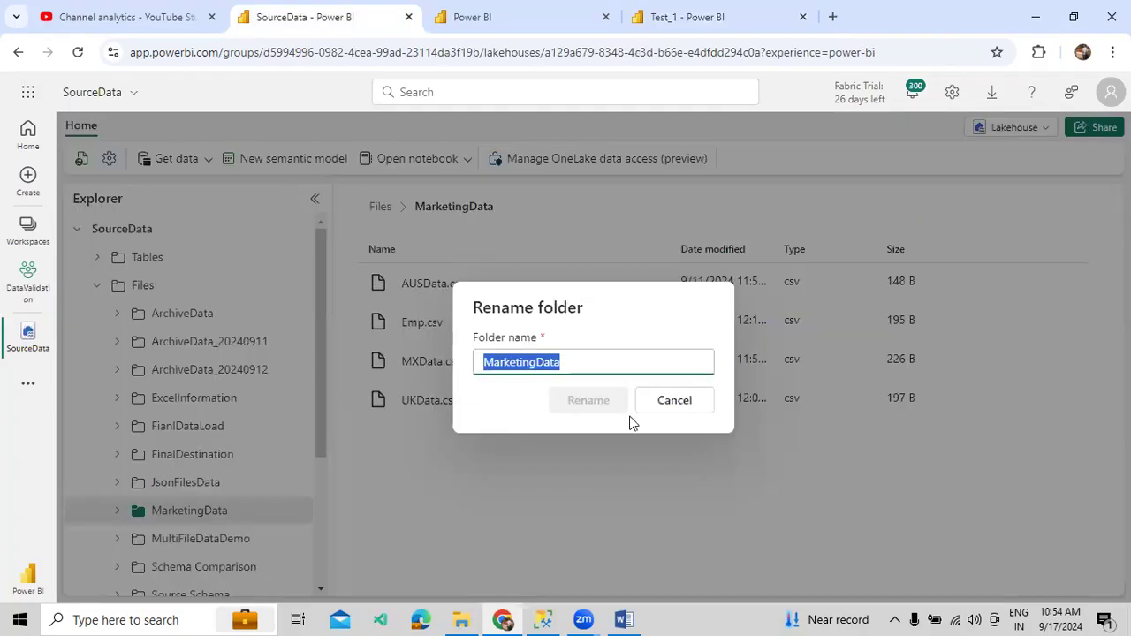
{"action": "left_click", "coordinate": [673, 400]}
{"action": "left_click", "coordinate": [750, 28]}
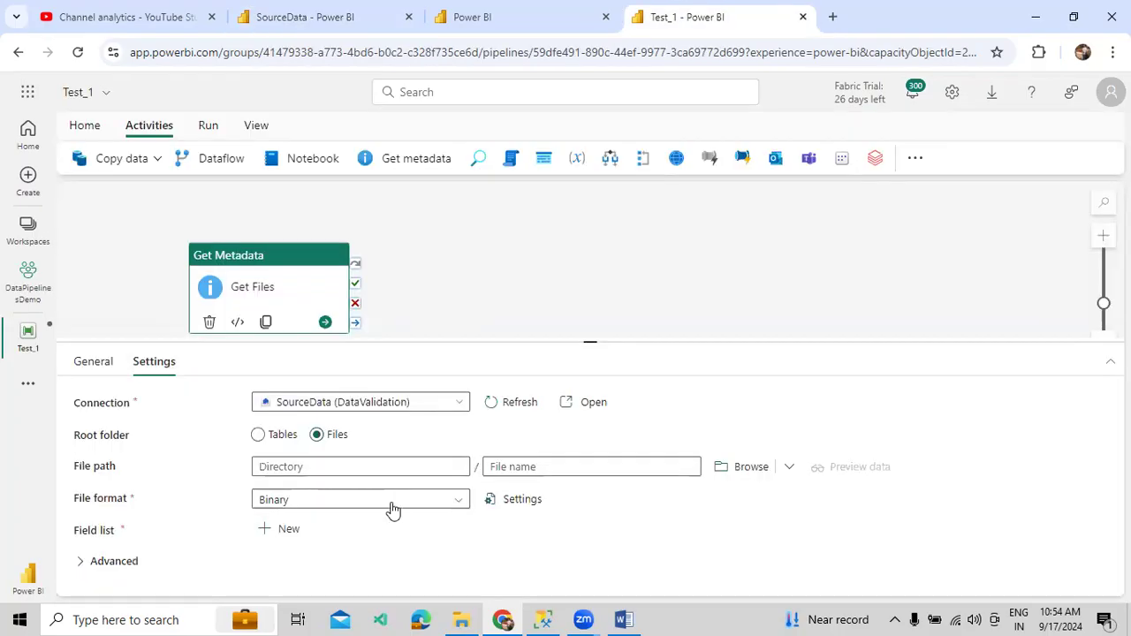
{"action": "left_click", "coordinate": [379, 475]}
{"action": "key", "text": "ctrl+v"}
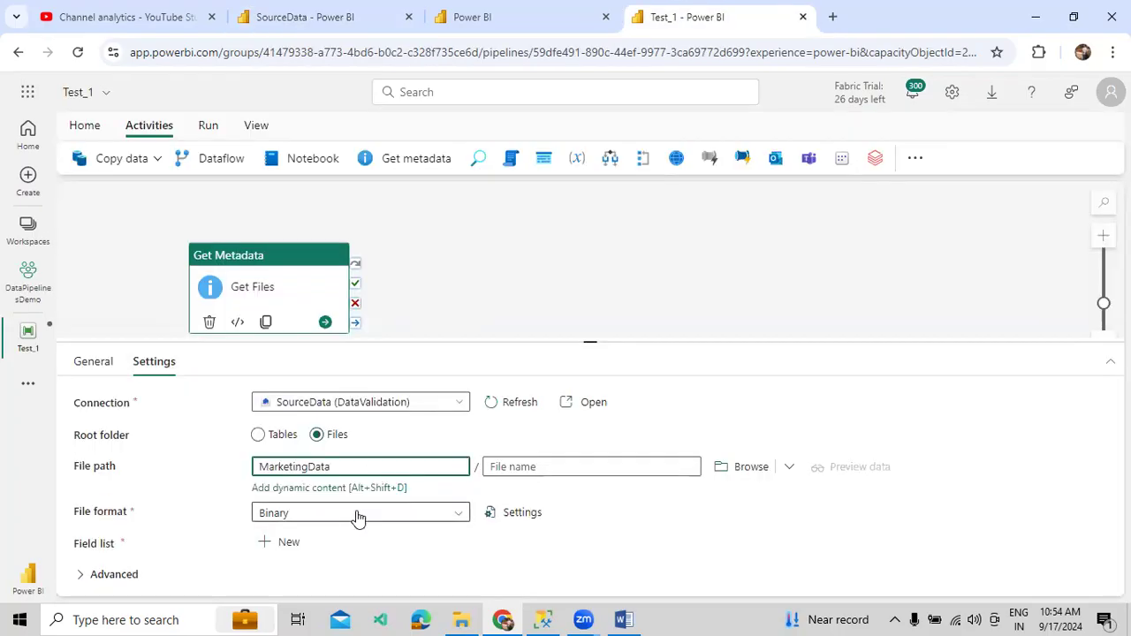
- Set the file format to DelimitedText and add a Child items entry to the field list
{"action": "left_click", "coordinate": [358, 518]}
{"action": "scroll", "coordinate": [325, 564], "scroll_direction": "down", "scroll_amount": 2}
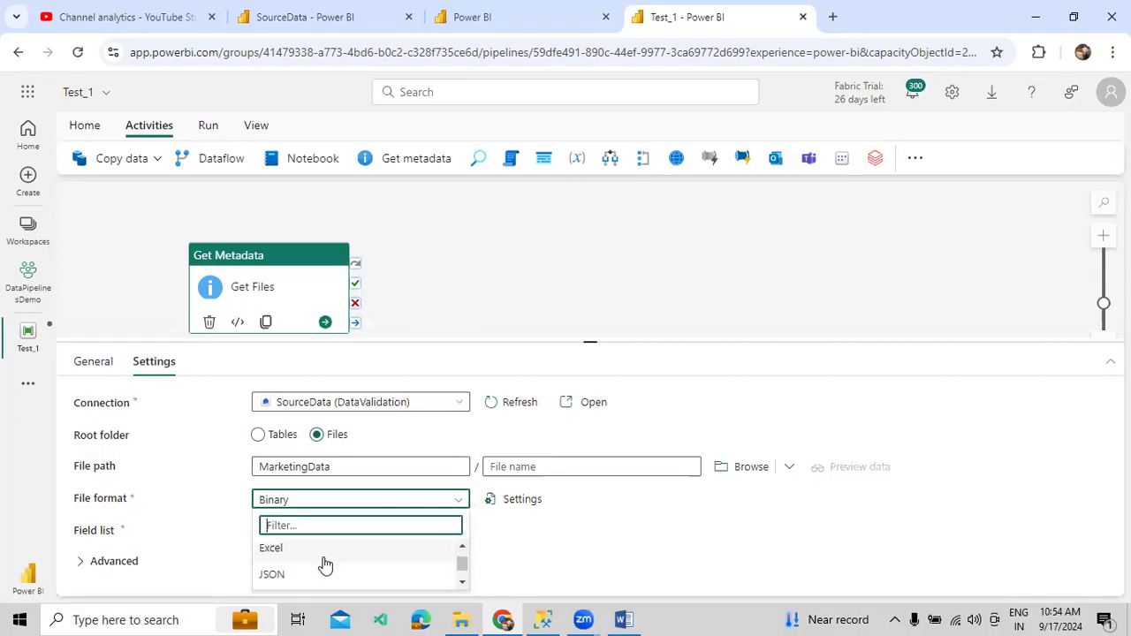
{"action": "type", "text": "Del"}
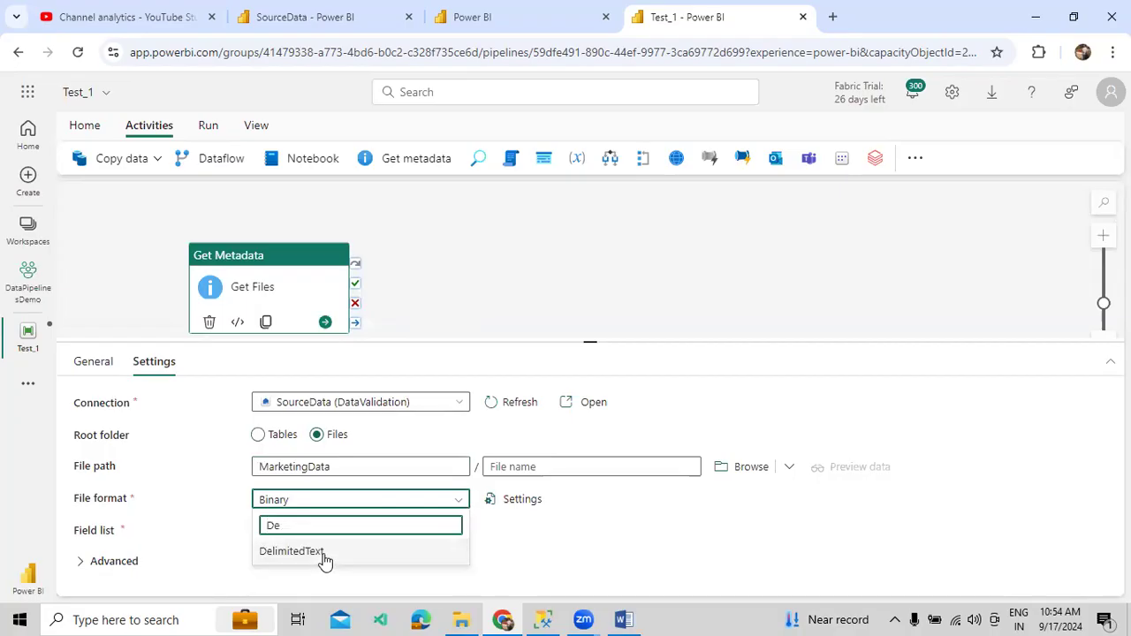
{"action": "left_click", "coordinate": [324, 551]}
{"action": "left_click", "coordinate": [291, 530]}
{"action": "left_click_drag", "start_coordinate": [490, 344], "coordinate": [489, 298]}
{"action": "left_click", "coordinate": [379, 546]}
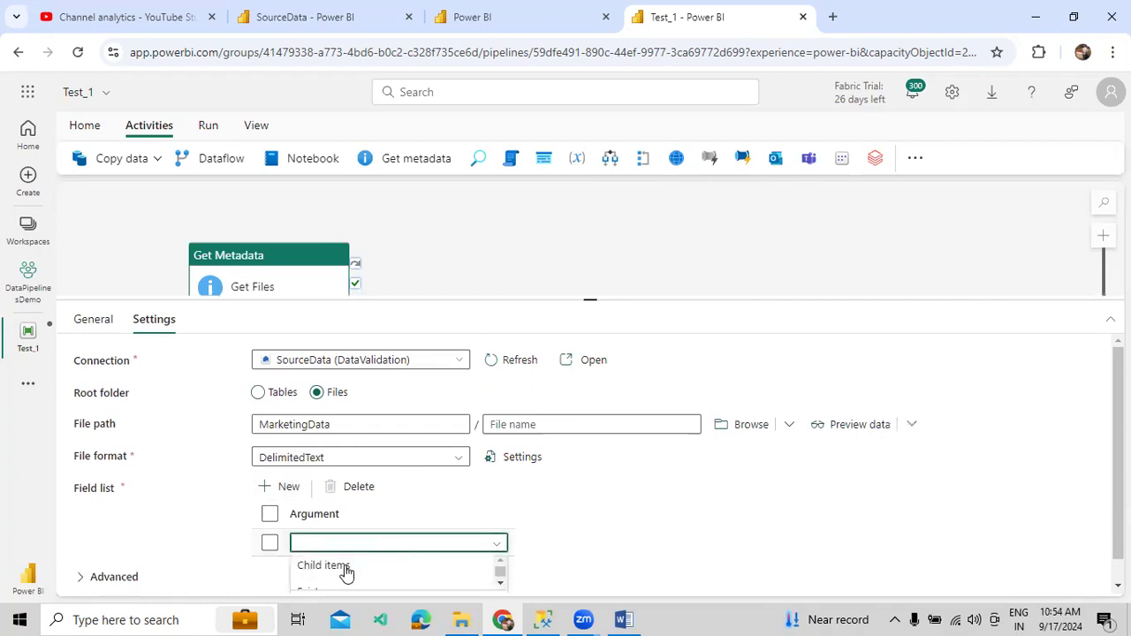
{"action": "left_click", "coordinate": [344, 567]}
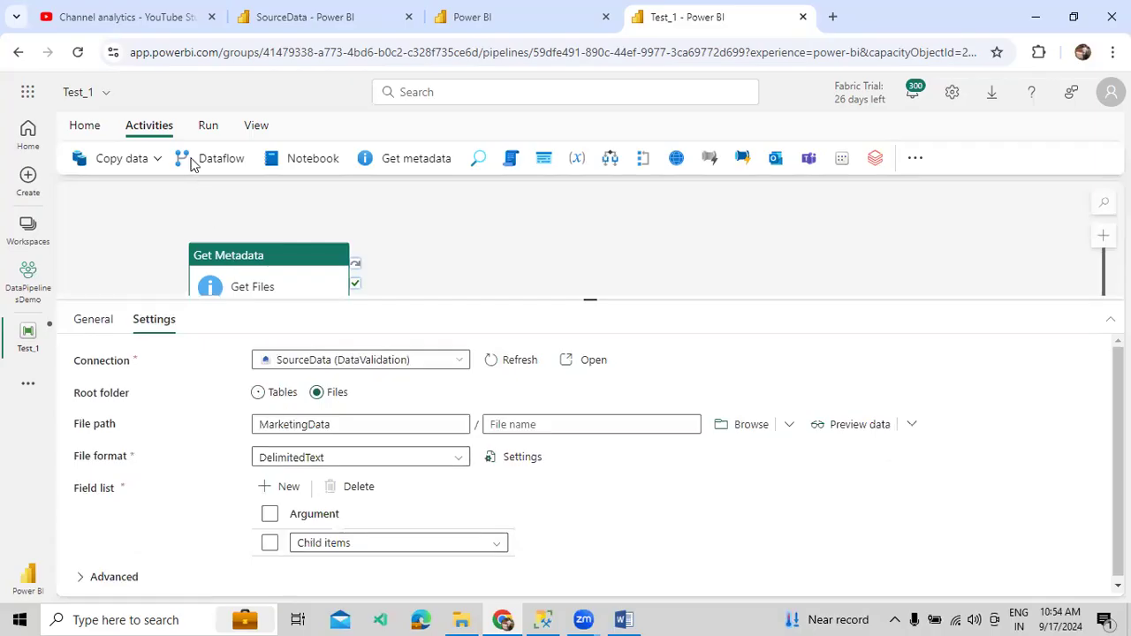
{"action": "left_click", "coordinate": [206, 129]}
- Save and run Test_1, then open the Get Files activity output
{"action": "left_click", "coordinate": [172, 164]}
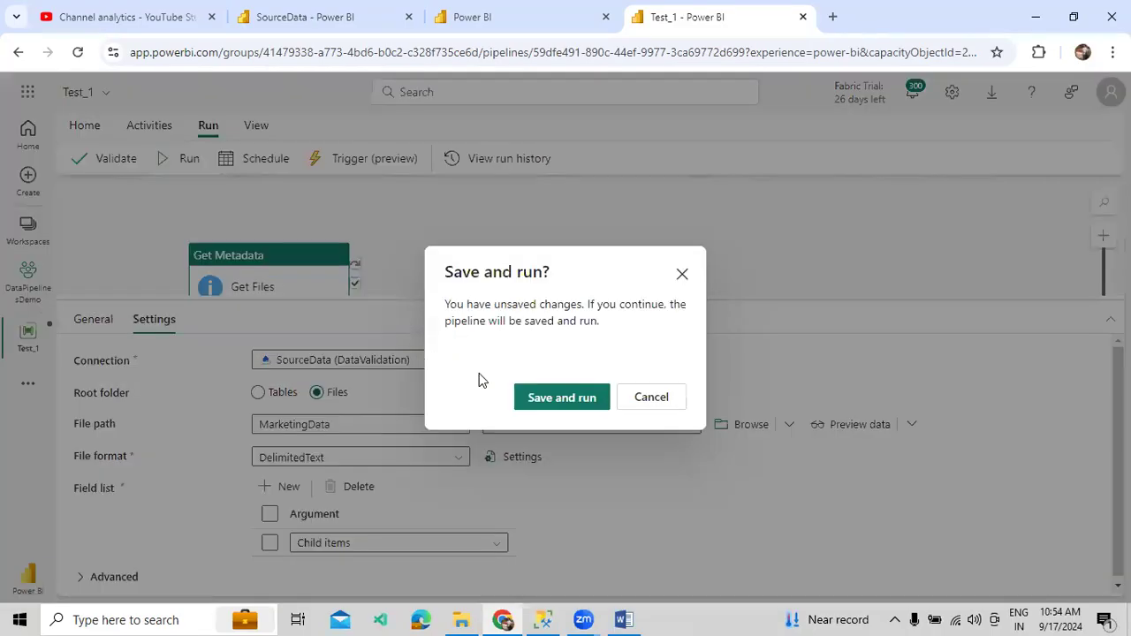
{"action": "left_click", "coordinate": [583, 405]}
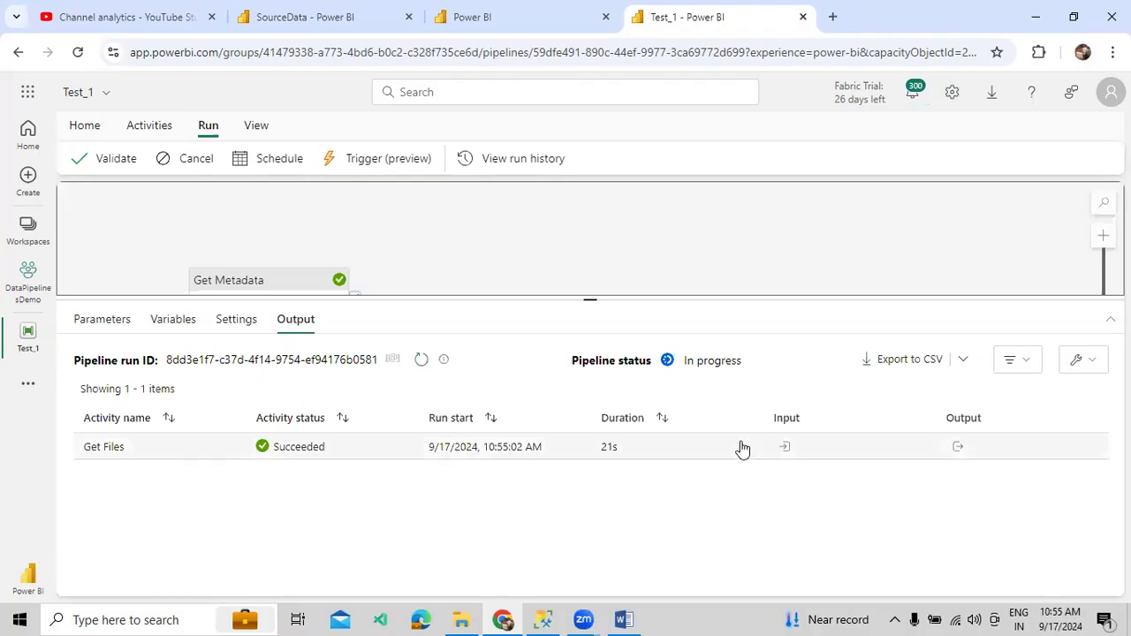
{"action": "left_click", "coordinate": [958, 447]}
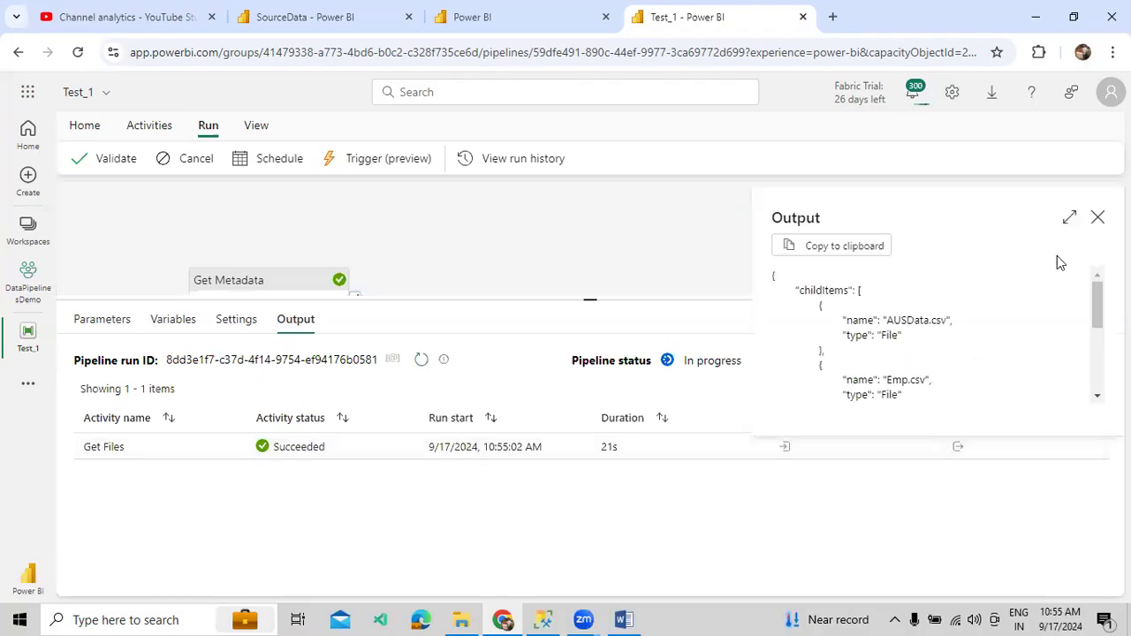
- Review the child items AUSData.csv, Emp.csv, MXData.csv and UKData.csv, then restore the canvas view
{"action": "left_click", "coordinate": [1071, 218]}
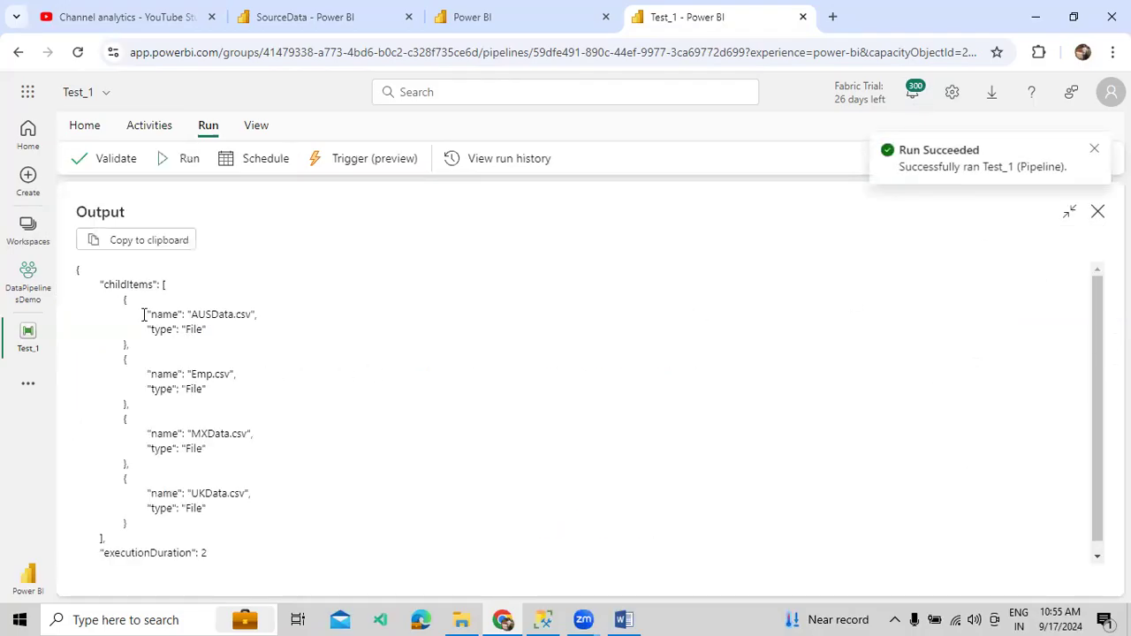
{"action": "left_click_drag", "start_coordinate": [140, 316], "coordinate": [214, 355]}
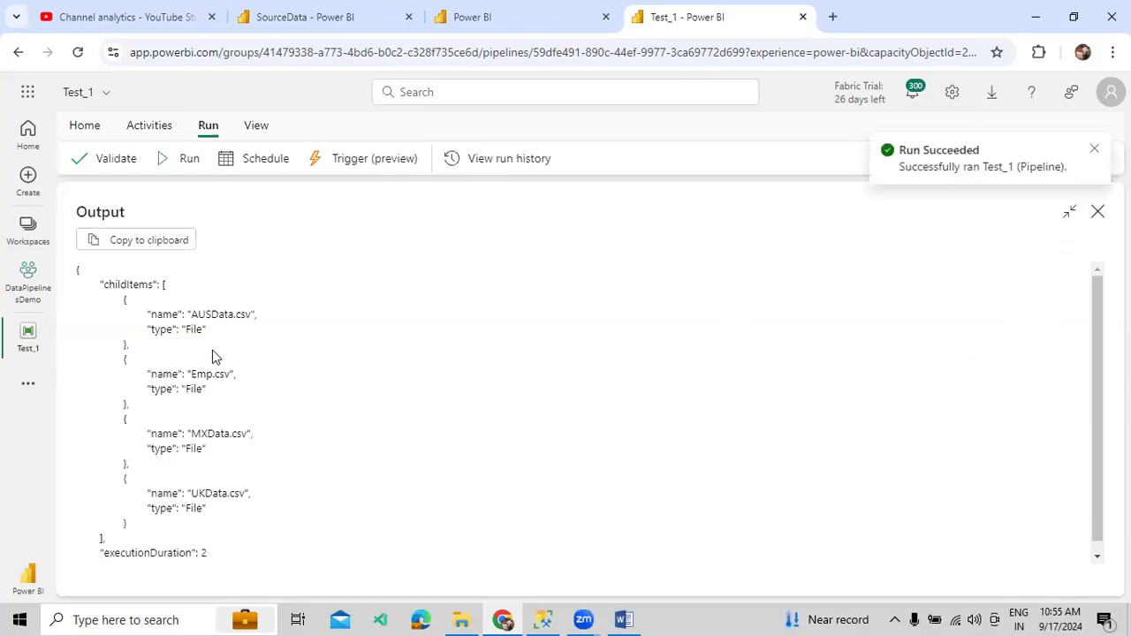
{"action": "left_click", "coordinate": [142, 437]}
{"action": "left_click_drag", "start_coordinate": [519, 302], "coordinate": [525, 378]}
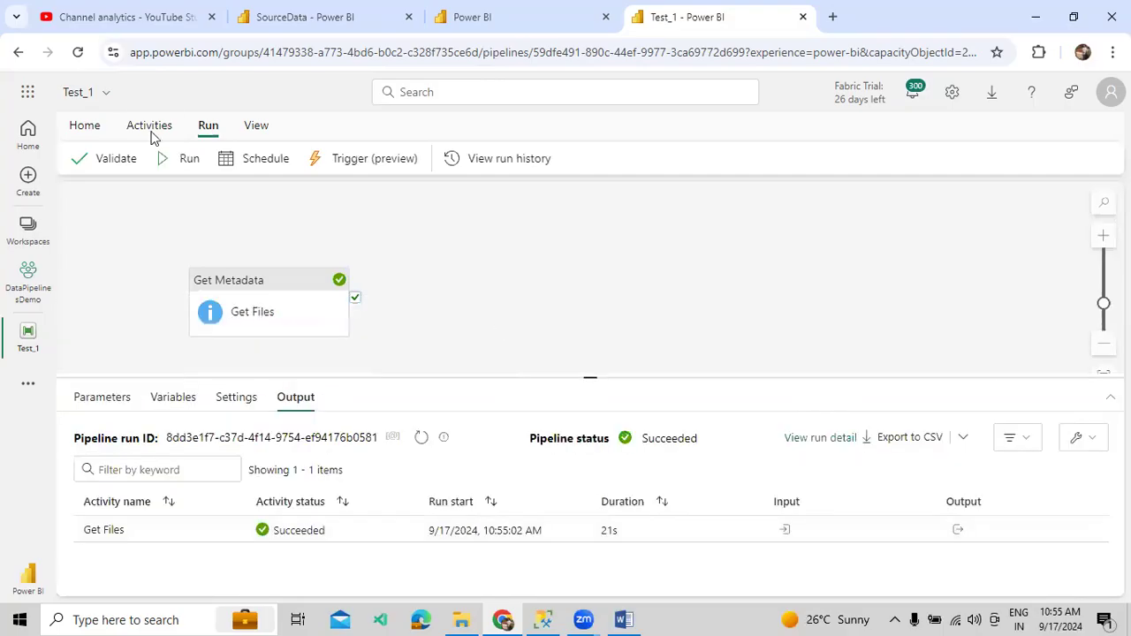
{"action": "left_click", "coordinate": [160, 126]}
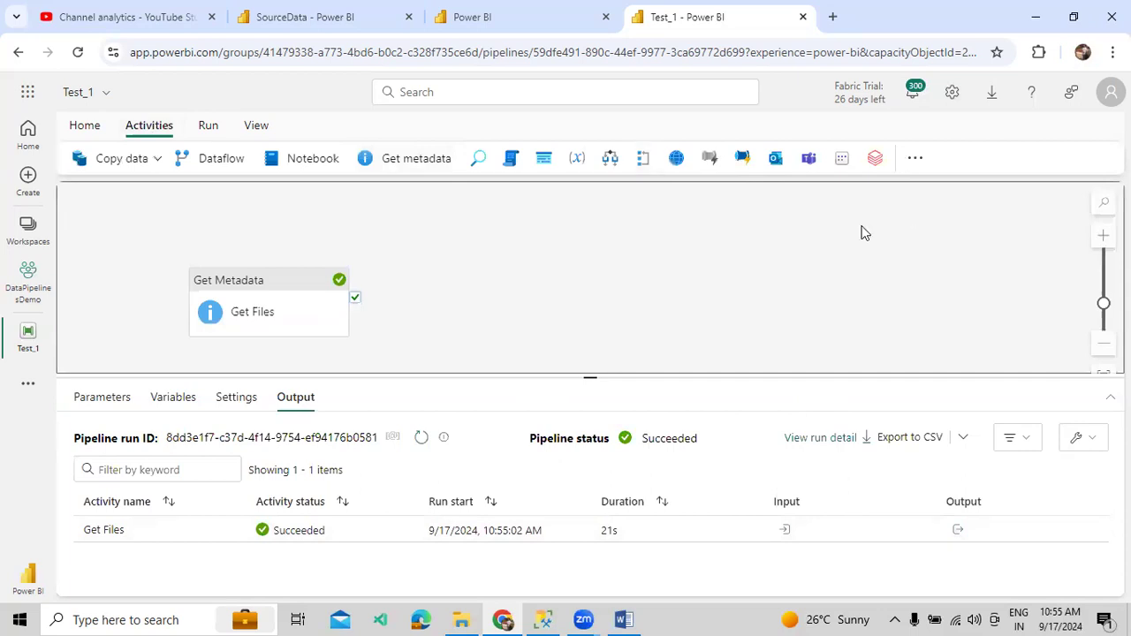
- Add a Filter activity after Get Files on success and name it AUS Data Filter
{"action": "type", "text": "Fil"}
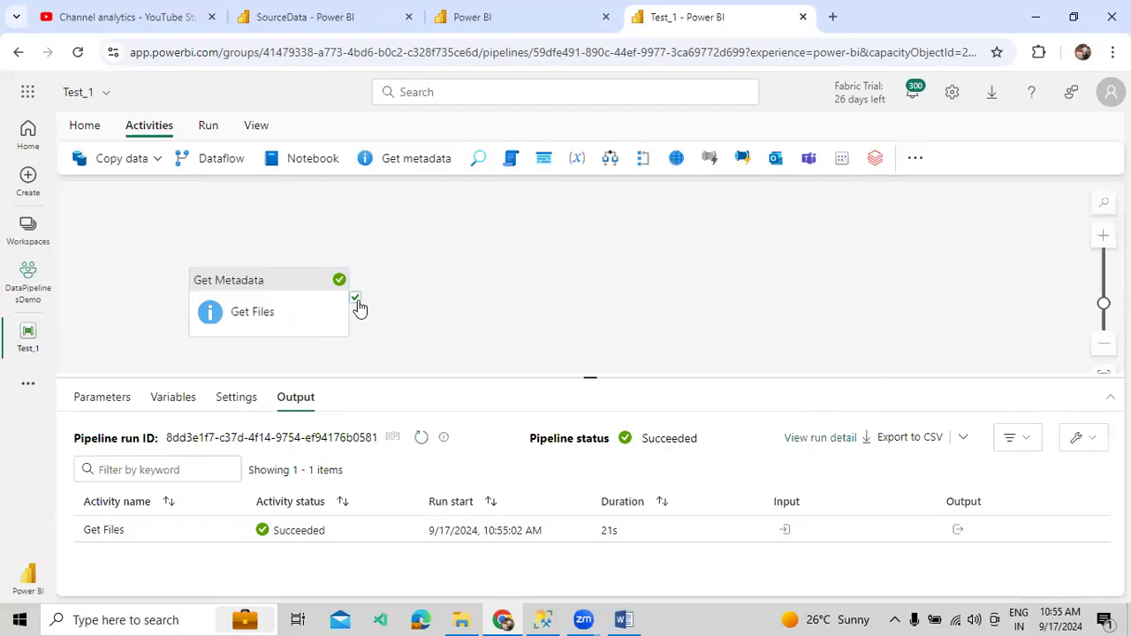
{"action": "left_click_drag", "start_coordinate": [355, 297], "coordinate": [457, 299]}
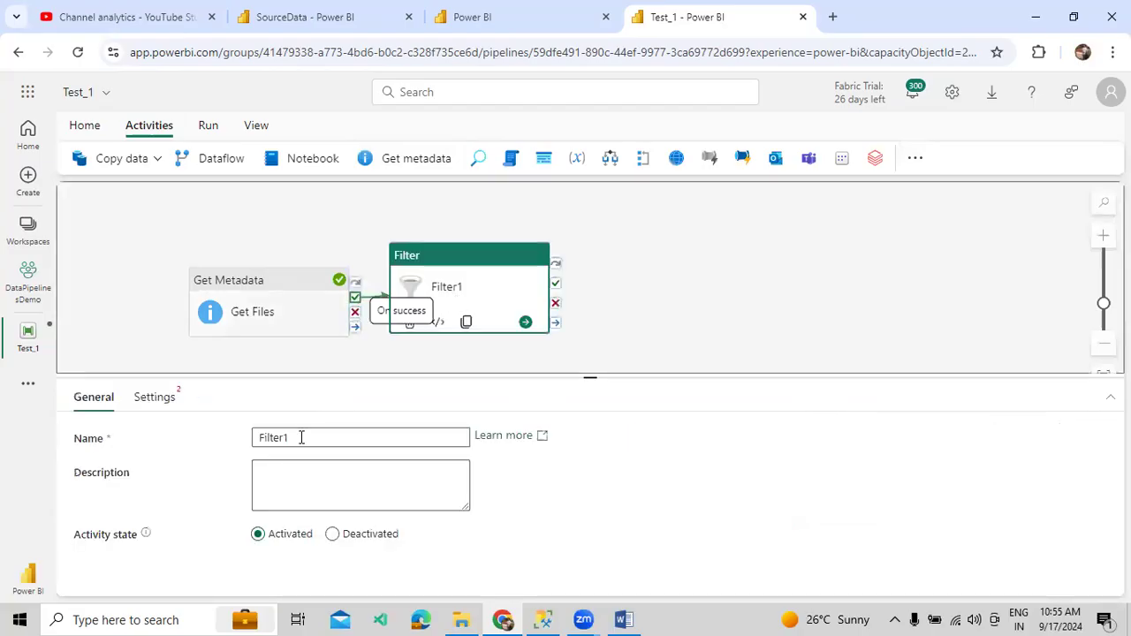
{"action": "left_click_drag", "start_coordinate": [298, 438], "coordinate": [237, 440]}
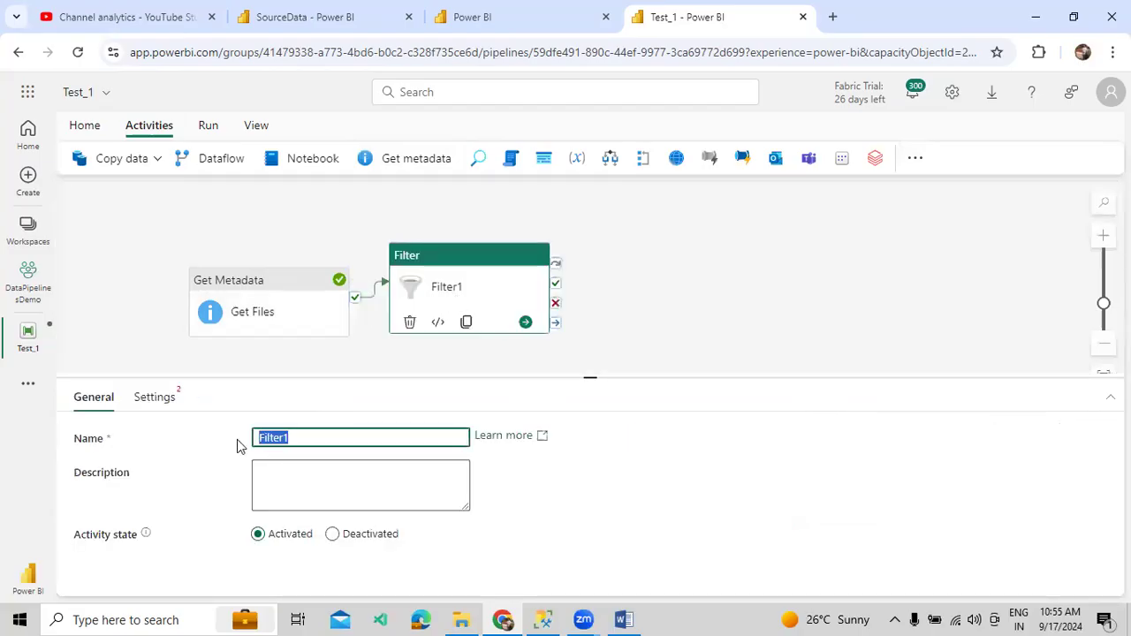
{"action": "type", "text": "AUS Data Filter"}
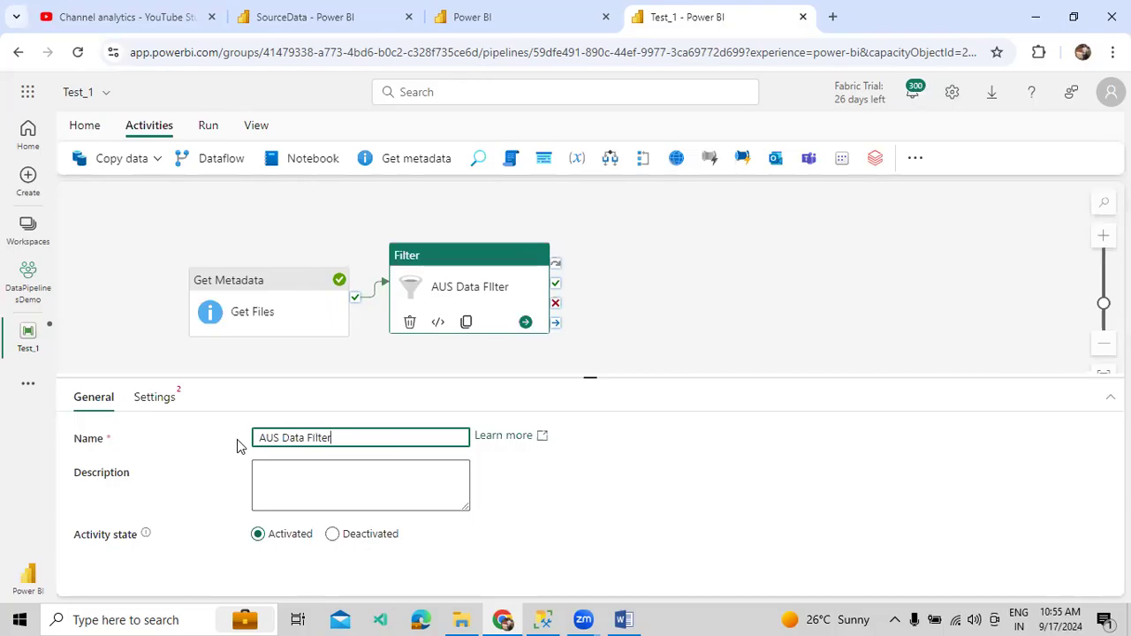
{"action": "left_click", "coordinate": [168, 396]}
- Set AUS Data Filter's Items to the Get Files childItems expression
{"action": "left_click", "coordinate": [300, 433]}
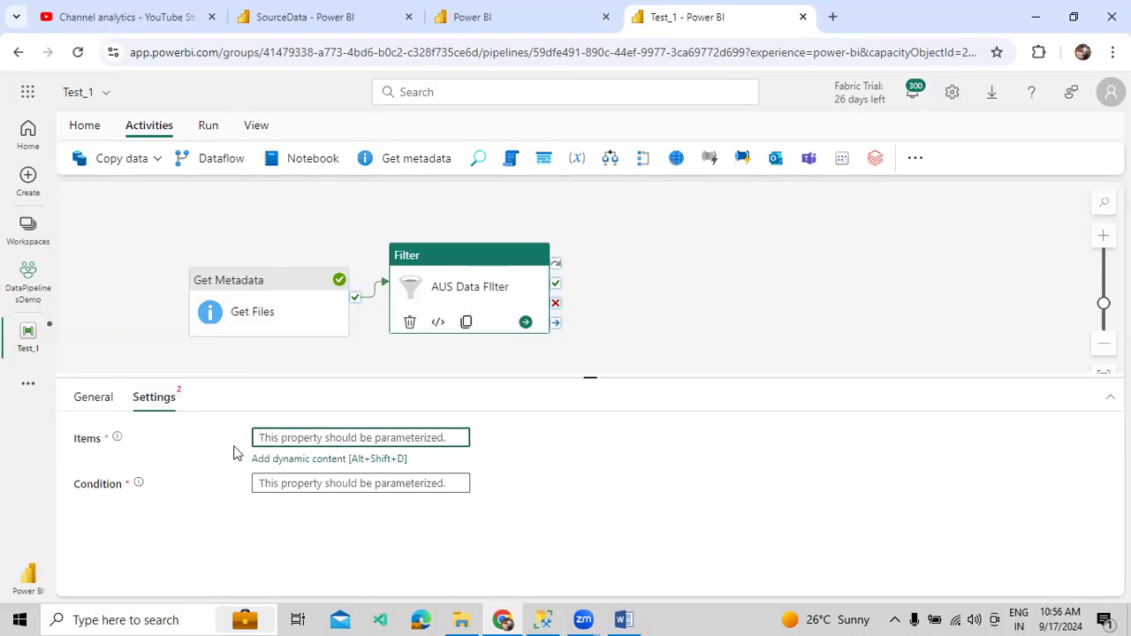
{"action": "left_click", "coordinate": [96, 442]}
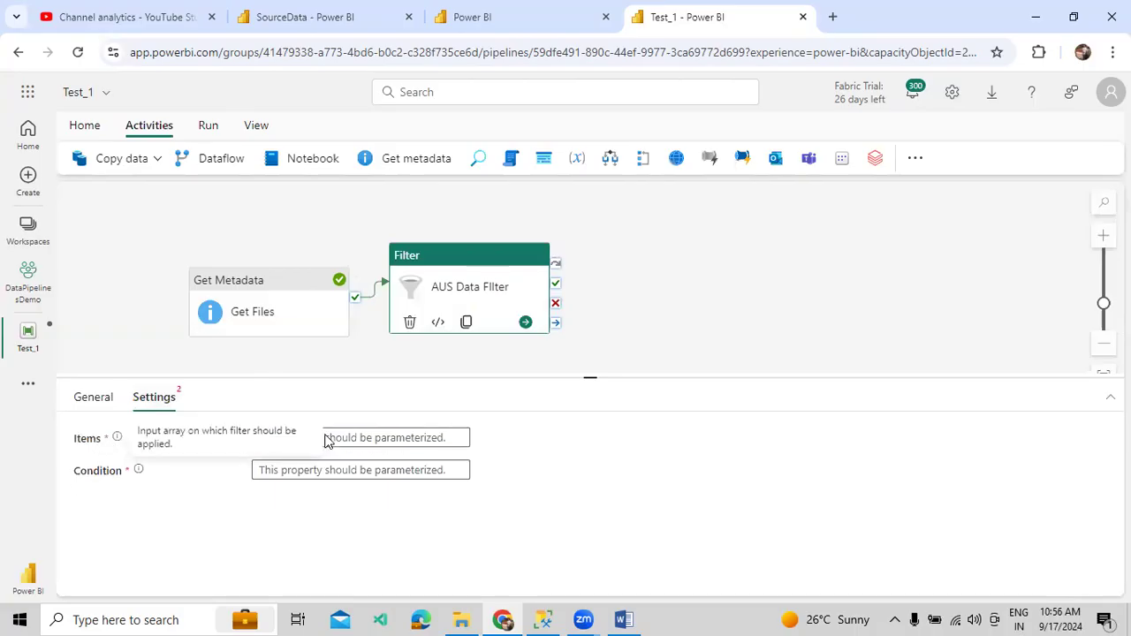
{"action": "left_click", "coordinate": [352, 438]}
{"action": "left_click", "coordinate": [341, 459]}
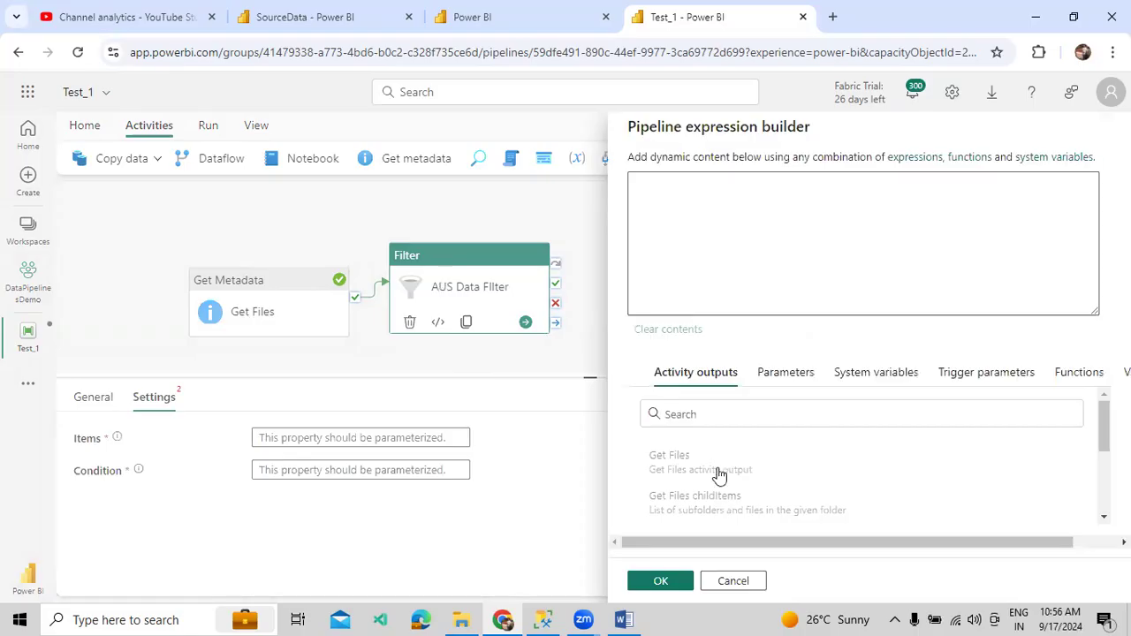
{"action": "scroll", "coordinate": [721, 469], "scroll_direction": "down", "scroll_amount": 1}
{"action": "left_click", "coordinate": [722, 423]}
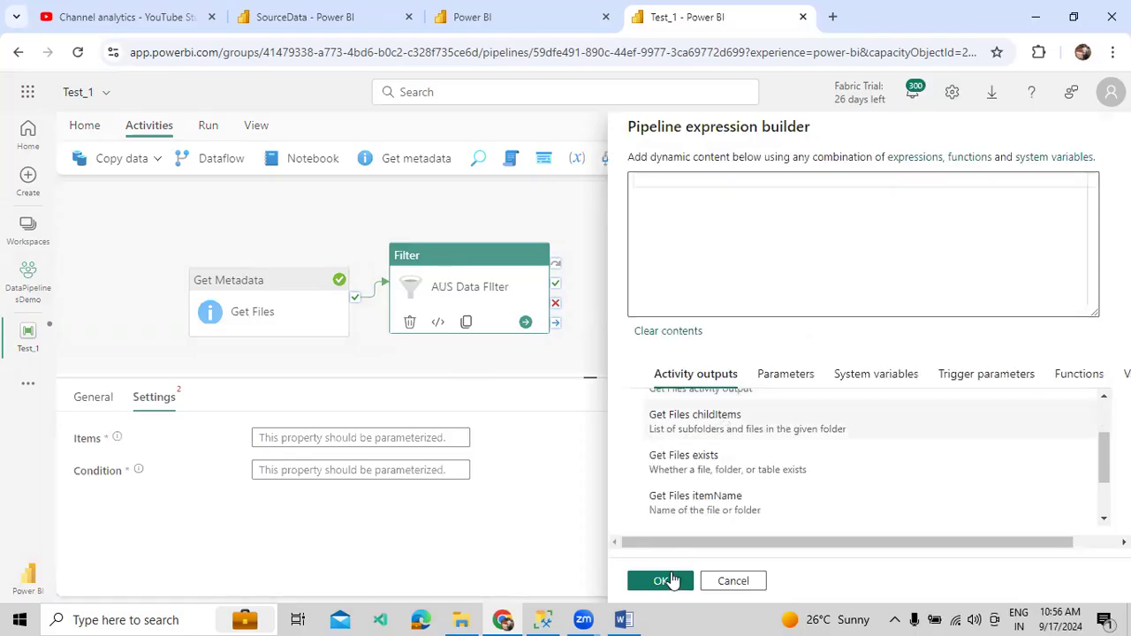
{"action": "left_click", "coordinate": [305, 470]}
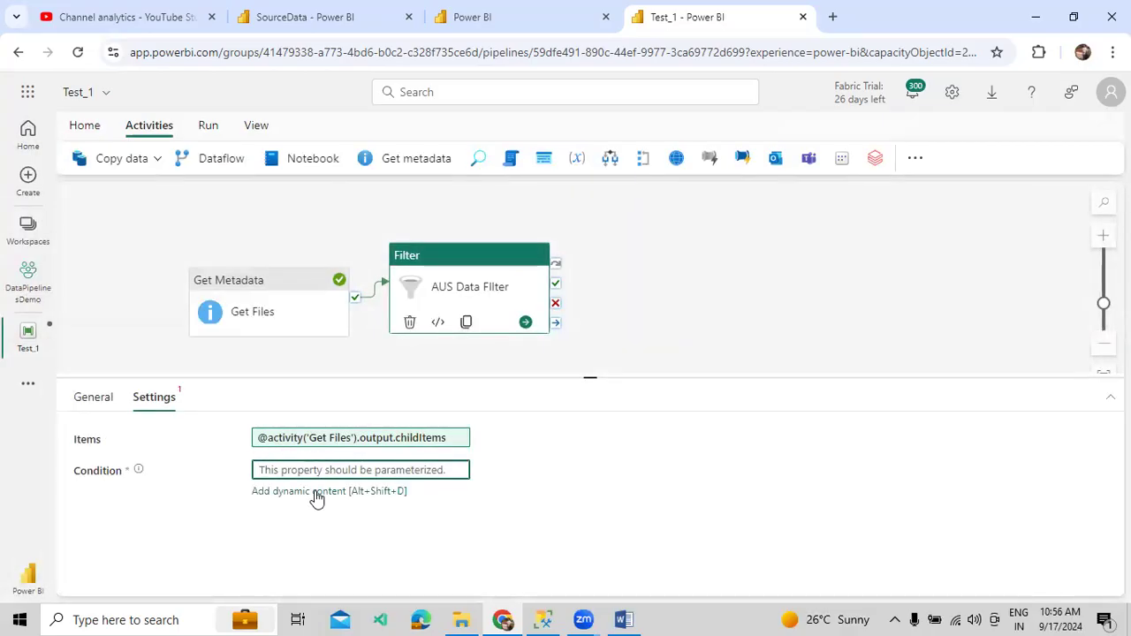
{"action": "key", "text": "alt+shift+d"}
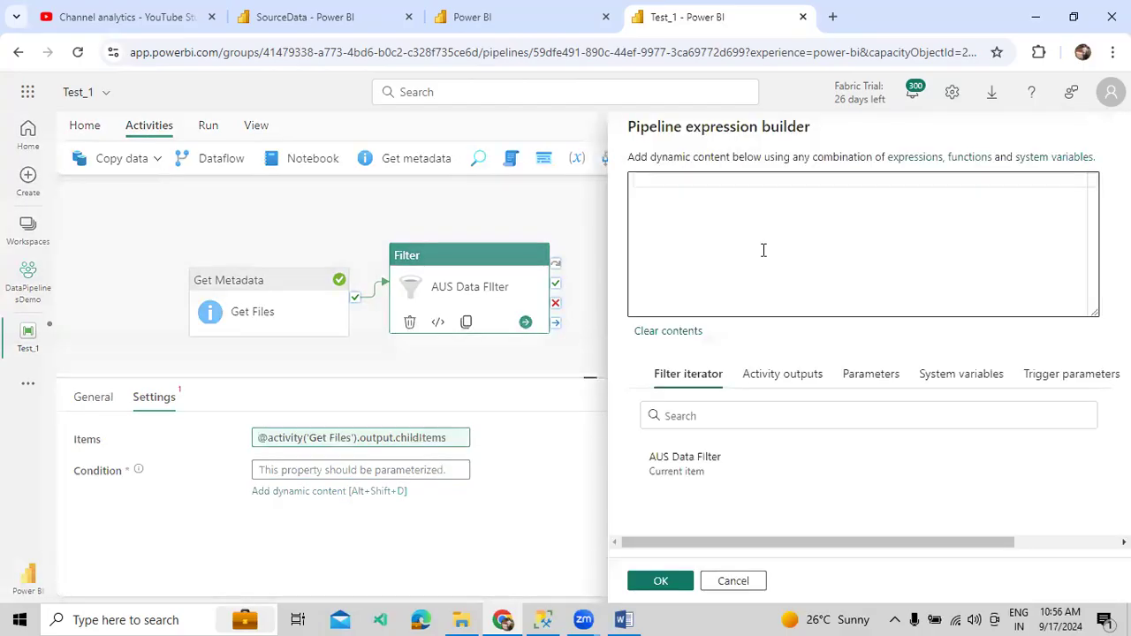
{"action": "type", "text": "@"}
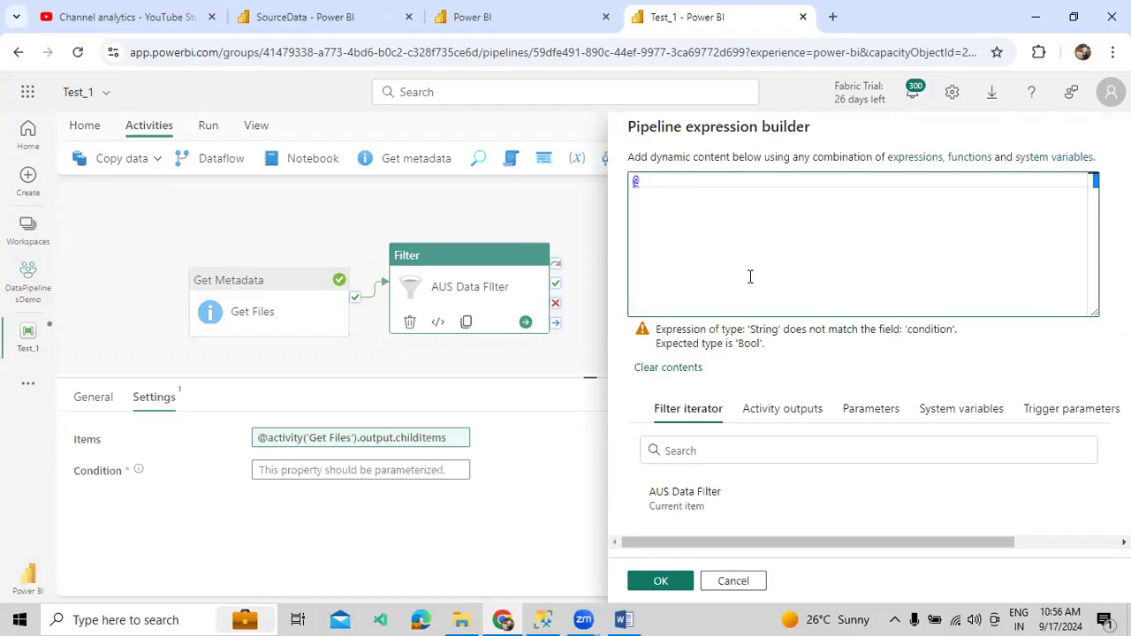
{"action": "left_click", "coordinate": [321, 26]}
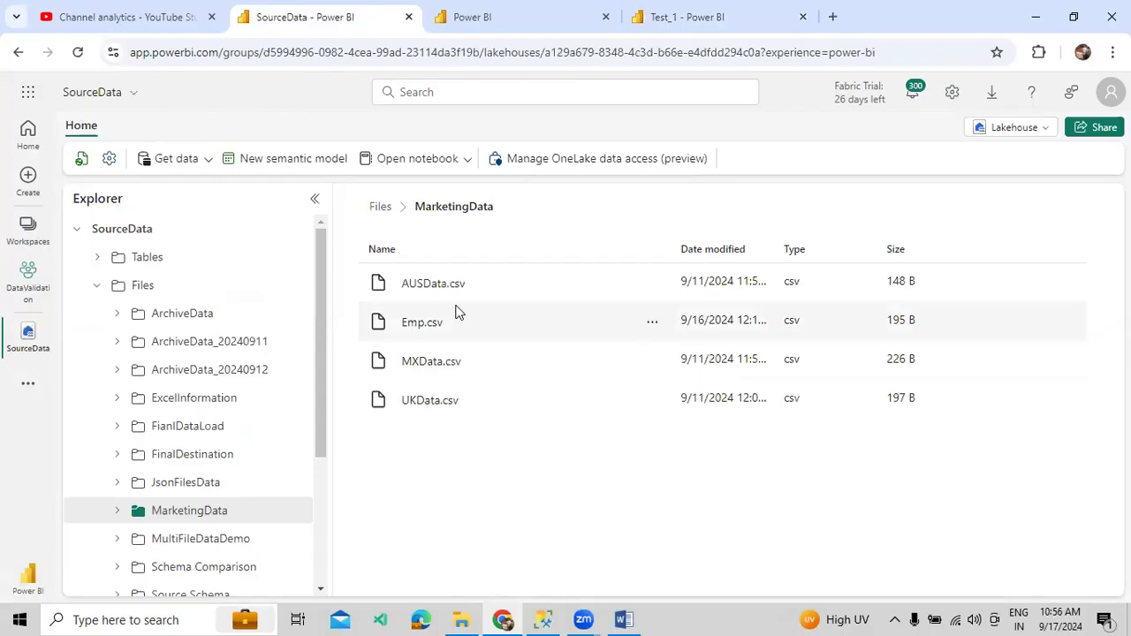
{"action": "left_click", "coordinate": [737, 26]}
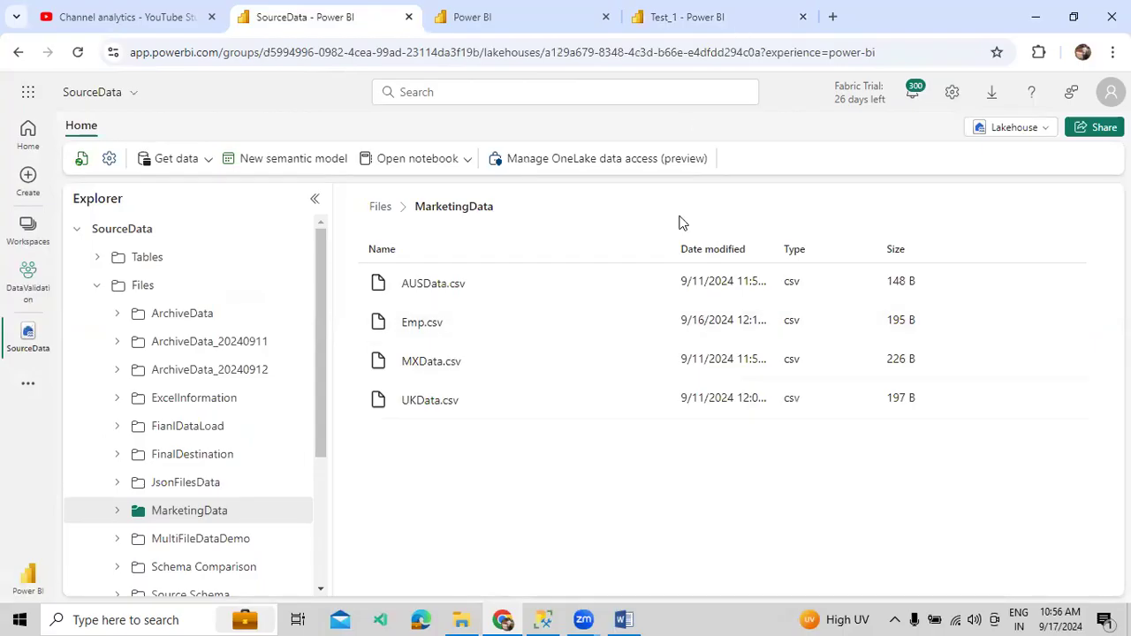
{"action": "type", "text": "startw"}
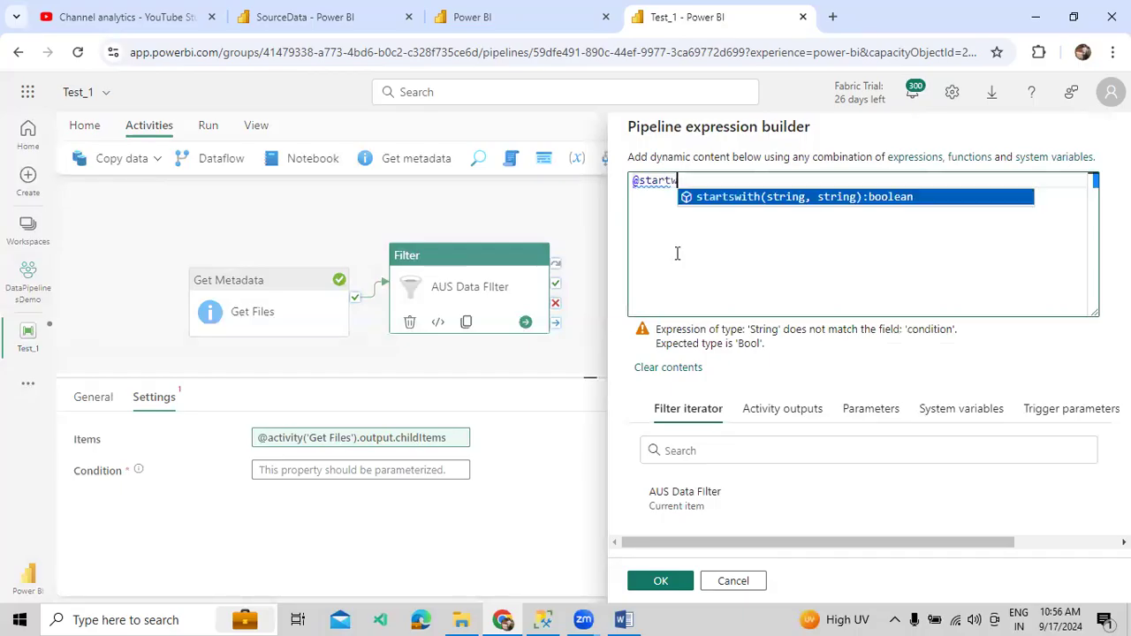
{"action": "key", "text": "Return"}
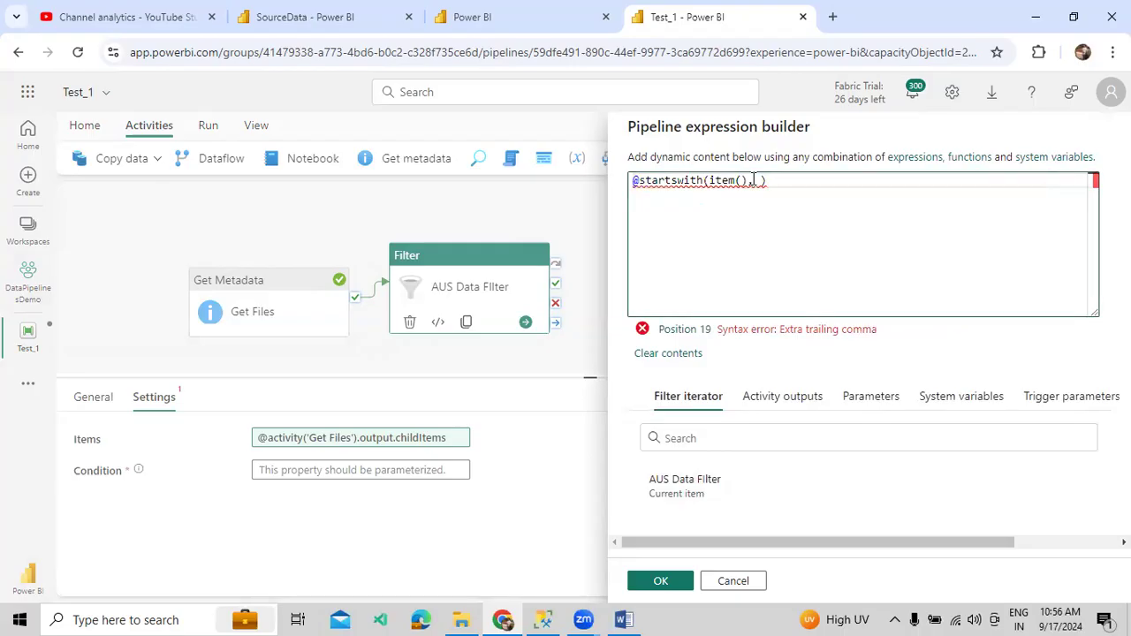
{"action": "type", "text": ".name"}
{"action": "key", "text": "Right"}
{"action": "key", "text": "Right"}
{"action": "type", "text": "'"}
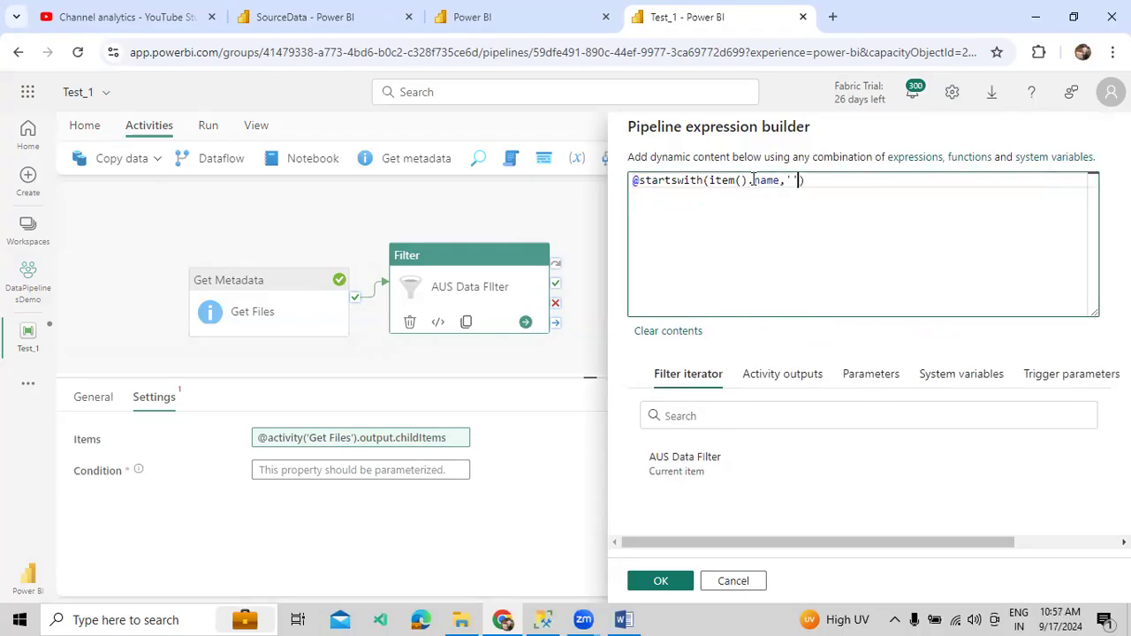
{"action": "type", "text": "AUS"}
{"action": "left_click", "coordinate": [661, 582]}
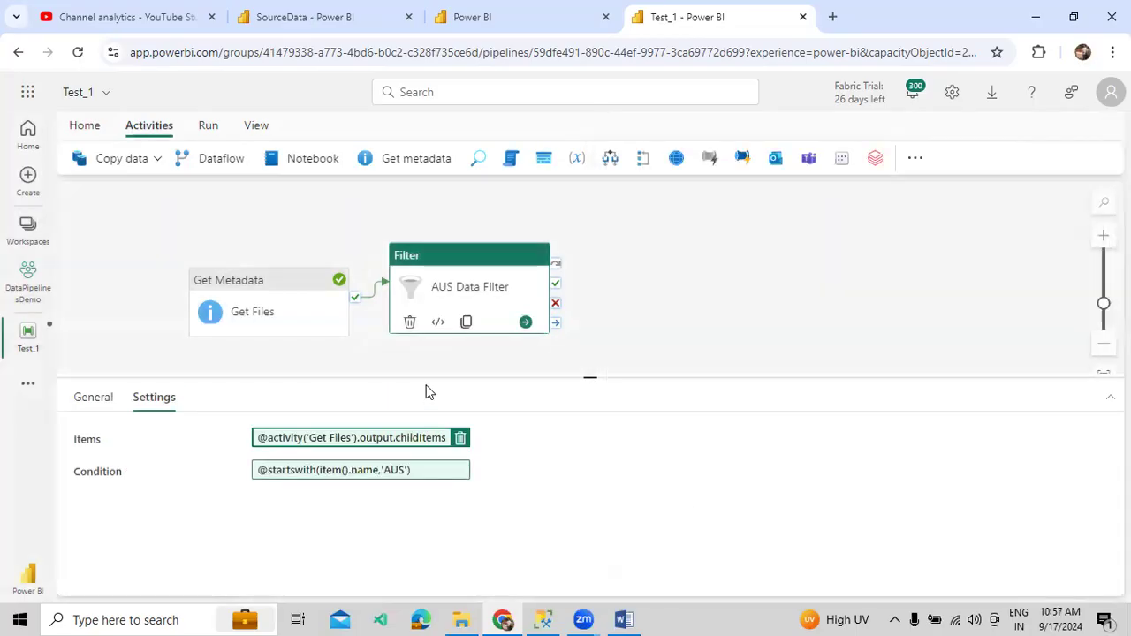
- Add a second Filter below AUS Data Filter, linked after Get Files succeeds, named Other Files
{"action": "left_click", "coordinate": [914, 157]}
{"action": "type", "text": "Fil"}
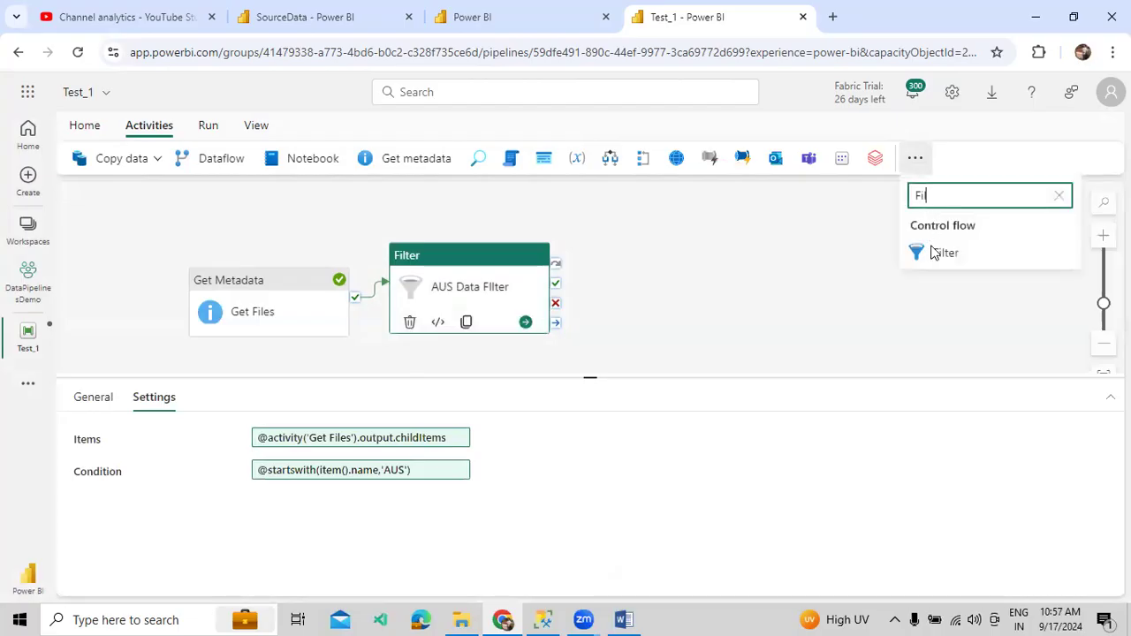
{"action": "left_click", "coordinate": [945, 265]}
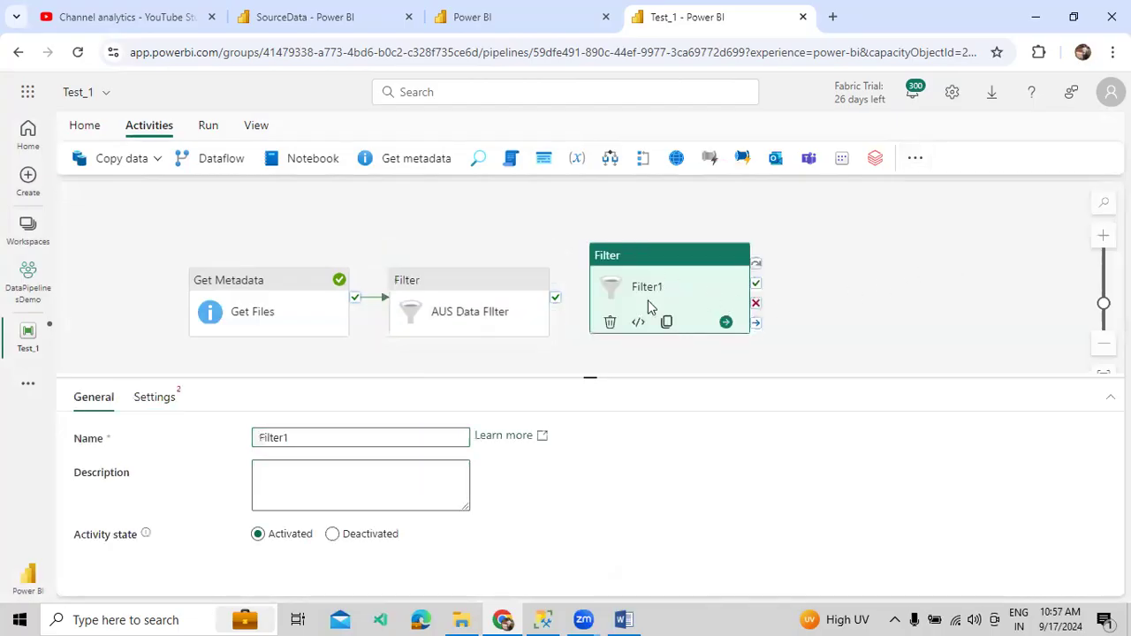
{"action": "left_click_drag", "start_coordinate": [649, 305], "coordinate": [455, 371]}
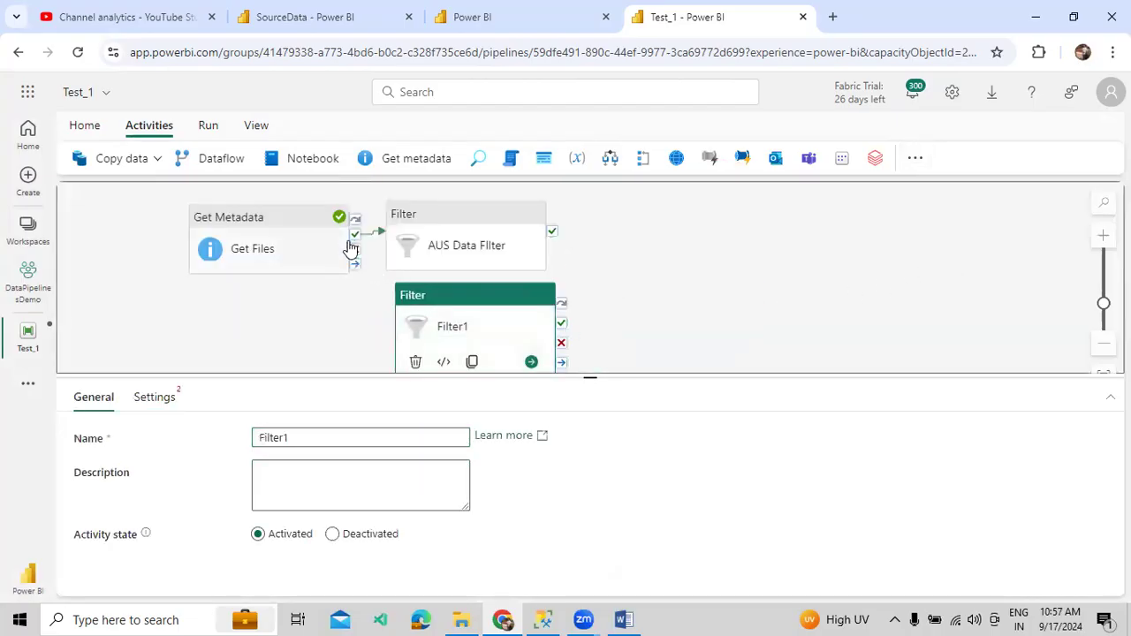
{"action": "left_click_drag", "start_coordinate": [354, 234], "coordinate": [419, 316]}
{"action": "left_click", "coordinate": [436, 318]}
{"action": "left_click_drag", "start_coordinate": [321, 430], "coordinate": [202, 440]}
{"action": "type", "text": "Other"}
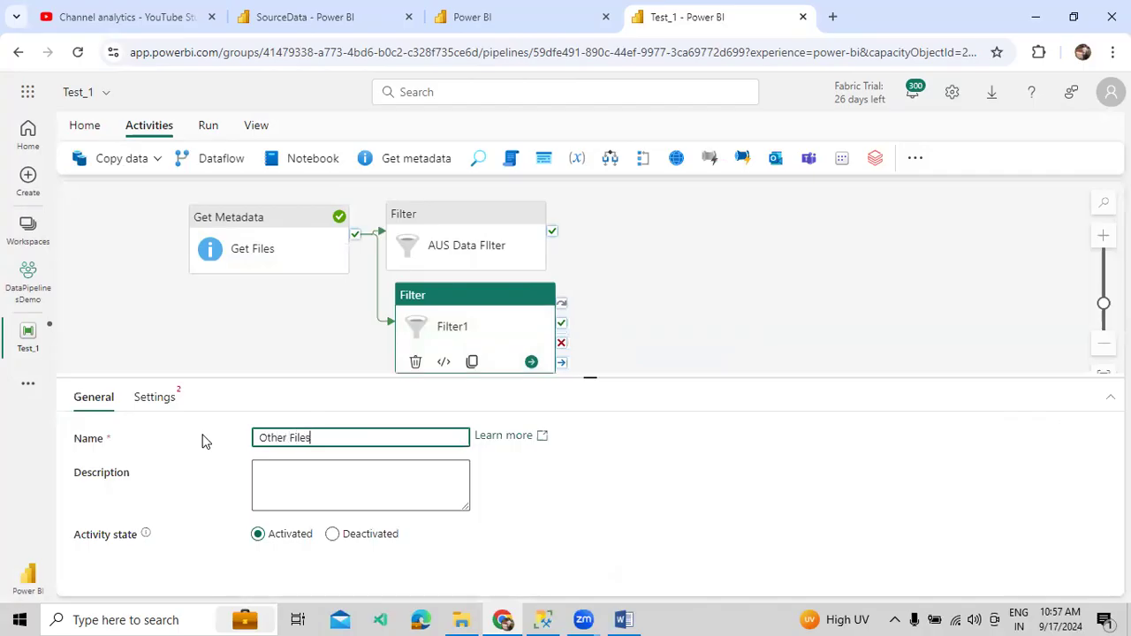
- Set Other Files' Items to the Get Files childItems expression
{"action": "left_click", "coordinate": [175, 402]}
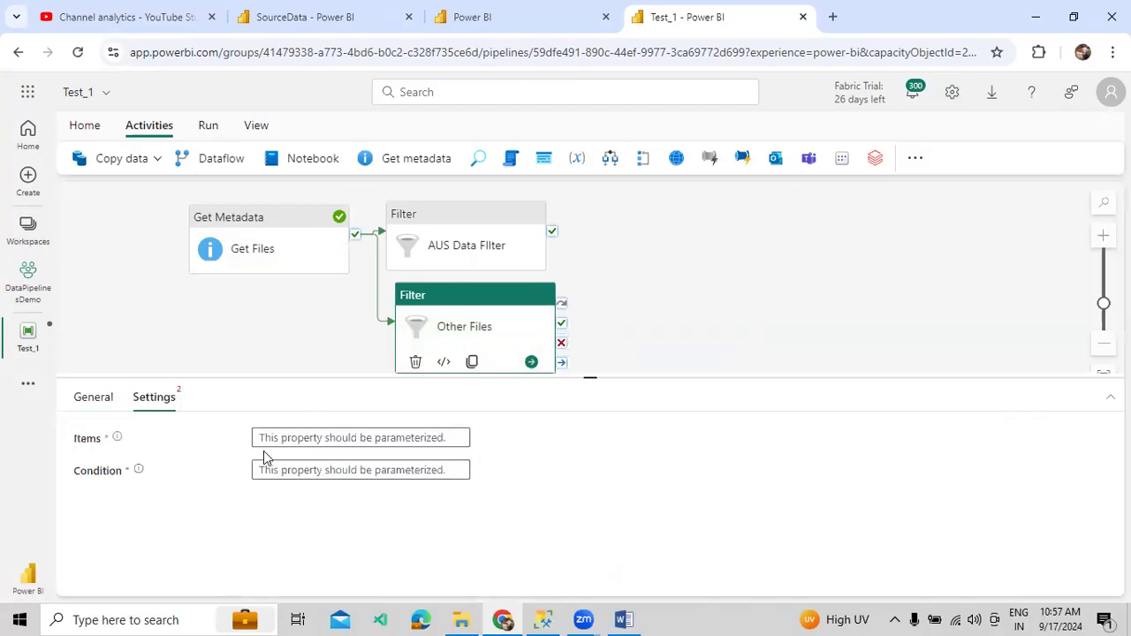
{"action": "left_click", "coordinate": [303, 437]}
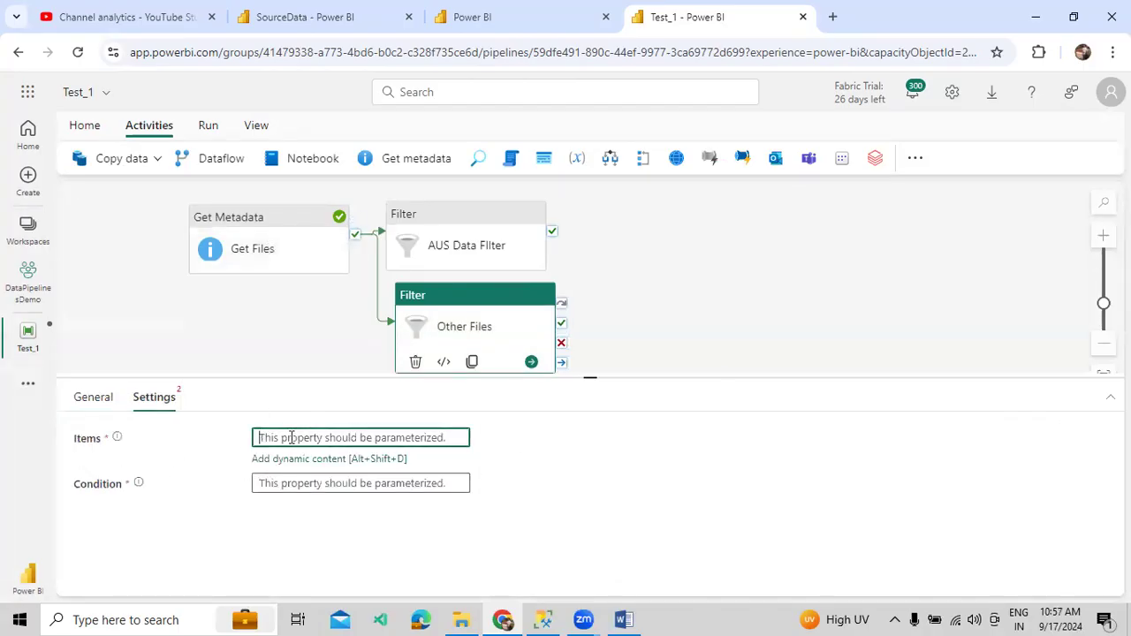
{"action": "left_click", "coordinate": [295, 460]}
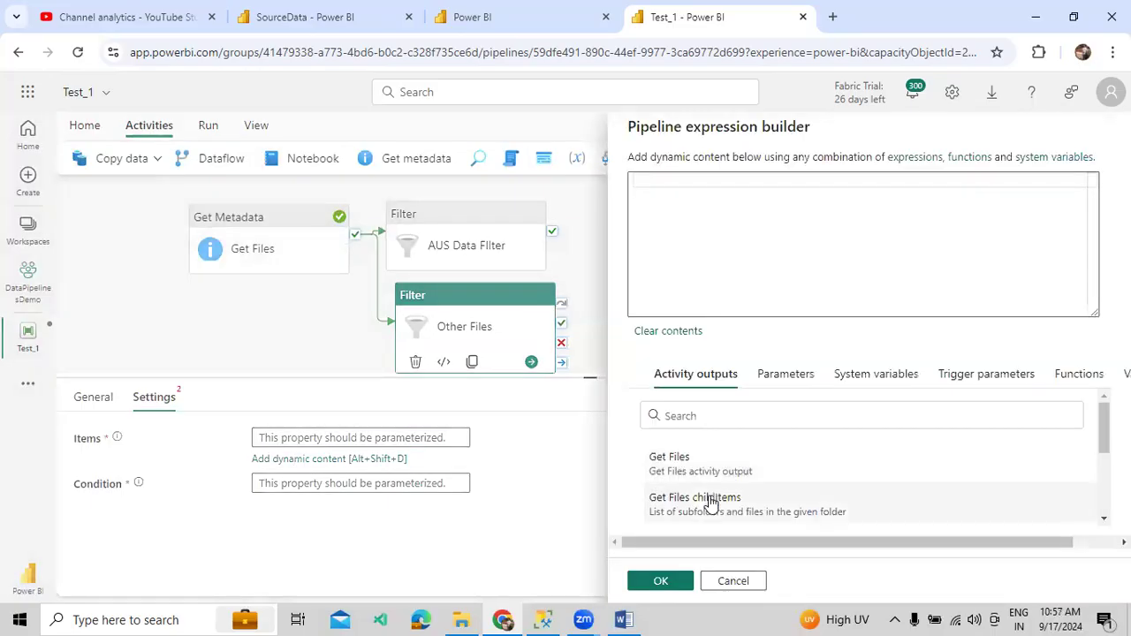
{"action": "left_click", "coordinate": [681, 500]}
{"action": "left_click", "coordinate": [638, 581]}
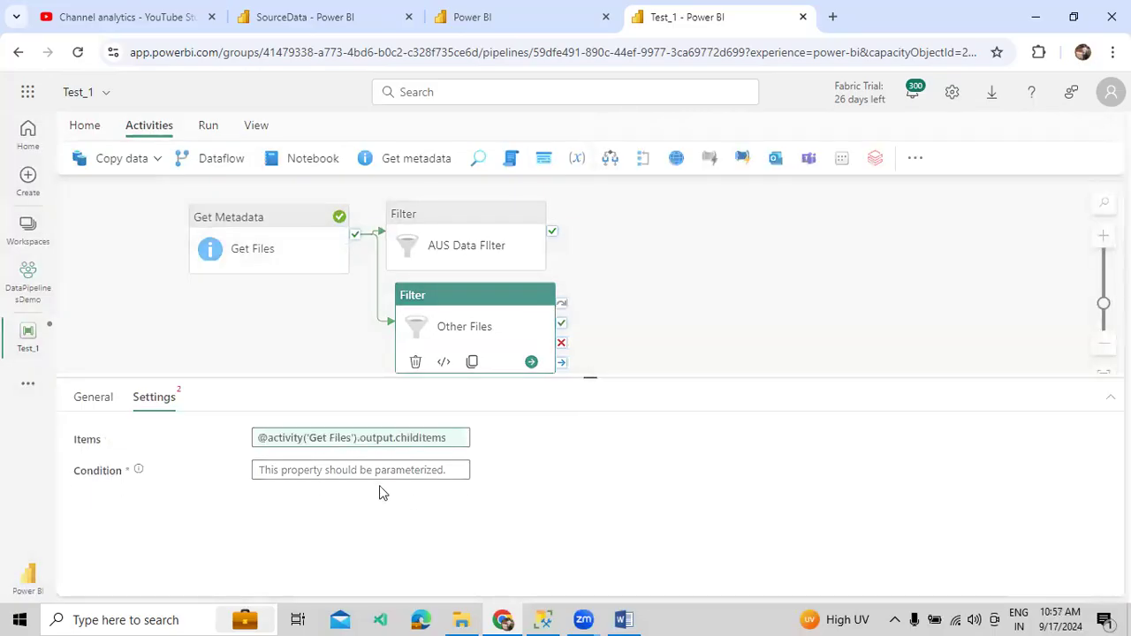
{"action": "left_click", "coordinate": [372, 470]}
{"action": "left_click", "coordinate": [358, 491]}
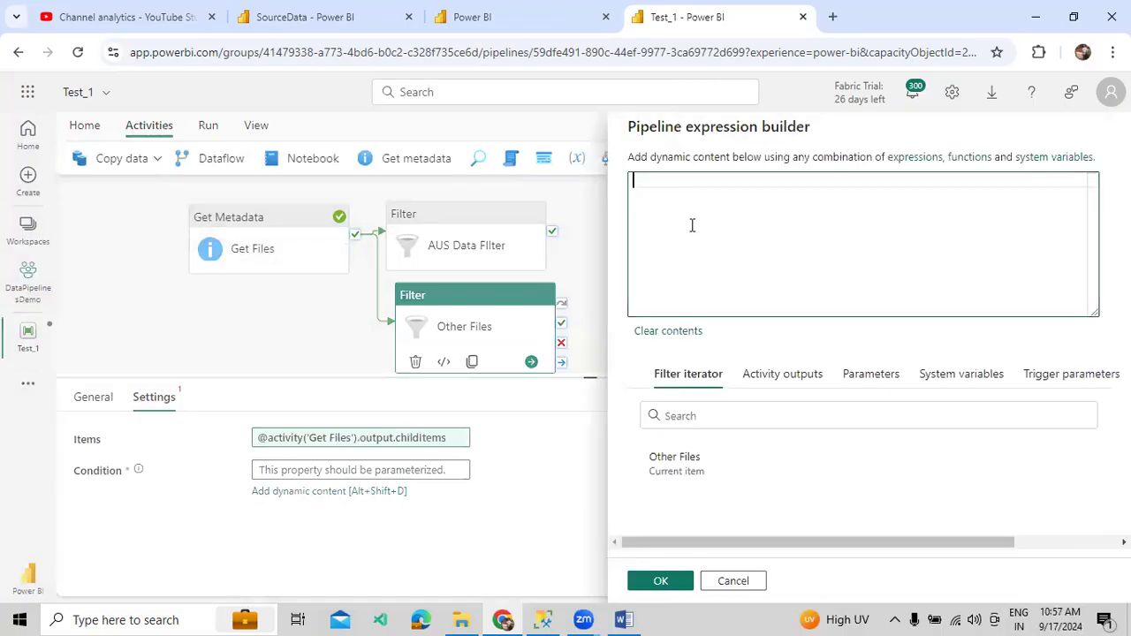
{"action": "type", "text": "@starts"}
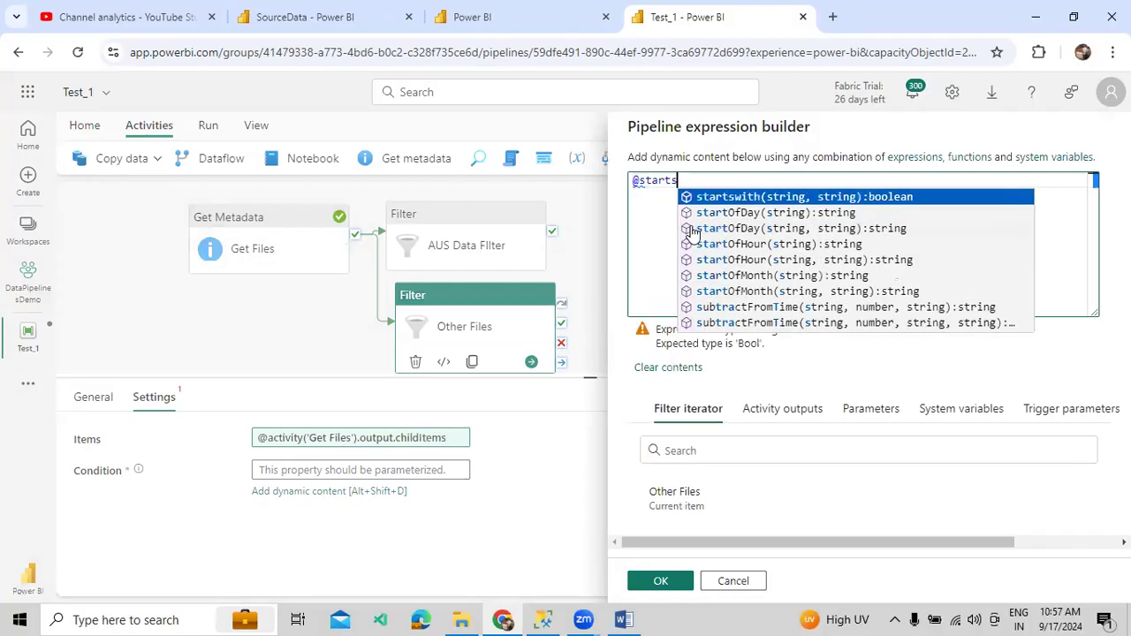
{"action": "key", "text": "Tab"}
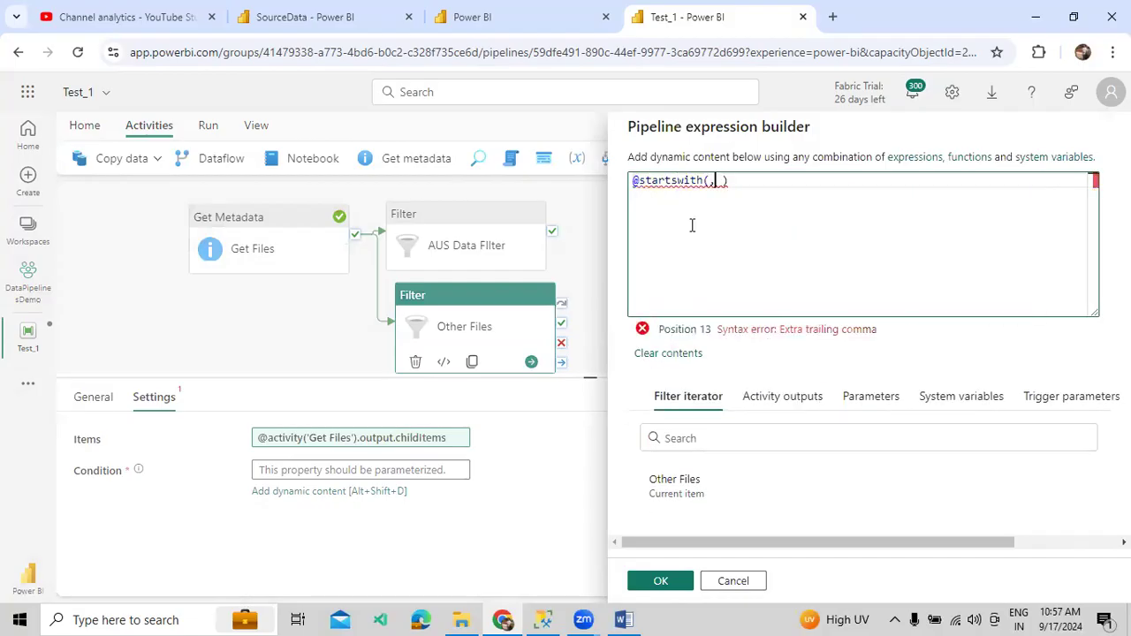
{"action": "left_click", "coordinate": [678, 482]}
{"action": "left_click", "coordinate": [750, 185]}
{"action": "type", "text": ".name"}
{"action": "key", "text": "Right"}
{"action": "key", "text": "Right"}
{"action": "type", "text": "'AUS"}
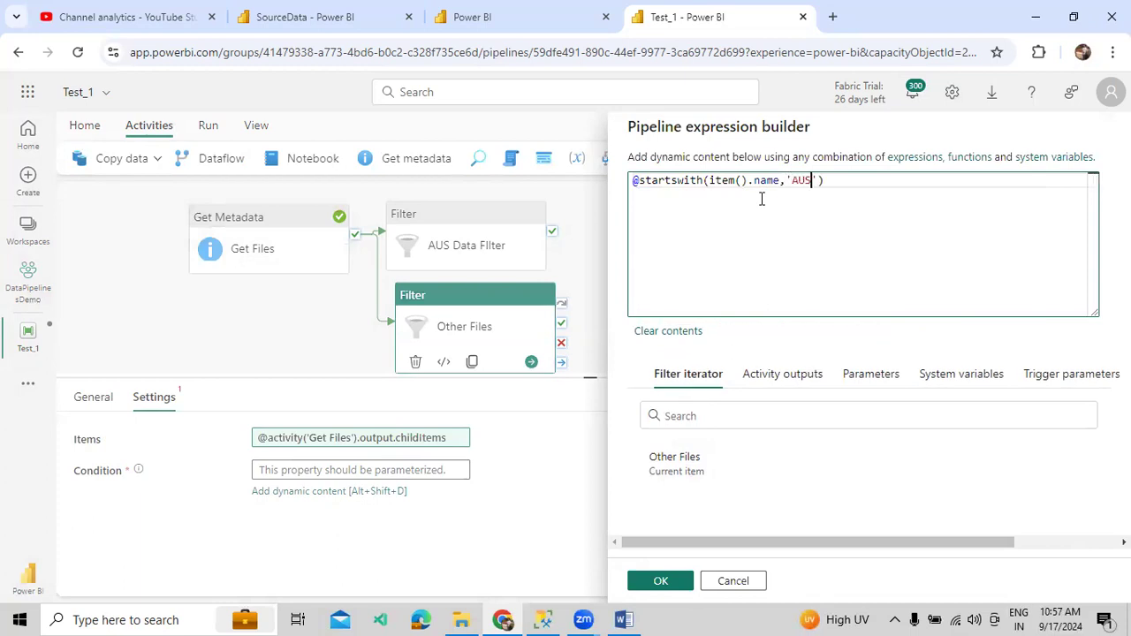
{"action": "key", "text": "Left"}
{"action": "key", "text": "Left"}
{"action": "key", "text": "Left"}
{"action": "key", "text": "Left"}
{"action": "key", "text": "Left"}
{"action": "key", "text": "Left"}
{"action": "key", "text": "Left"}
{"action": "key", "text": "Left"}
{"action": "key", "text": "Left"}
{"action": "key", "text": "Left"}
{"action": "key", "text": "Left"}
{"action": "key", "text": "Left"}
{"action": "key", "text": "Left"}
{"action": "key", "text": "Left"}
{"action": "key", "text": "Left"}
{"action": "key", "text": "Left"}
{"action": "key", "text": "Left"}
{"action": "key", "text": "Left"}
{"action": "key", "text": "Left"}
{"action": "key", "text": "Left"}
{"action": "type", "text": "not("}
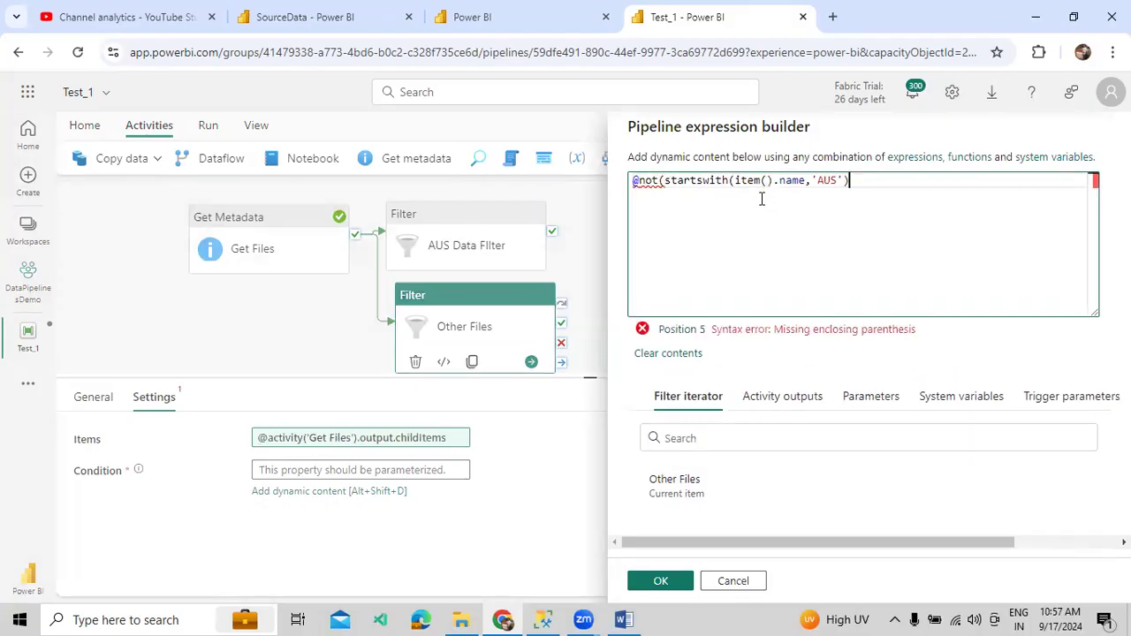
{"action": "type", "text": ")"}
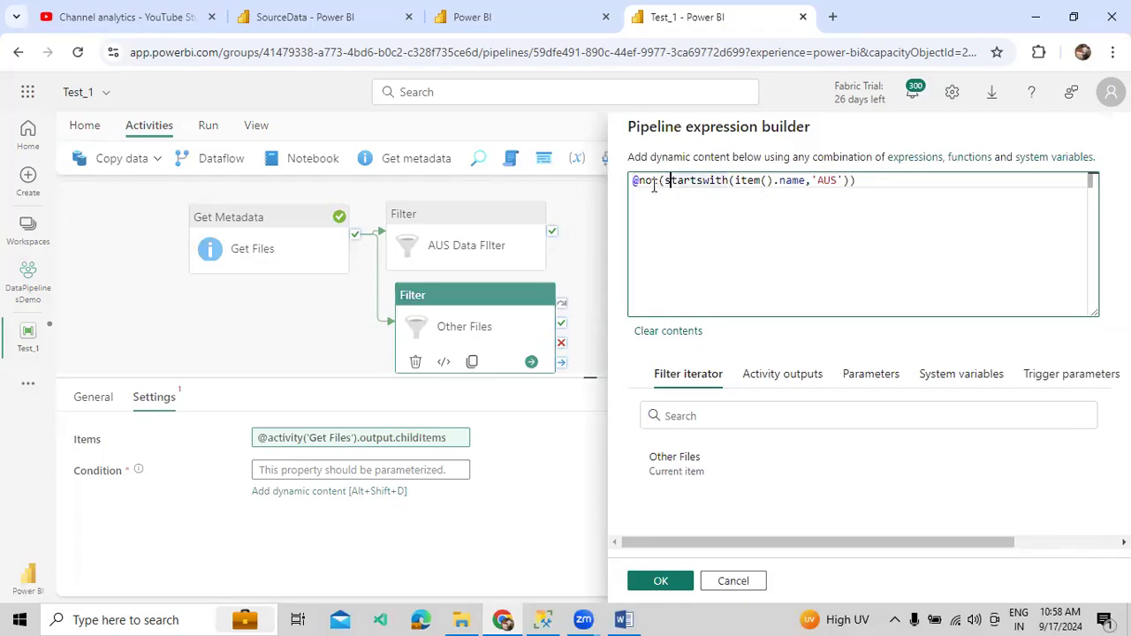
{"action": "mouse_move", "coordinate": [654, 183]}
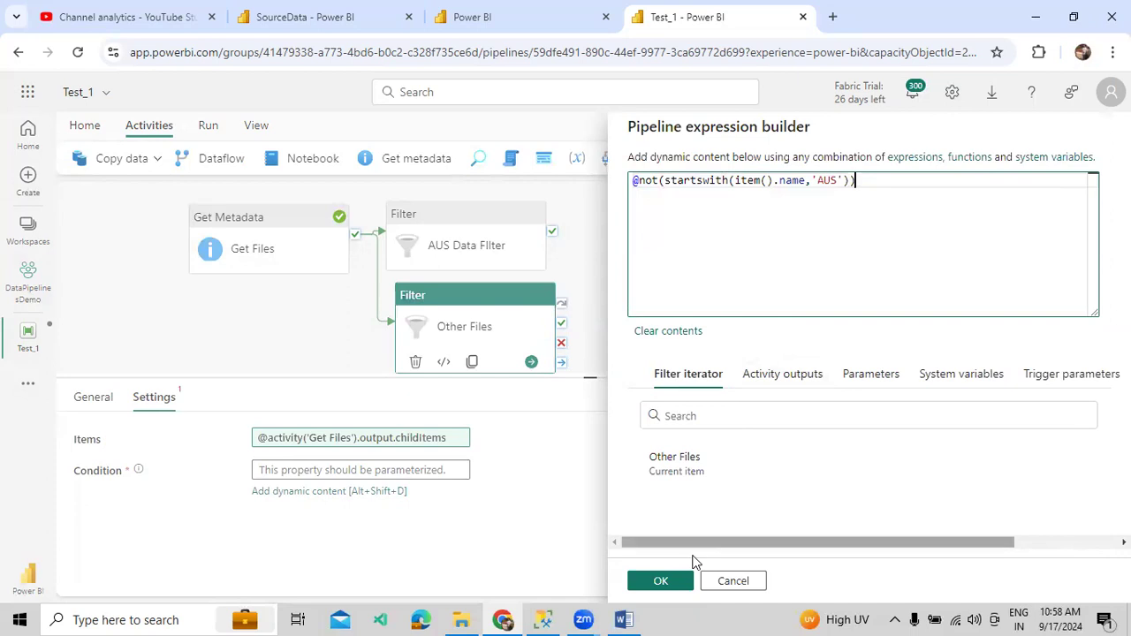
{"action": "left_click", "coordinate": [663, 581]}
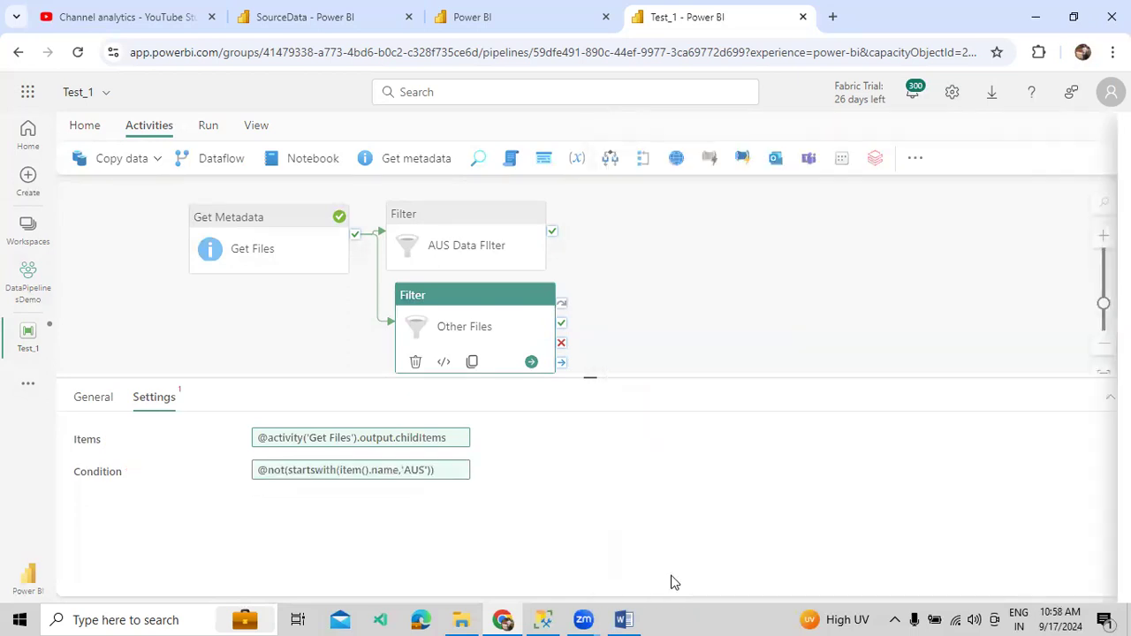
- Save and run Test_1, then open AUS Data Filter's output showing only AUSData.csv
{"action": "left_click", "coordinate": [747, 304]}
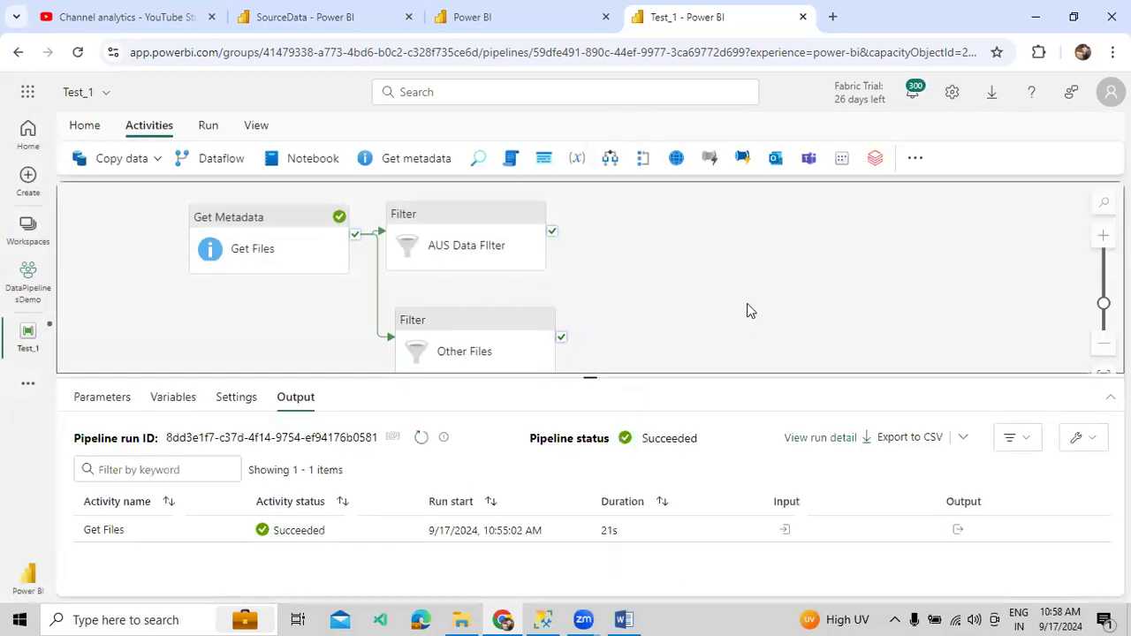
{"action": "left_click", "coordinate": [209, 126]}
{"action": "left_click", "coordinate": [181, 159]}
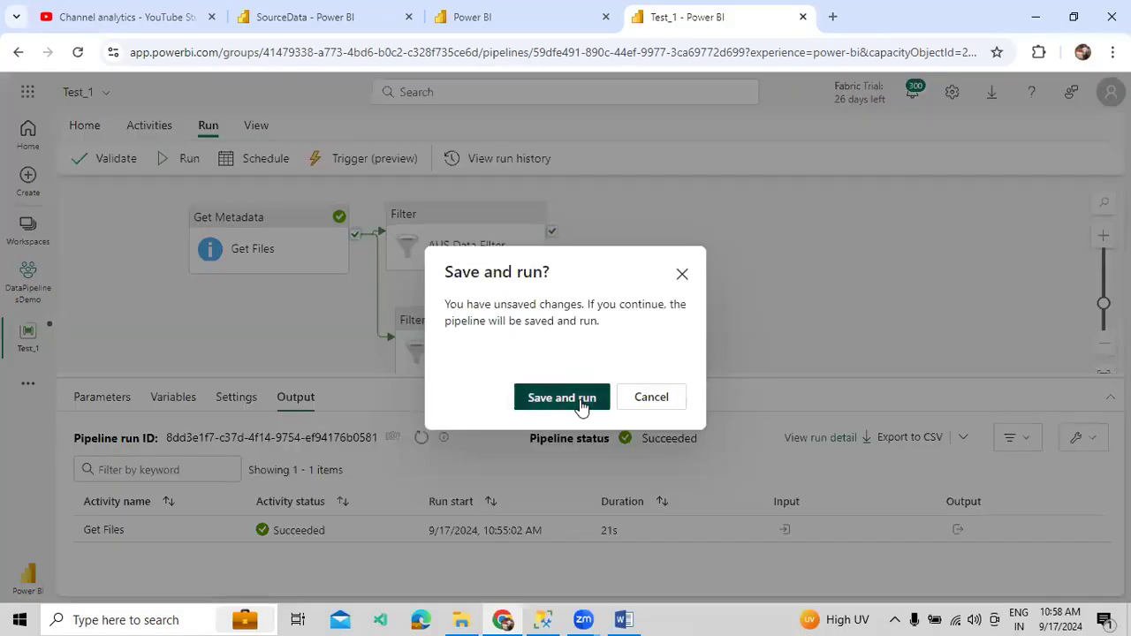
{"action": "left_click", "coordinate": [583, 398]}
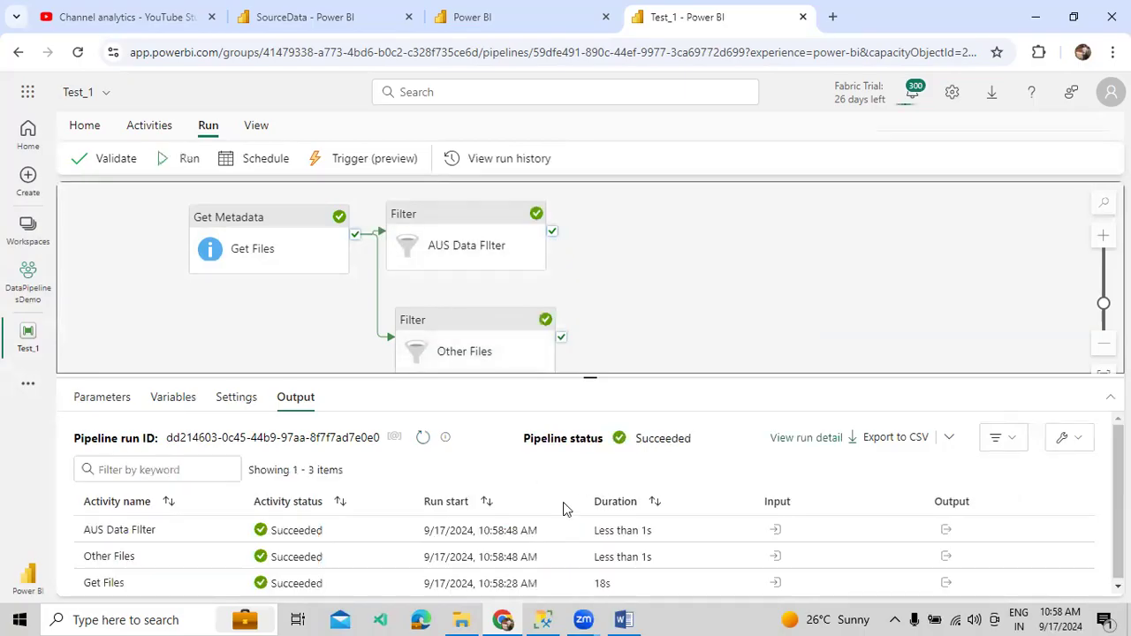
{"action": "left_click", "coordinate": [945, 530]}
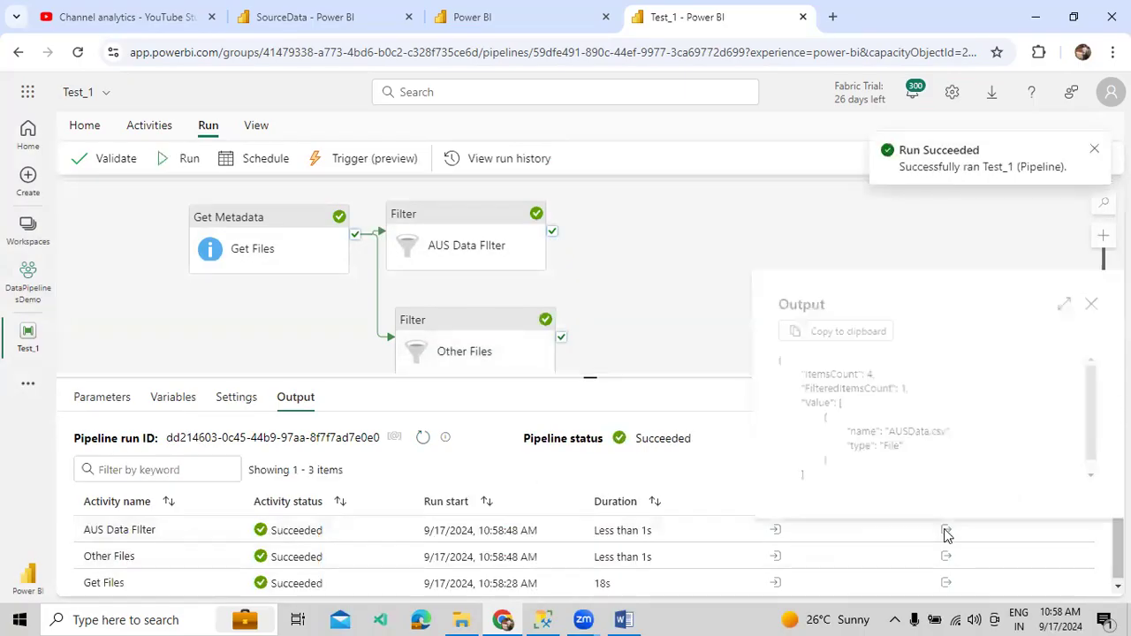
- Note AUS Data Filter's ItemsCount of 4, then bring up Other Files' output
{"action": "double_click", "coordinate": [869, 373]}
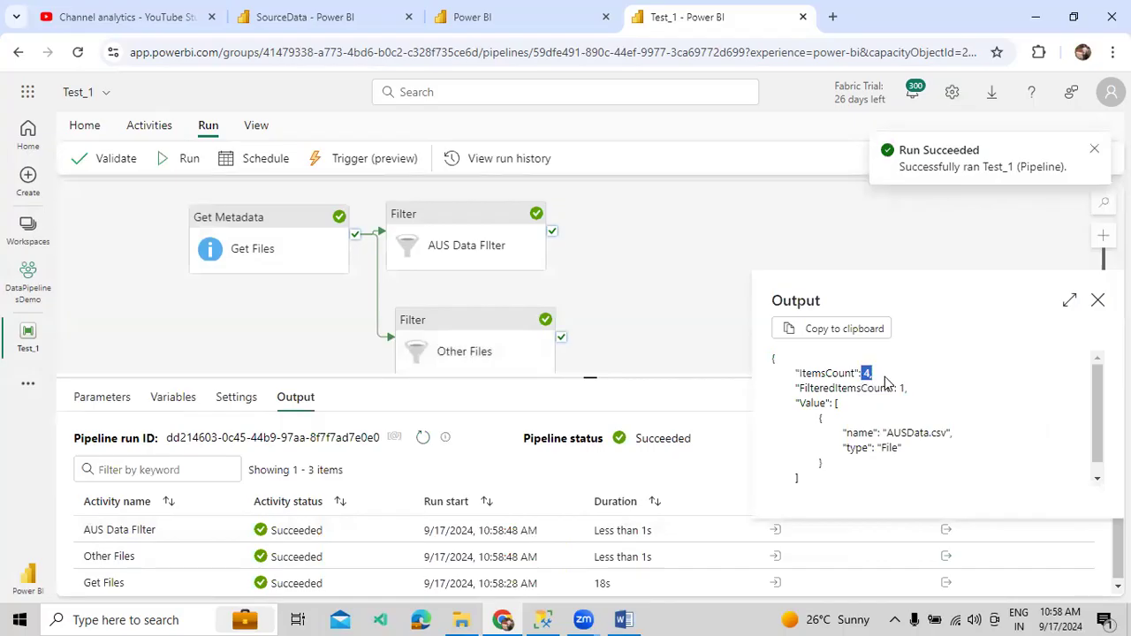
{"action": "left_click", "coordinate": [1098, 301]}
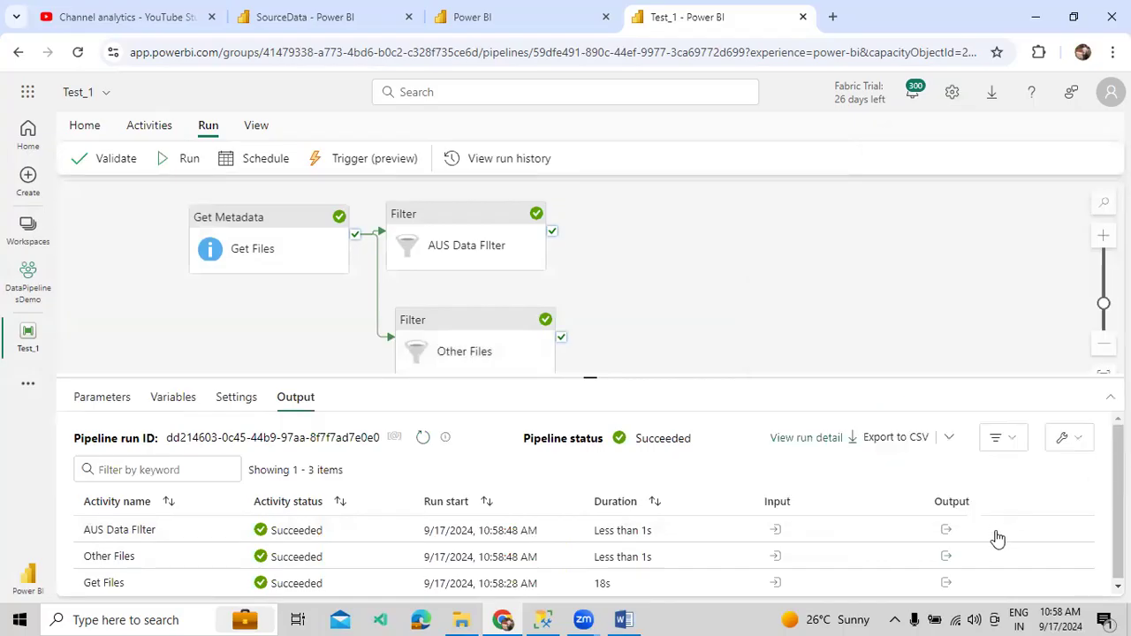
{"action": "left_click", "coordinate": [944, 557]}
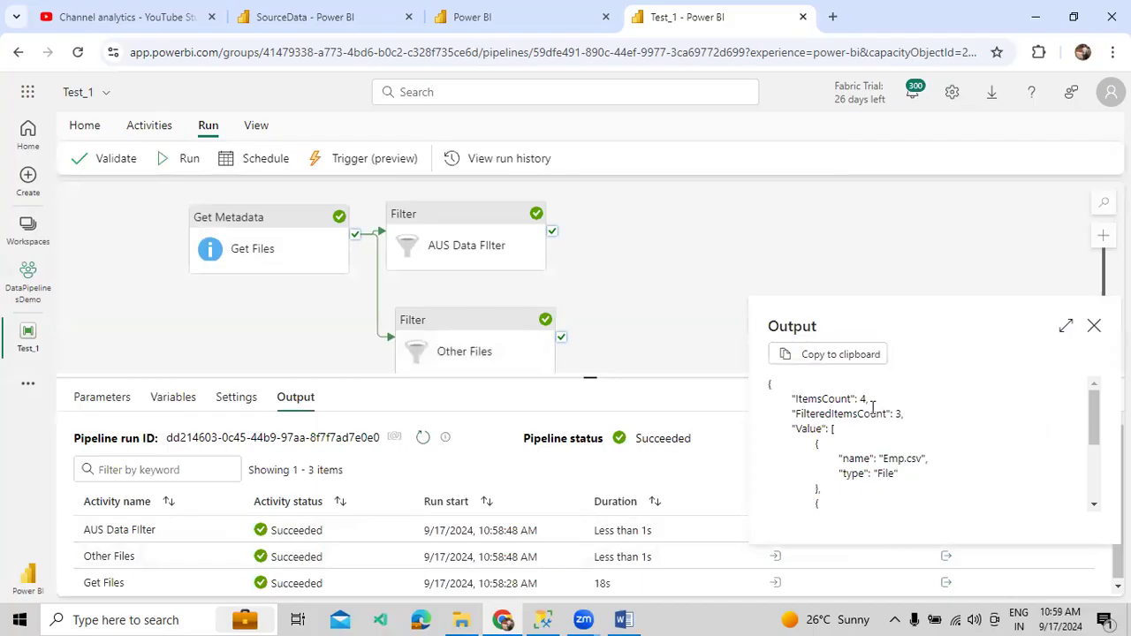
{"action": "left_click_drag", "start_coordinate": [792, 399], "coordinate": [868, 402]}
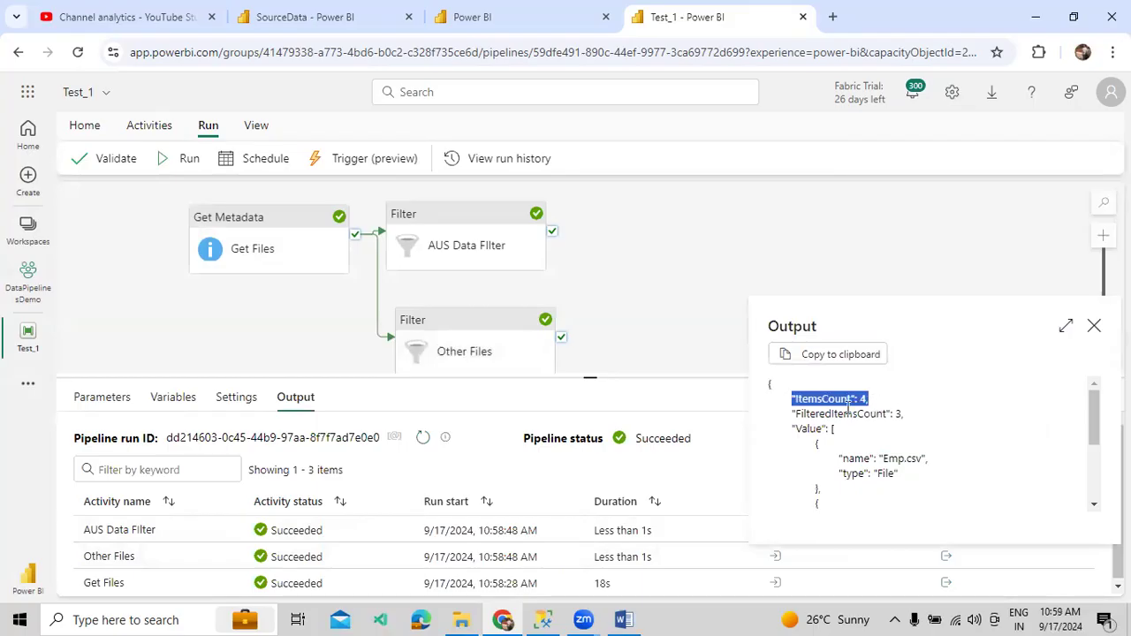
{"action": "left_click", "coordinate": [798, 408]}
- Maximize Other Files' output: ItemsCount 4, FilteredItemsCount 3, keeping Emp.csv, MXData.csv, UKData.csv
{"action": "left_click", "coordinate": [1065, 327]}
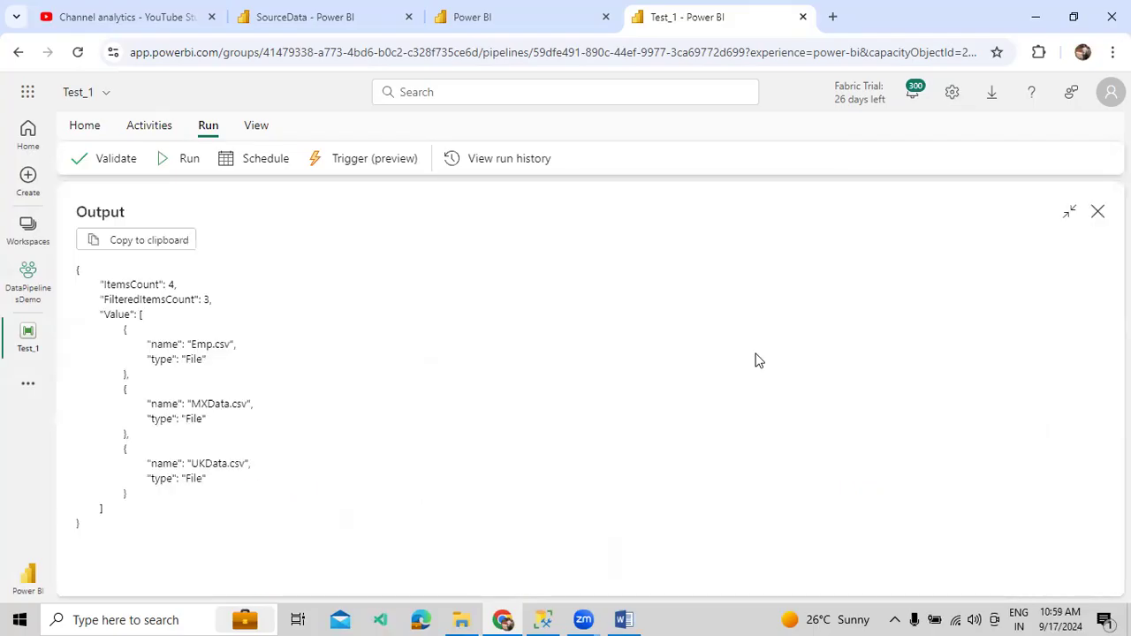
{"action": "left_click_drag", "start_coordinate": [99, 283], "coordinate": [201, 283]}
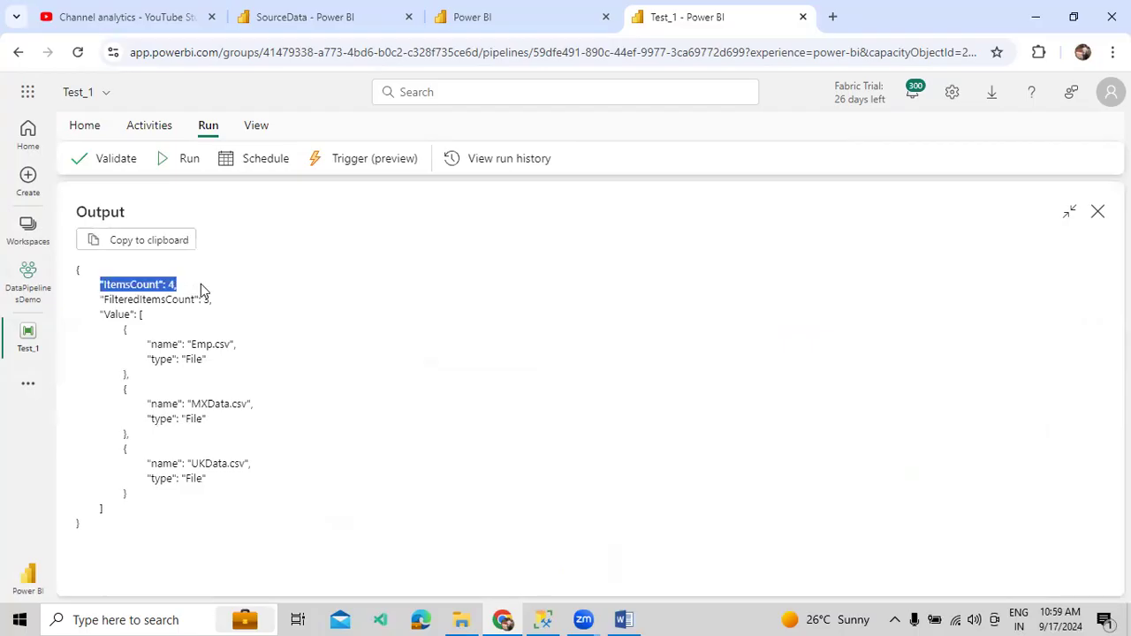
{"action": "left_click_drag", "start_coordinate": [99, 298], "coordinate": [212, 300]}
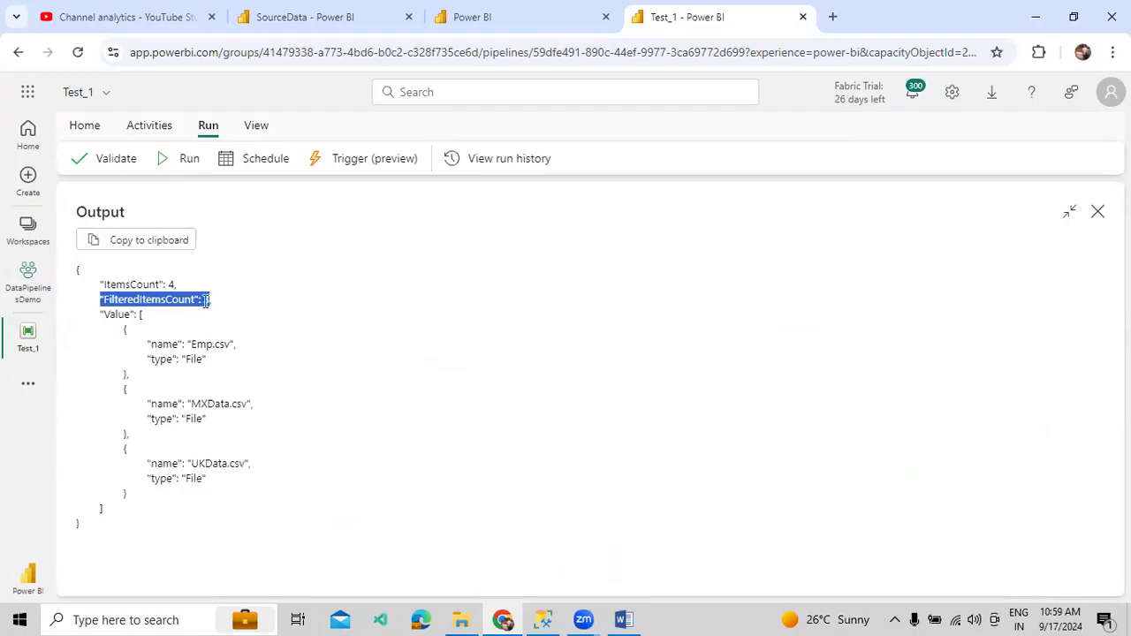
{"action": "left_click_drag", "start_coordinate": [124, 344], "coordinate": [219, 344]}
{"action": "left_click_drag", "start_coordinate": [147, 404], "coordinate": [274, 500]}
{"action": "left_click", "coordinate": [288, 500]}
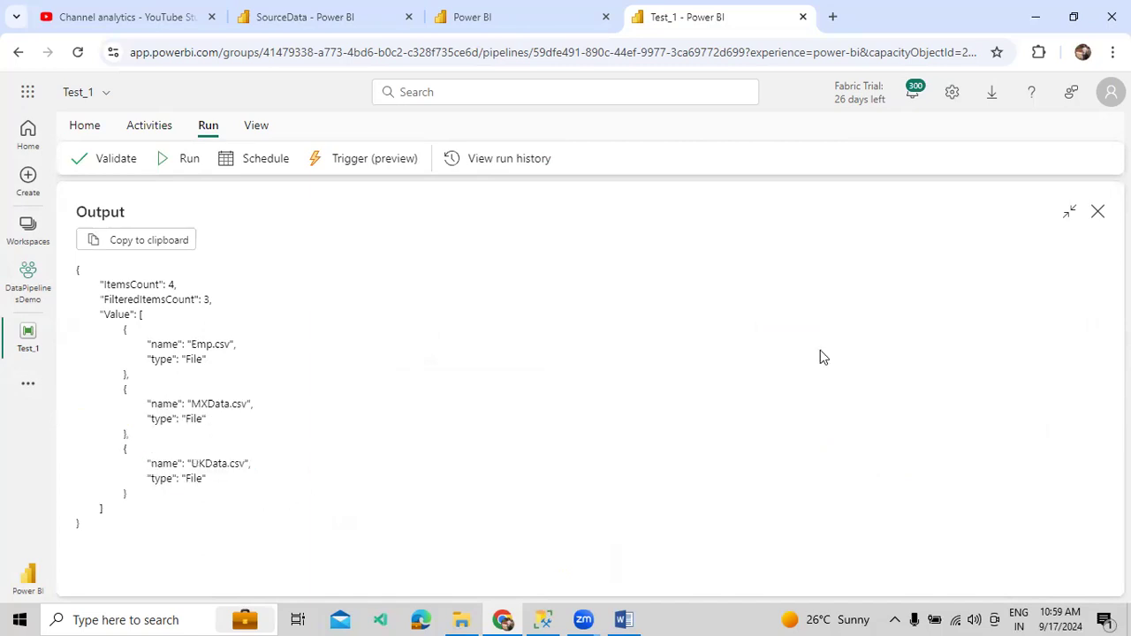
{"action": "left_click", "coordinate": [1098, 214]}
{"action": "left_click", "coordinate": [946, 584]}
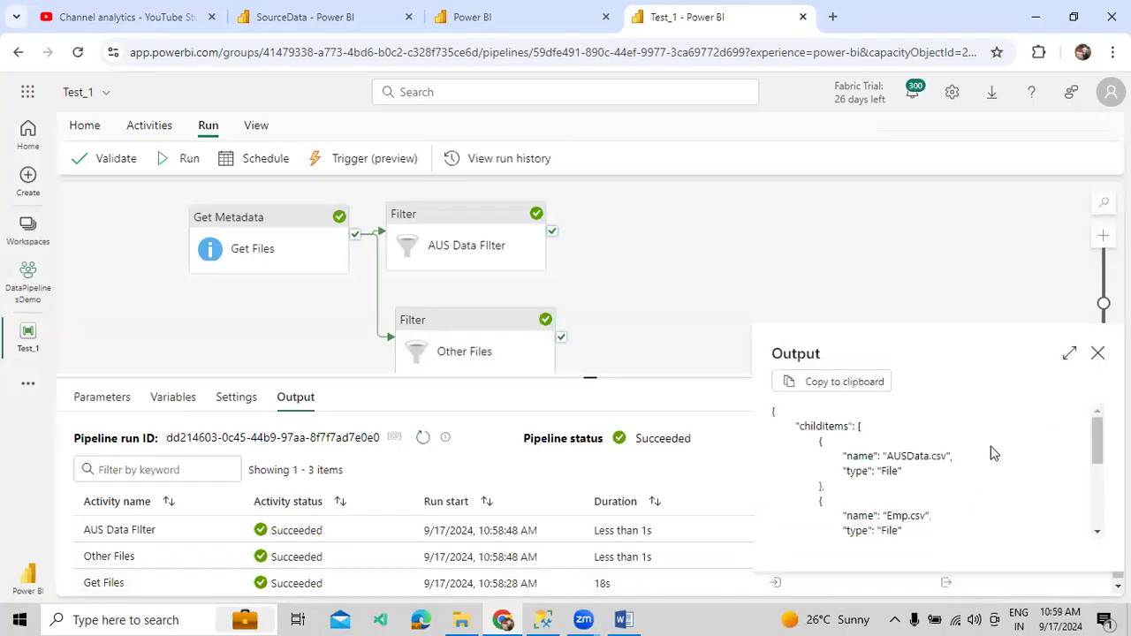
- Expand Get Files' output, then maximize AUS Data Filter's output to inspect its Value array
{"action": "left_click", "coordinate": [1069, 357]}
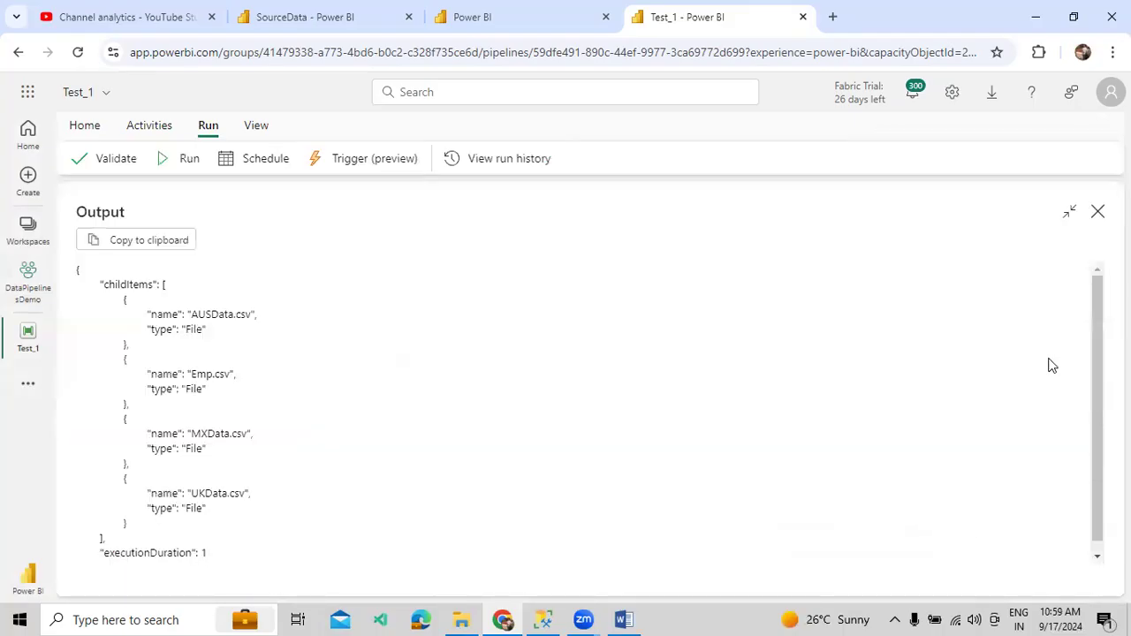
{"action": "left_click", "coordinate": [1097, 212]}
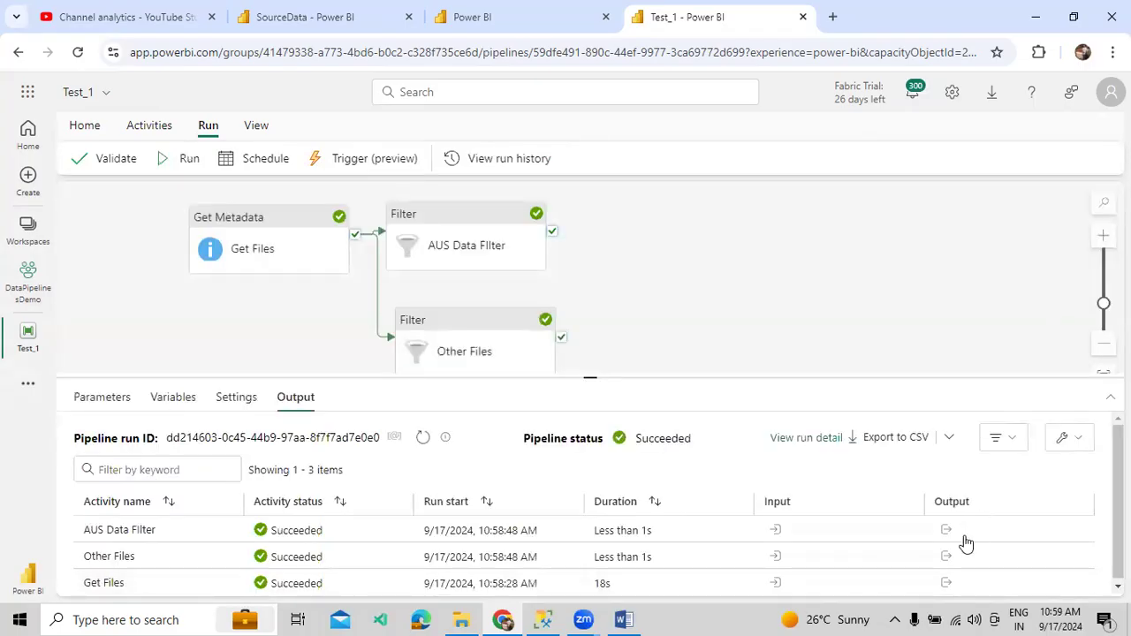
{"action": "left_click", "coordinate": [947, 531]}
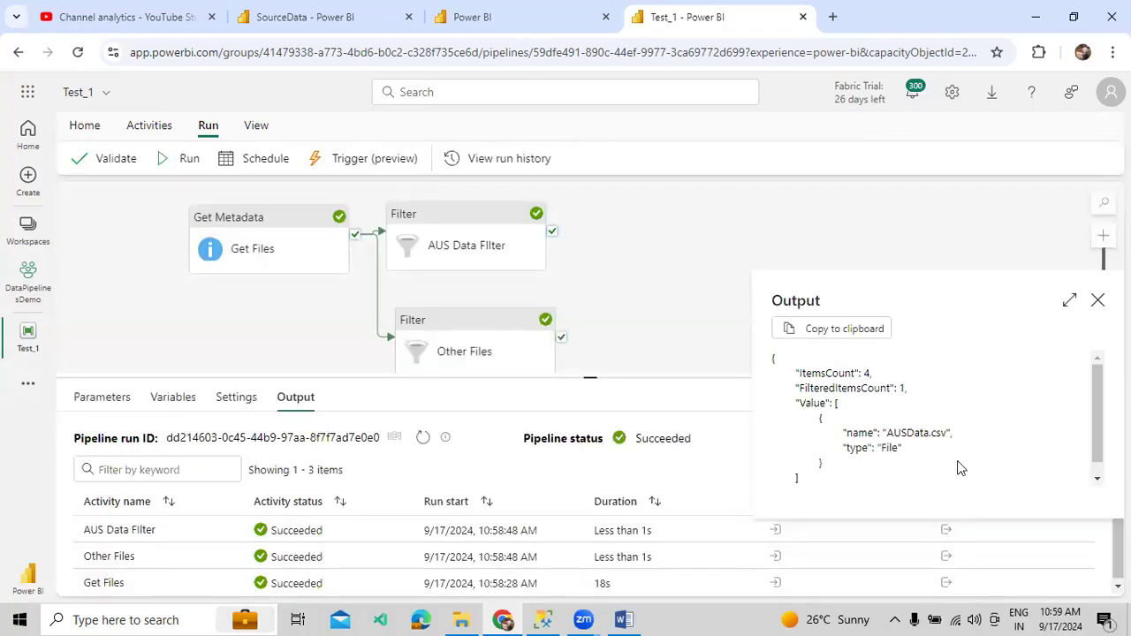
{"action": "left_click", "coordinate": [1069, 301]}
{"action": "left_click_drag", "start_coordinate": [101, 313], "coordinate": [202, 383]}
{"action": "left_click", "coordinate": [205, 416]}
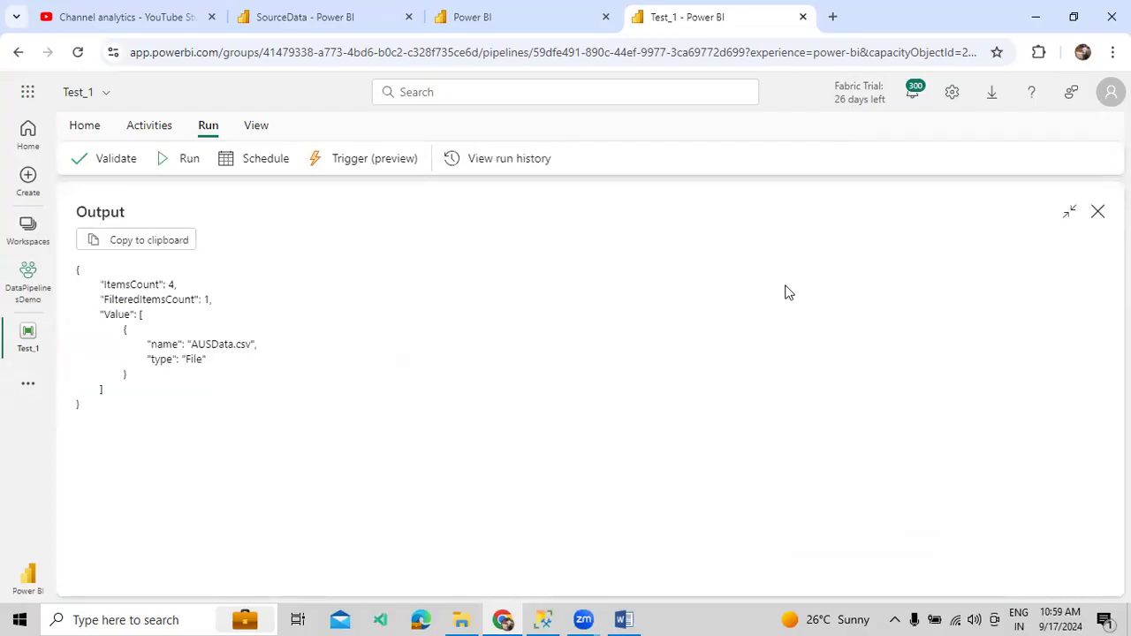
- Reopen AUS Data Filter's maximized output showing FilteredItemsCount 1 with only AUSData.csv
{"action": "left_click", "coordinate": [1098, 214]}
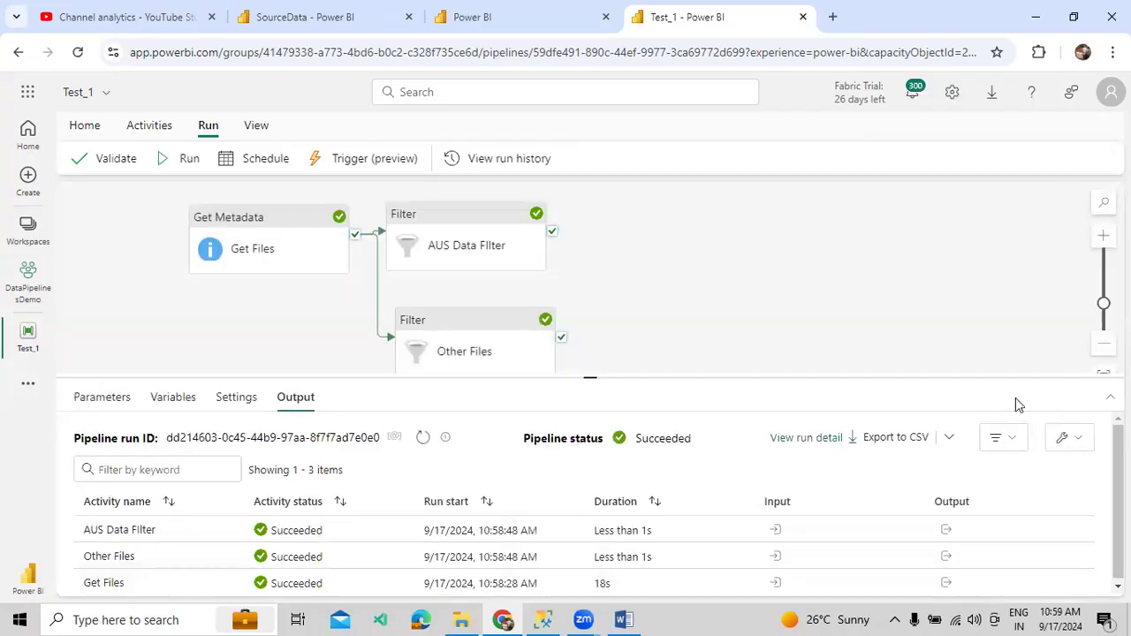
{"action": "left_click", "coordinate": [945, 534]}
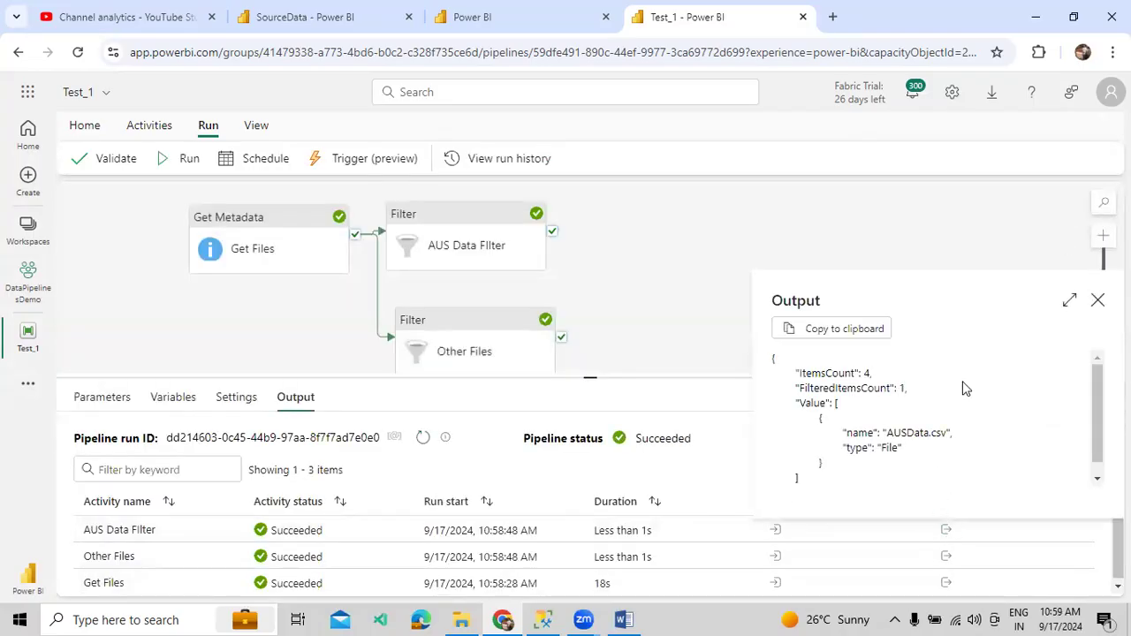
{"action": "left_click", "coordinate": [1069, 302]}
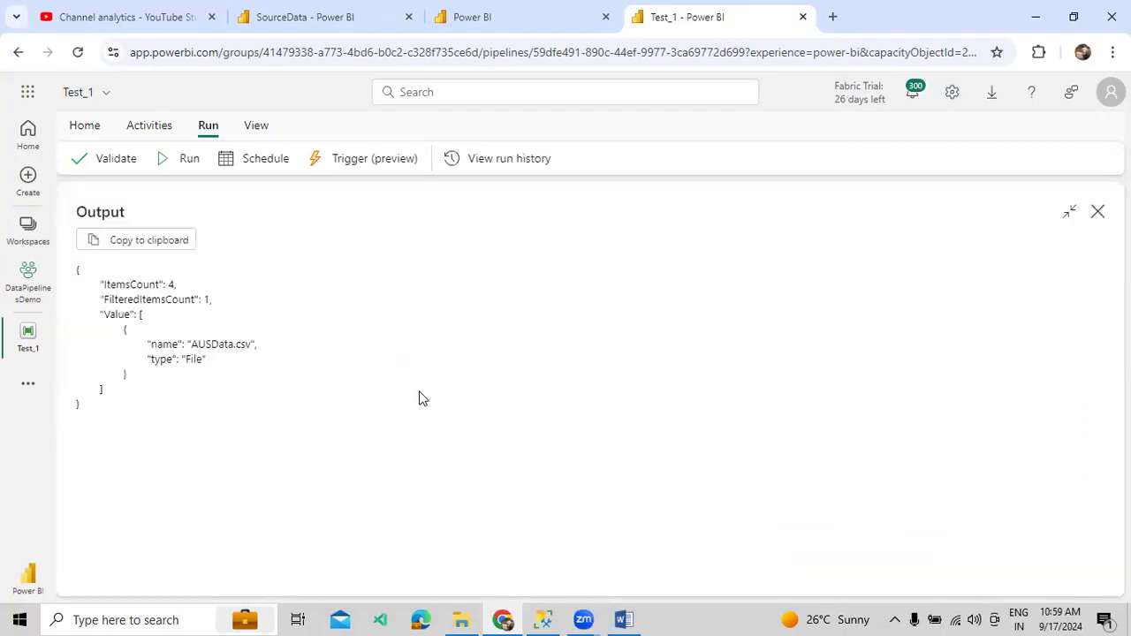
{"action": "left_click_drag", "start_coordinate": [85, 315], "coordinate": [162, 399]}
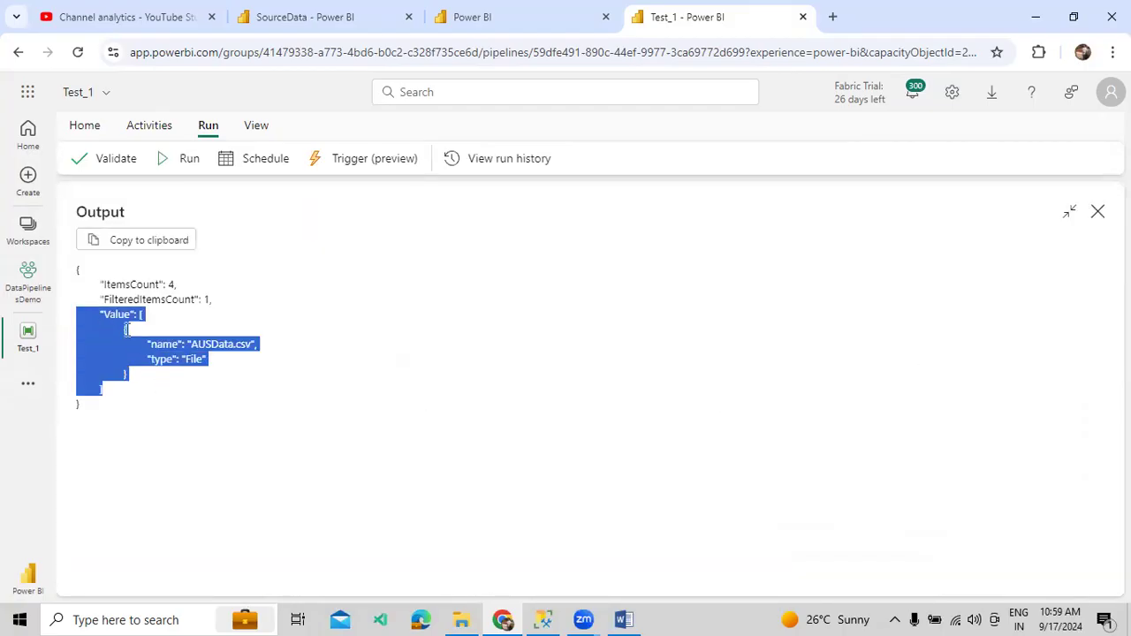
{"action": "double_click", "coordinate": [118, 313]}
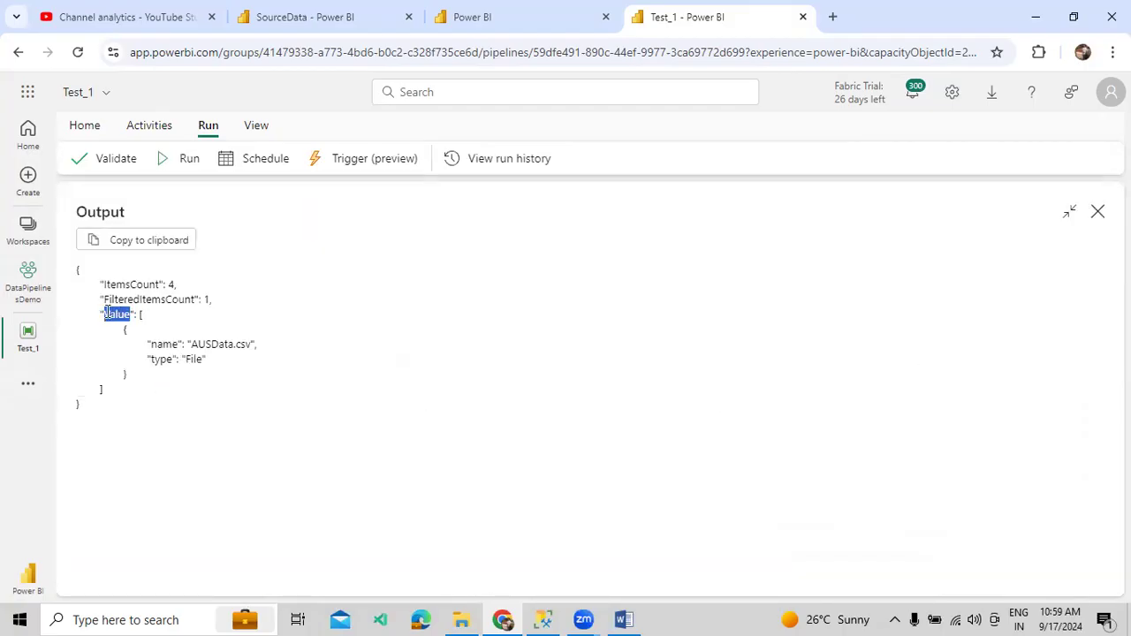
{"action": "left_click_drag", "start_coordinate": [127, 379], "coordinate": [115, 311]}
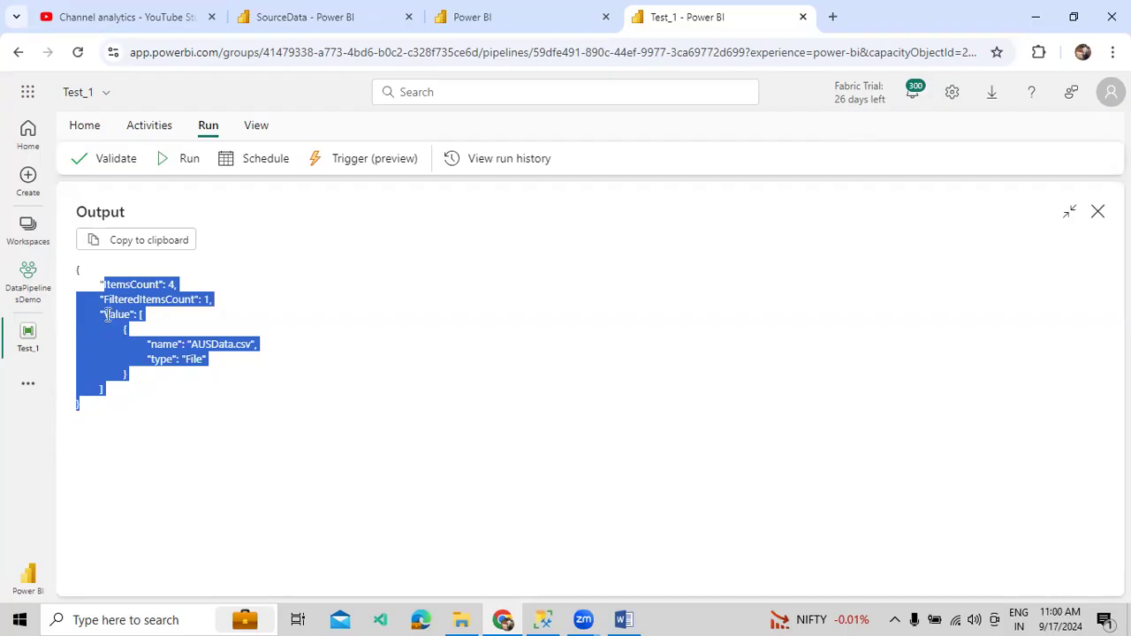
{"action": "double_click", "coordinate": [106, 315]}
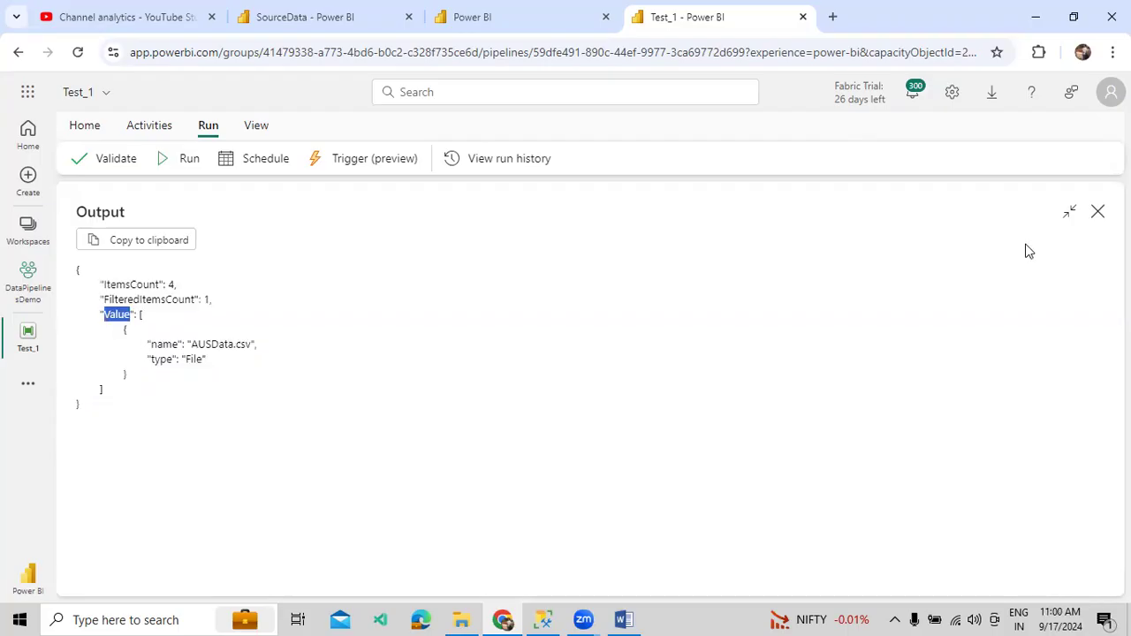
- Connect AUS Data FIlter's success output to a new ForEach activity
{"action": "left_click", "coordinate": [1098, 211]}
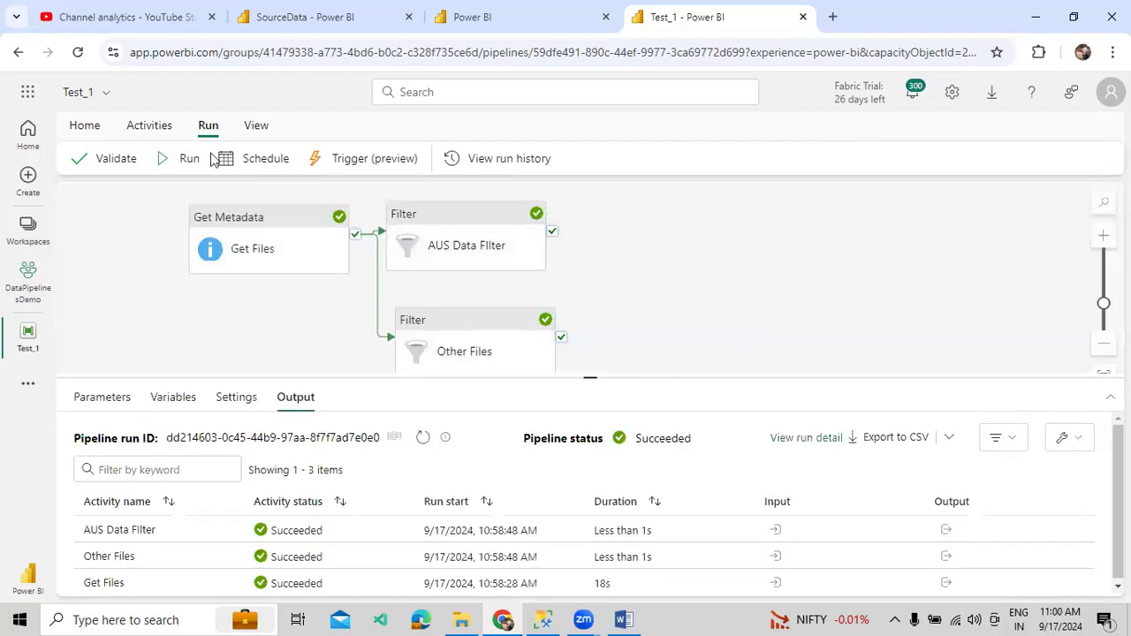
{"action": "left_click", "coordinate": [150, 126]}
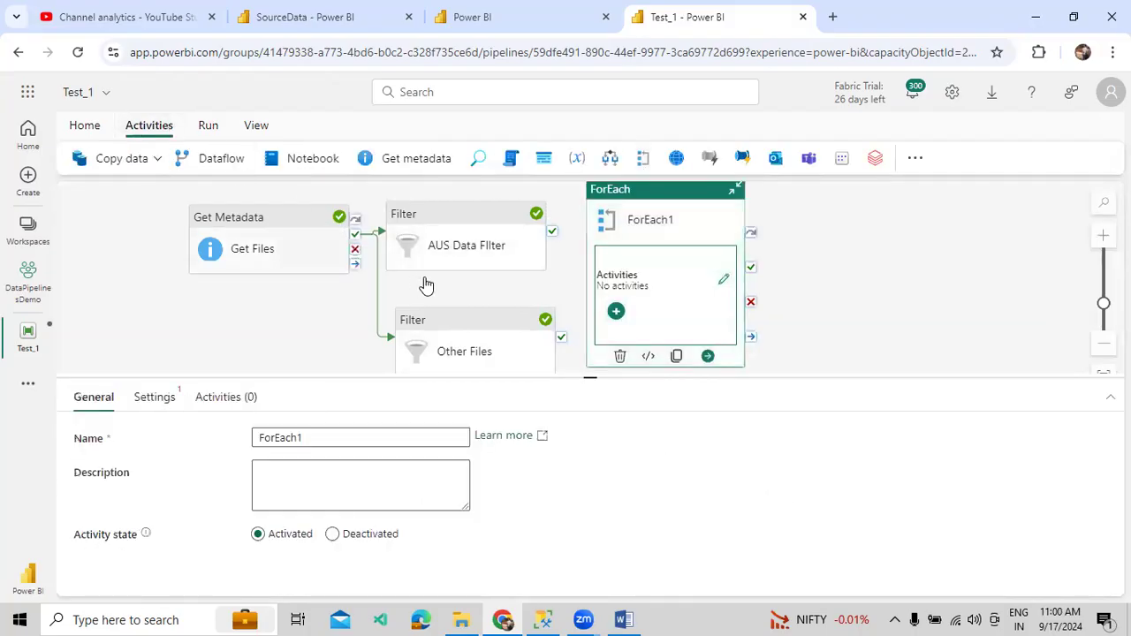
{"action": "left_click_drag", "start_coordinate": [551, 232], "coordinate": [649, 249]}
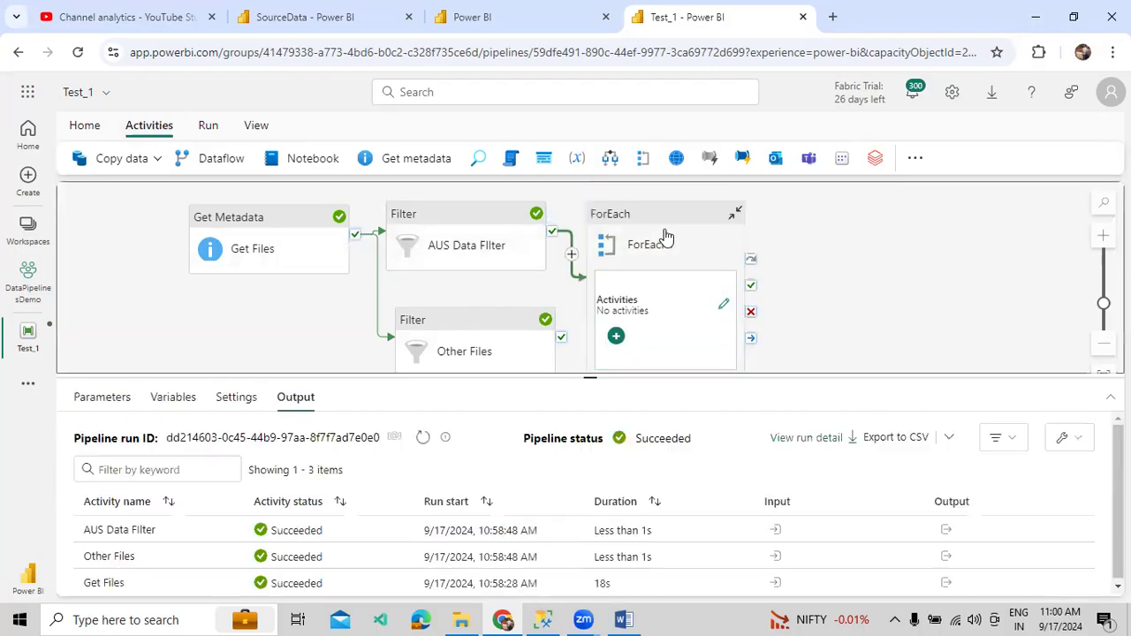
{"action": "left_click", "coordinate": [657, 236]}
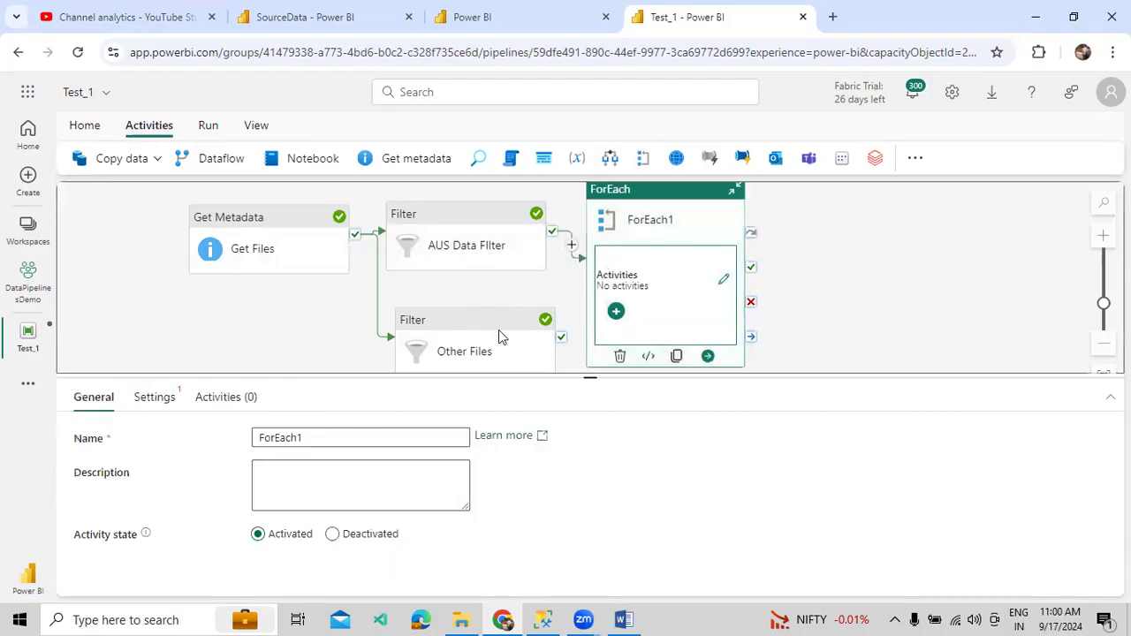
{"action": "left_click", "coordinate": [158, 398]}
{"action": "left_click", "coordinate": [261, 436]}
{"action": "left_click", "coordinate": [303, 486]}
{"action": "left_click", "coordinate": [314, 521]}
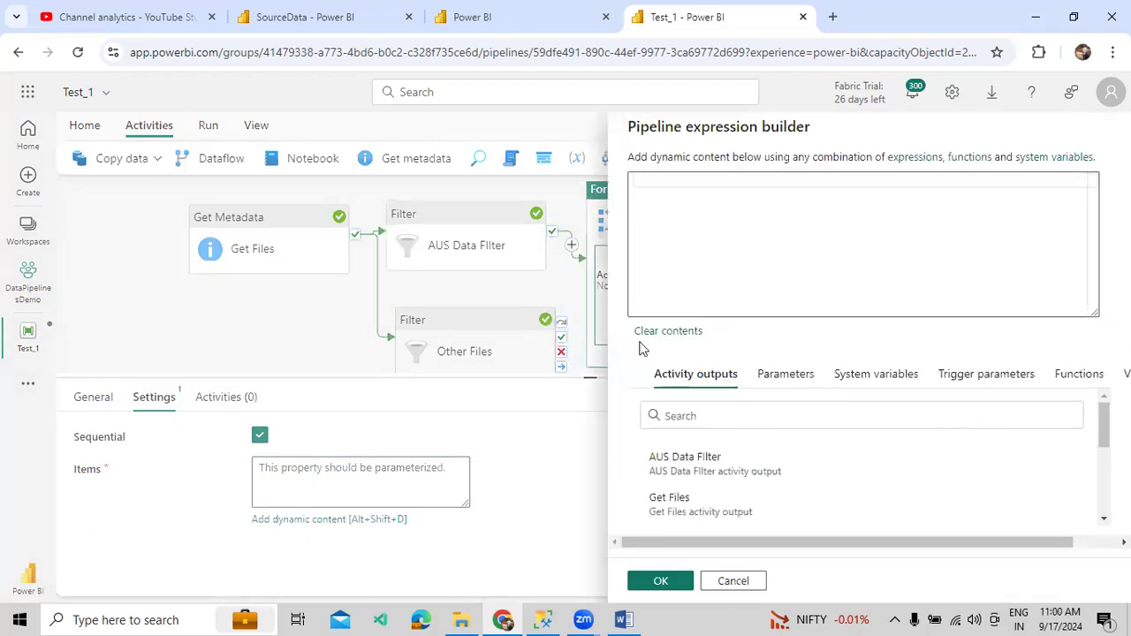
{"action": "left_click", "coordinate": [751, 468]}
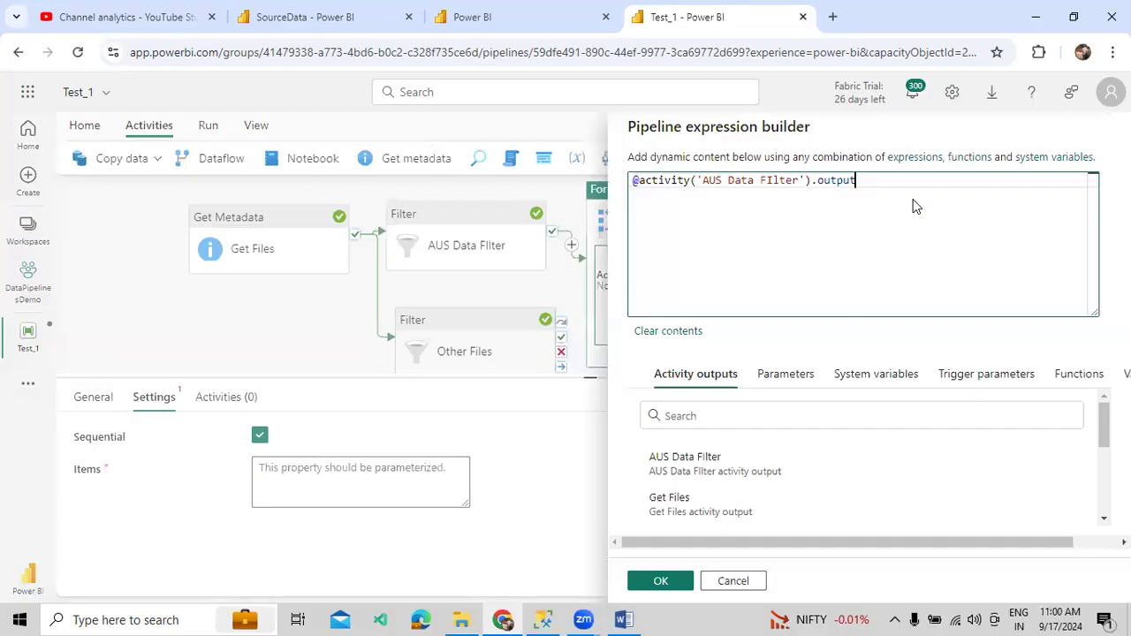
{"action": "type", "text": ".value"}
{"action": "double_click", "coordinate": [869, 182]}
{"action": "left_click", "coordinate": [871, 203]}
{"action": "left_click", "coordinate": [658, 582]}
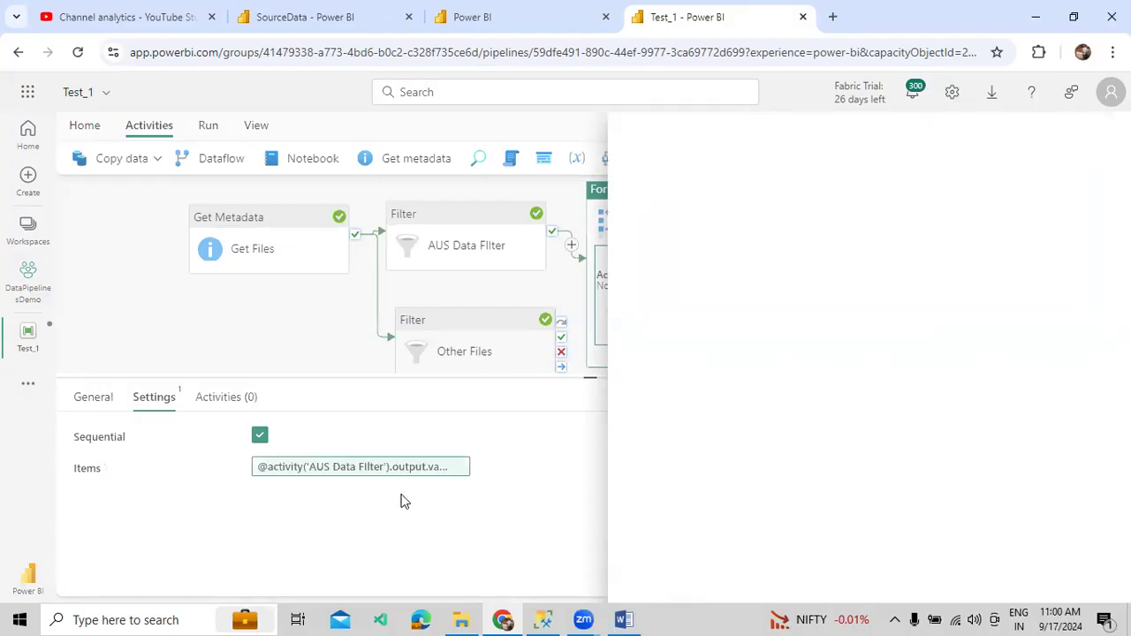
- Rename the ForEach to AUS Loop
{"action": "left_click", "coordinate": [93, 398]}
{"action": "left_click", "coordinate": [277, 444]}
{"action": "key", "text": "ctrl+a"}
{"action": "type", "text": "A"}
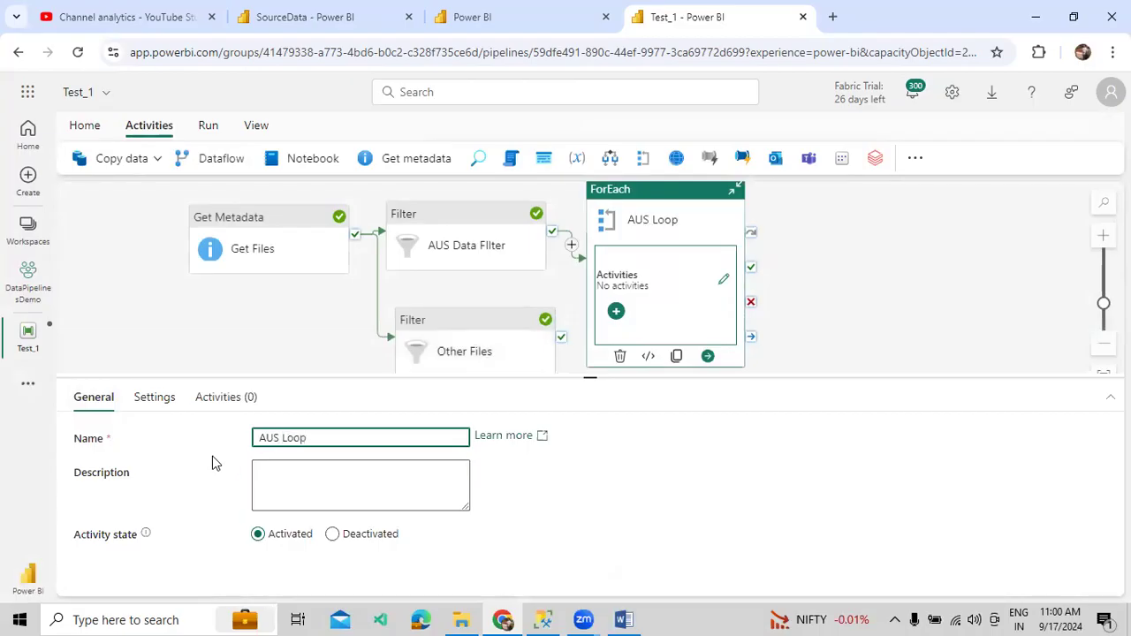
{"action": "left_click", "coordinate": [216, 402]}
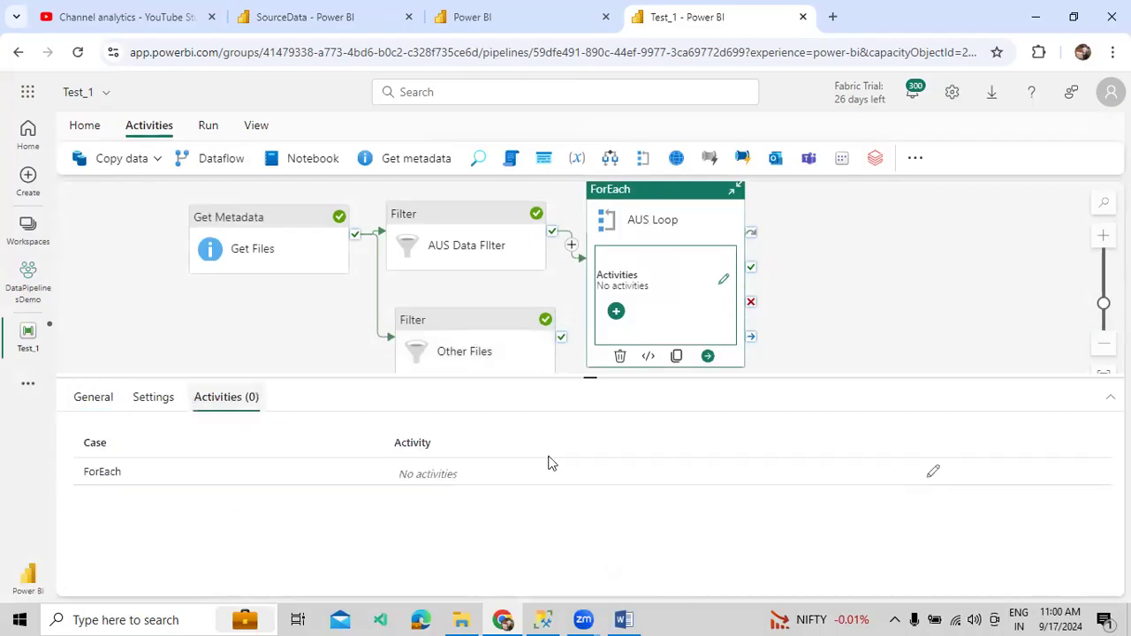
- Add a Wait activity inside AUS Loop and rename it Get Load
{"action": "left_click", "coordinate": [932, 472]}
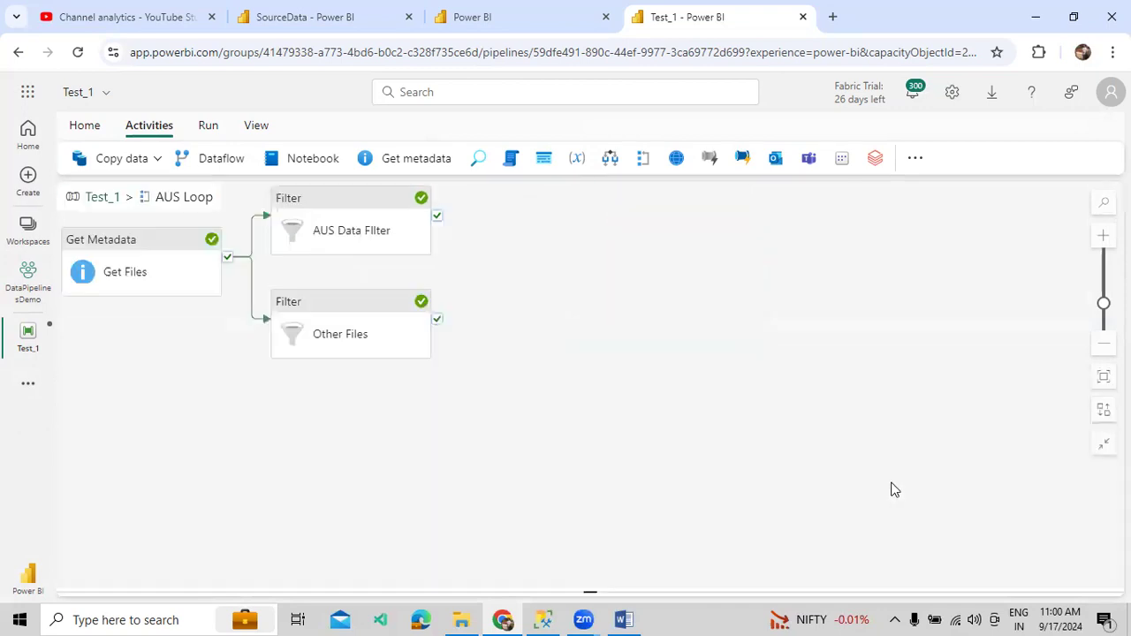
{"action": "left_click", "coordinate": [914, 171]}
{"action": "type", "text": "wa"}
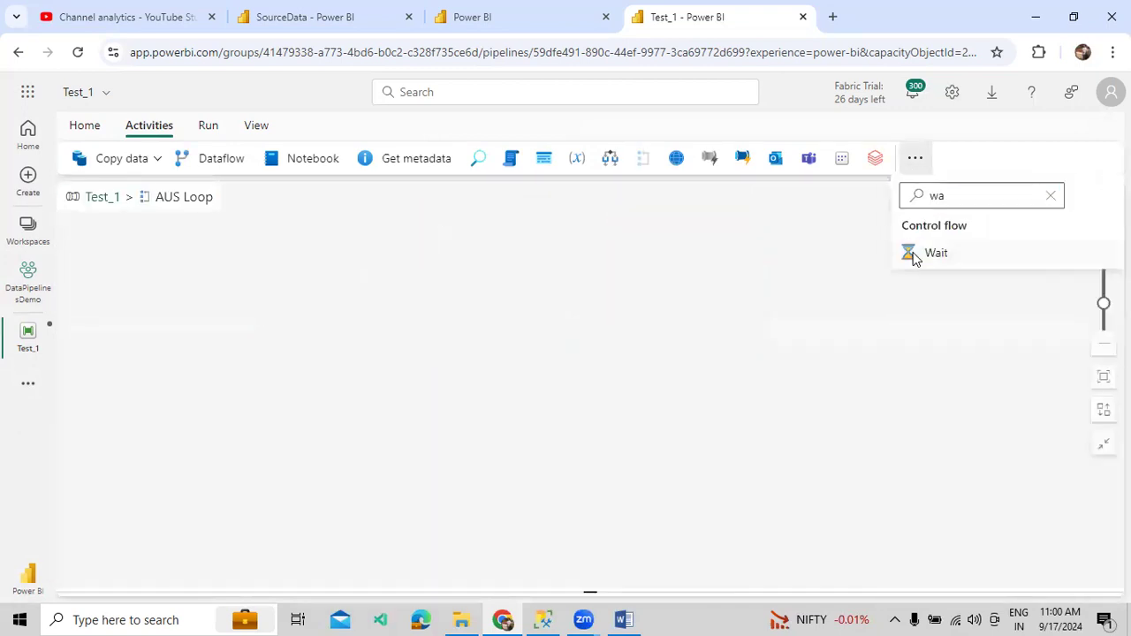
{"action": "left_click", "coordinate": [915, 256]}
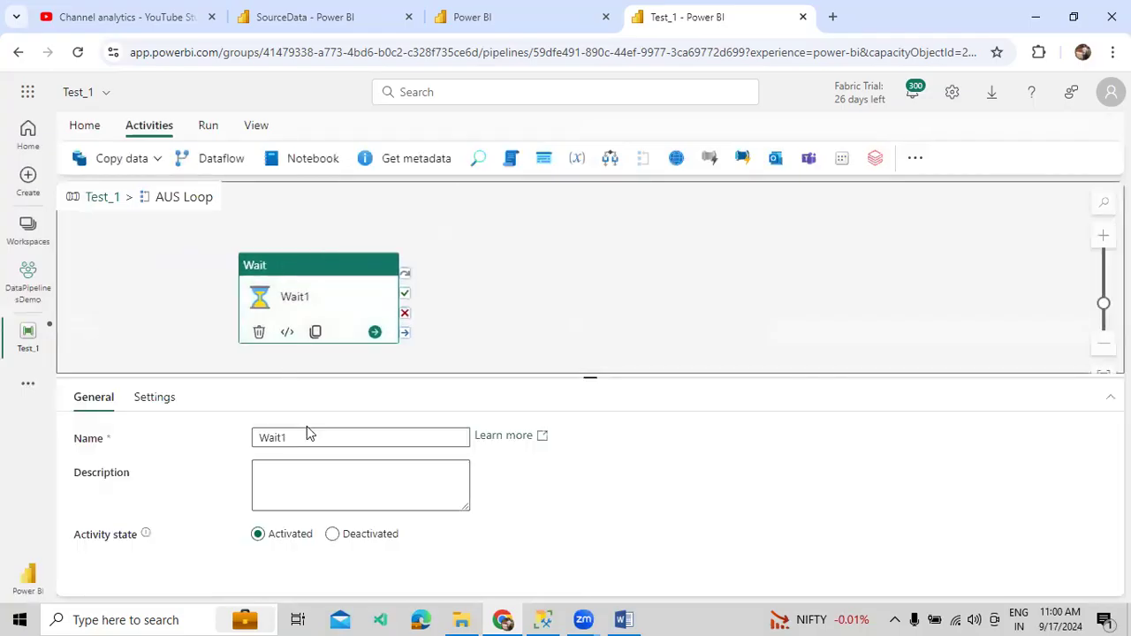
{"action": "left_click_drag", "start_coordinate": [307, 428], "coordinate": [218, 438]}
{"action": "type", "text": "Get Load"}
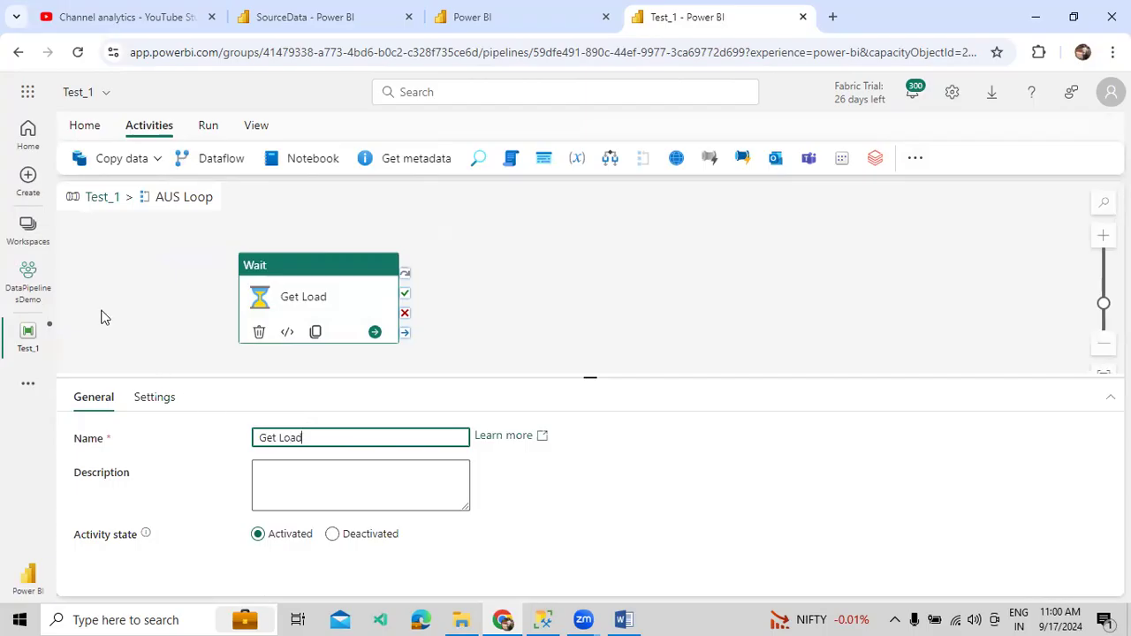
- Return to the main Test_1 pipeline canvas and add another ForEach activity
{"action": "left_click", "coordinate": [105, 197]}
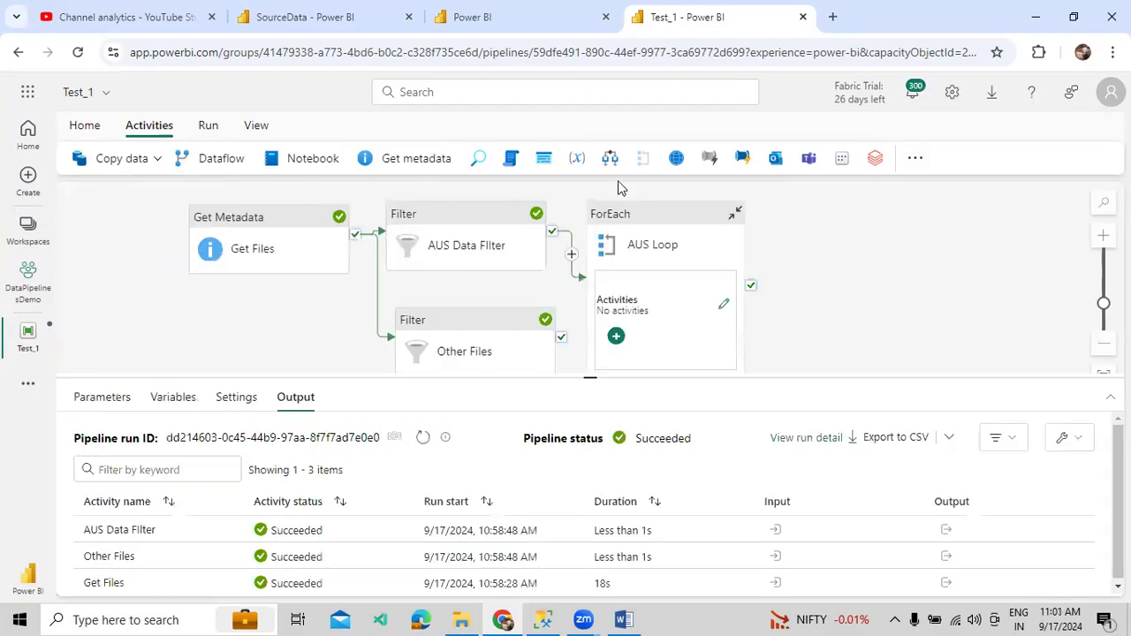
{"action": "left_click", "coordinate": [828, 288]}
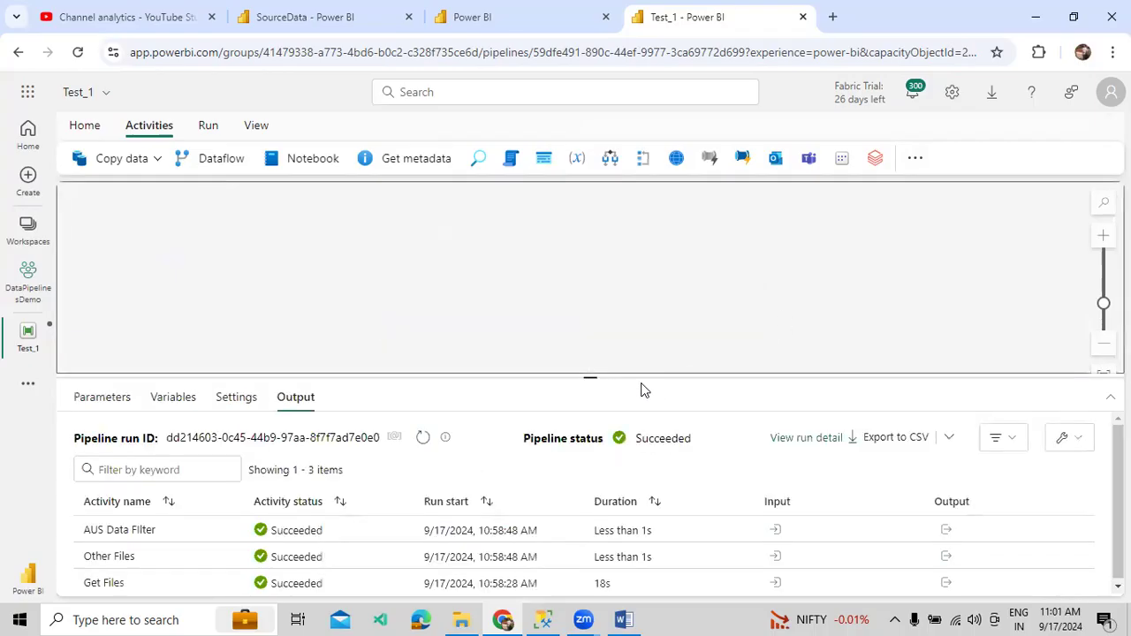
{"action": "left_click", "coordinate": [643, 158]}
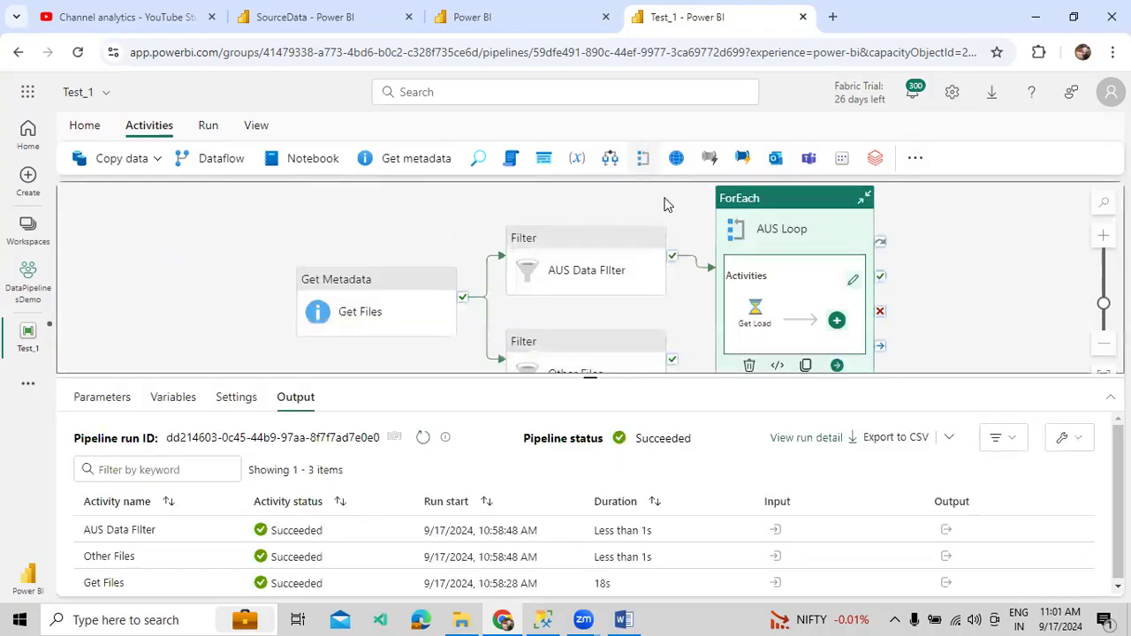
- Connect Other Files' success to the new ForEach and rename it Other Loop
{"action": "left_click_drag", "start_coordinate": [961, 227], "coordinate": [710, 474]}
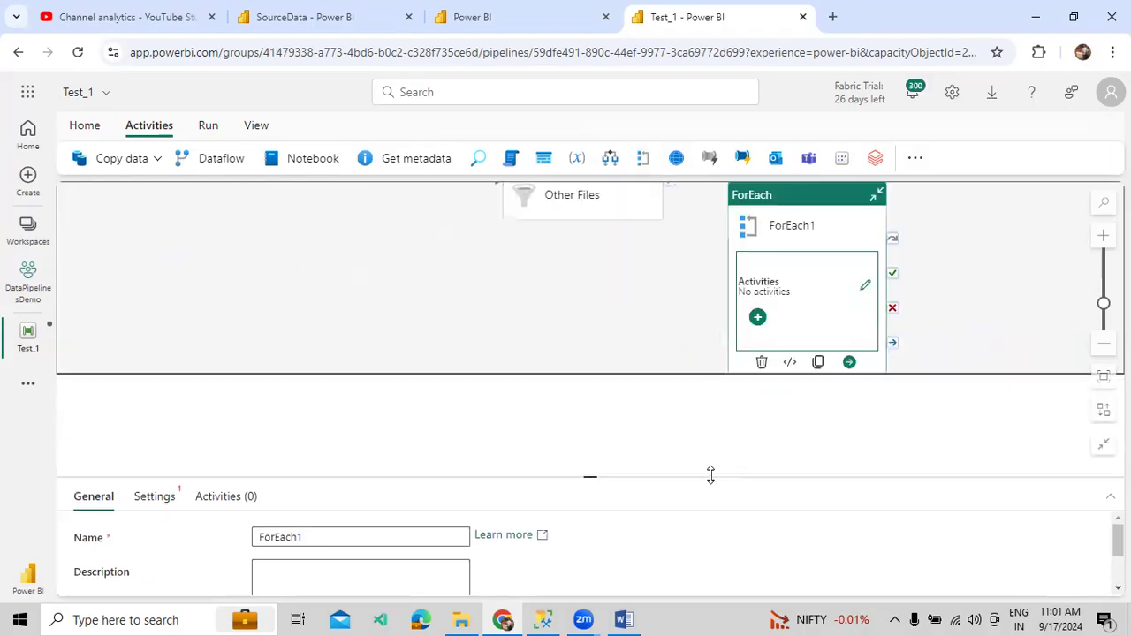
{"action": "left_click_drag", "start_coordinate": [586, 303], "coordinate": [460, 367]}
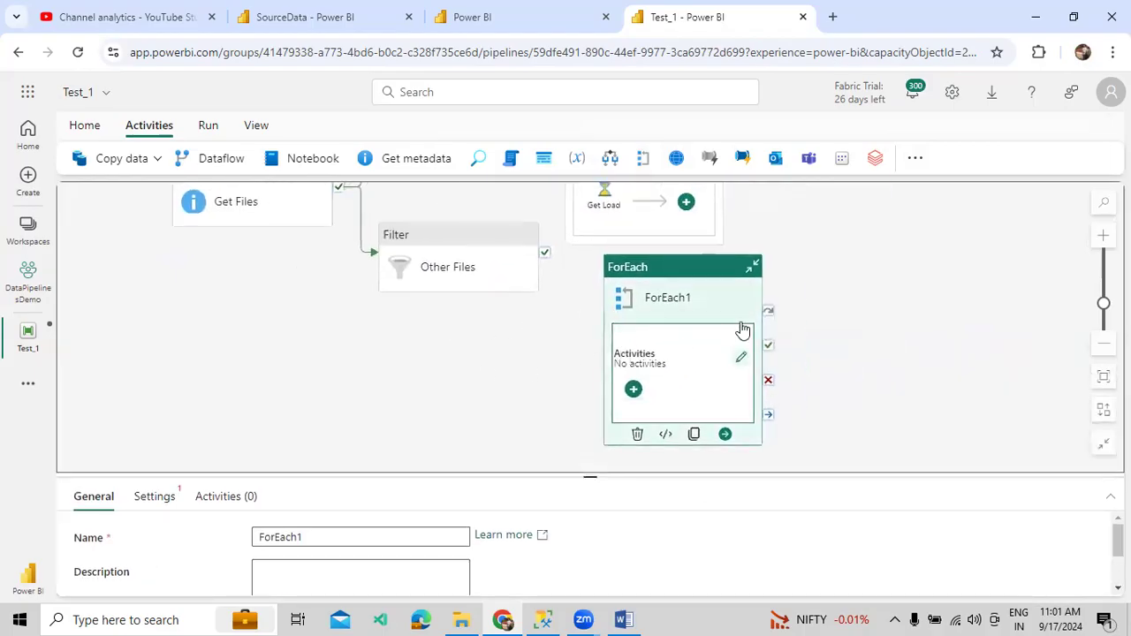
{"action": "left_click_drag", "start_coordinate": [544, 253], "coordinate": [661, 338]}
{"action": "left_click", "coordinate": [661, 338]}
{"action": "left_click_drag", "start_coordinate": [307, 536], "coordinate": [181, 542]}
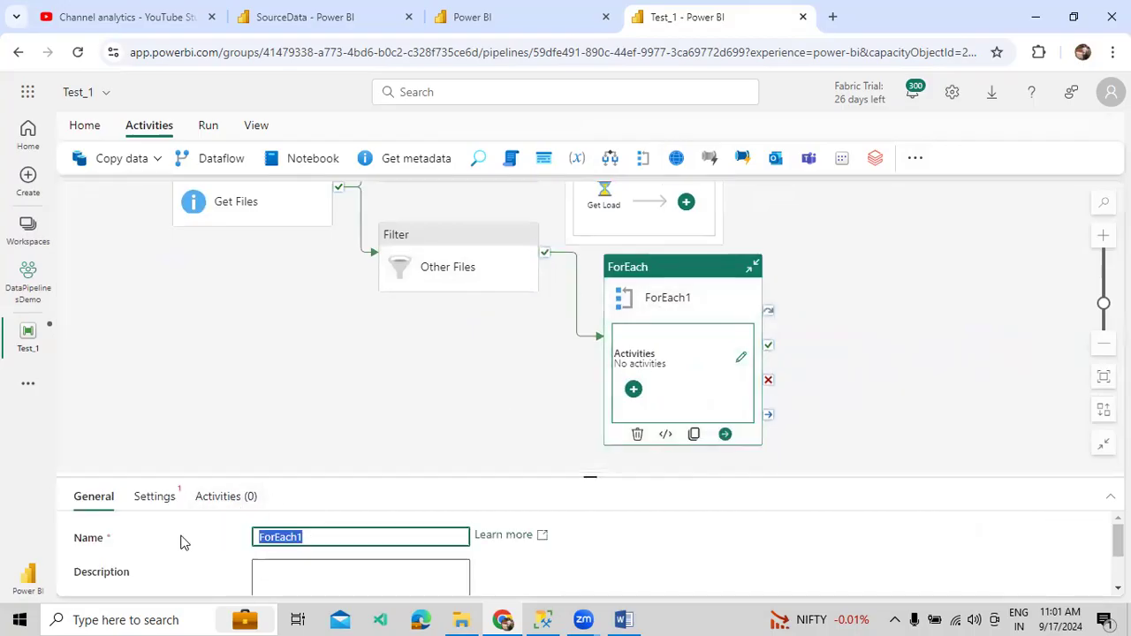
{"action": "type", "text": "Other Loop"}
{"action": "left_click", "coordinate": [154, 496]}
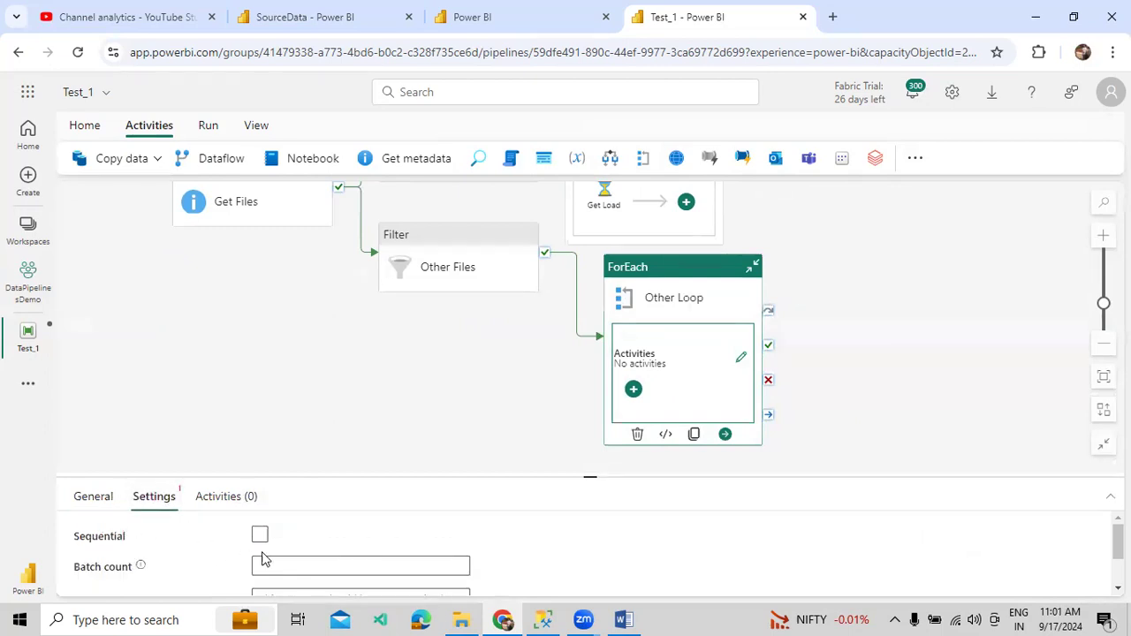
{"action": "left_click", "coordinate": [260, 535]}
{"action": "left_click", "coordinate": [291, 572]}
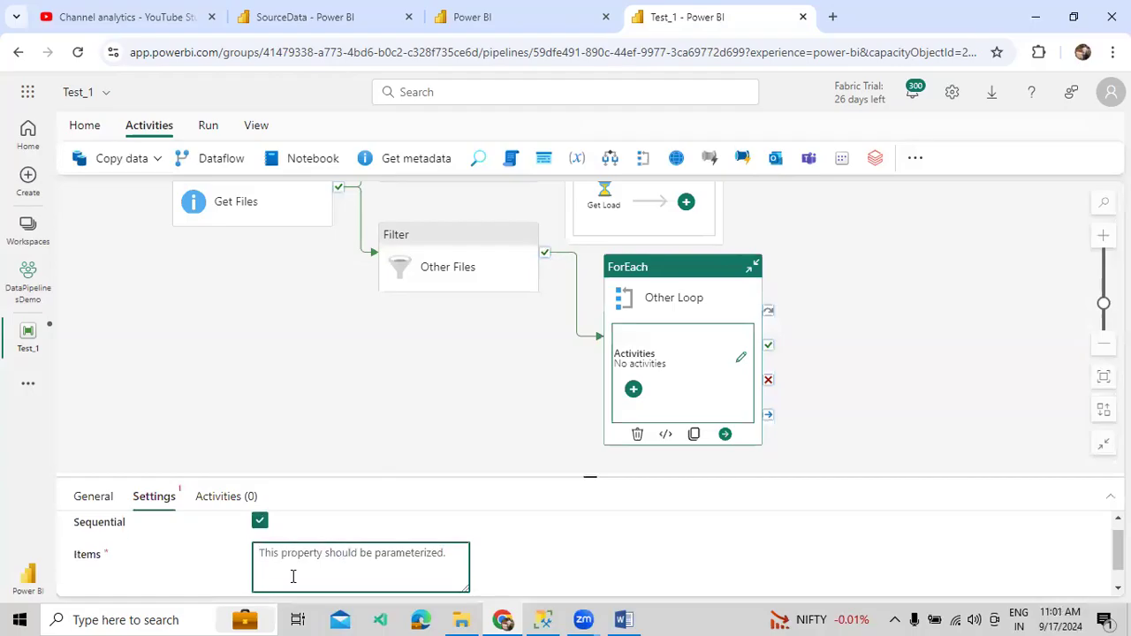
{"action": "left_click", "coordinate": [303, 581]}
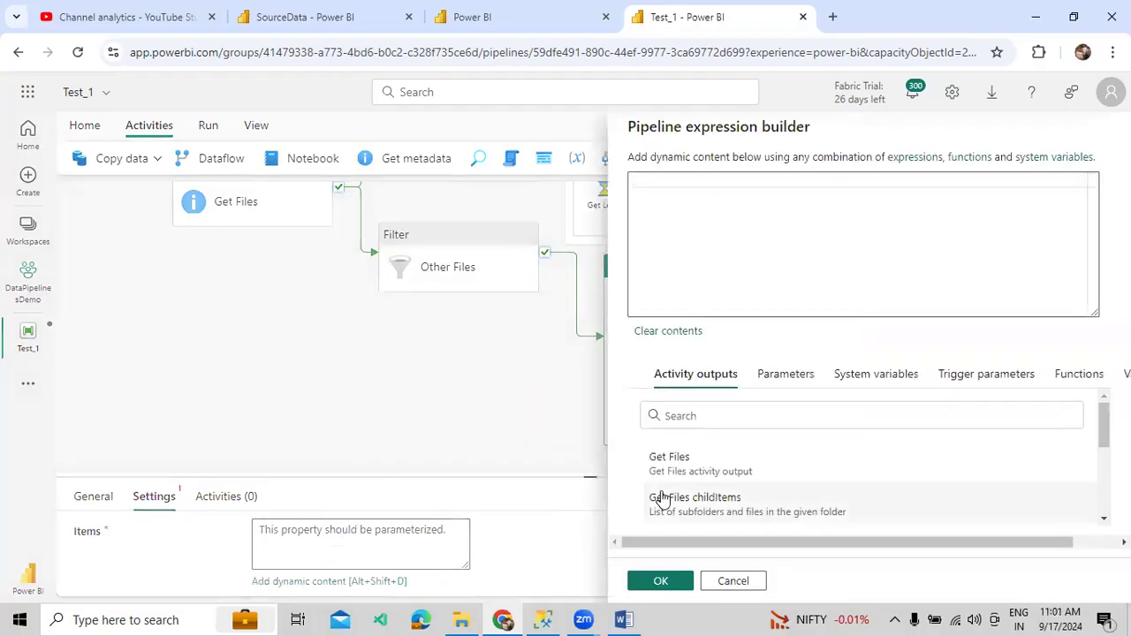
{"action": "scroll", "coordinate": [671, 499], "scroll_direction": "down", "scroll_amount": 3}
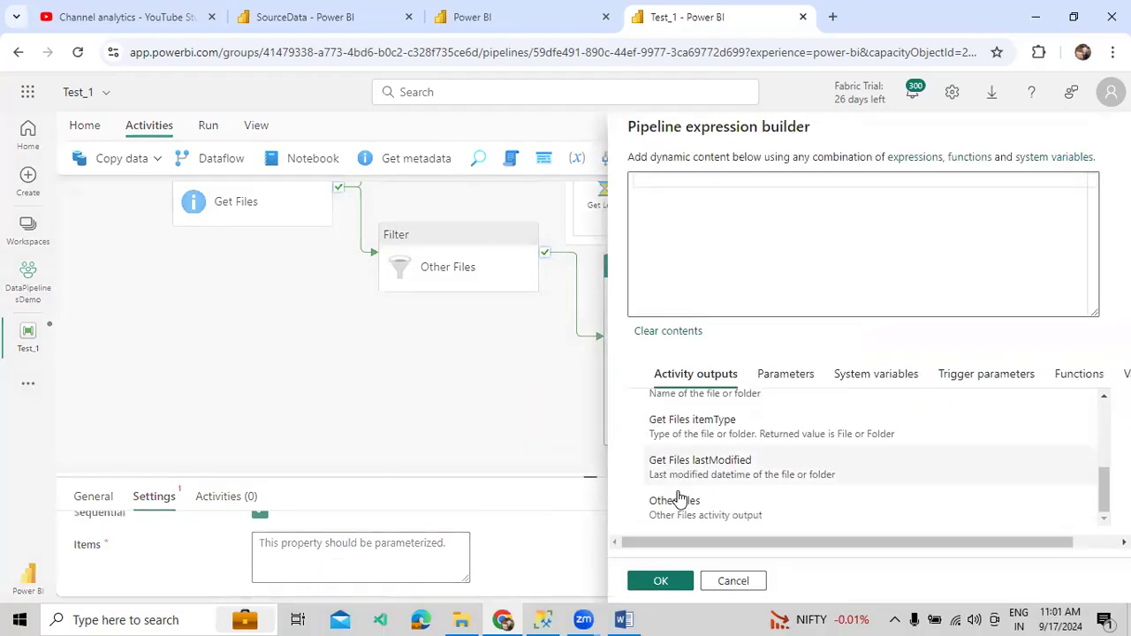
{"action": "left_click", "coordinate": [677, 515]}
{"action": "type", "text": ".value"}
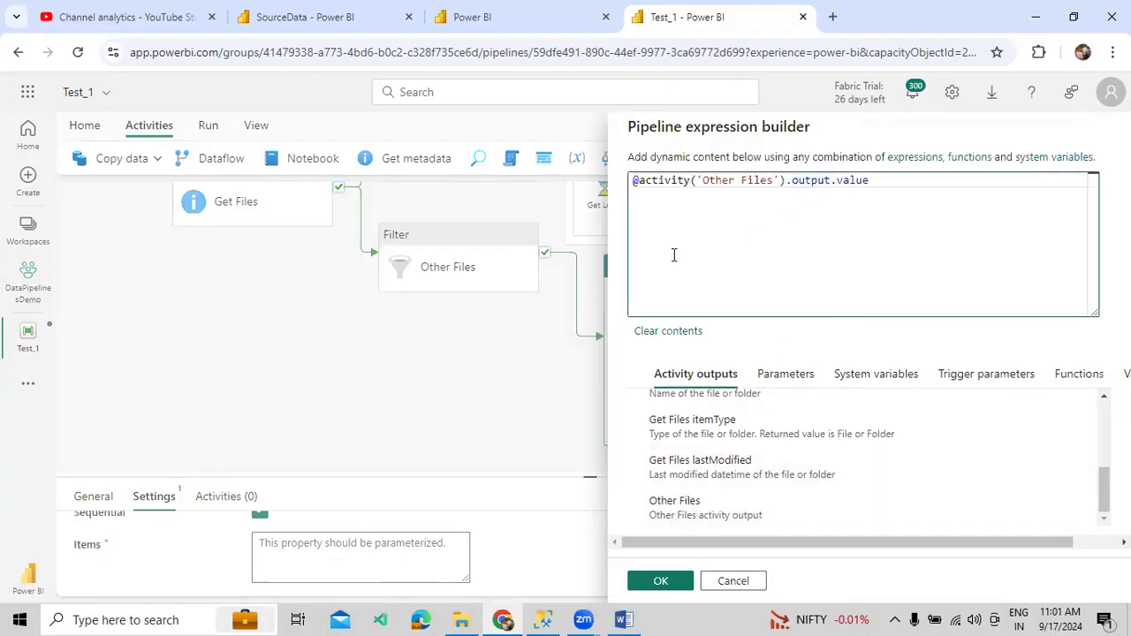
{"action": "left_click", "coordinate": [658, 581]}
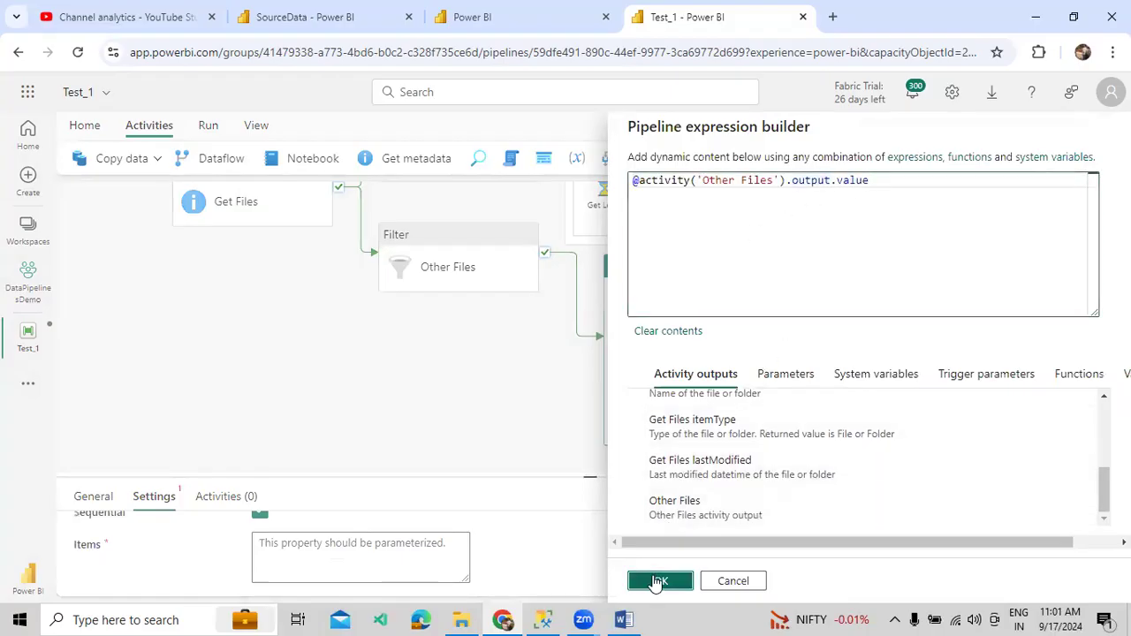
{"action": "left_click", "coordinate": [244, 509]}
{"action": "left_click", "coordinate": [933, 575]}
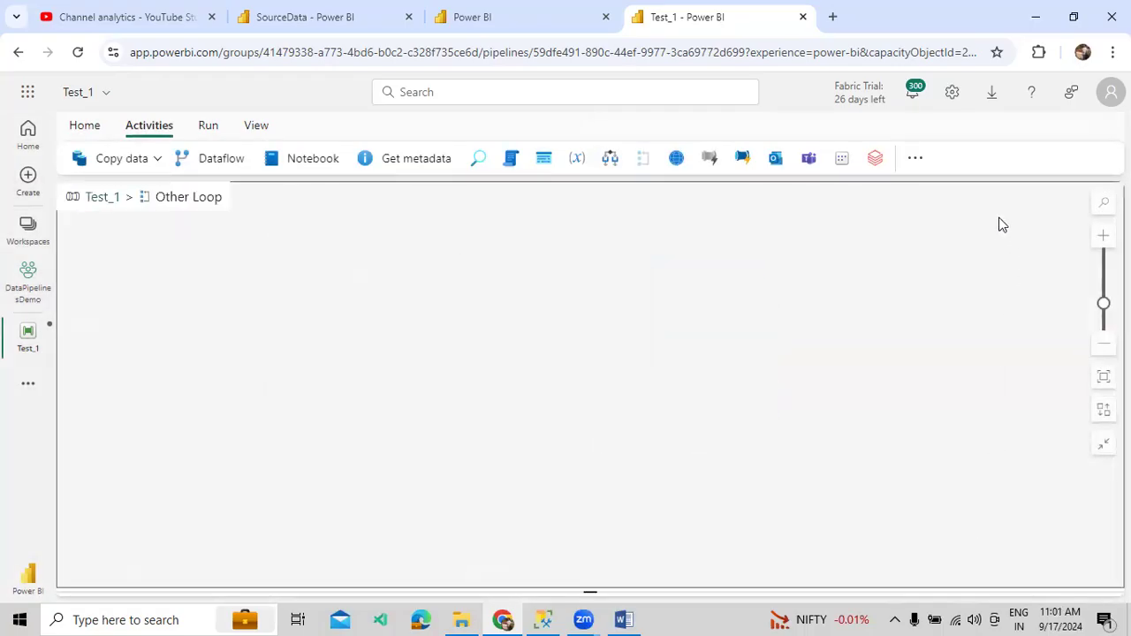
{"action": "left_click", "coordinate": [915, 157]}
{"action": "type", "text": "wa"}
{"action": "left_click", "coordinate": [927, 250]}
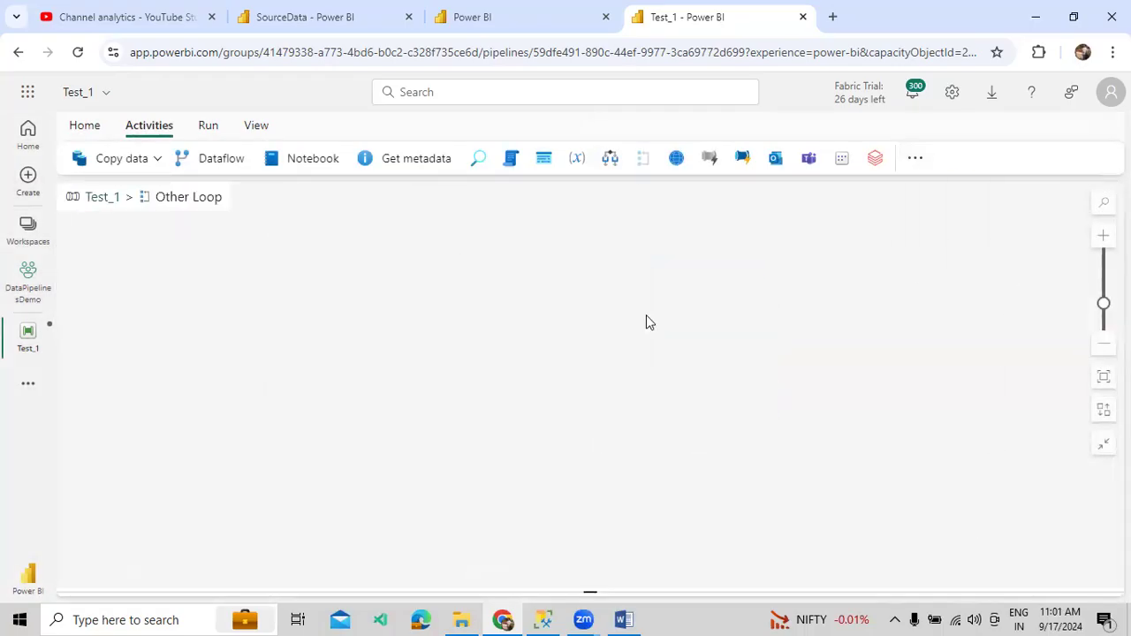
{"action": "left_click_drag", "start_coordinate": [319, 537], "coordinate": [221, 539]}
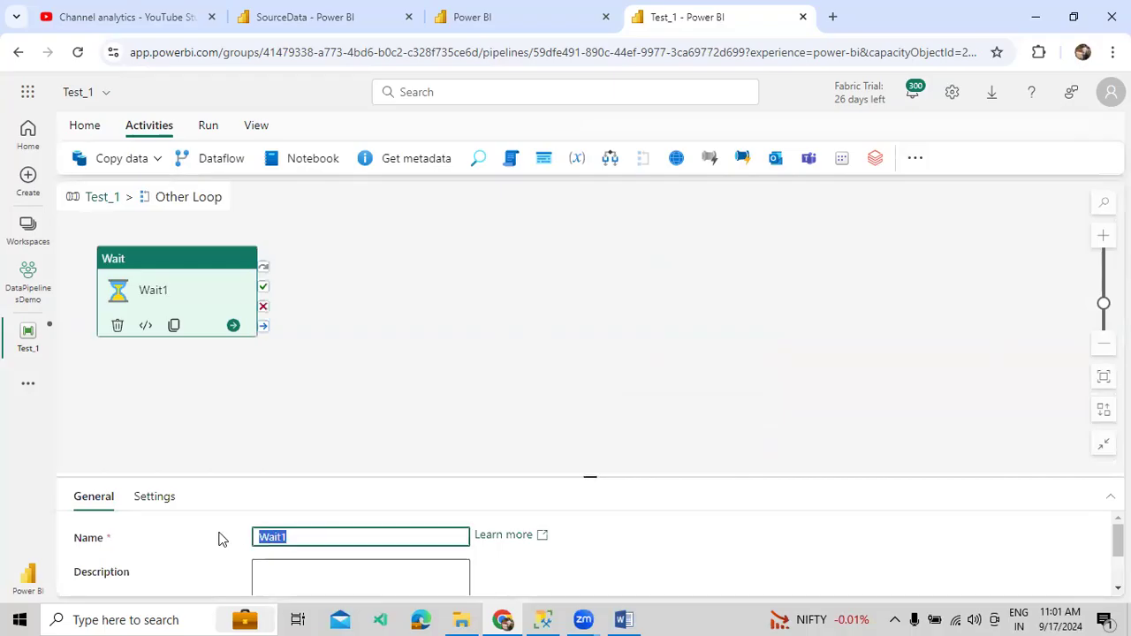
{"action": "type", "text": "Main Load"}
{"action": "left_click", "coordinate": [99, 200]}
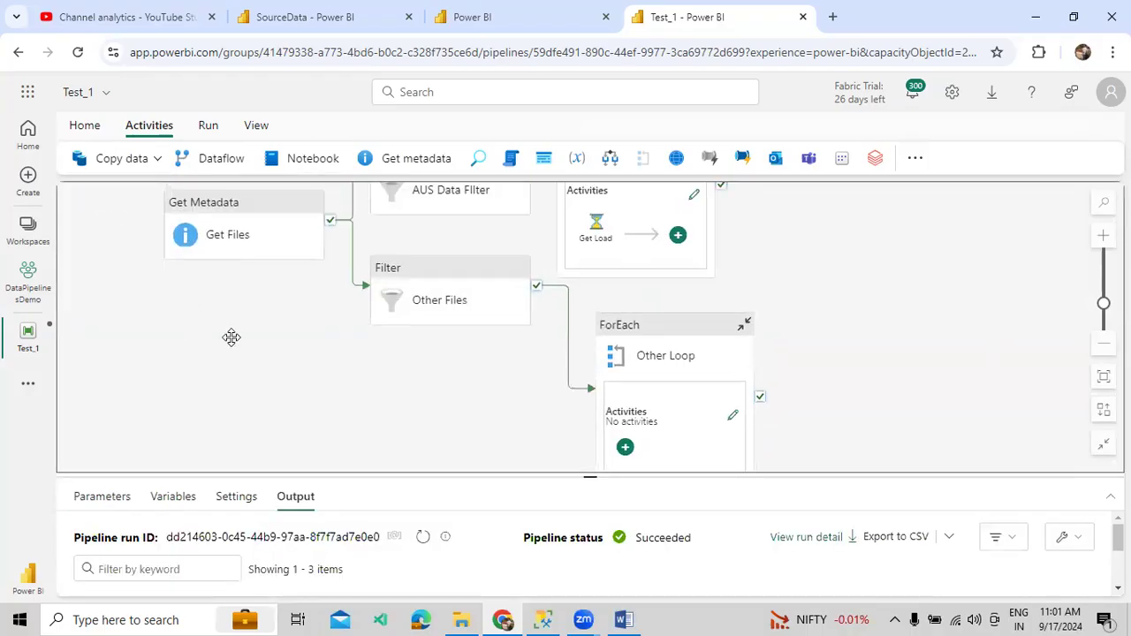
{"action": "left_click_drag", "start_coordinate": [850, 303], "coordinate": [946, 278]}
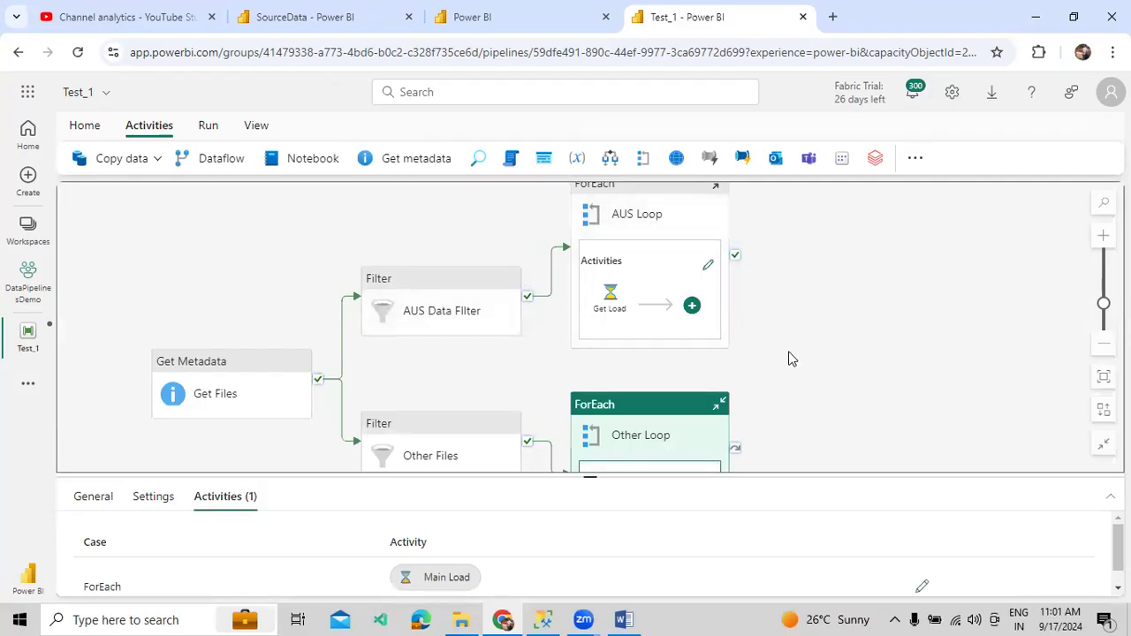
{"action": "scroll", "coordinate": [807, 281], "scroll_direction": "down", "scroll_amount": 3}
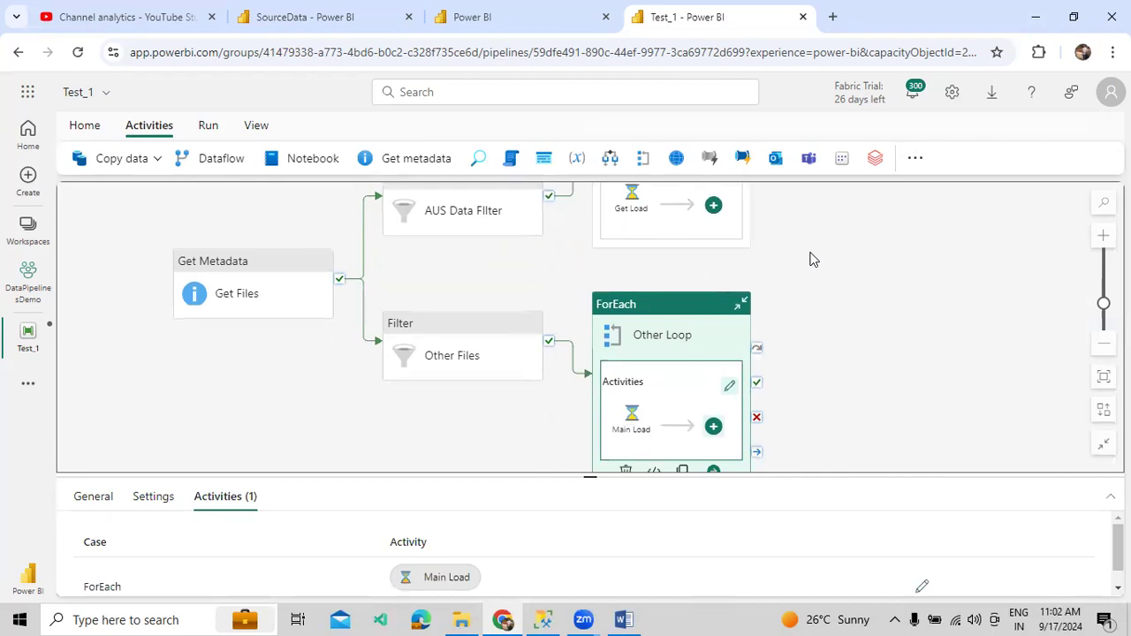
- Validate Test_1 with no errors, then save and run it
{"action": "left_click", "coordinate": [210, 128]}
{"action": "left_click", "coordinate": [106, 163]}
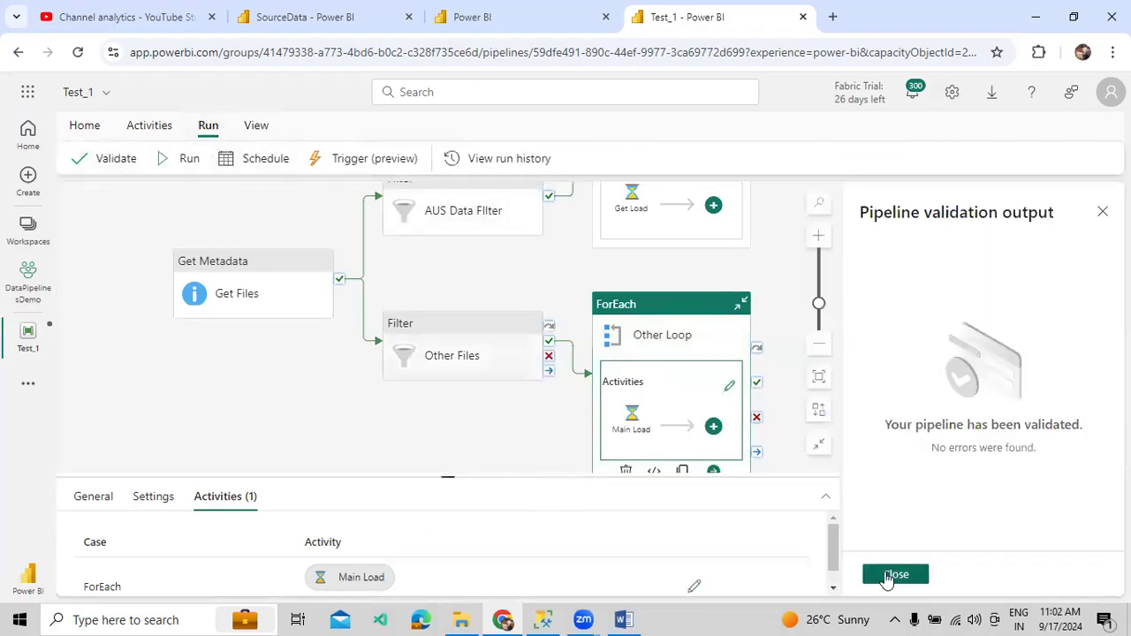
{"action": "left_click", "coordinate": [888, 575]}
{"action": "left_click", "coordinate": [185, 161]}
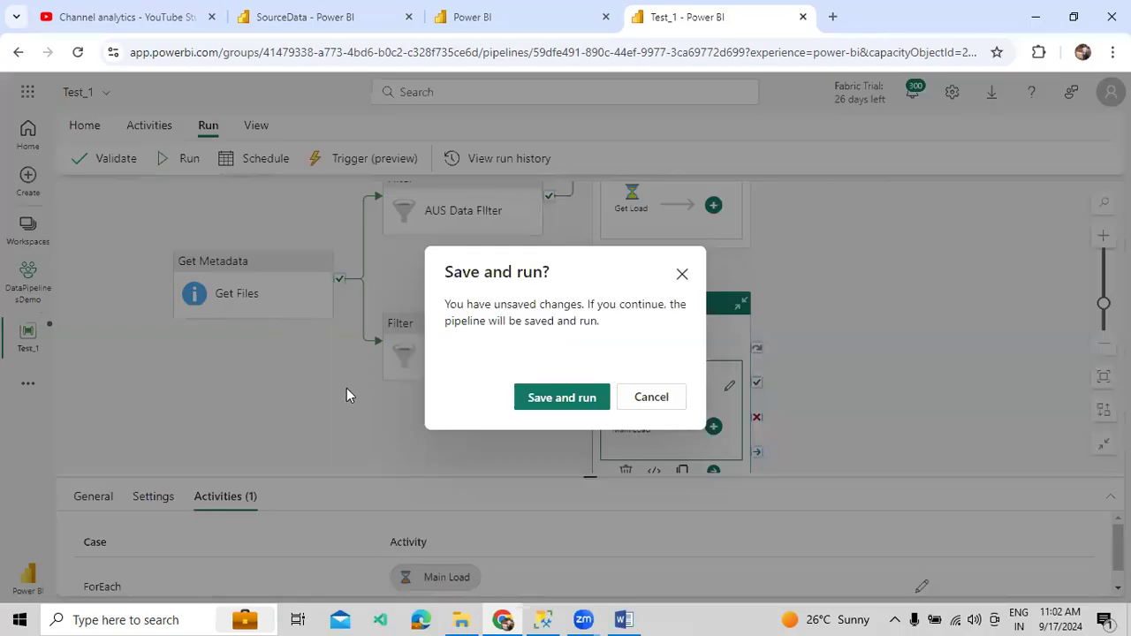
{"action": "left_click", "coordinate": [533, 398]}
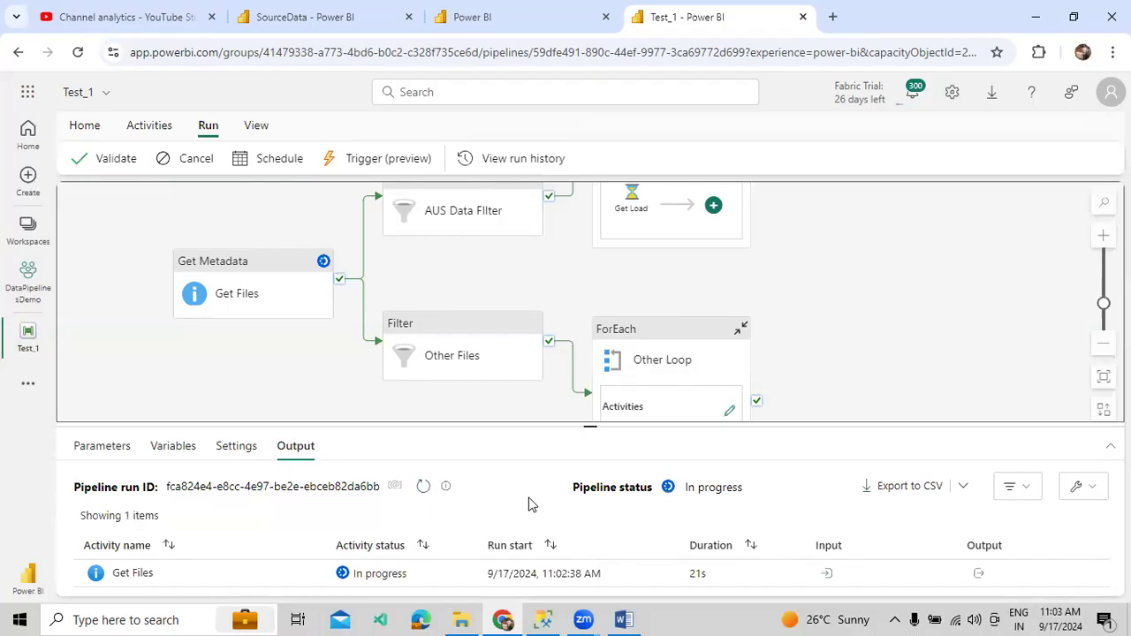
- Enlarge the run output and watch until all nine activity runs show Succeeded
{"action": "left_click_drag", "start_coordinate": [560, 425], "coordinate": [560, 305]}
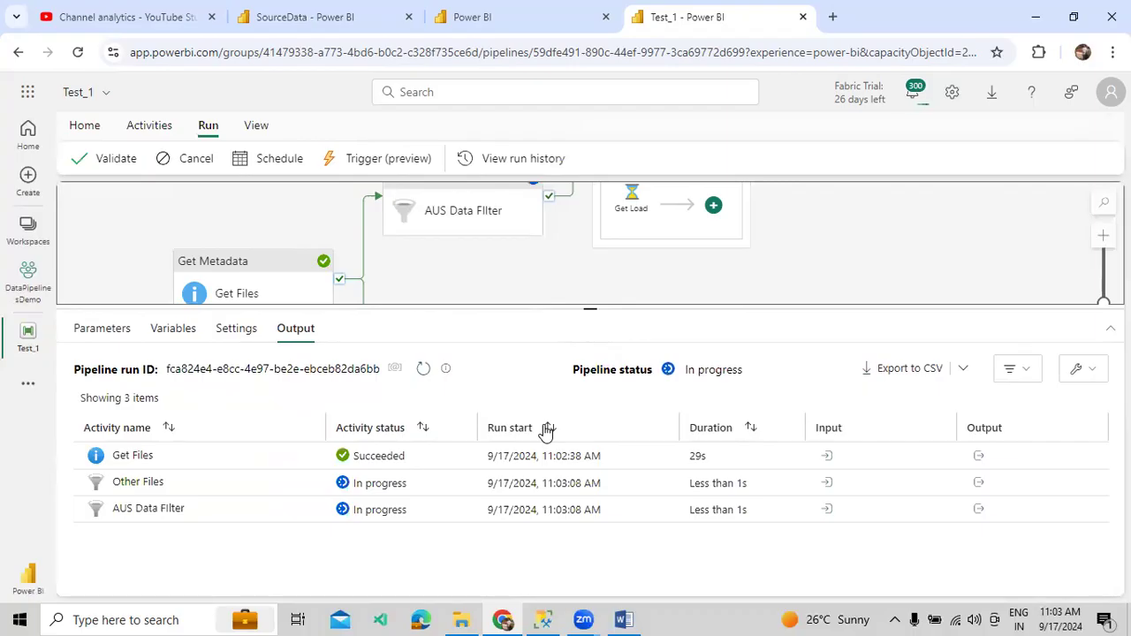
{"action": "scroll", "coordinate": [523, 502], "scroll_direction": "down", "scroll_amount": 2}
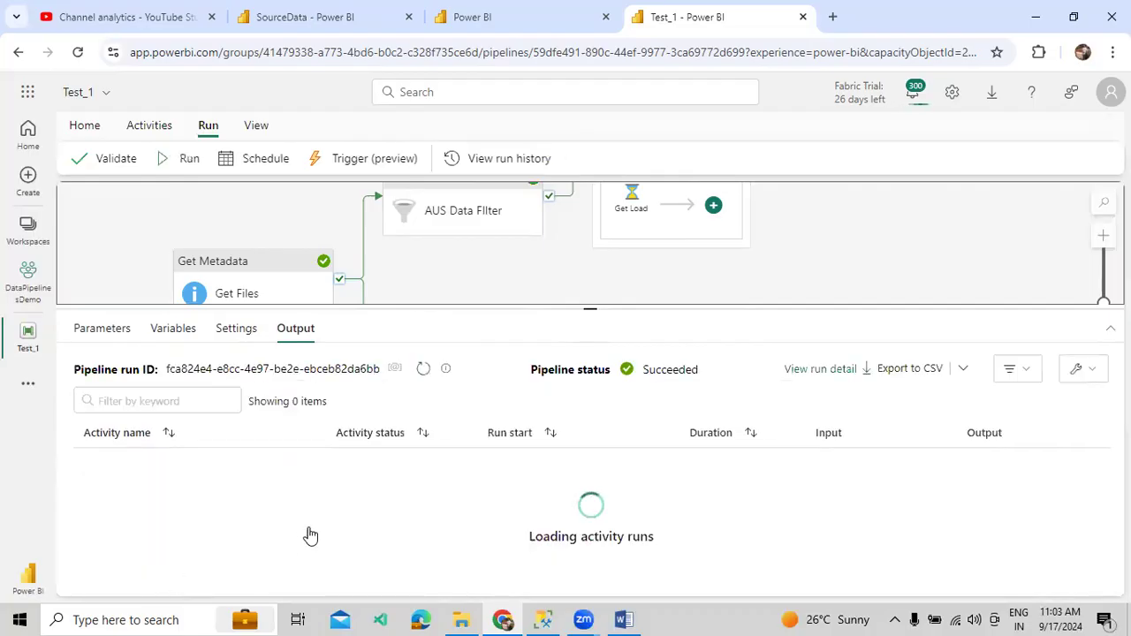
{"action": "scroll", "coordinate": [317, 532], "scroll_direction": "down", "scroll_amount": 2}
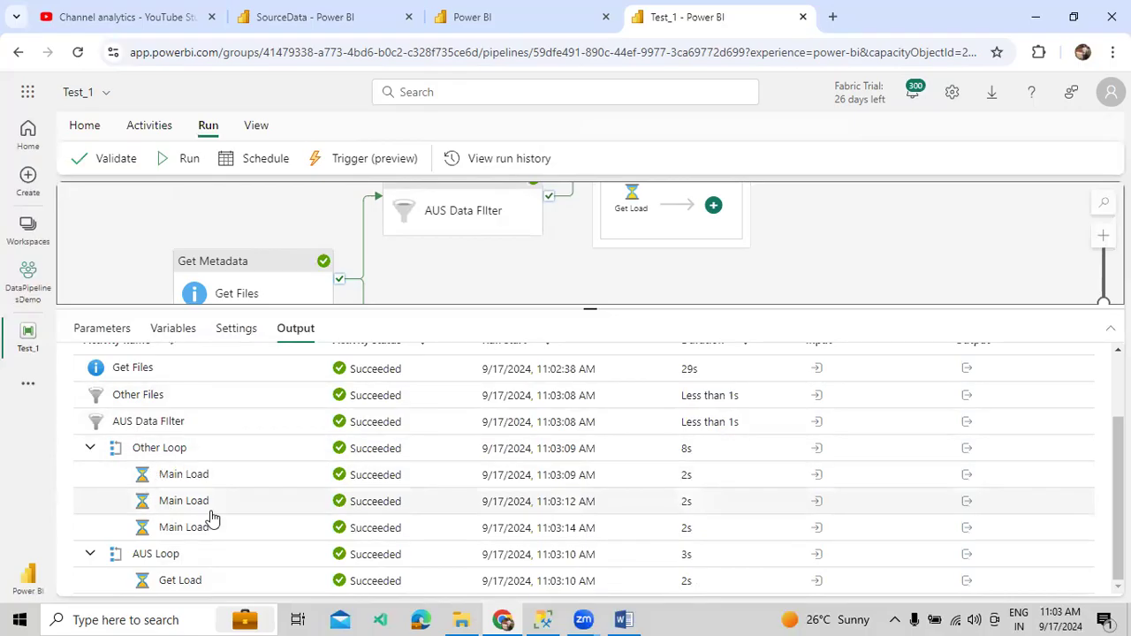
{"action": "scroll", "coordinate": [503, 538], "scroll_direction": "up", "scroll_amount": 3}
{"action": "scroll", "coordinate": [504, 538], "scroll_direction": "down", "scroll_amount": 3}
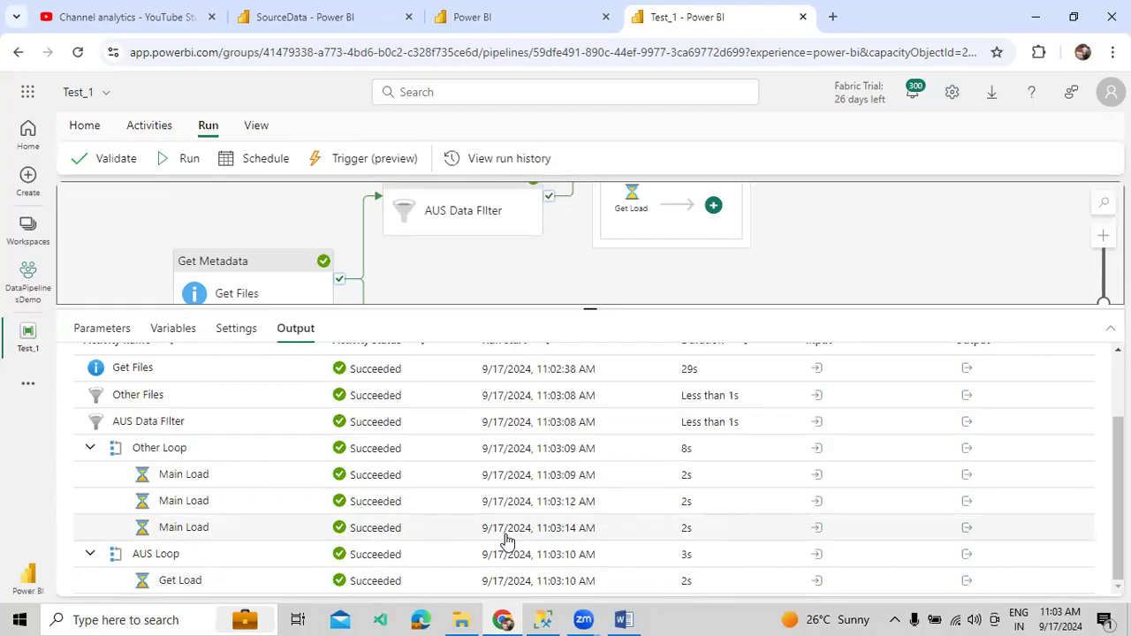
{"action": "scroll", "coordinate": [628, 493], "scroll_direction": "up", "scroll_amount": 3}
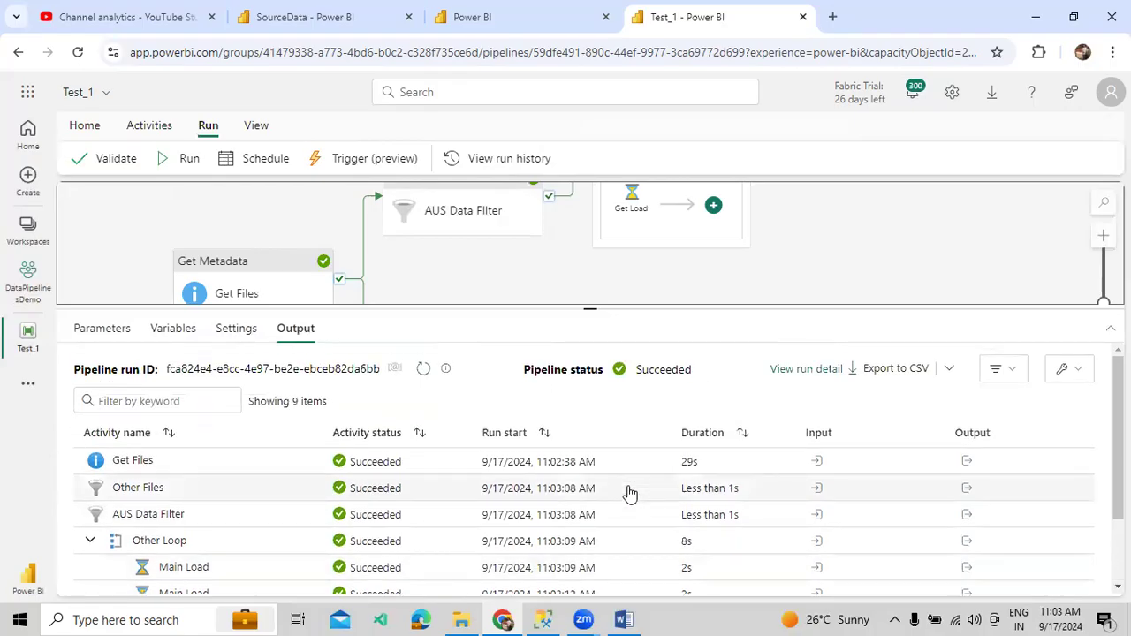
- Delete the ForEach, Other Files, Get Files, AUS Data Filter and AUS Loop activities
{"action": "left_click_drag", "start_coordinate": [570, 309], "coordinate": [575, 436]}
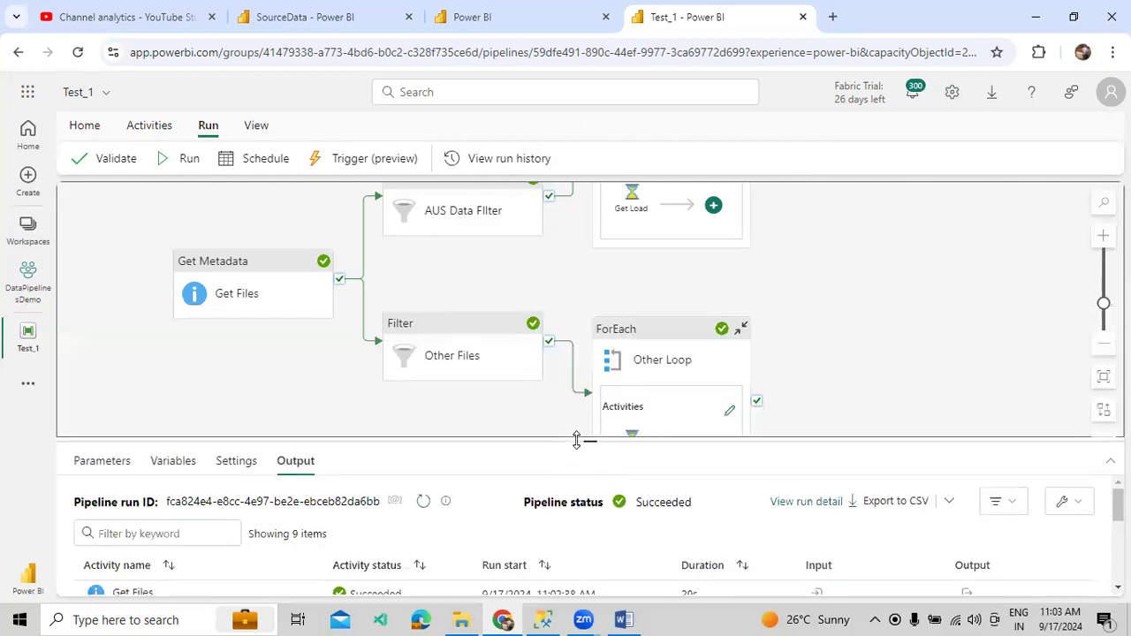
{"action": "left_click", "coordinate": [640, 338]}
{"action": "key", "text": "Delete"}
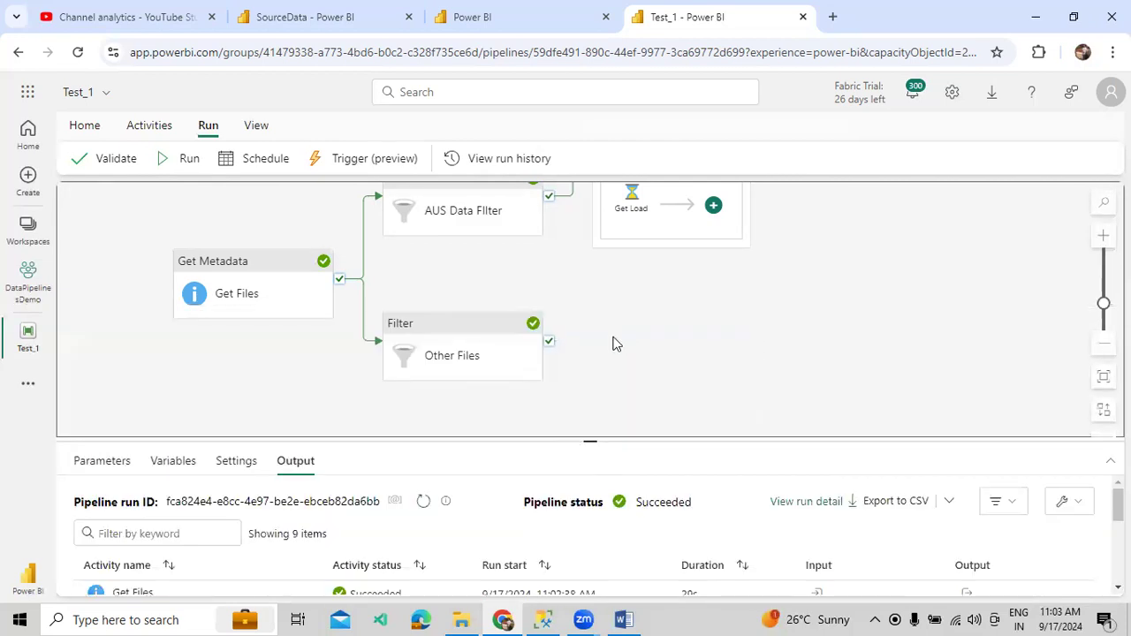
{"action": "left_click", "coordinate": [523, 352]}
{"action": "key", "text": "Delete"}
{"action": "left_click", "coordinate": [239, 265]}
{"action": "key", "text": "Delete"}
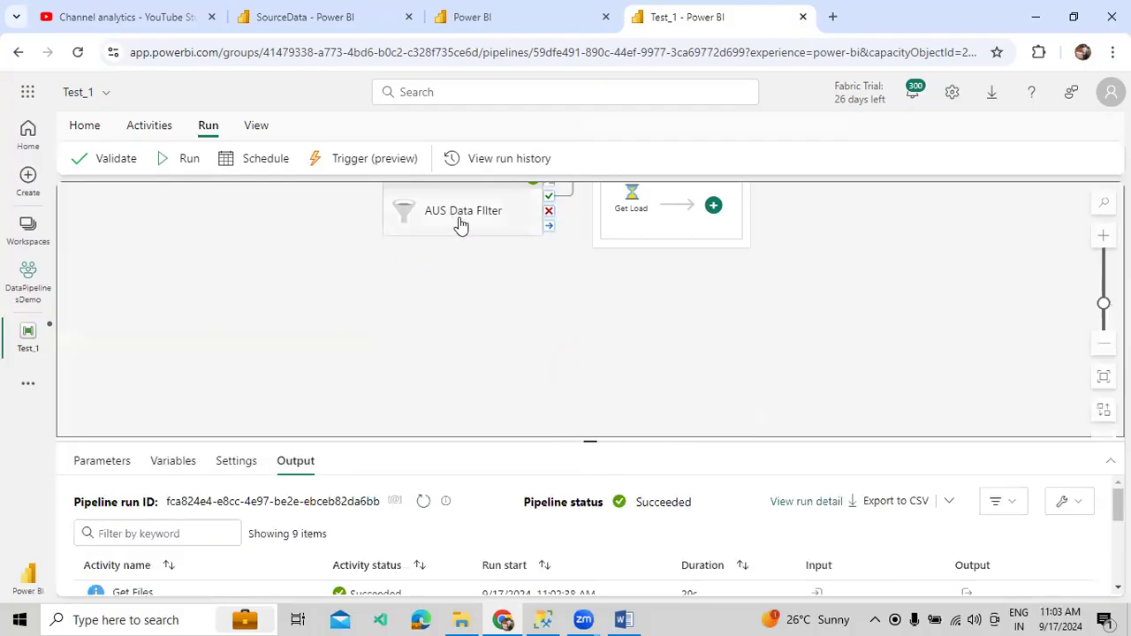
{"action": "left_click", "coordinate": [459, 226]}
{"action": "key", "text": "Delete"}
{"action": "left_click", "coordinate": [651, 232]}
{"action": "key", "text": "Delete"}
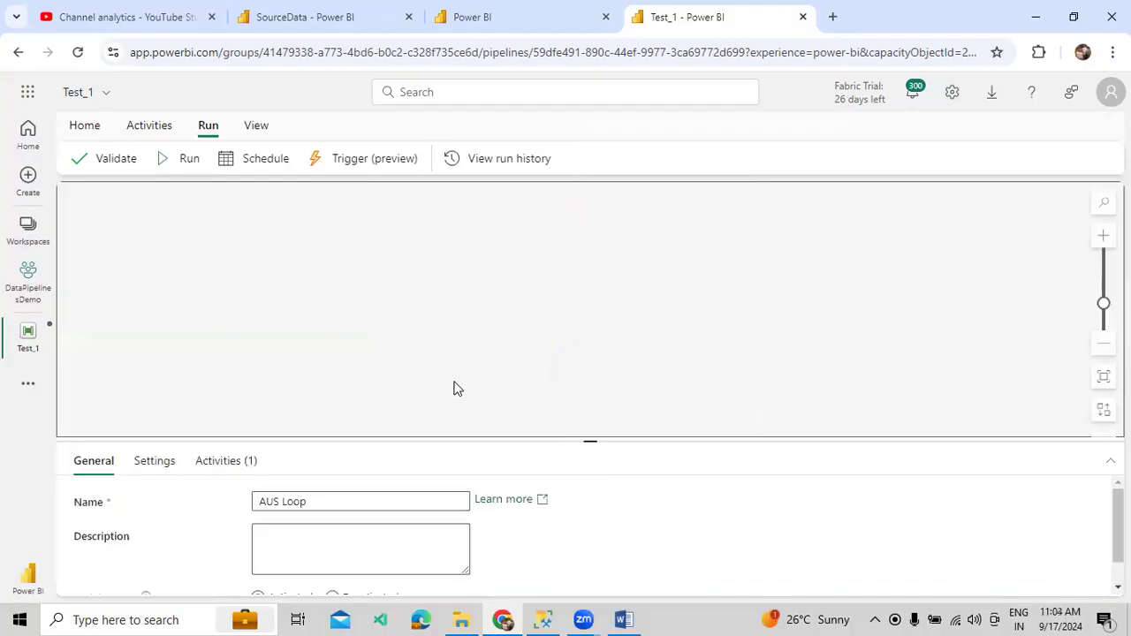
- Save the emptied Test_1 pipeline from the Home tab
{"action": "left_click", "coordinate": [236, 463]}
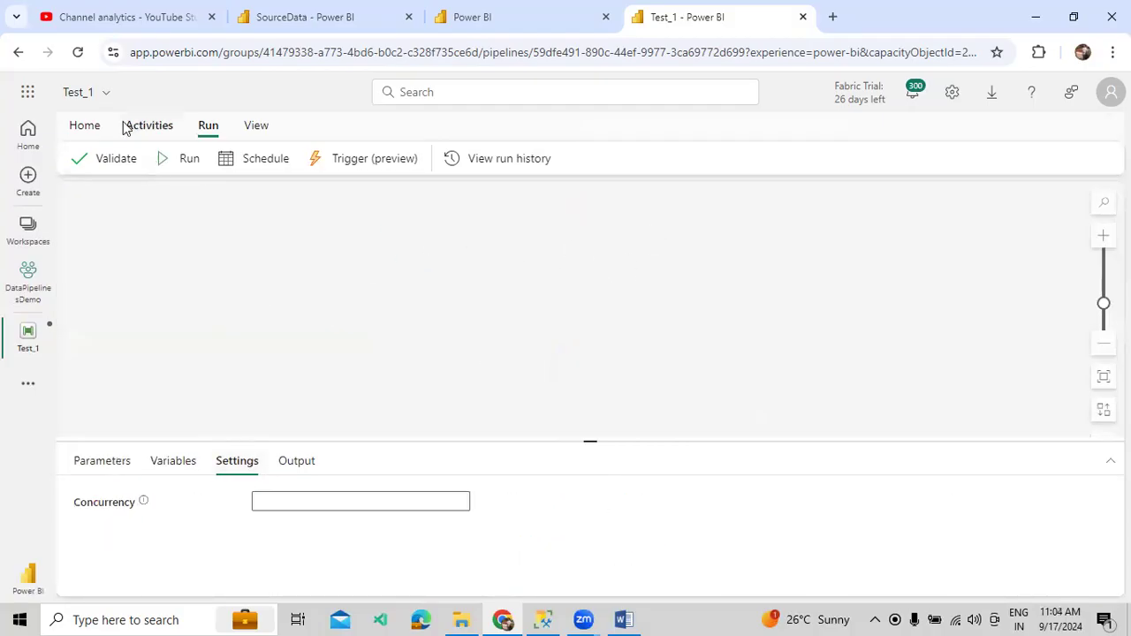
{"action": "left_click", "coordinate": [85, 125]}
{"action": "left_click", "coordinate": [79, 158]}
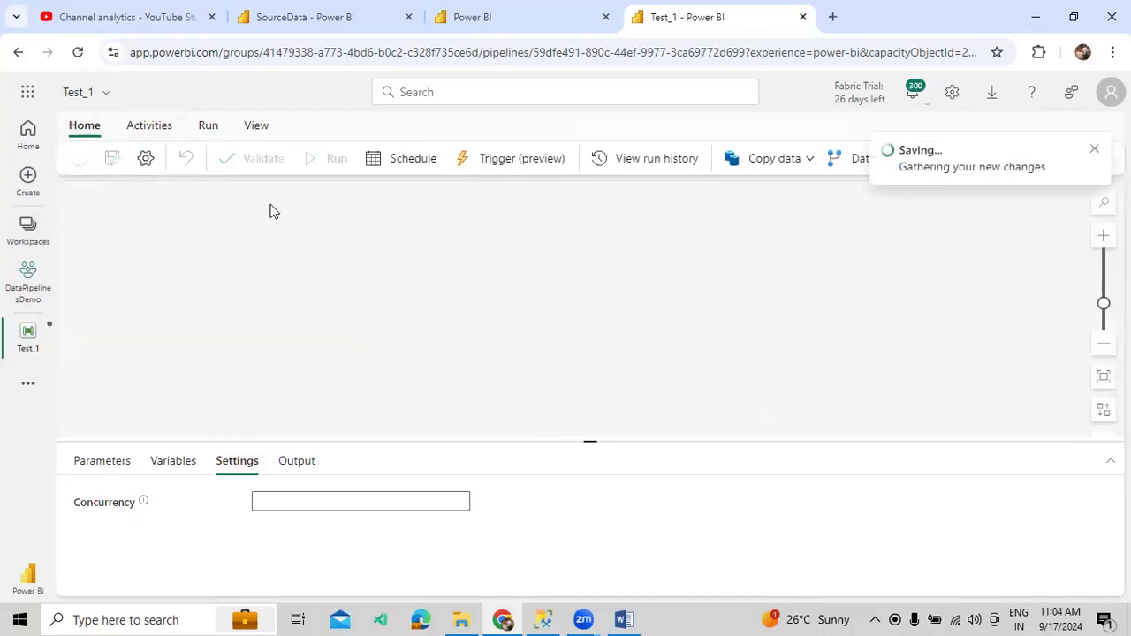
- Add an Office 365 Outlook activity to the Test_1 canvas
{"action": "left_click", "coordinate": [150, 125]}
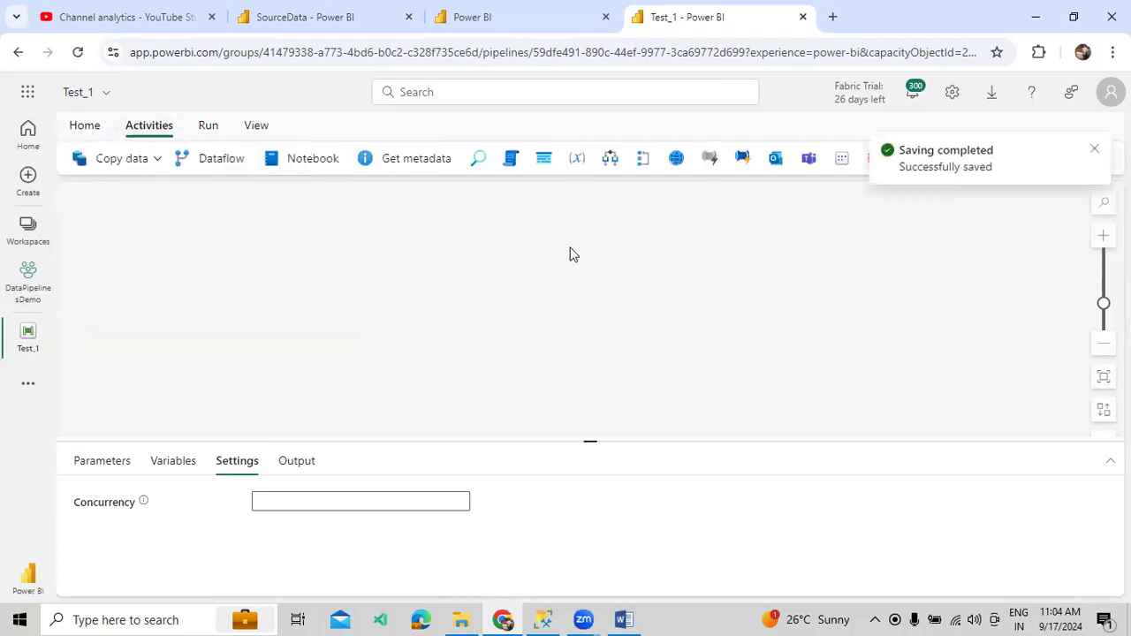
{"action": "left_click", "coordinate": [769, 168]}
{"action": "left_click_drag", "start_coordinate": [380, 278], "coordinate": [448, 368]}
{"action": "left_click_drag", "start_coordinate": [236, 228], "coordinate": [347, 277]}
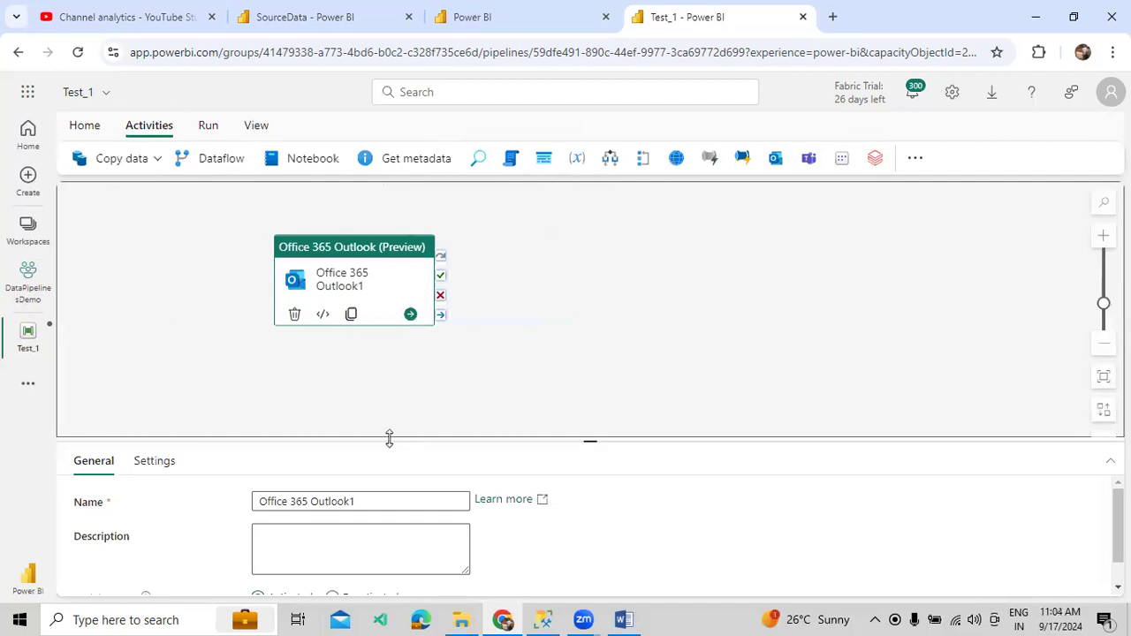
{"action": "left_click_drag", "start_coordinate": [389, 439], "coordinate": [433, 340]}
- Rename it Email Notification and begin signing in to an Outlook account from Settings
{"action": "left_click", "coordinate": [376, 396]}
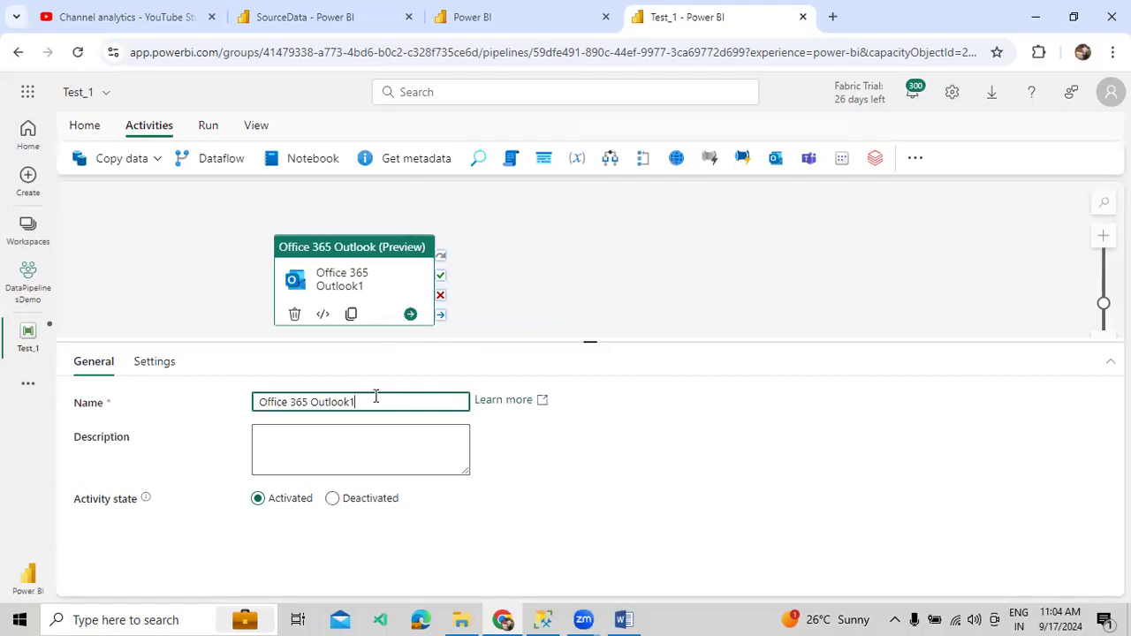
{"action": "left_click_drag", "start_coordinate": [369, 399], "coordinate": [249, 399]}
{"action": "type", "text": "Emai"}
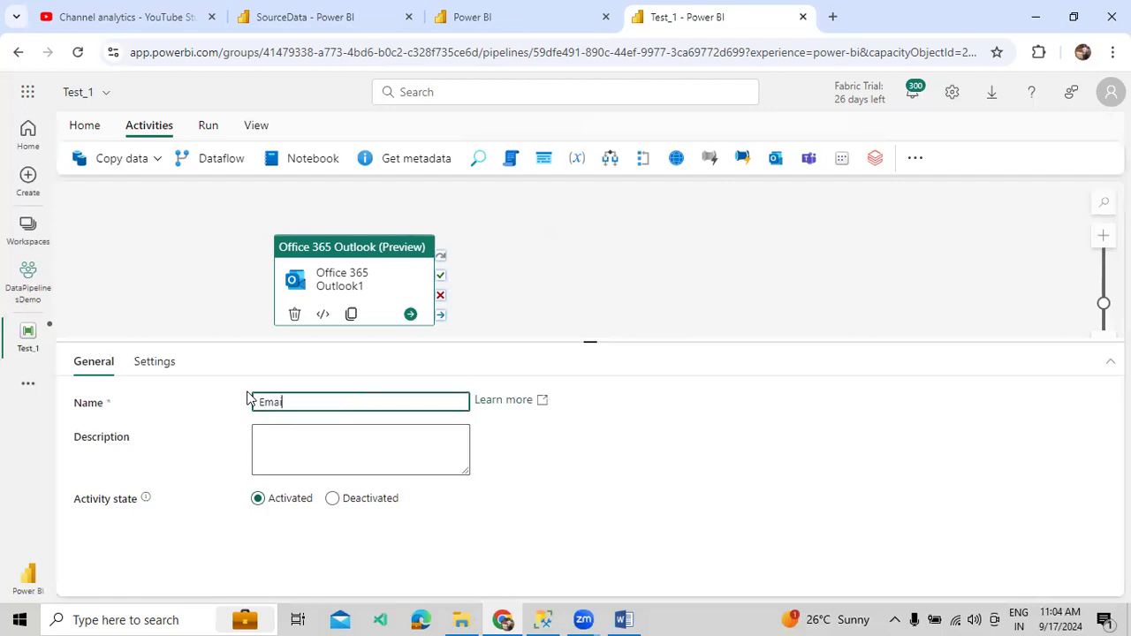
{"action": "type", "text": "l Noti"}
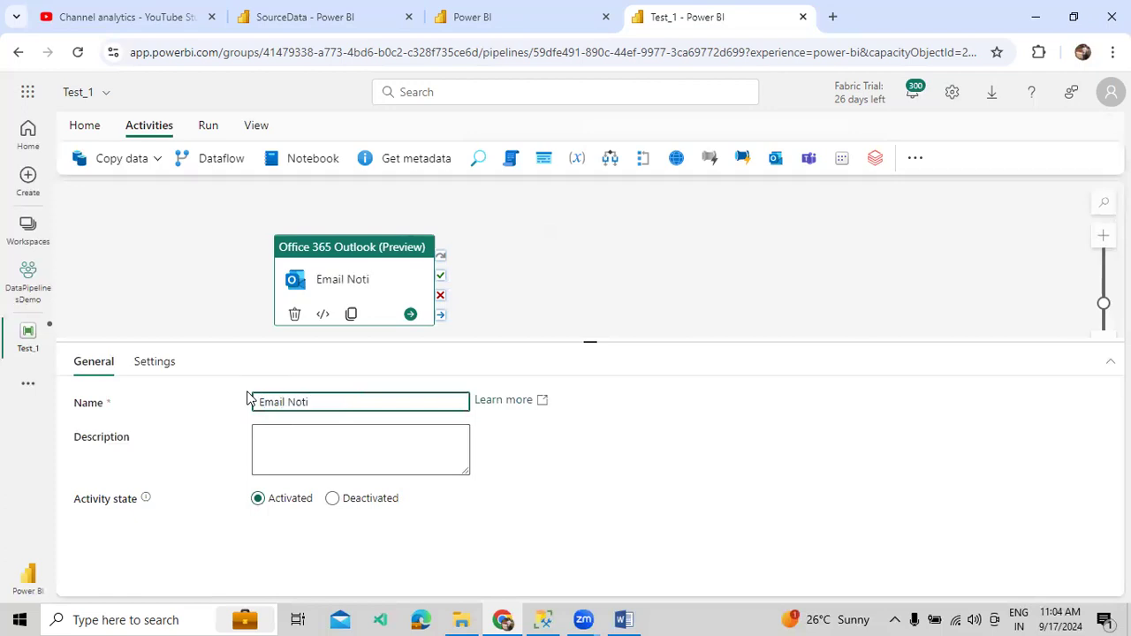
{"action": "type", "text": "fication"}
{"action": "left_click", "coordinate": [154, 366]}
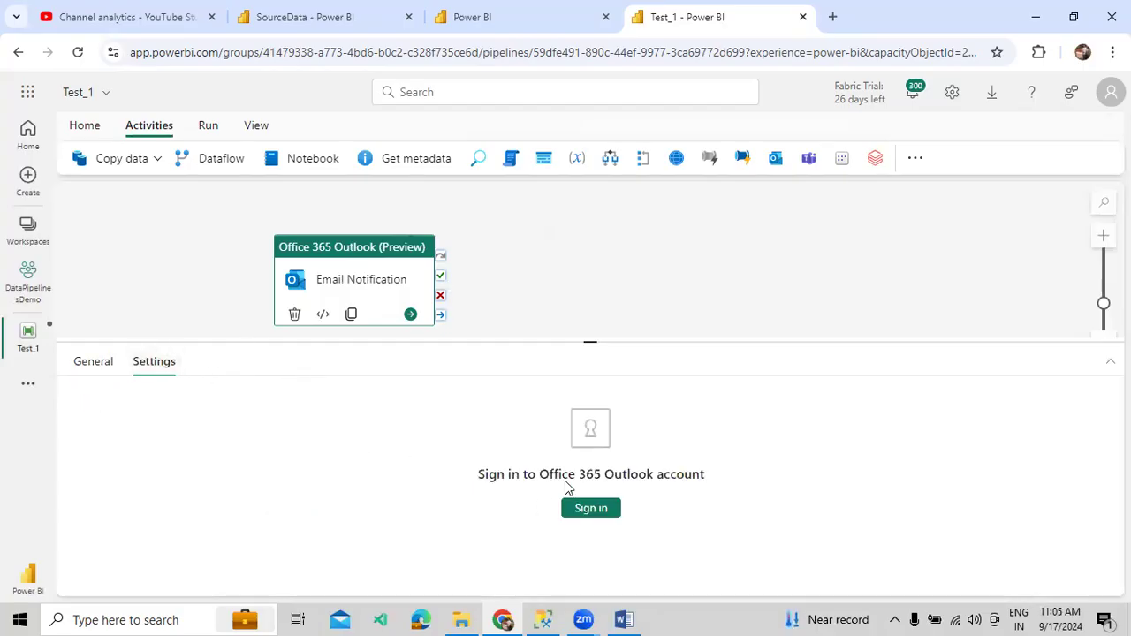
{"action": "left_click", "coordinate": [590, 508]}
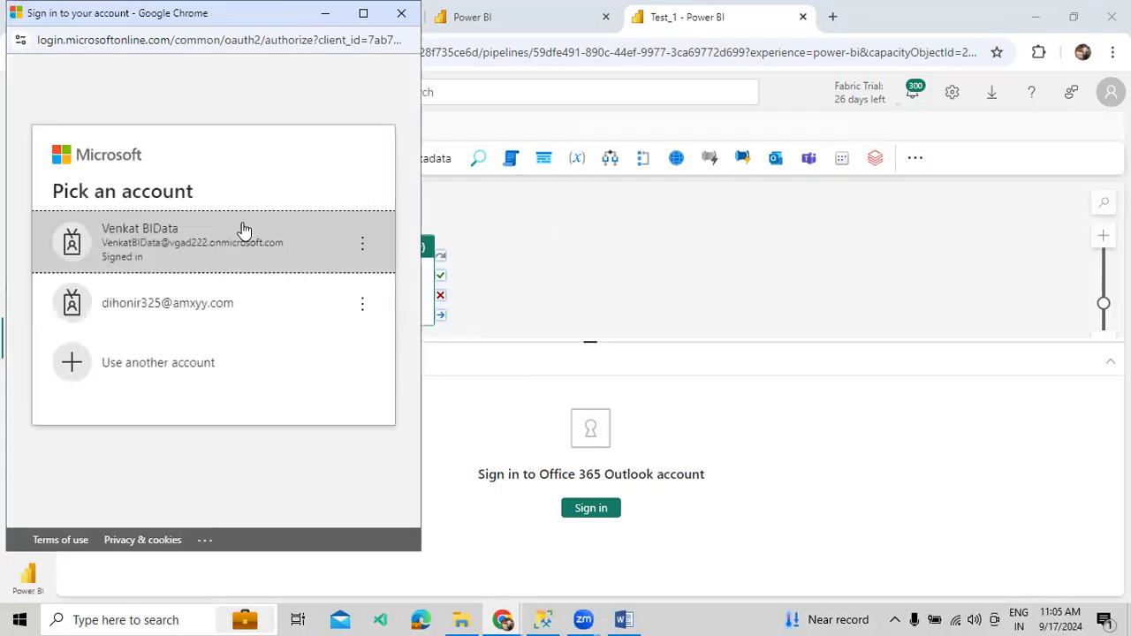
- Choose the signed-in work account and allow Outlook access for the new connection
{"action": "left_click", "coordinate": [185, 235]}
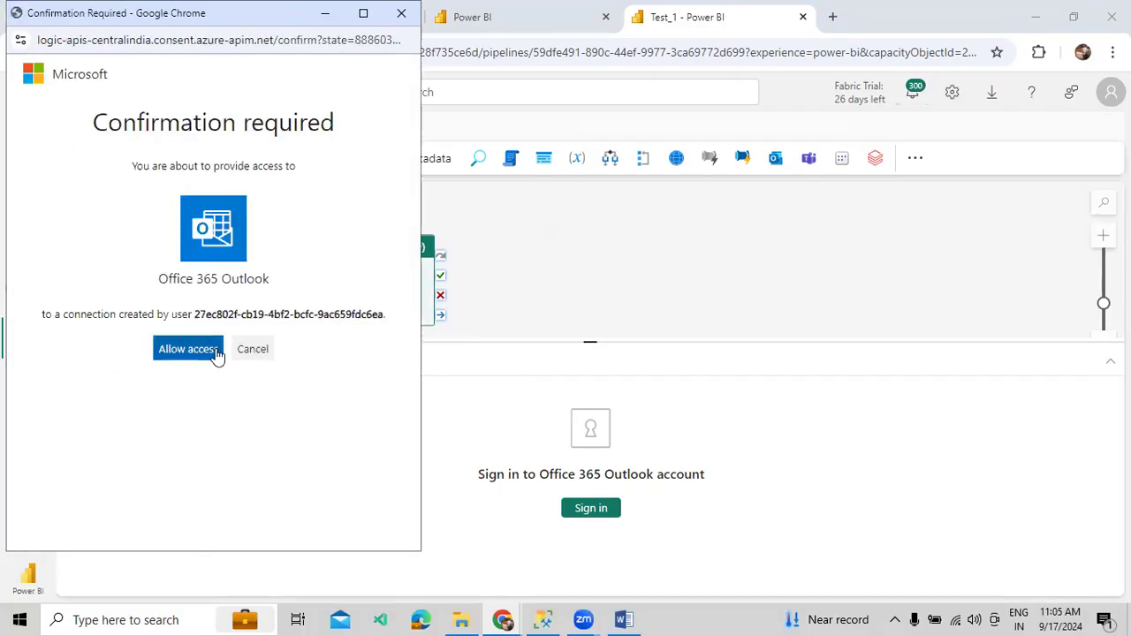
{"action": "left_click", "coordinate": [216, 355]}
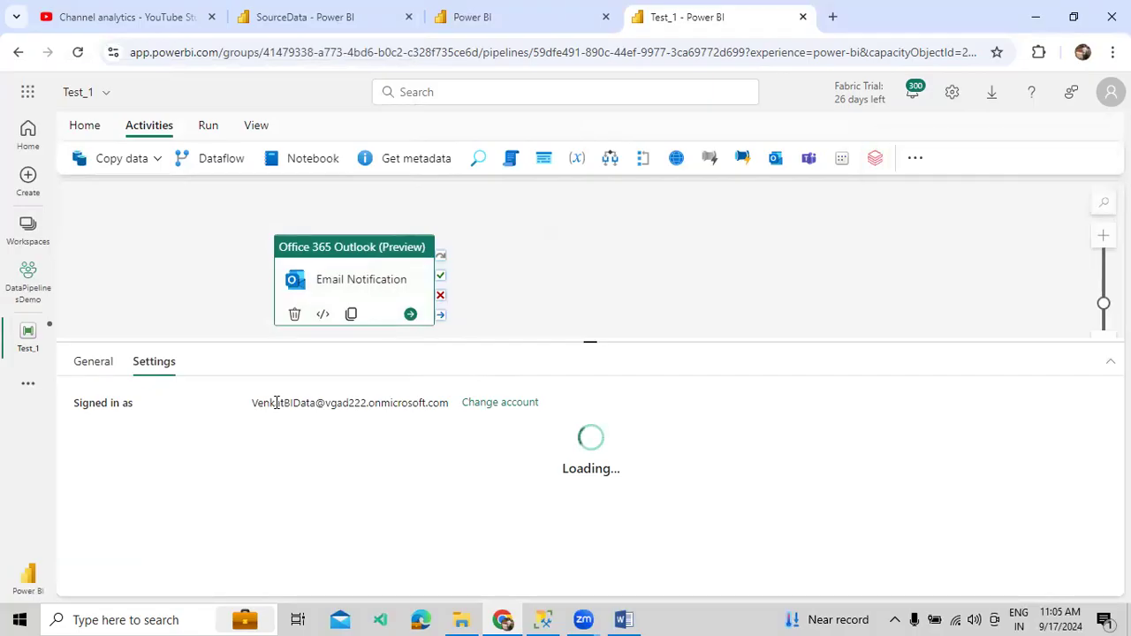
- Paste the signed-in account's own e-mail address into the To field, removing the leading space
{"action": "left_click", "coordinate": [271, 439]}
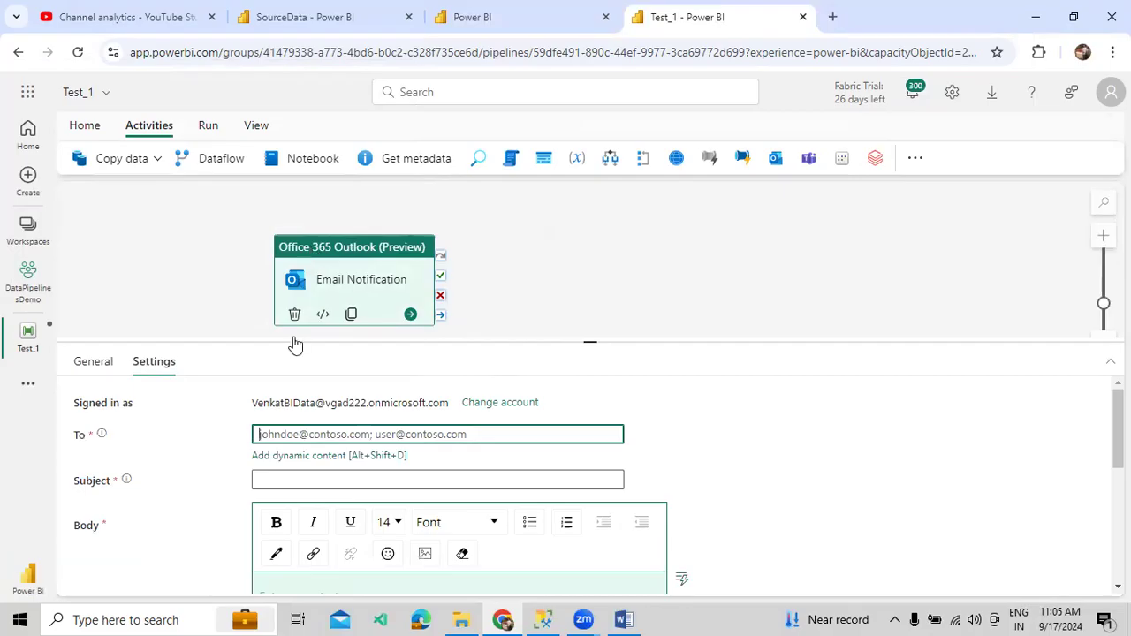
{"action": "left_click_drag", "start_coordinate": [449, 407], "coordinate": [257, 416]}
{"action": "key", "text": "ctrl+c"}
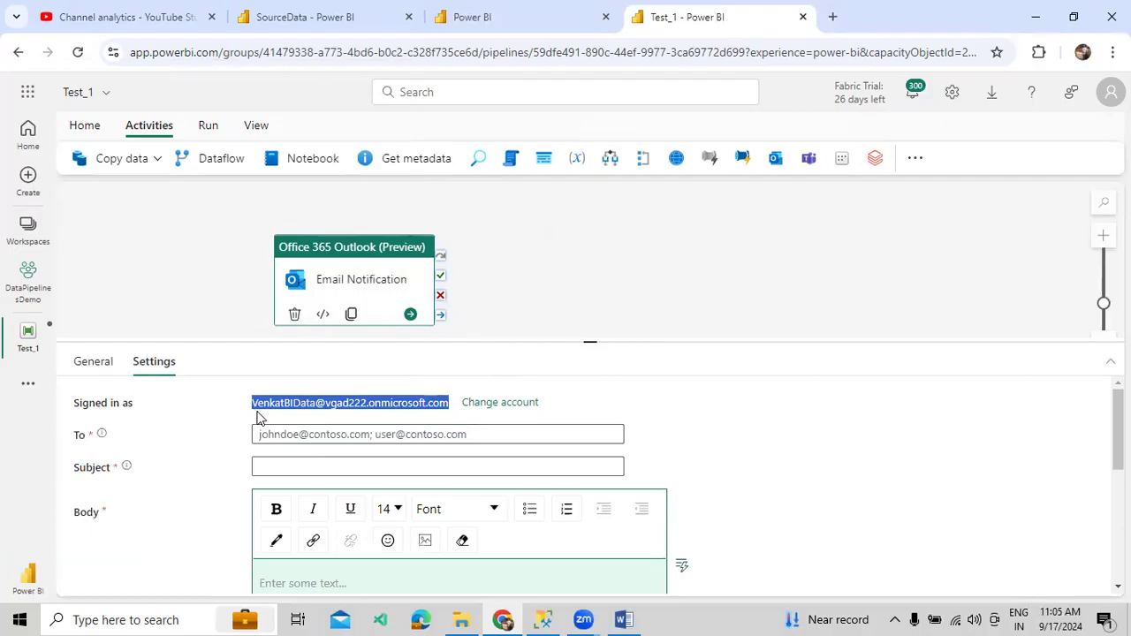
{"action": "left_click", "coordinate": [261, 433]}
{"action": "key", "text": "ctrl+v"}
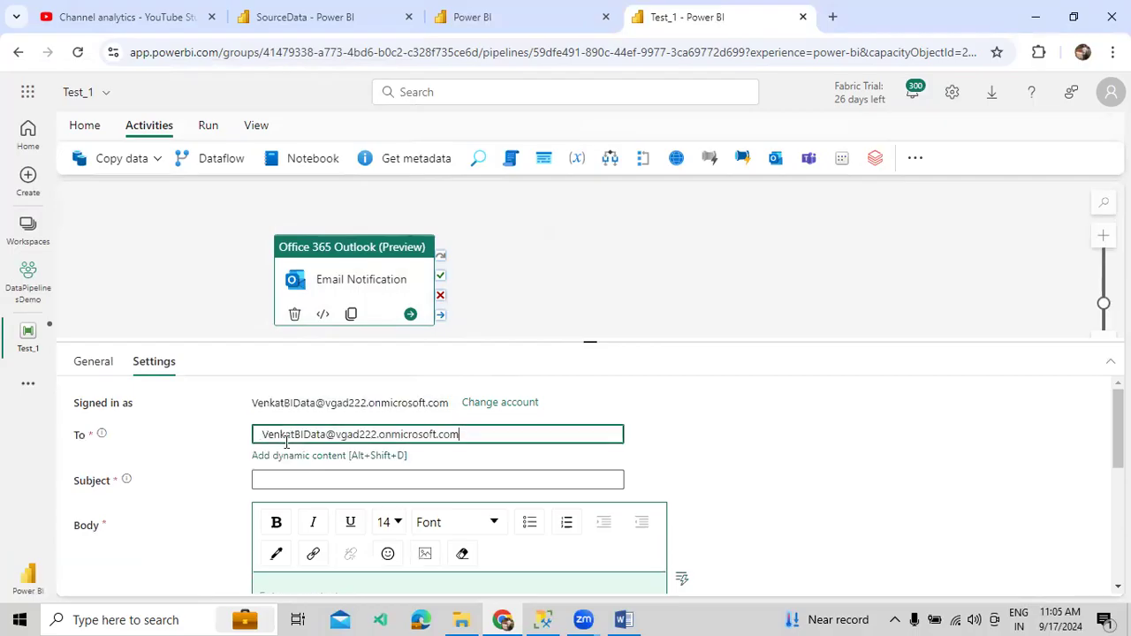
{"action": "left_click", "coordinate": [686, 471]}
{"action": "left_click", "coordinate": [262, 433]}
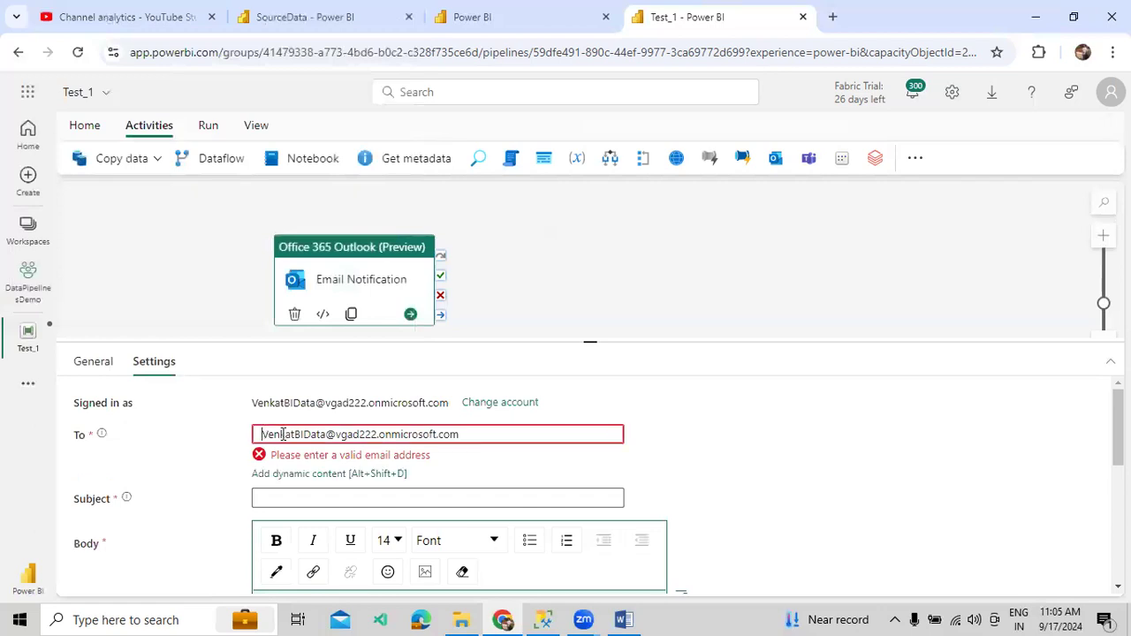
{"action": "key", "text": "Delete"}
{"action": "left_click", "coordinate": [667, 450]}
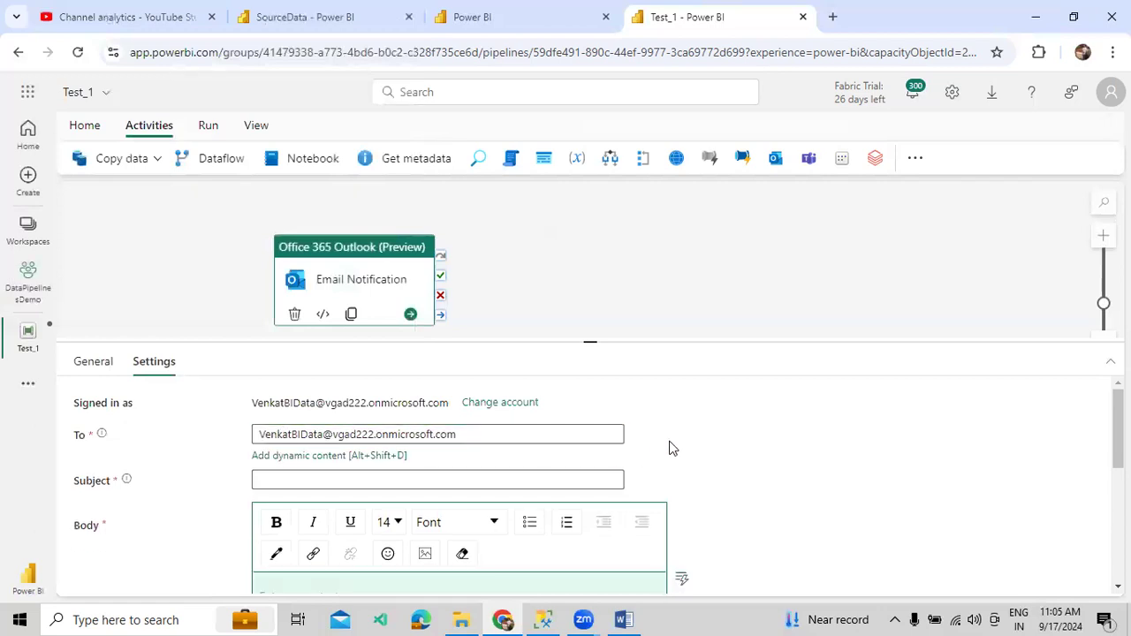
{"action": "left_click", "coordinate": [480, 434]}
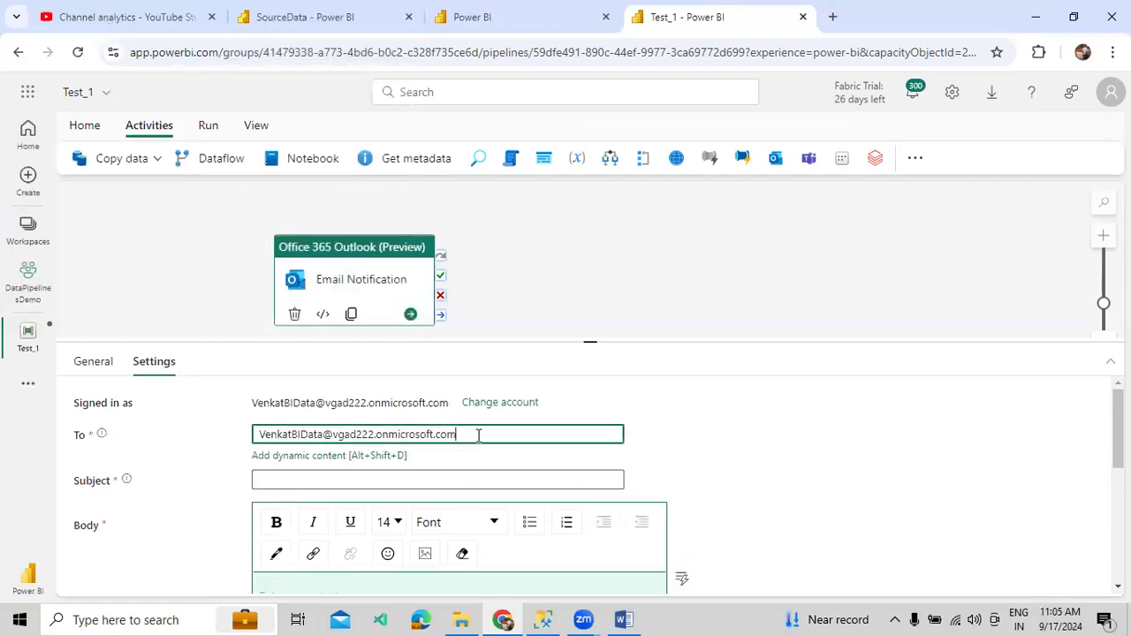
- Enter 'Just Email Notification' as the email subject
{"action": "left_click", "coordinate": [368, 477]}
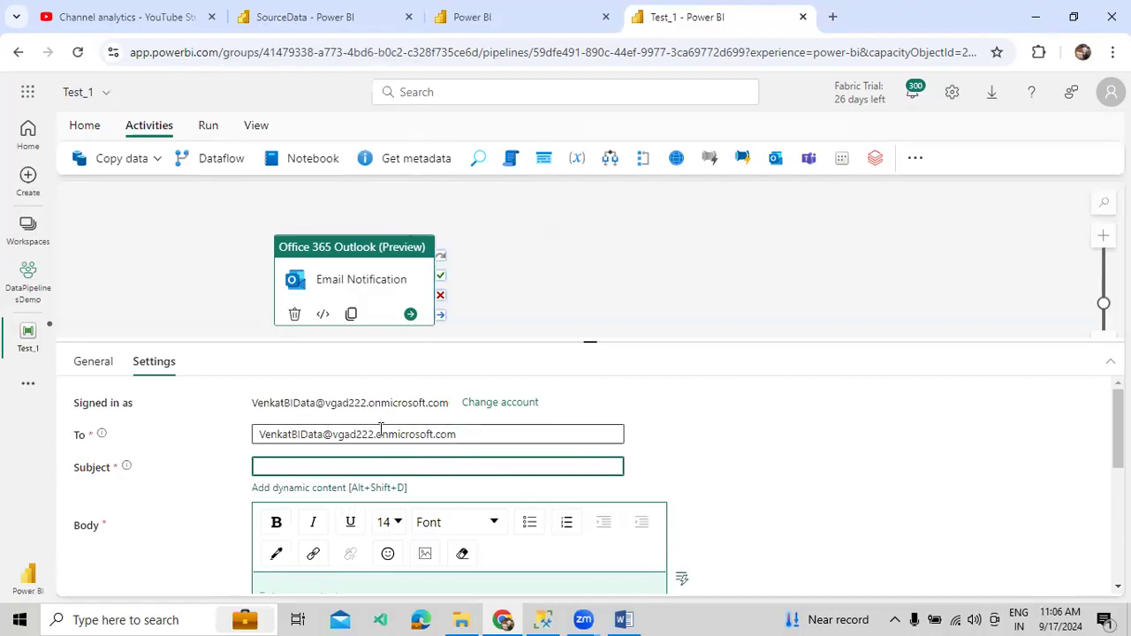
{"action": "type", "text": "Email N"}
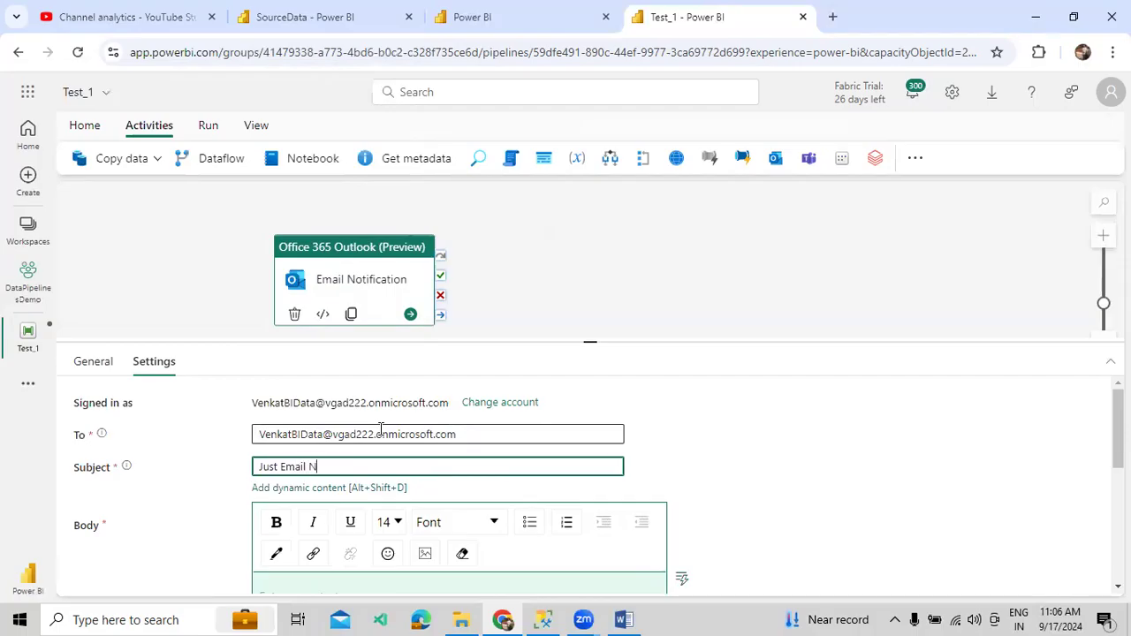
{"action": "type", "text": "otification"}
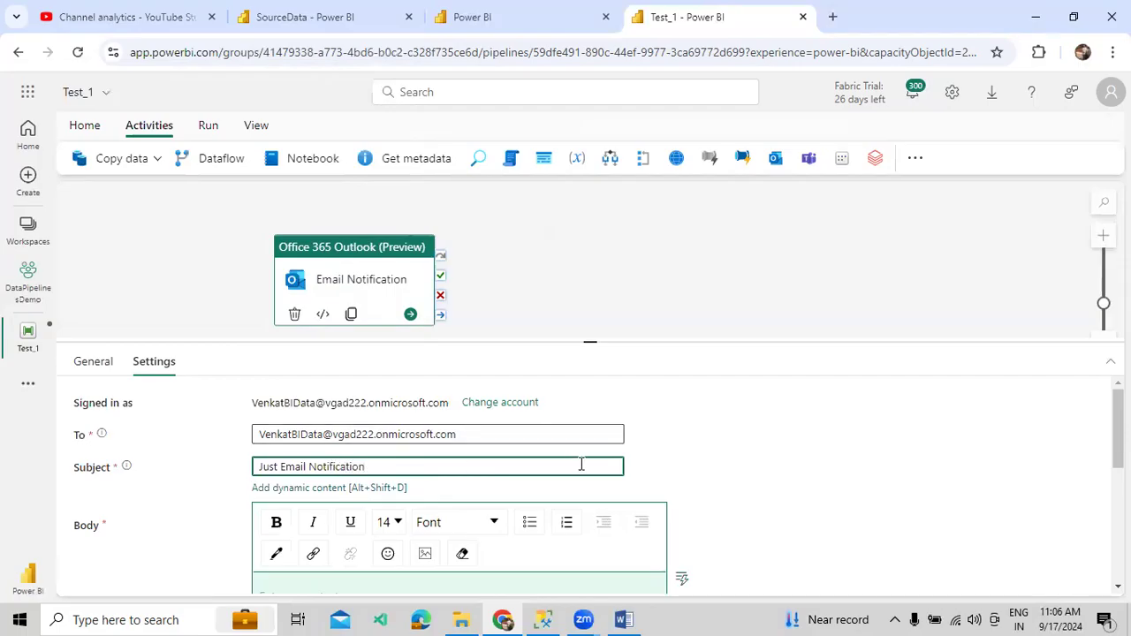
{"action": "scroll", "coordinate": [614, 462], "scroll_direction": "down", "scroll_amount": 1}
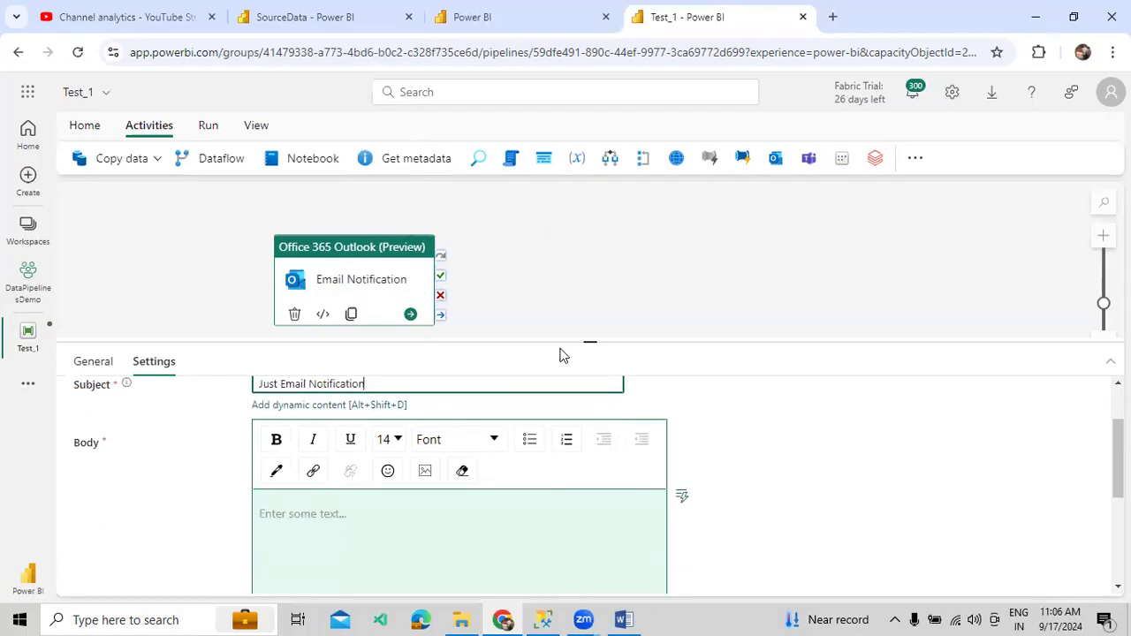
{"action": "left_click_drag", "start_coordinate": [566, 340], "coordinate": [568, 324]}
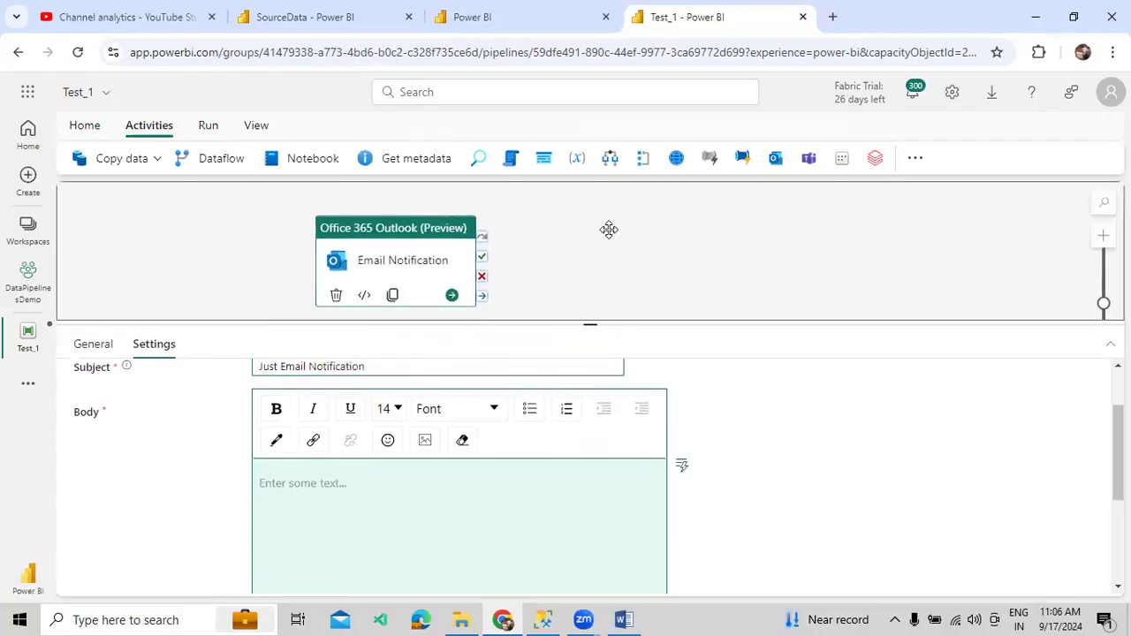
- Browse the system variables and expression functions available for the email body
{"action": "left_click", "coordinate": [432, 501]}
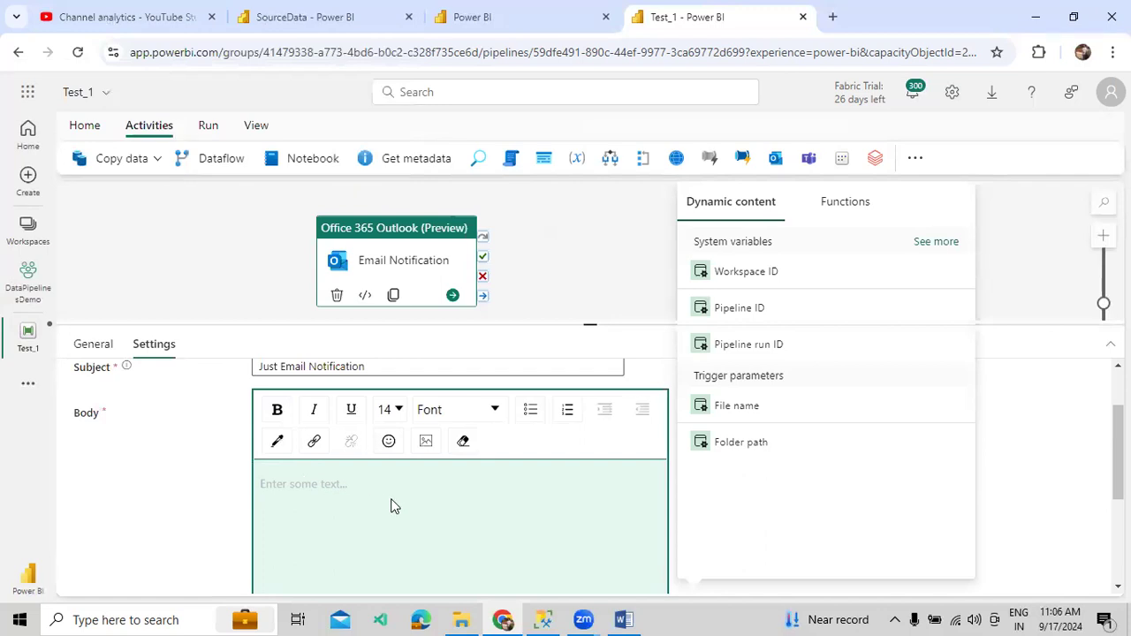
{"action": "left_click", "coordinate": [929, 241]}
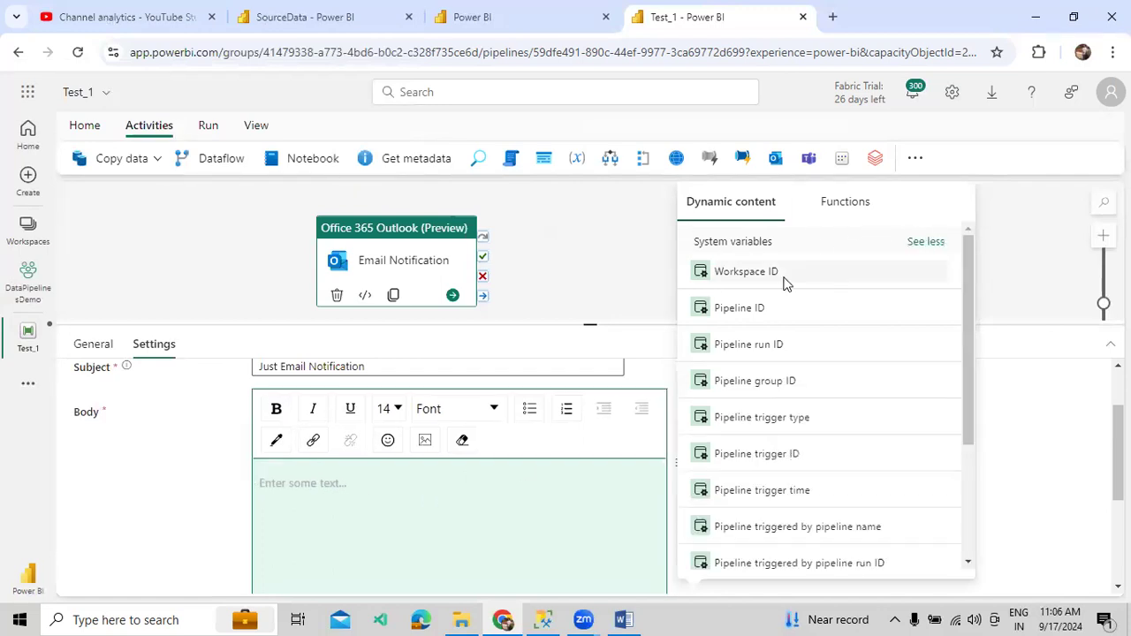
{"action": "scroll", "coordinate": [760, 358], "scroll_direction": "down", "scroll_amount": 2}
{"action": "scroll", "coordinate": [816, 353], "scroll_direction": "up", "scroll_amount": 2}
{"action": "left_click", "coordinate": [848, 203]}
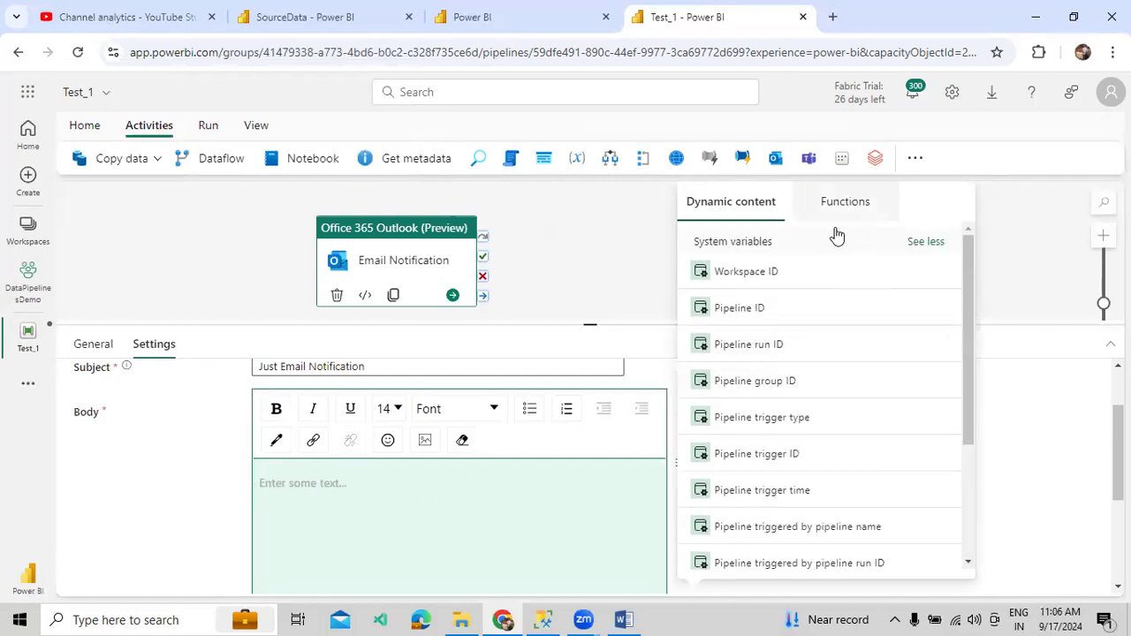
{"action": "scroll", "coordinate": [828, 370], "scroll_direction": "down", "scroll_amount": 3}
{"action": "scroll", "coordinate": [828, 369], "scroll_direction": "up", "scroll_amount": 3}
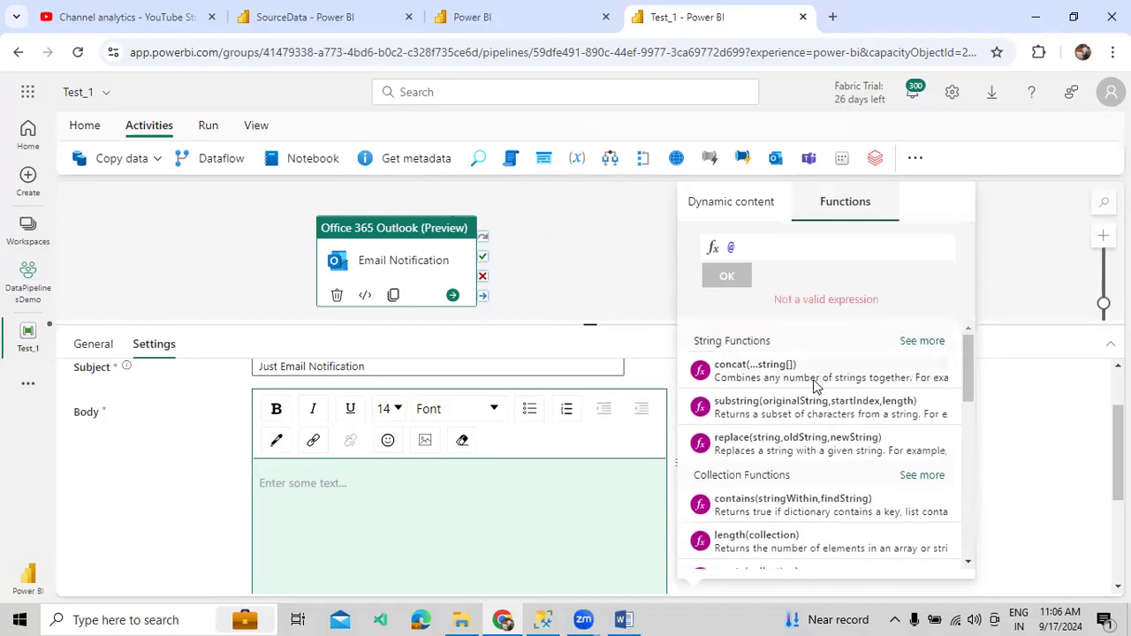
{"action": "left_click", "coordinate": [730, 203]}
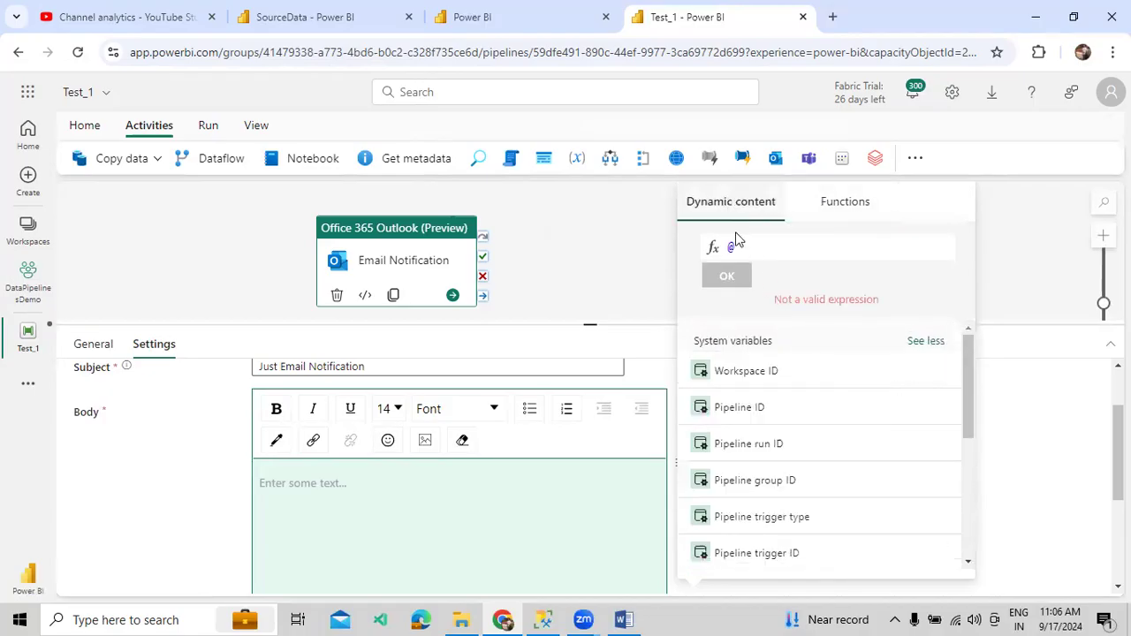
{"action": "left_click", "coordinate": [845, 210]}
{"action": "scroll", "coordinate": [851, 430], "scroll_direction": "down", "scroll_amount": 1}
{"action": "scroll", "coordinate": [851, 430], "scroll_direction": "down", "scroll_amount": 5}
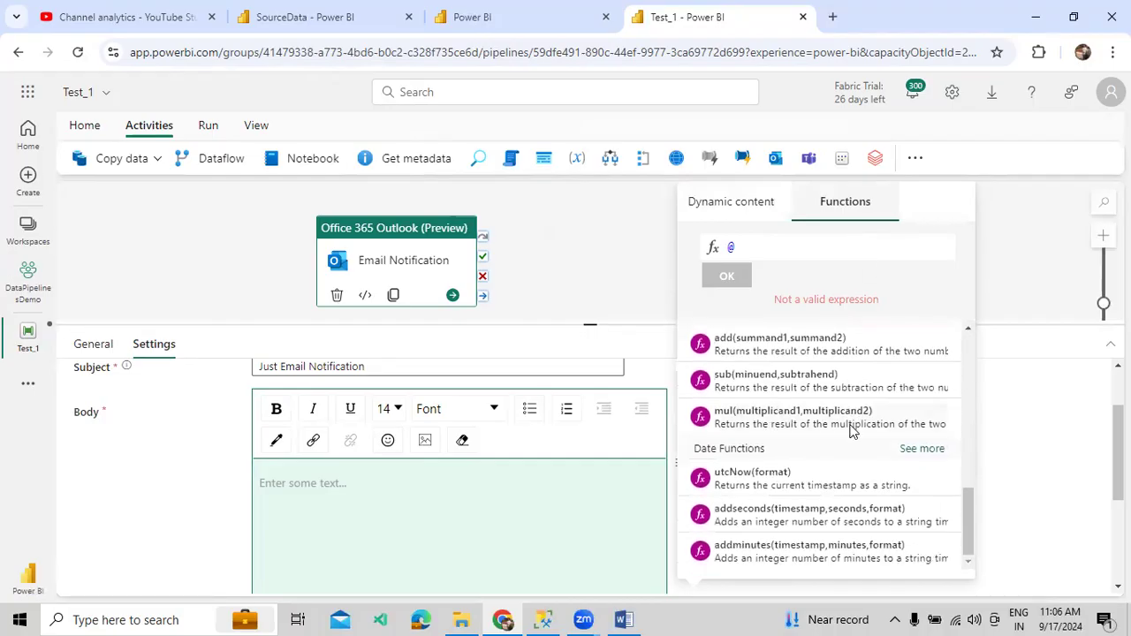
{"action": "scroll", "coordinate": [851, 431], "scroll_direction": "up", "scroll_amount": 3}
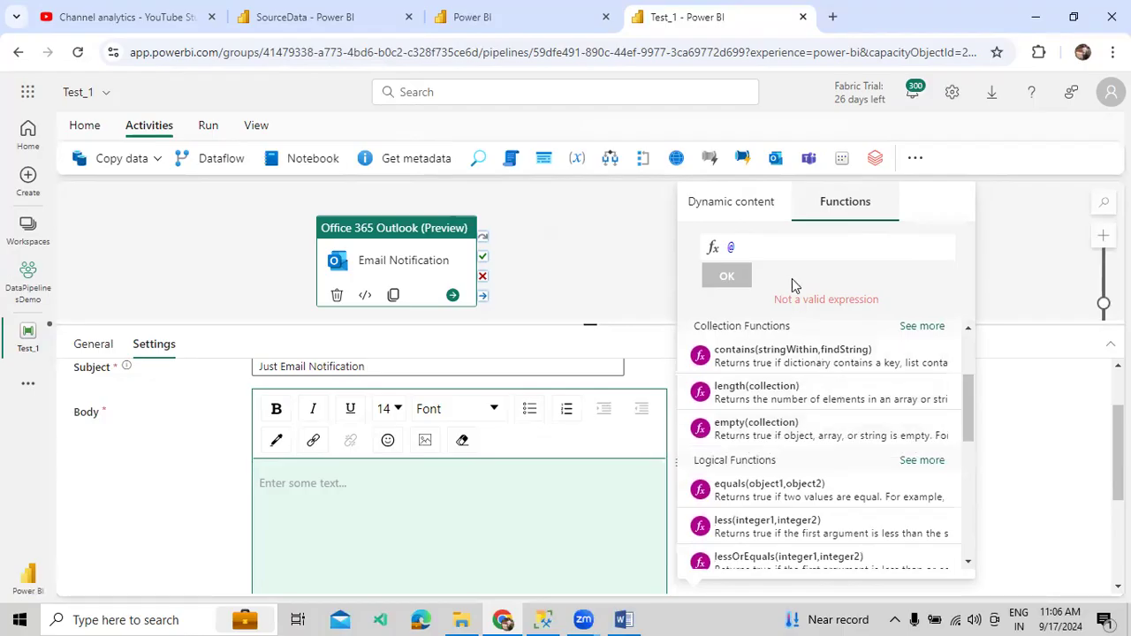
{"action": "left_click", "coordinate": [738, 205]}
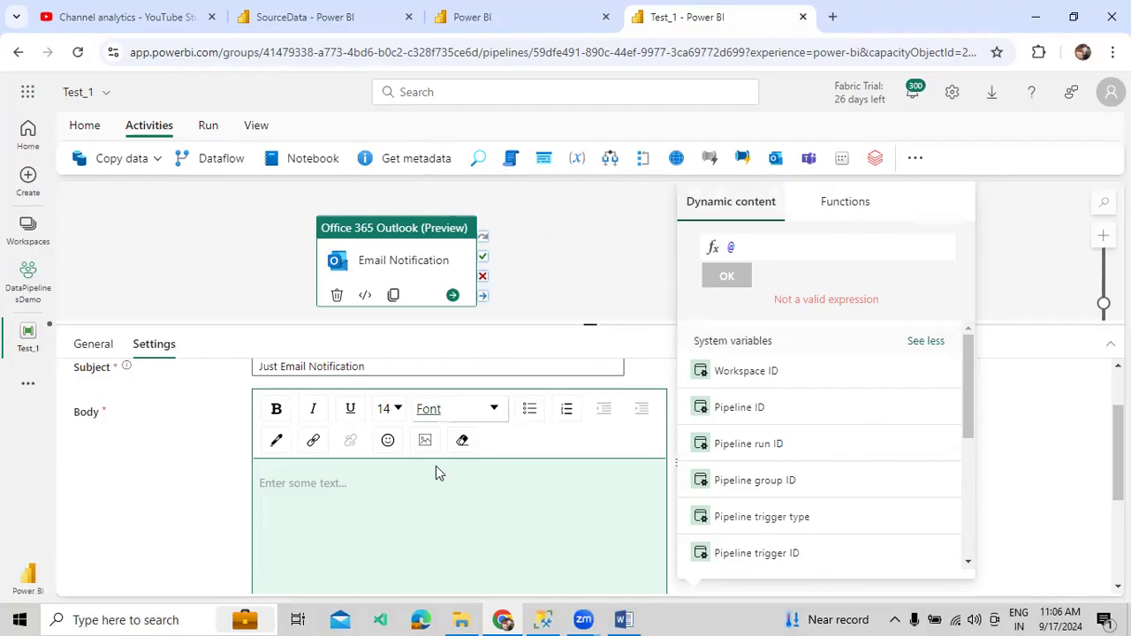
- Type the body text 'Hi Team, We are working on below taks information. PipelineName :'
{"action": "left_click", "coordinate": [284, 488]}
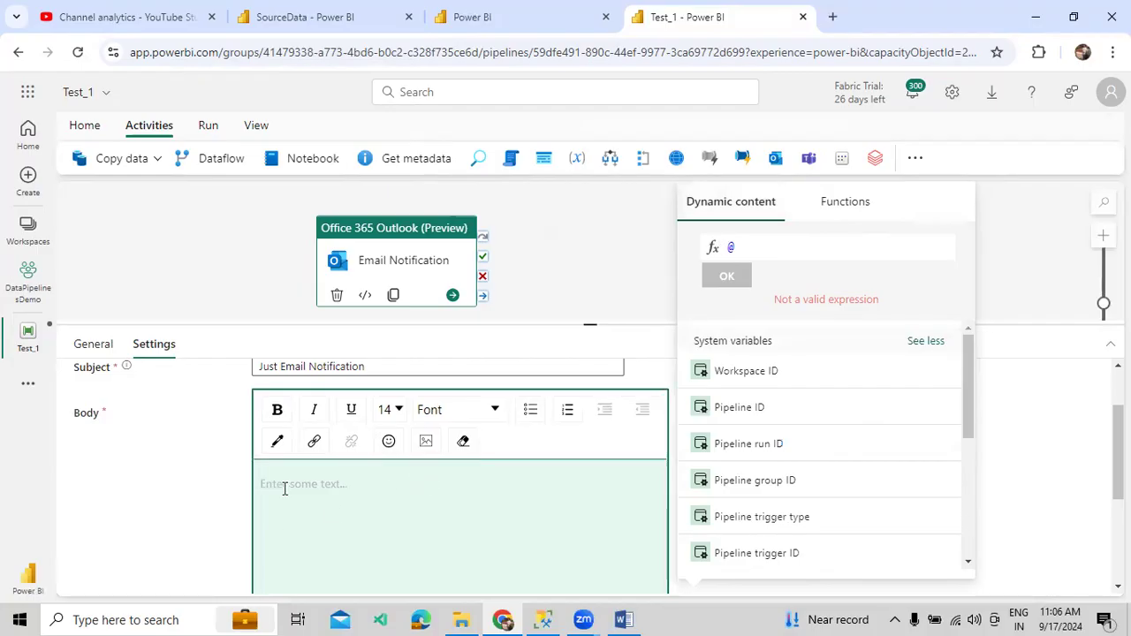
{"action": "type", "text": "Hi T"}
{"action": "type", "text": "eam, "}
{"action": "type", "text": "We are working"}
{"action": "type", "text": " on belwo"}
{"action": "key", "text": "BackSpace"}
{"action": "key", "text": "BackSpace"}
{"action": "key", "text": "BackSpace"}
{"action": "type", "text": "ow s"}
{"action": "key", "text": "BackSpace"}
{"action": "type", "text": "taks "}
{"action": "type", "text": "t"}
{"action": "key", "text": "BackSpace"}
{"action": "type", "text": "information."}
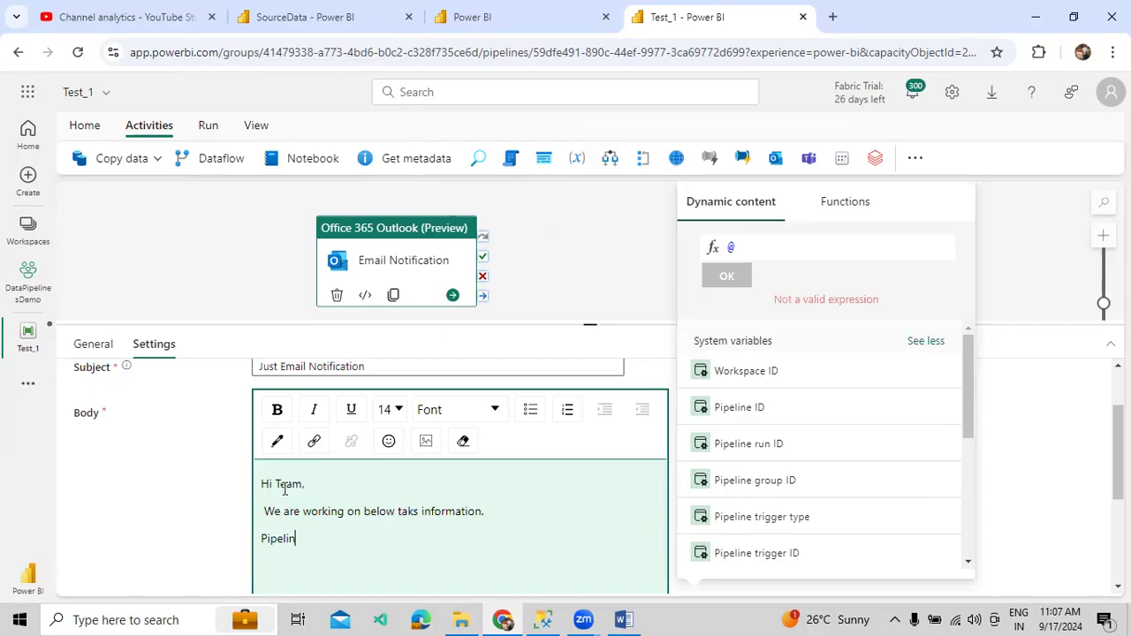
{"action": "type", "text": "Name :"}
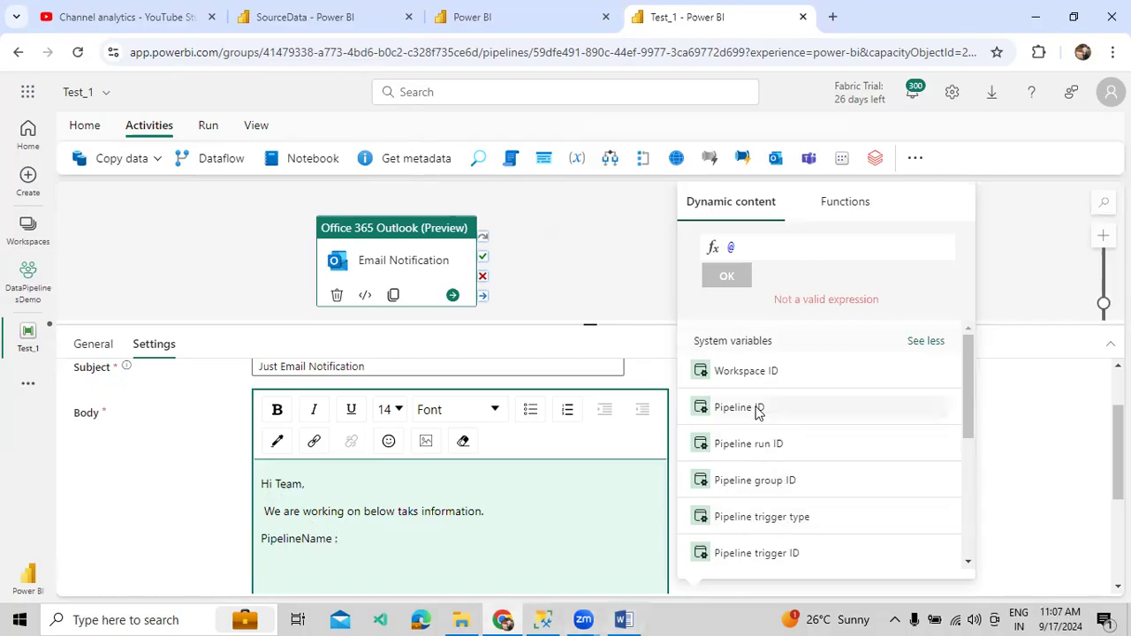
{"action": "scroll", "coordinate": [767, 380], "scroll_direction": "down", "scroll_amount": 2}
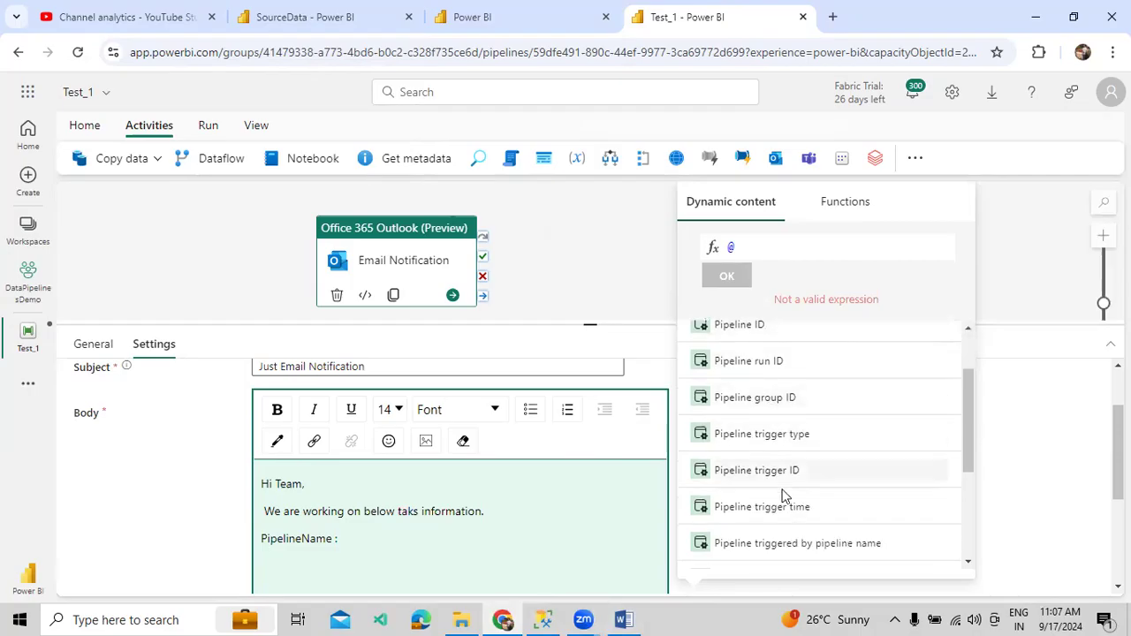
{"action": "scroll", "coordinate": [782, 468], "scroll_direction": "up", "scroll_amount": 2}
{"action": "scroll", "coordinate": [782, 468], "scroll_direction": "down", "scroll_amount": 5}
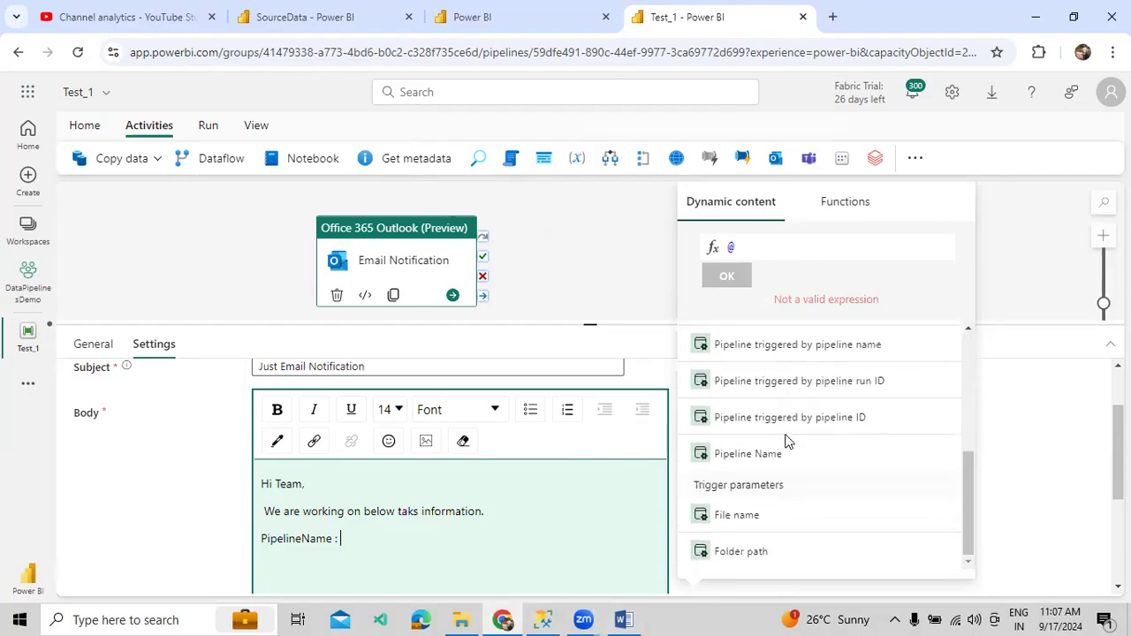
- Insert the pipeline name, then a 'Who Trigger Pipeline :' label with the triggering pipeline's name
{"action": "left_click", "coordinate": [767, 455]}
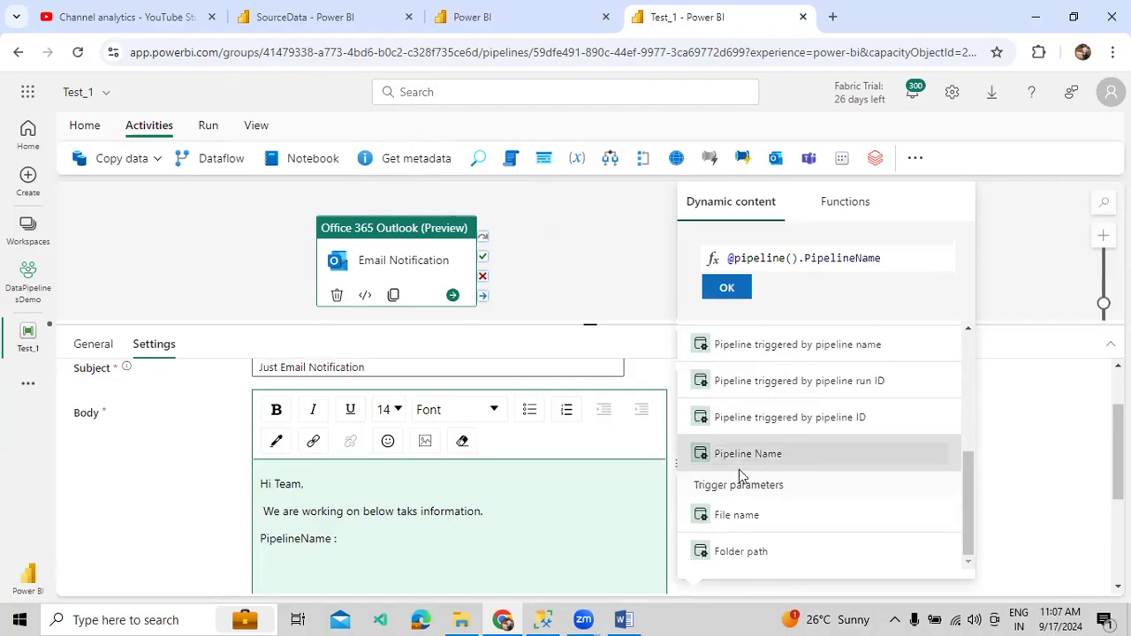
{"action": "left_click", "coordinate": [728, 295]}
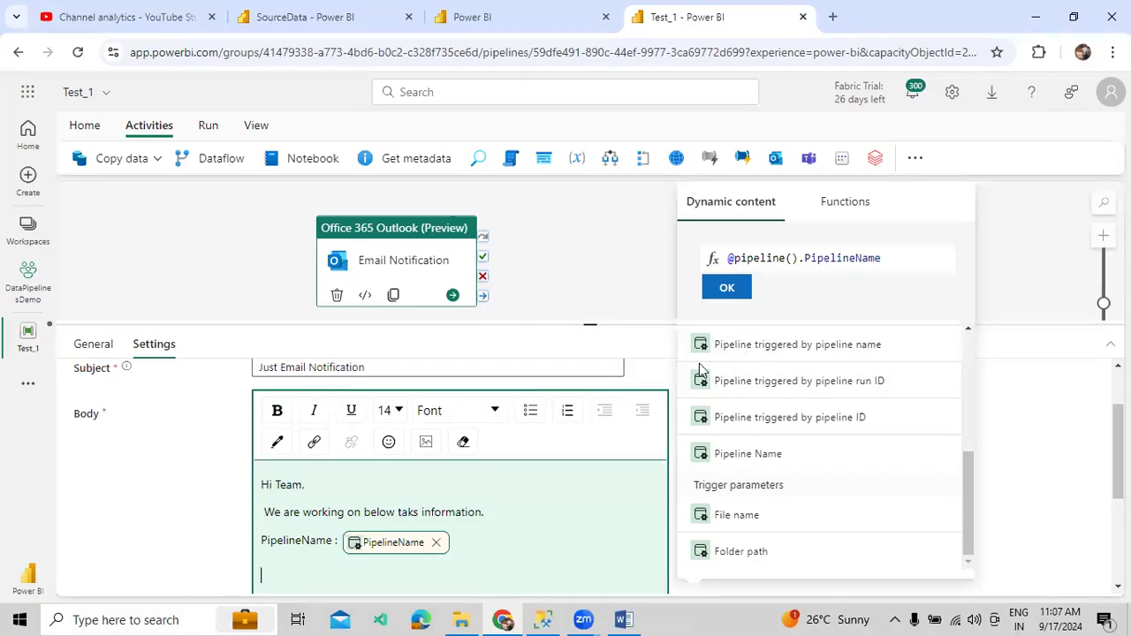
{"action": "type", "text": "Who Trigger Pipeline :"}
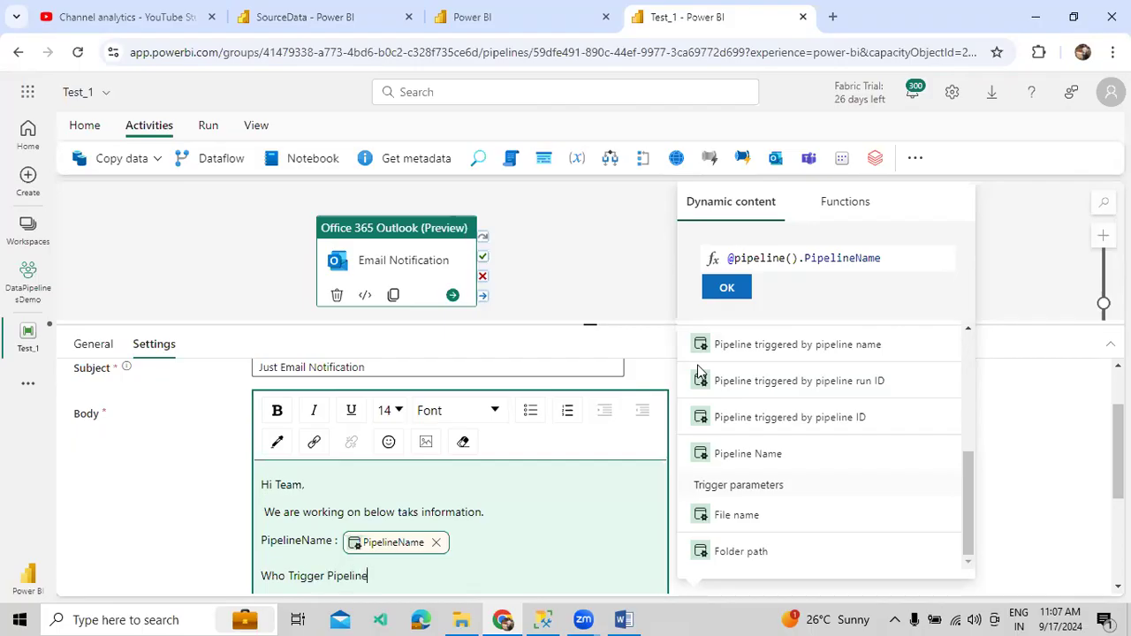
{"action": "left_click", "coordinate": [769, 351]}
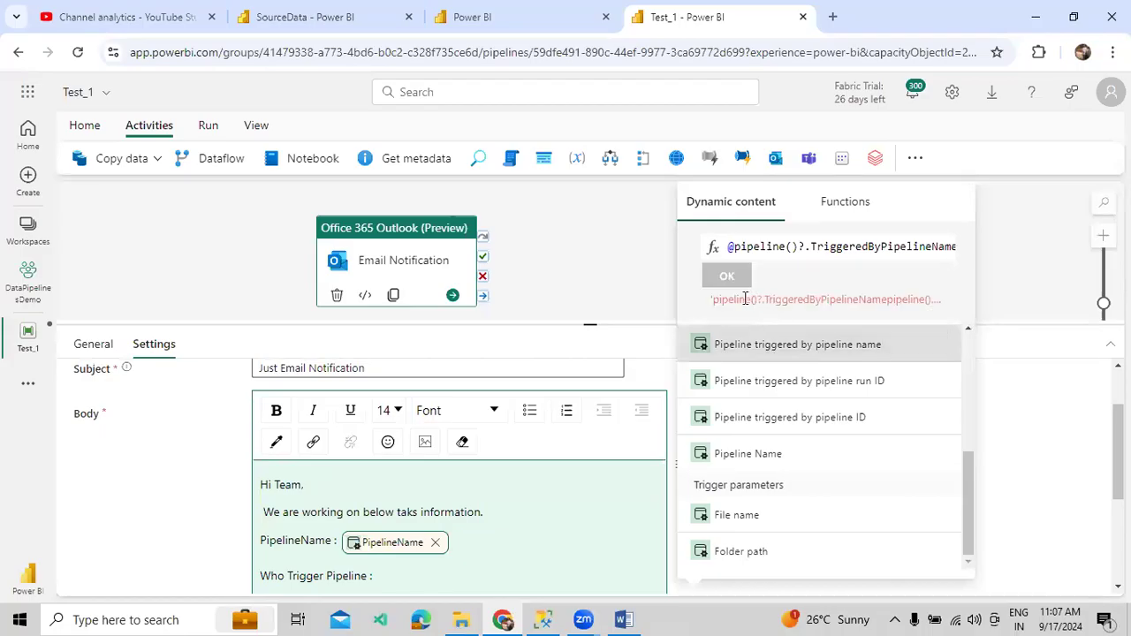
{"action": "triple_click", "coordinate": [755, 251]}
{"action": "key", "text": "BackSpace"}
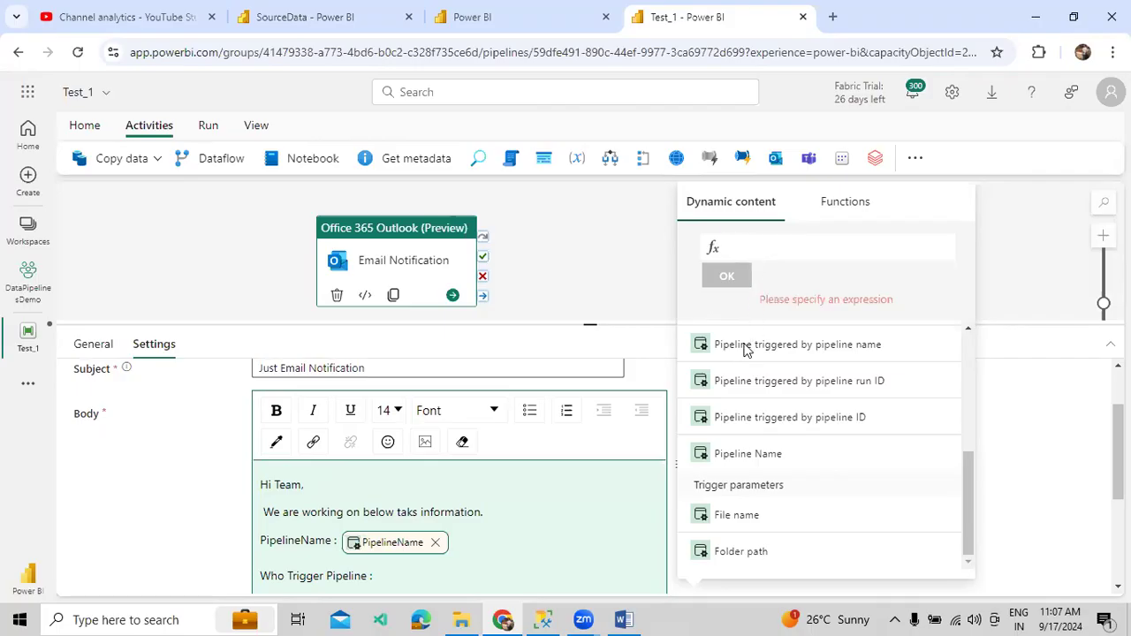
{"action": "left_click", "coordinate": [787, 344]}
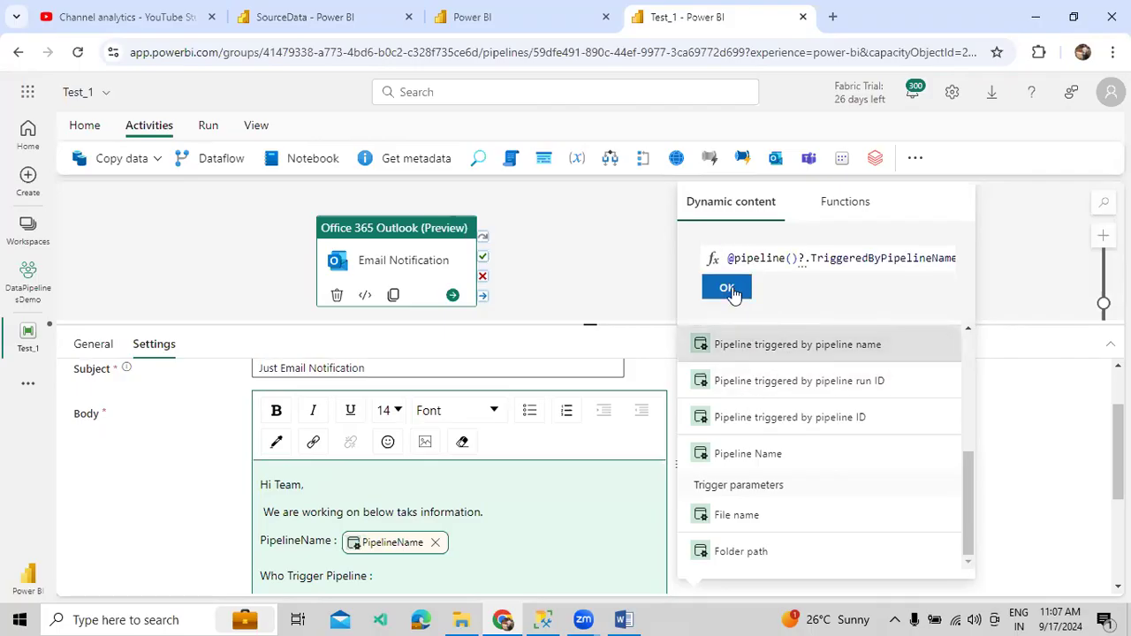
{"action": "left_click", "coordinate": [726, 287]}
- Add a new body line labelled 'When ran the Pipeline :'
{"action": "scroll", "coordinate": [582, 508], "scroll_direction": "down", "scroll_amount": 2}
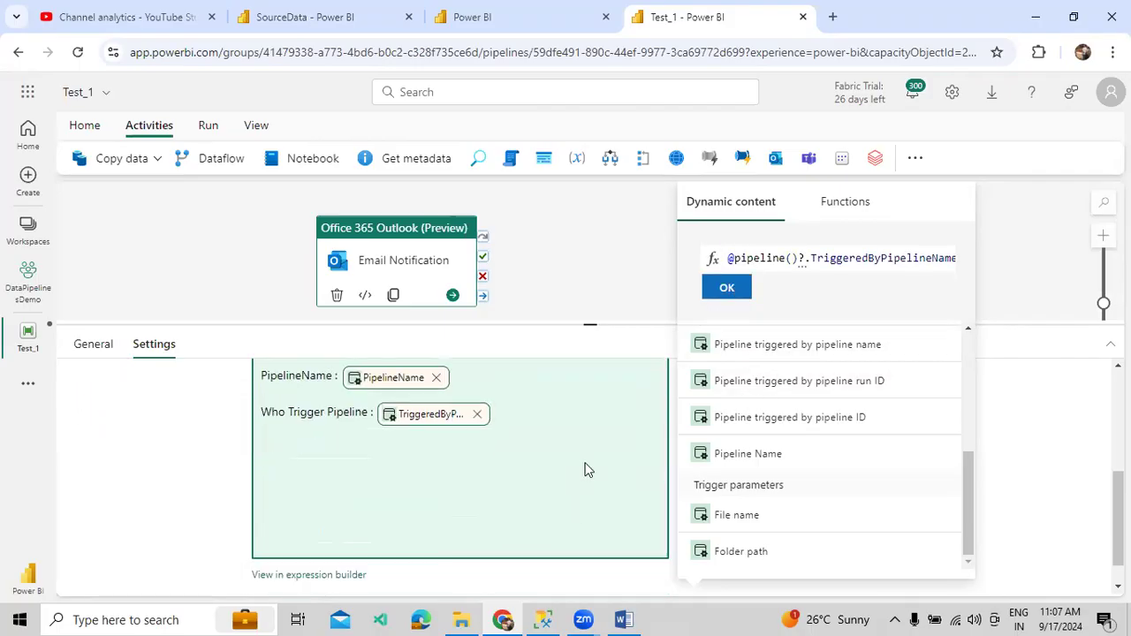
{"action": "key", "text": "Return"}
{"action": "type", "text": "When"}
{"action": "key", "text": "BackSpace"}
{"action": "key", "text": "BackSpace"}
{"action": "key", "text": "BackSpace"}
{"action": "type", "text": "hen ran the Pipeline :"}
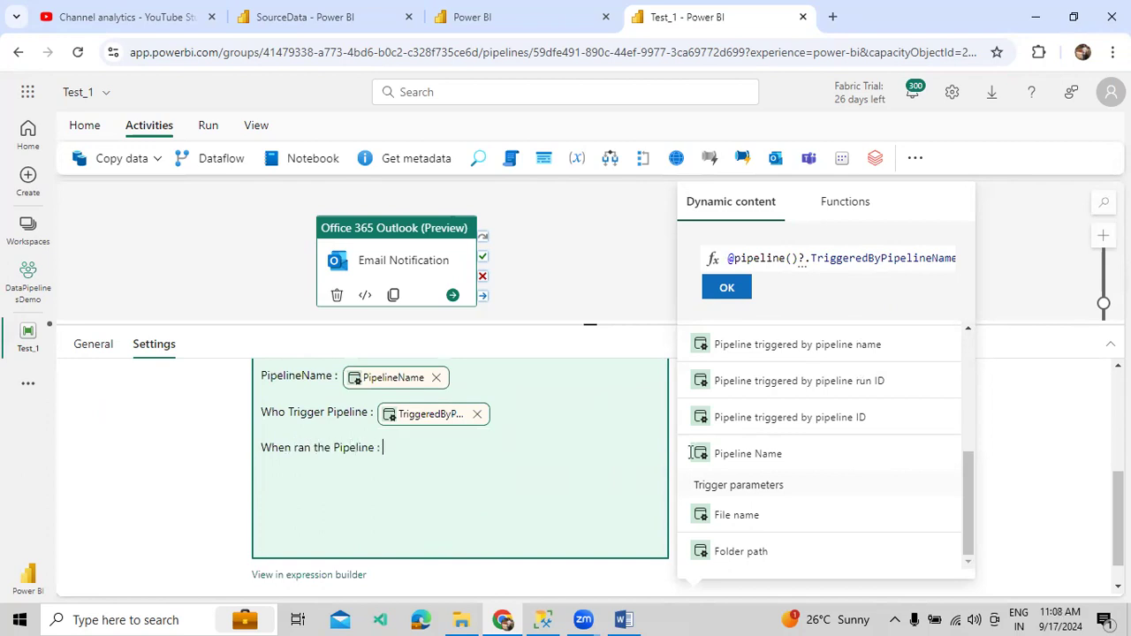
{"action": "left_click", "coordinate": [836, 258]}
- Replace the leftover expression with utcNow() from the Date functions and insert it
{"action": "key", "text": "ctrl+a"}
{"action": "key", "text": "BackSpace"}
{"action": "left_click", "coordinate": [831, 209]}
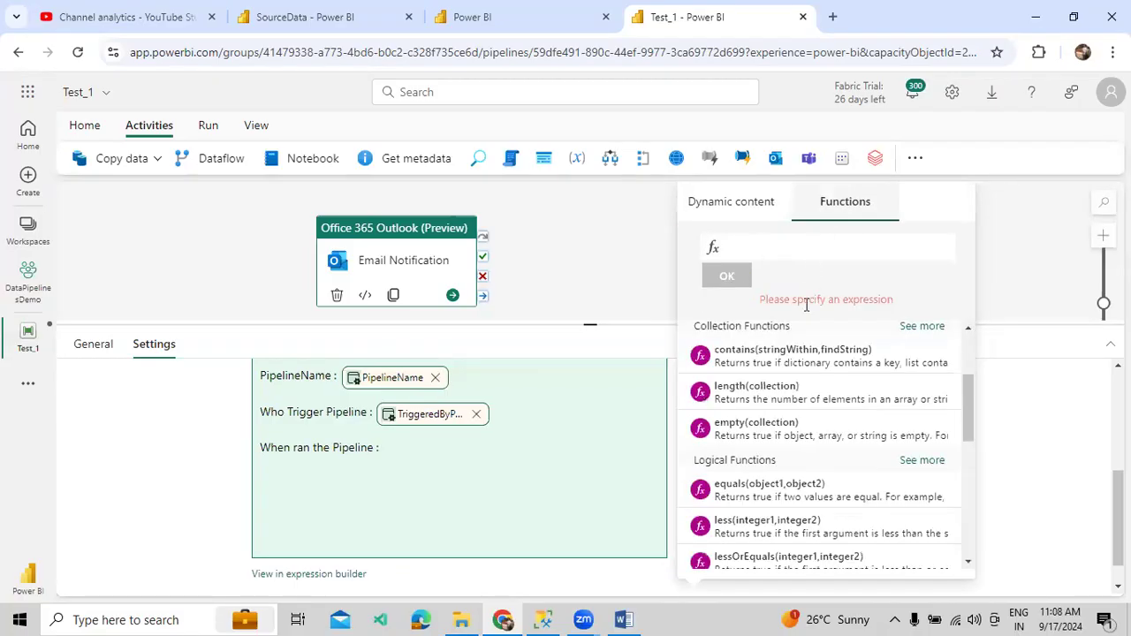
{"action": "left_click", "coordinate": [911, 327]}
{"action": "scroll", "coordinate": [848, 442], "scroll_direction": "down", "scroll_amount": 5}
{"action": "scroll", "coordinate": [822, 417], "scroll_direction": "down", "scroll_amount": 6}
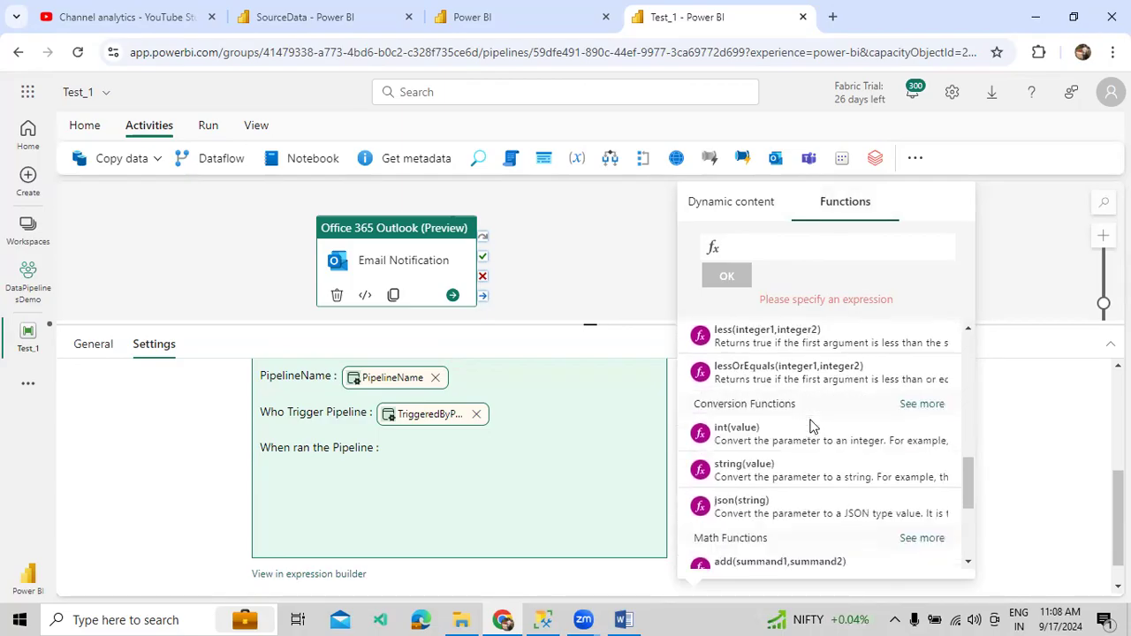
{"action": "scroll", "coordinate": [807, 428], "scroll_direction": "down", "scroll_amount": 1}
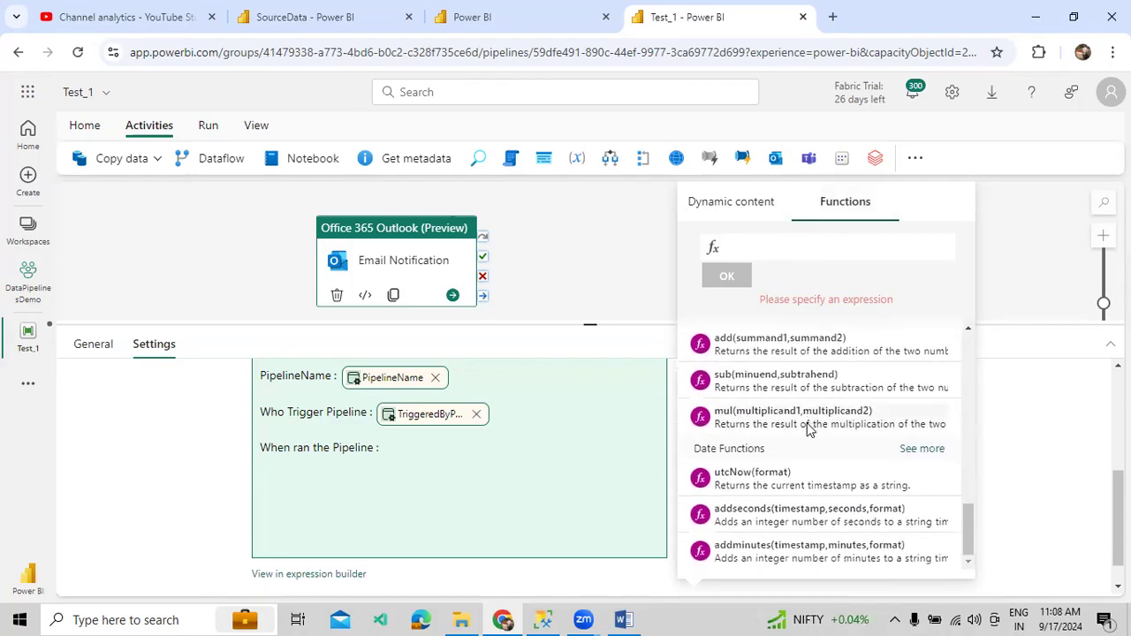
{"action": "left_click", "coordinate": [788, 474]}
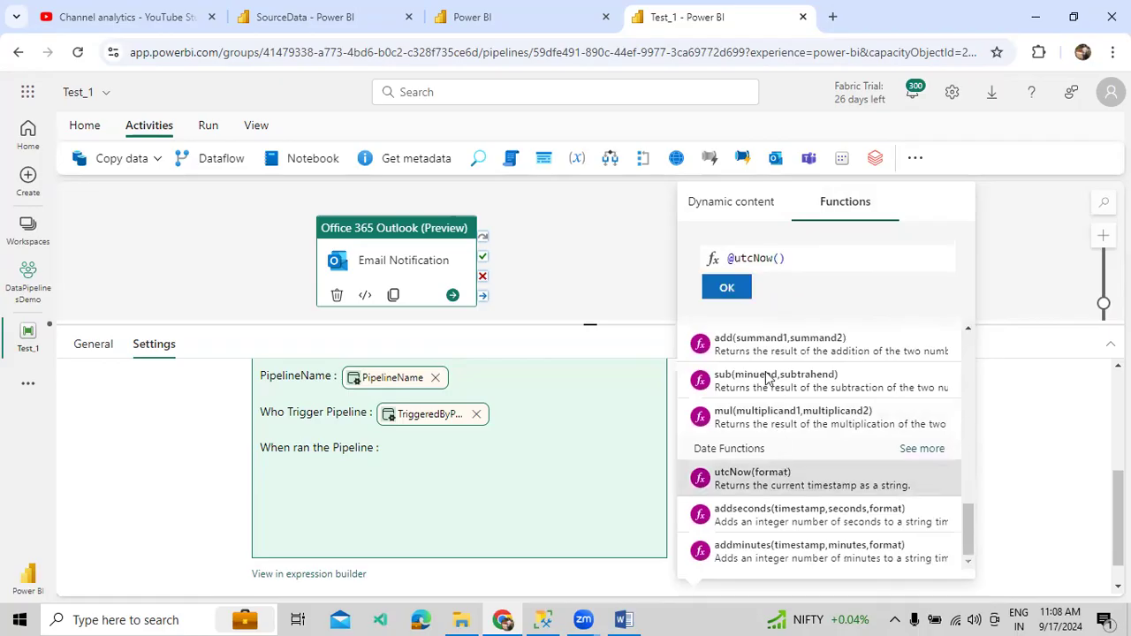
{"action": "left_click", "coordinate": [726, 287]}
{"action": "scroll", "coordinate": [570, 482], "scroll_direction": "up", "scroll_amount": 3}
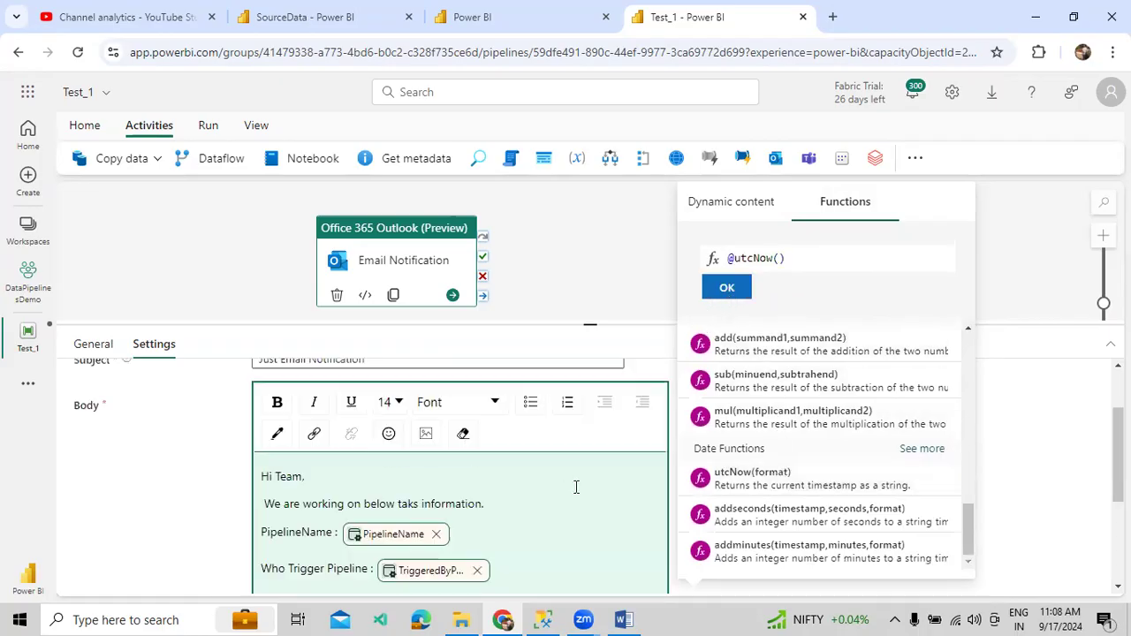
- Sign off the email body with 'Thanks,' followed by the sender's name
{"action": "left_click", "coordinate": [1040, 476]}
{"action": "scroll", "coordinate": [583, 512], "scroll_direction": "down", "scroll_amount": 3}
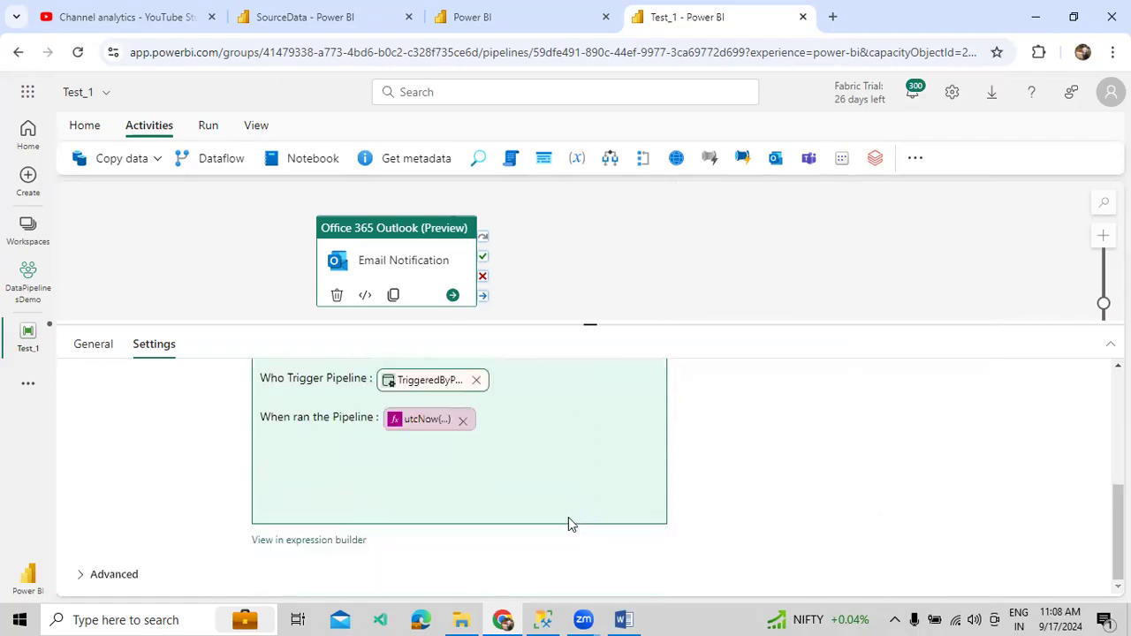
{"action": "left_click", "coordinate": [500, 420]}
{"action": "type", "text": "Thanks"}
{"action": "type", "text": "Venkateswar"}
{"action": "type", "text": "l uG"}
{"action": "key", "text": "BackSpace"}
{"action": "key", "text": "BackSpace"}
{"action": "key", "text": "BackSpace"}
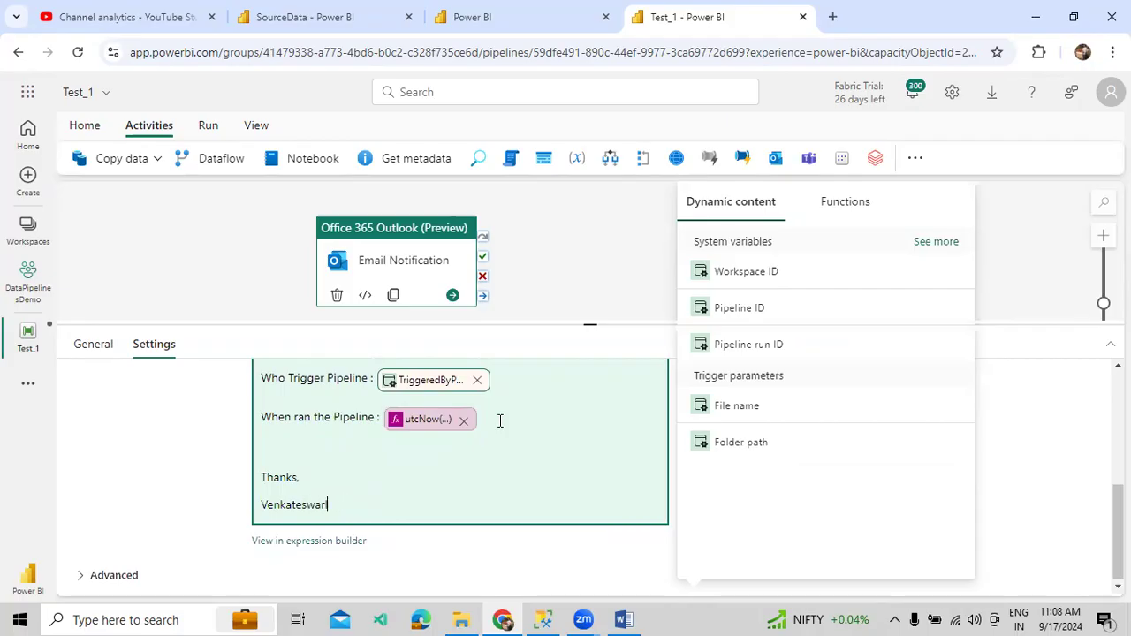
{"action": "type", "text": "u G."}
{"action": "left_click", "coordinate": [1000, 452]}
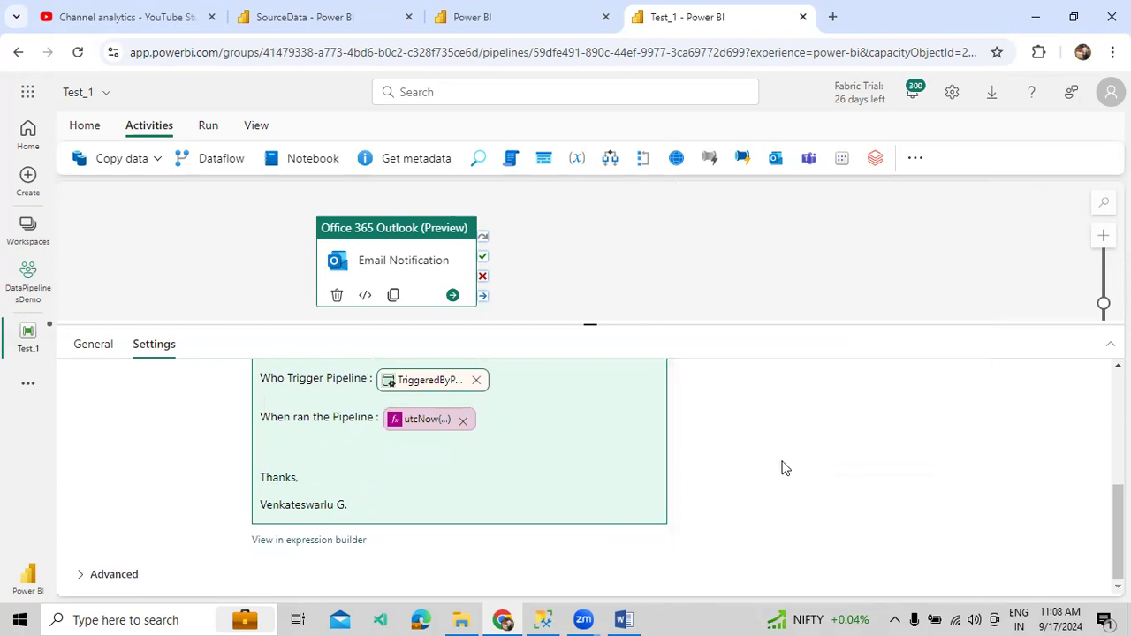
{"action": "scroll", "coordinate": [548, 426], "scroll_direction": "up", "scroll_amount": 5}
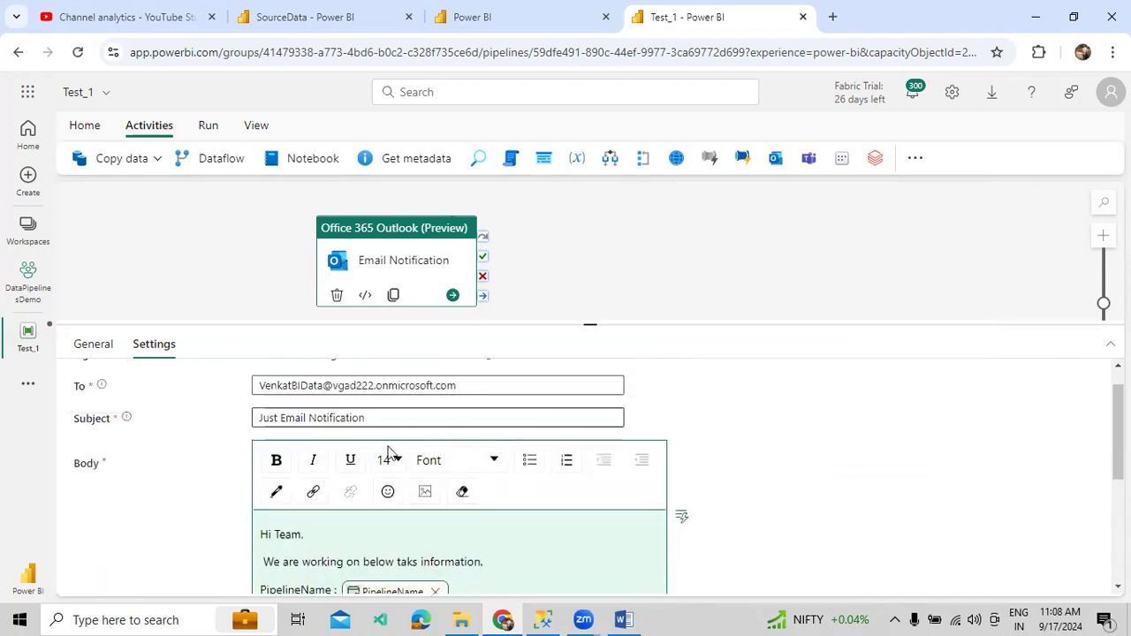
- Try the emoji picker, then review the recipient, subject and body
{"action": "left_click", "coordinate": [392, 492]}
{"action": "left_click", "coordinate": [764, 491]}
{"action": "scroll", "coordinate": [761, 490], "scroll_direction": "down", "scroll_amount": 1}
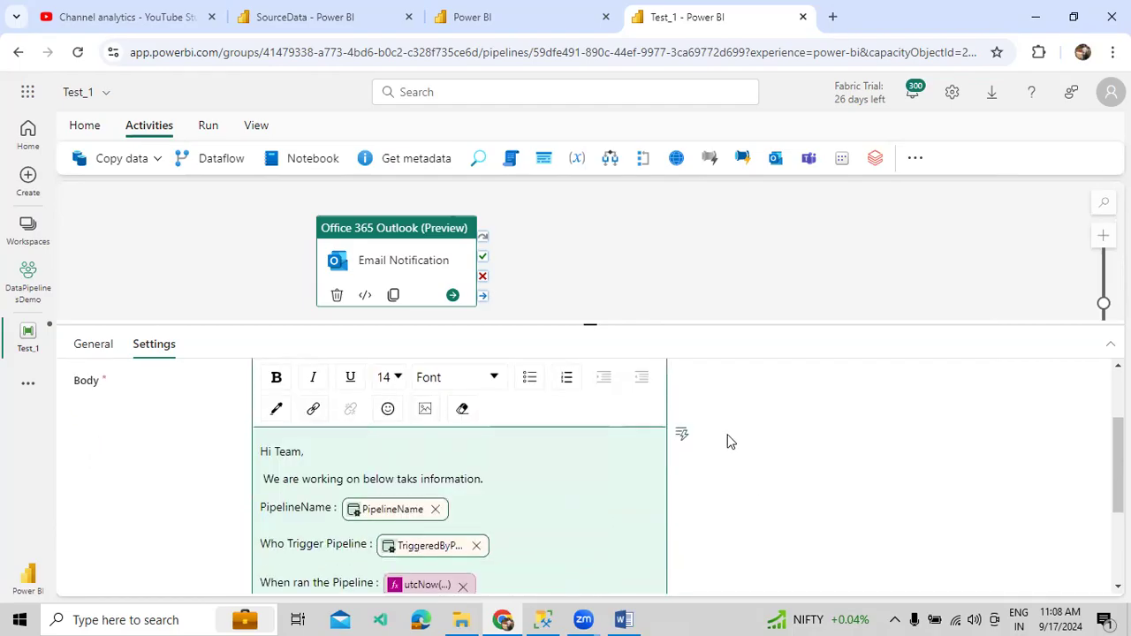
{"action": "scroll", "coordinate": [608, 469], "scroll_direction": "up", "scroll_amount": 2}
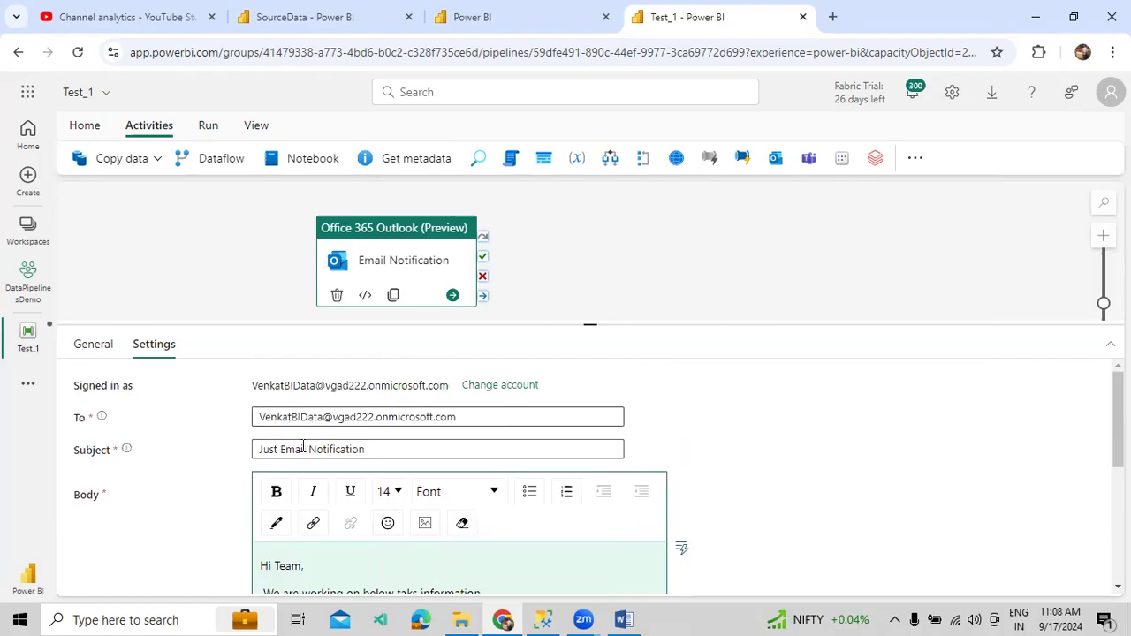
{"action": "scroll", "coordinate": [355, 447], "scroll_direction": "down", "scroll_amount": 1}
{"action": "scroll", "coordinate": [310, 487], "scroll_direction": "down", "scroll_amount": 2}
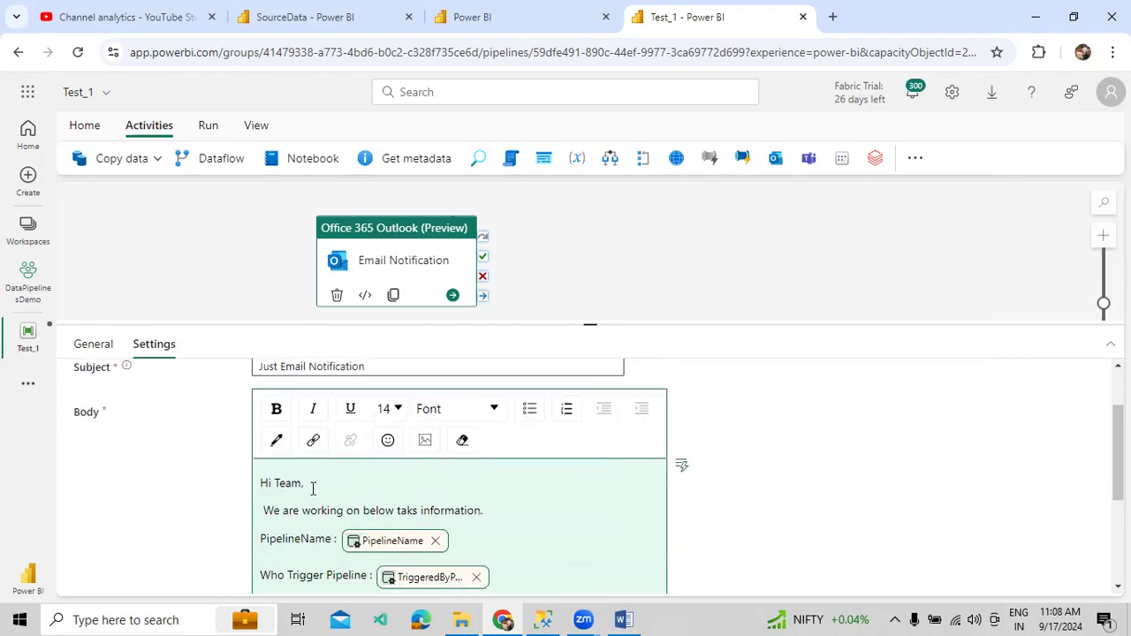
{"action": "scroll", "coordinate": [318, 486], "scroll_direction": "up", "scroll_amount": 3}
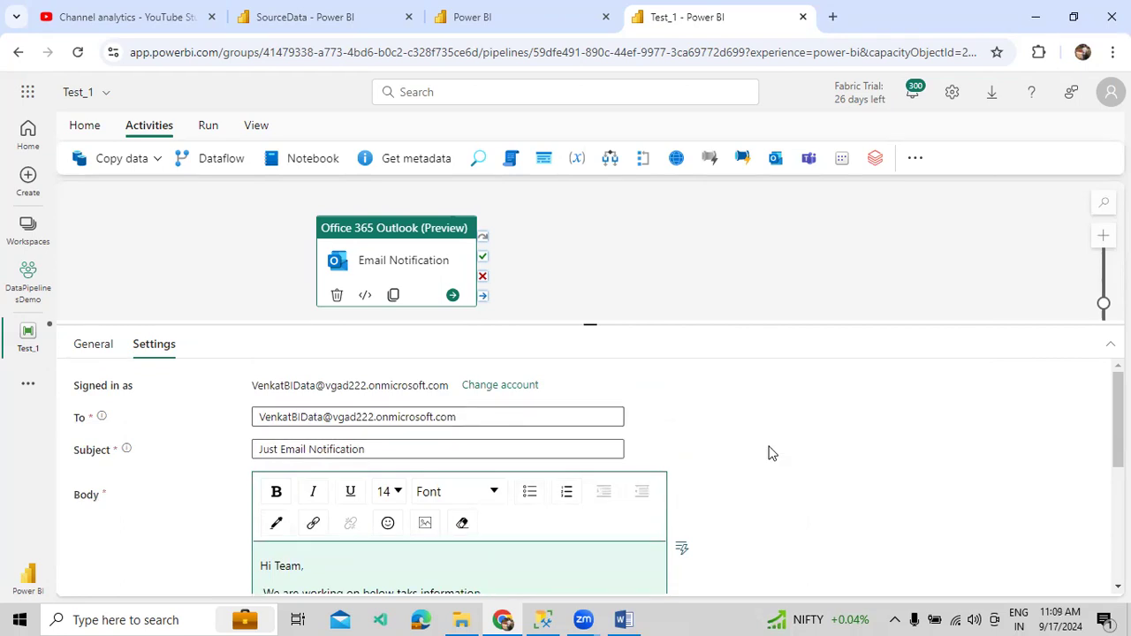
{"action": "scroll", "coordinate": [751, 458], "scroll_direction": "down", "scroll_amount": 4}
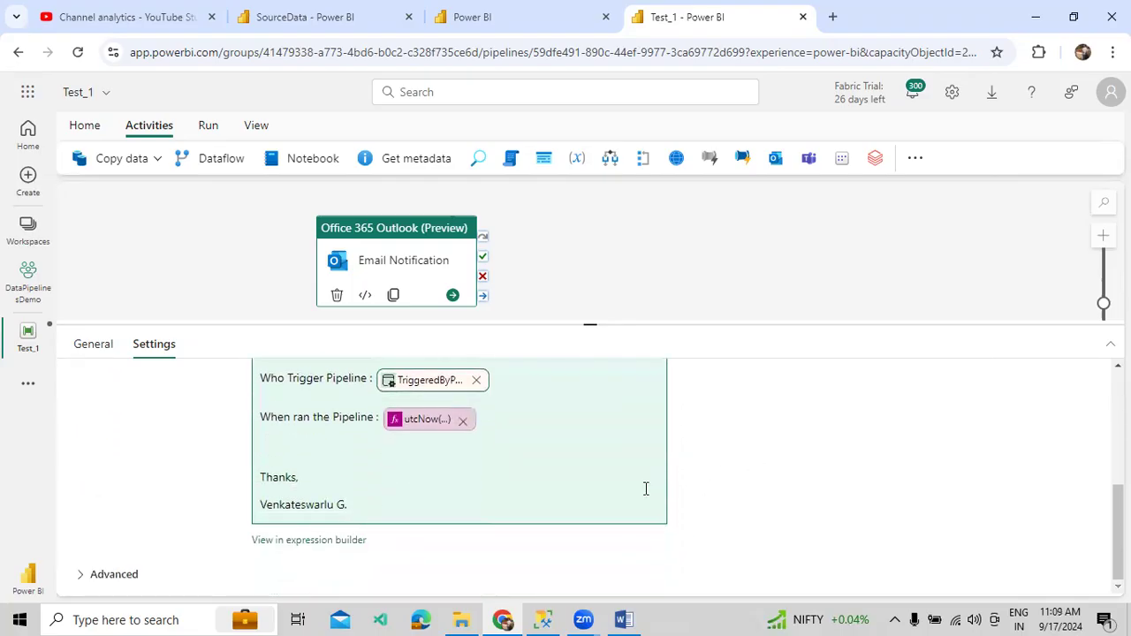
{"action": "left_click", "coordinate": [137, 576]}
{"action": "scroll", "coordinate": [152, 570], "scroll_direction": "down", "scroll_amount": 1}
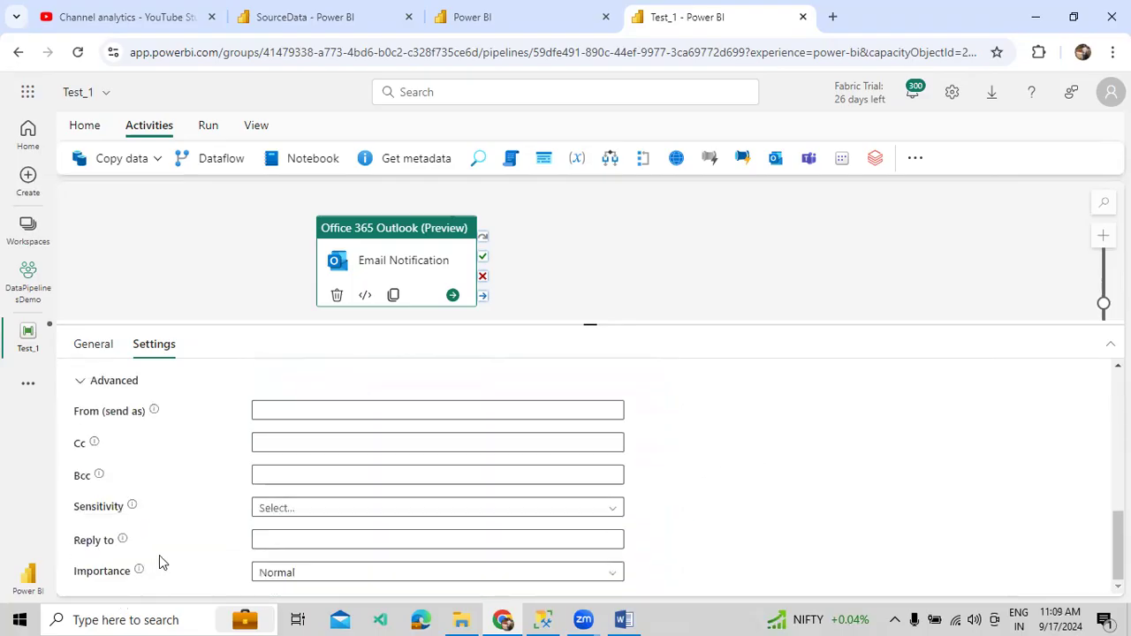
{"action": "left_click", "coordinate": [257, 411]}
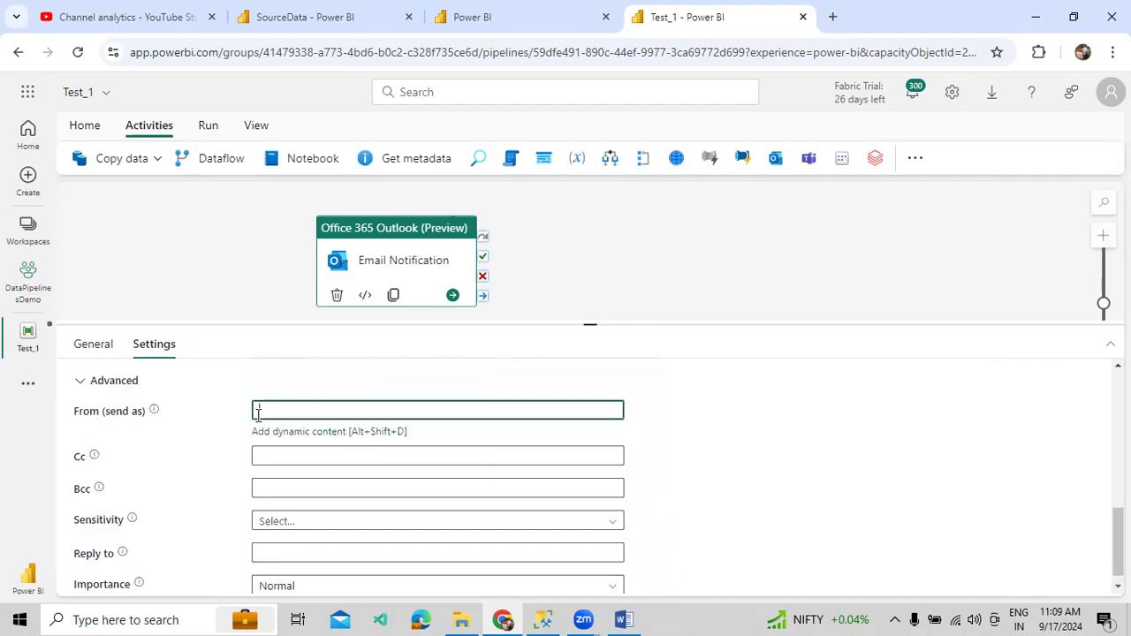
{"action": "left_click", "coordinate": [271, 447]}
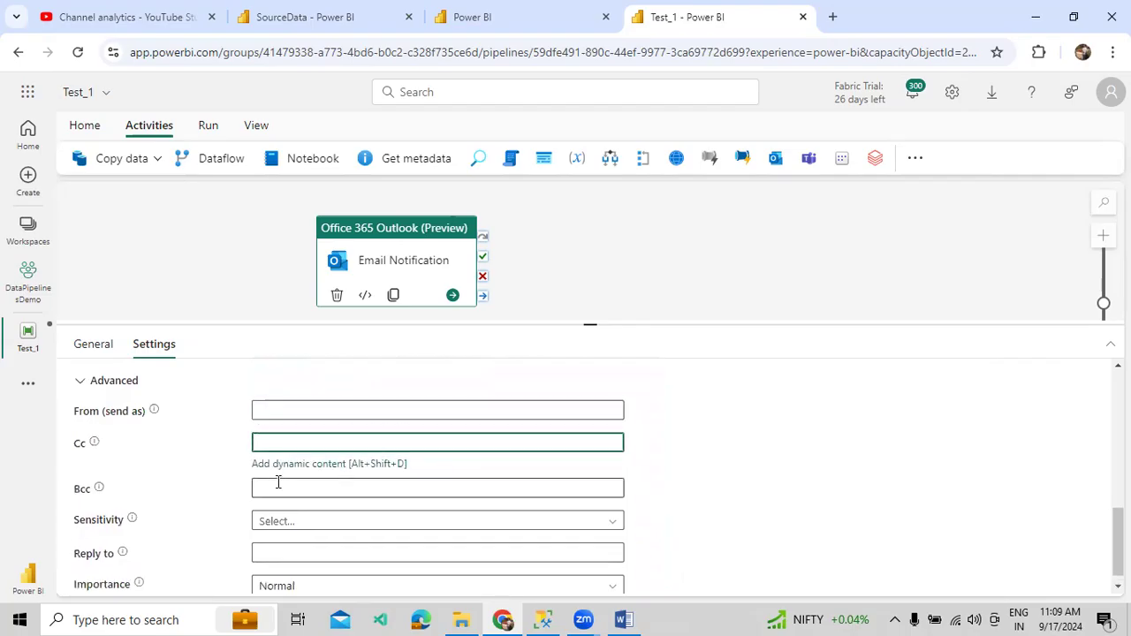
{"action": "scroll", "coordinate": [386, 541], "scroll_direction": "down", "scroll_amount": 1}
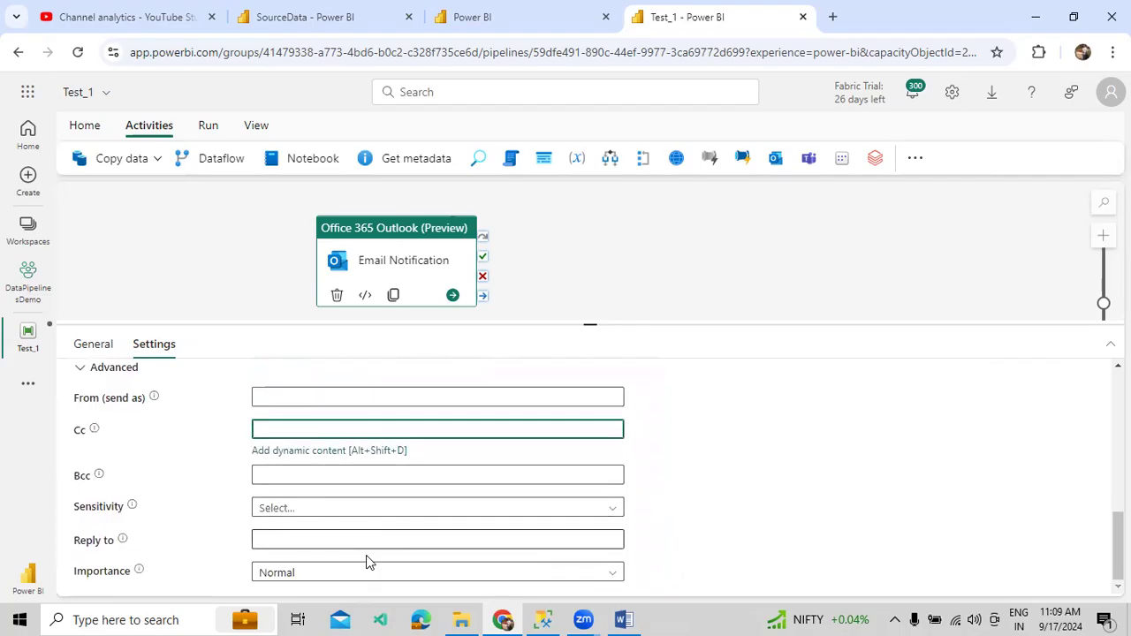
{"action": "left_click", "coordinate": [359, 581]}
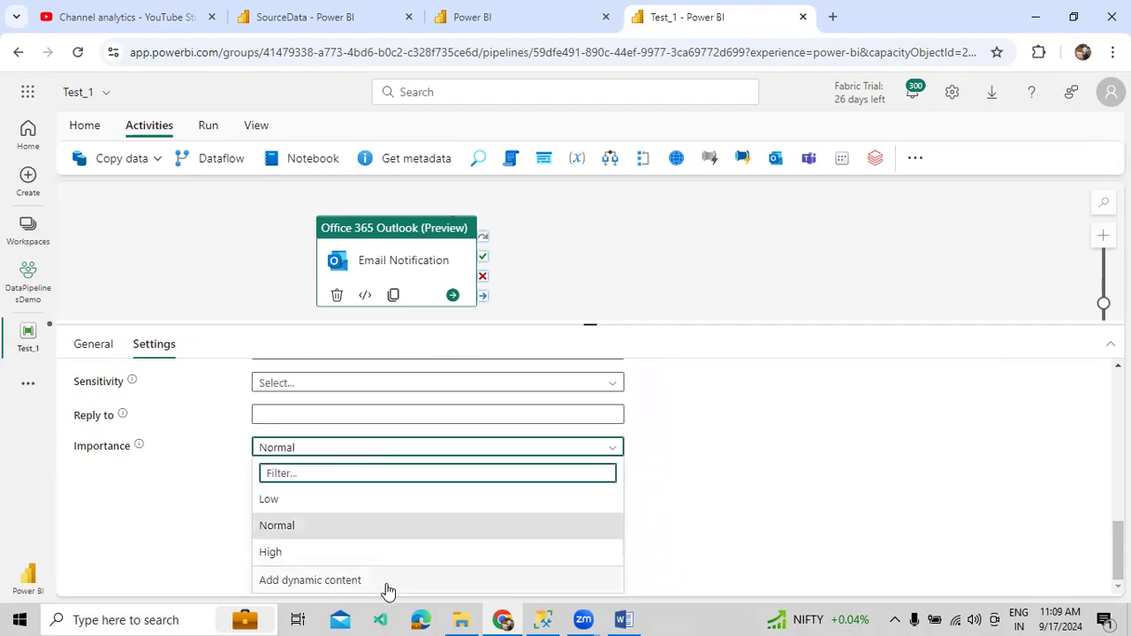
{"action": "left_click", "coordinate": [641, 535]}
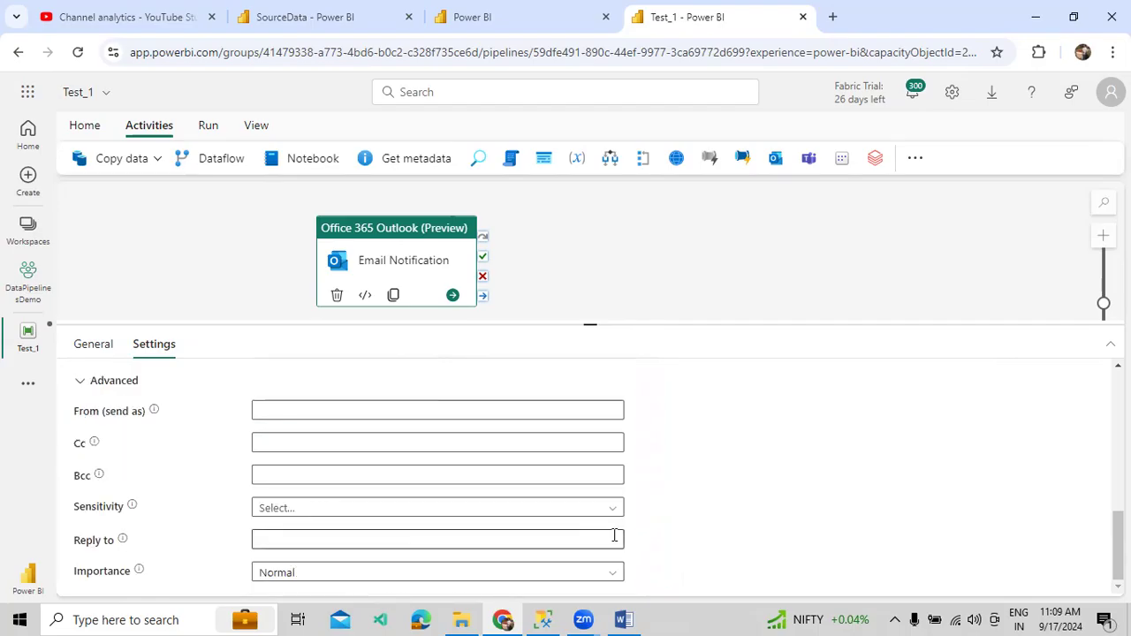
{"action": "scroll", "coordinate": [610, 534], "scroll_direction": "up", "scroll_amount": 2}
{"action": "scroll", "coordinate": [204, 519], "scroll_direction": "down", "scroll_amount": 1}
{"action": "left_click", "coordinate": [87, 464]}
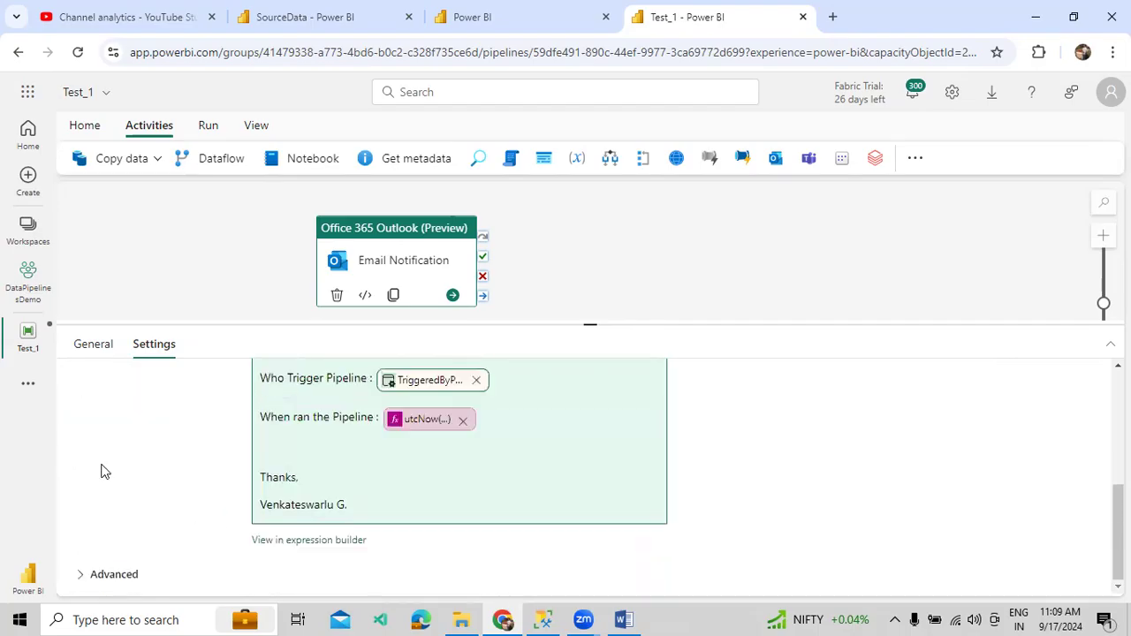
{"action": "left_click", "coordinate": [331, 543]}
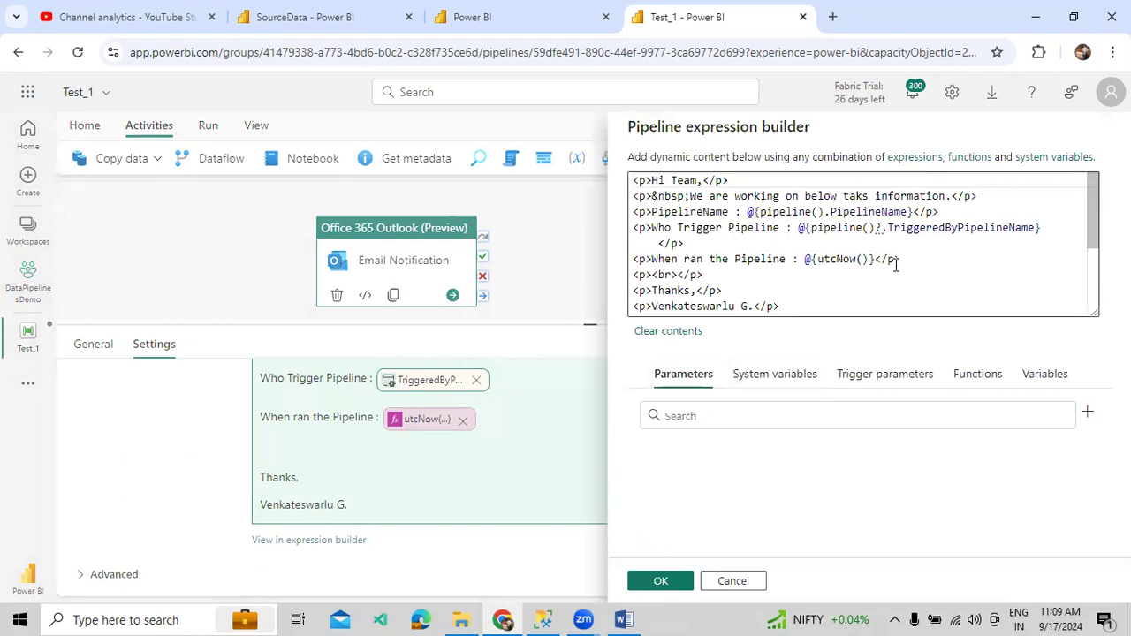
{"action": "scroll", "coordinate": [895, 265], "scroll_direction": "down", "scroll_amount": 2}
{"action": "scroll", "coordinate": [895, 265], "scroll_direction": "up", "scroll_amount": 3}
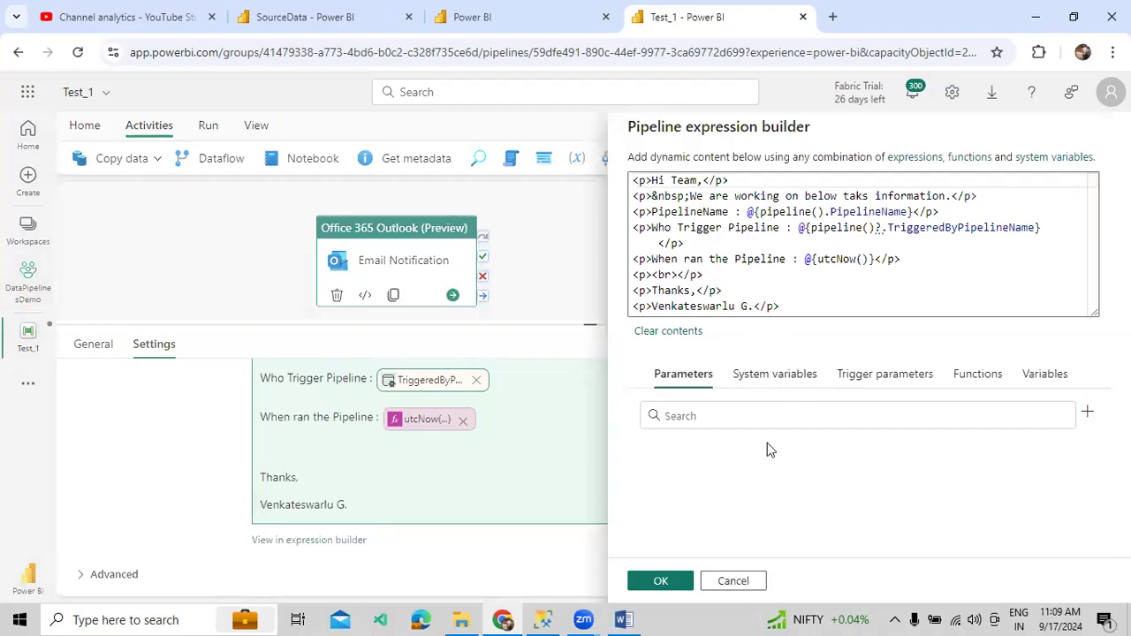
{"action": "left_click", "coordinate": [745, 581]}
{"action": "scroll", "coordinate": [565, 455], "scroll_direction": "up", "scroll_amount": 5}
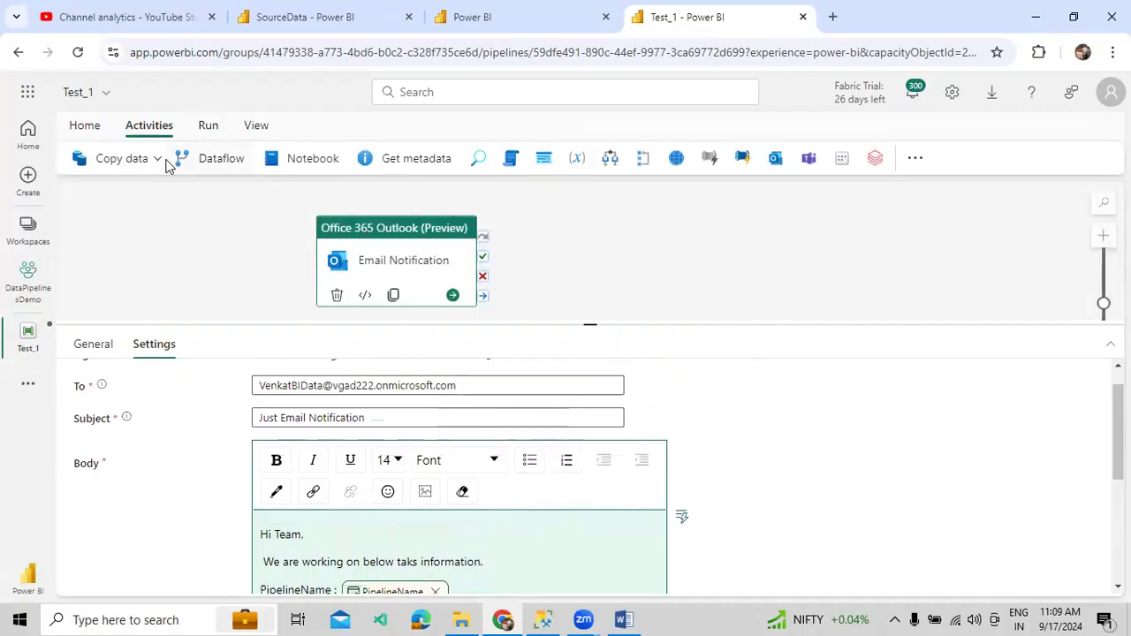
- Save and run the Test_1 pipeline, then open Outlook from the app launcher
{"action": "left_click", "coordinate": [204, 129]}
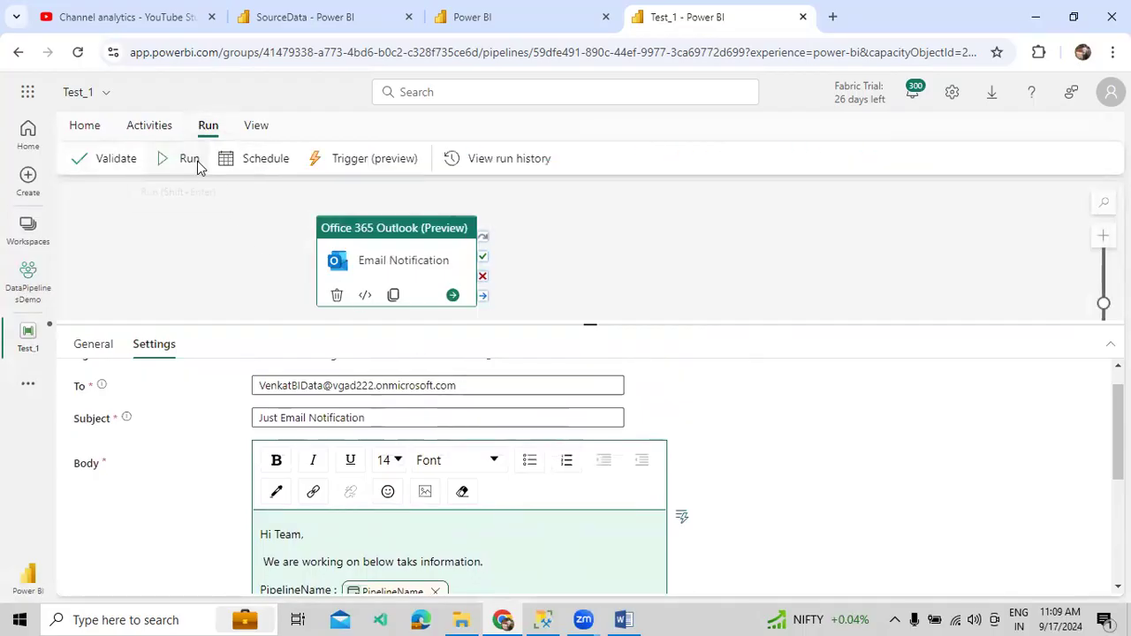
{"action": "left_click", "coordinate": [197, 161]}
{"action": "left_click", "coordinate": [543, 400]}
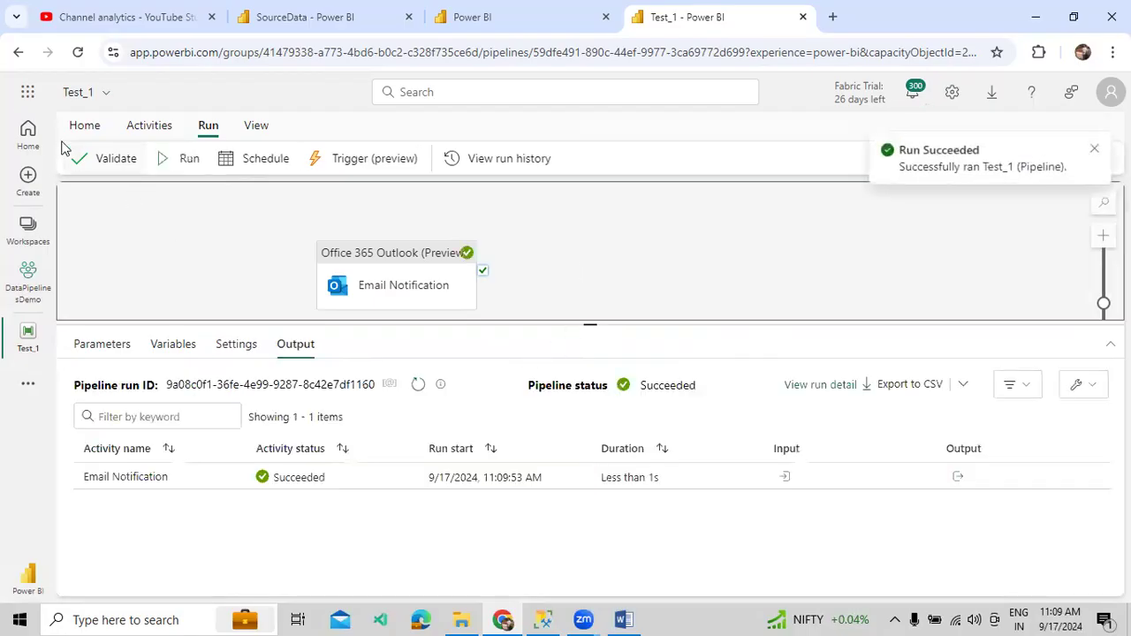
{"action": "left_click", "coordinate": [27, 94]}
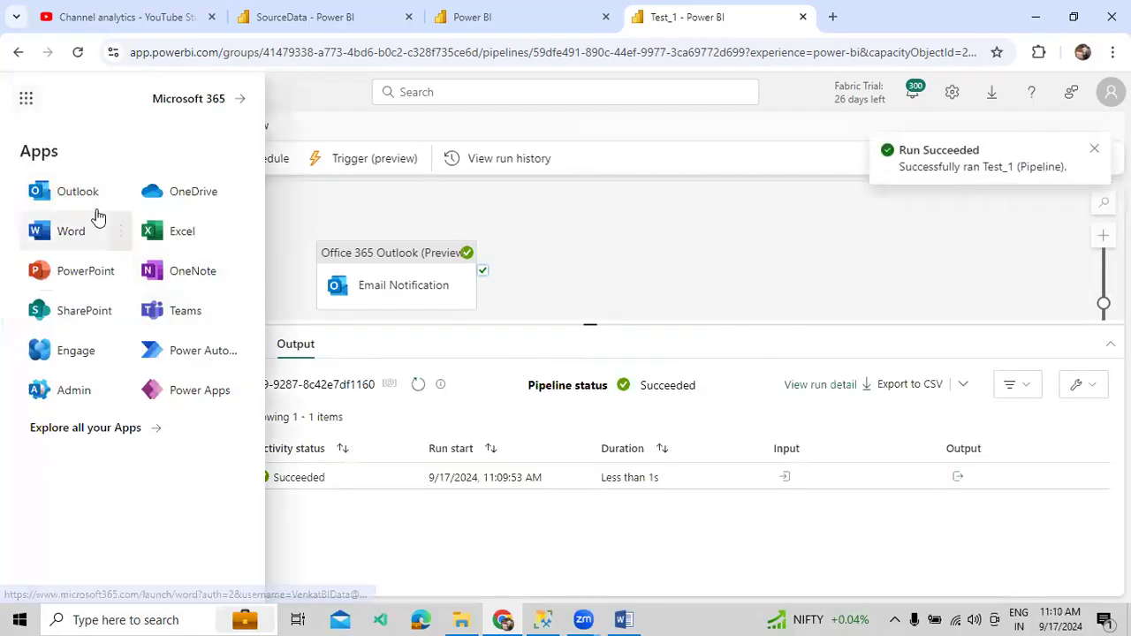
{"action": "left_click", "coordinate": [78, 191]}
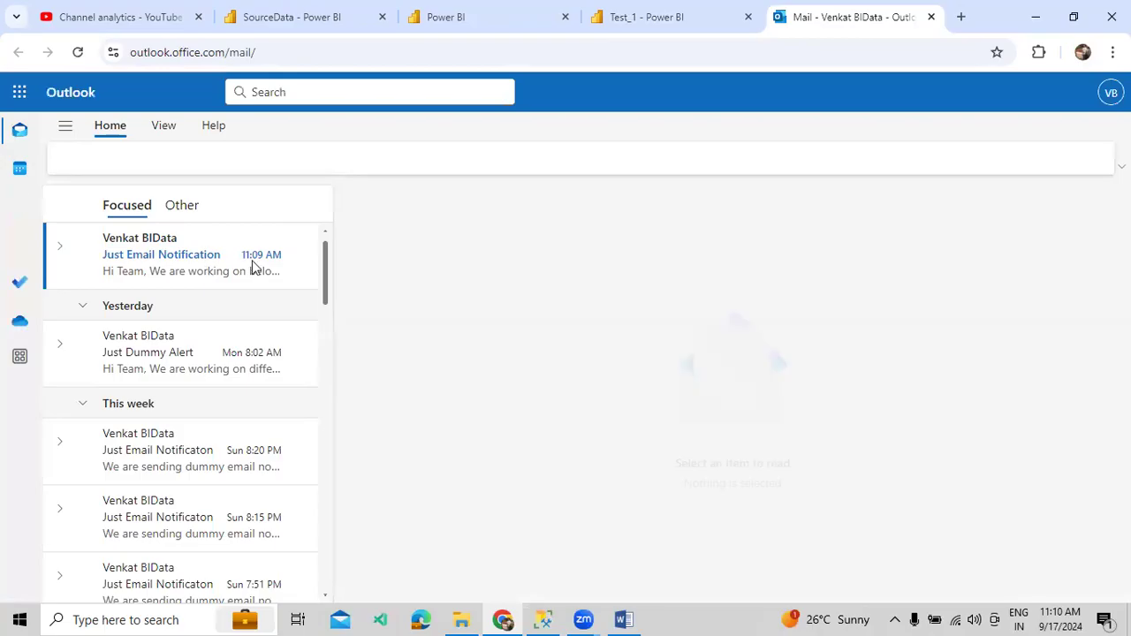
- Check the Just Email Notification message's pipeline name, trigger and timestamp, then return to Test_1
{"action": "left_click", "coordinate": [192, 263]}
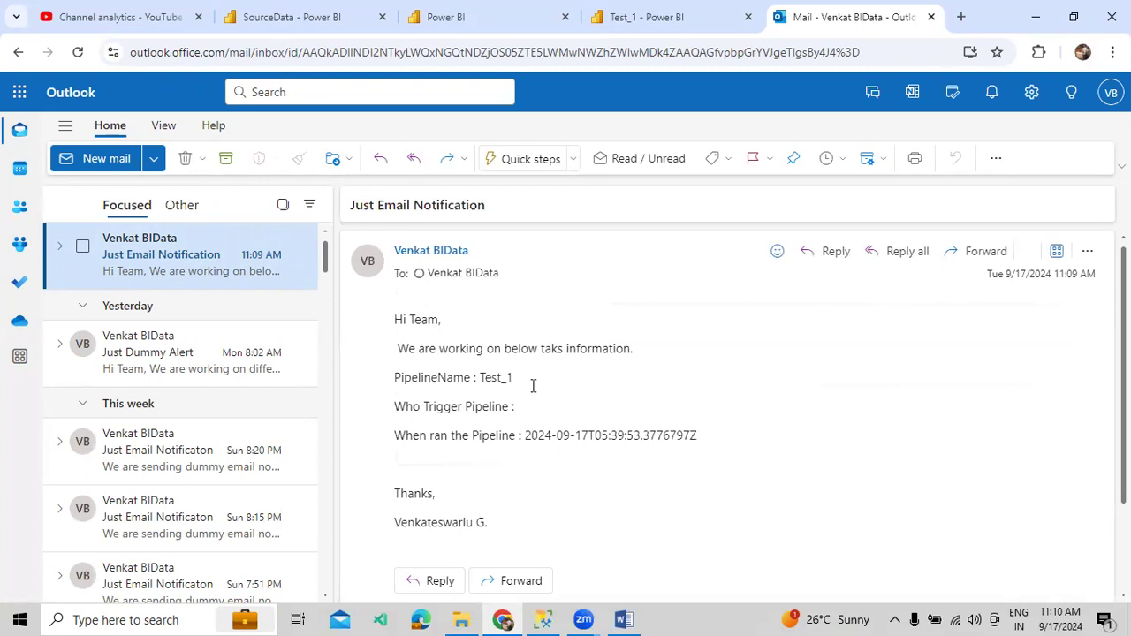
{"action": "left_click_drag", "start_coordinate": [430, 378], "coordinate": [518, 411]}
{"action": "left_click", "coordinate": [538, 413]}
{"action": "left_click_drag", "start_coordinate": [436, 438], "coordinate": [712, 442]}
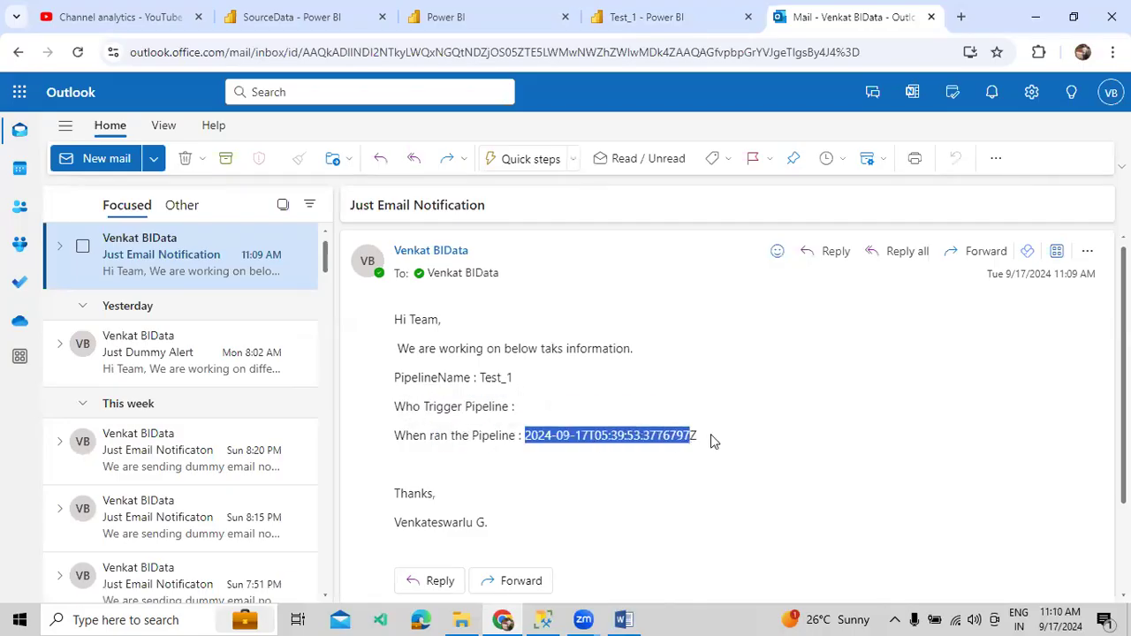
{"action": "left_click", "coordinate": [498, 377]}
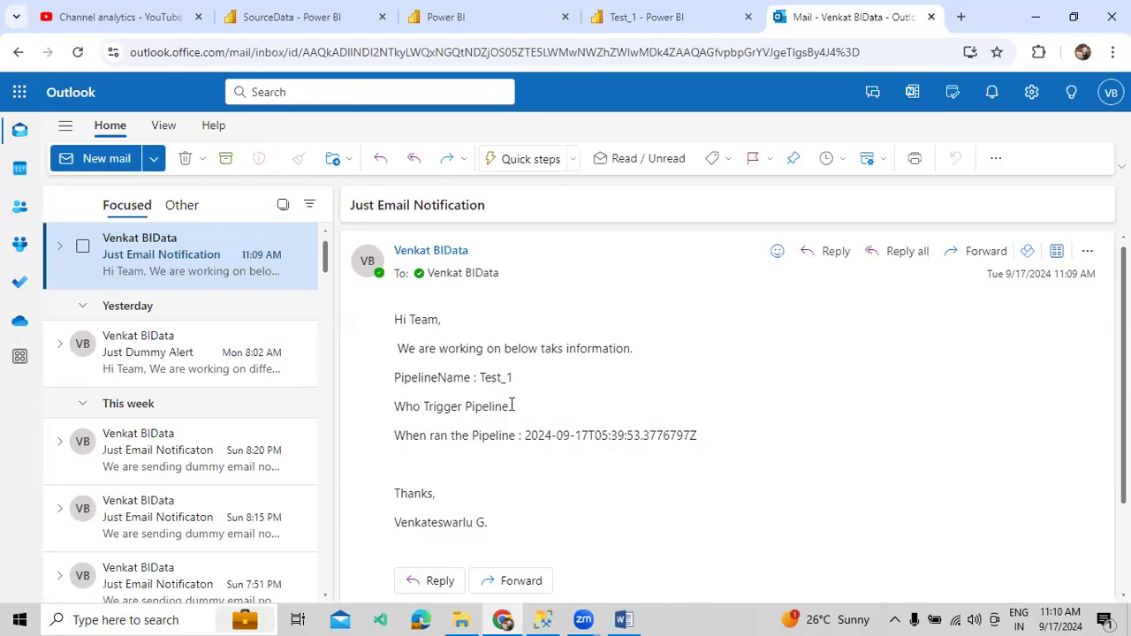
{"action": "left_click_drag", "start_coordinate": [528, 411], "coordinate": [426, 375]}
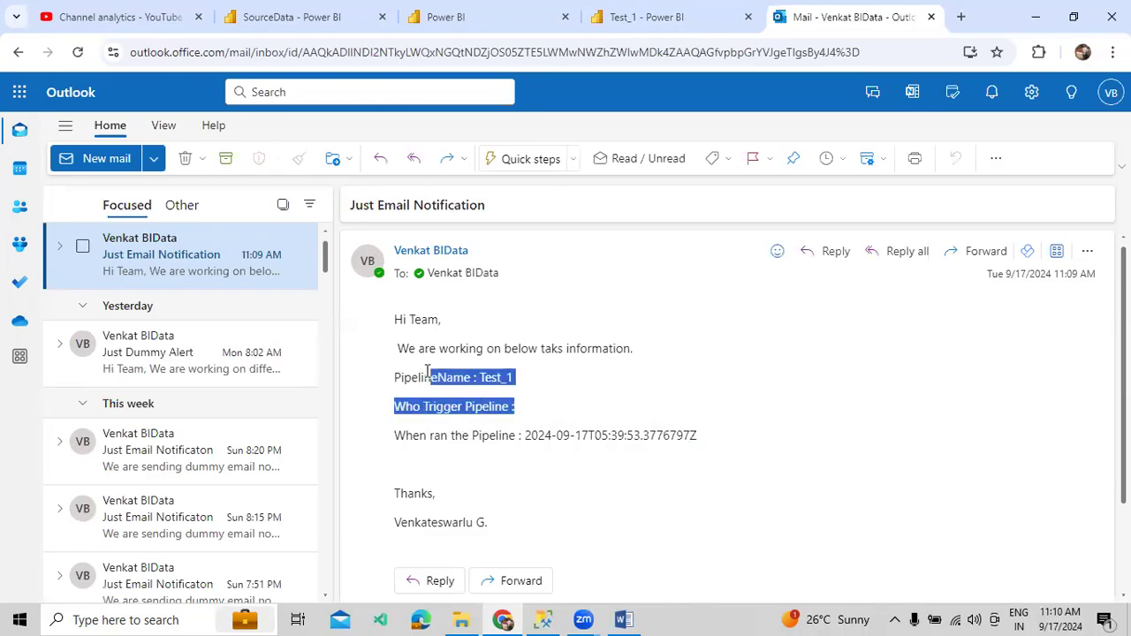
{"action": "left_click", "coordinate": [519, 409]}
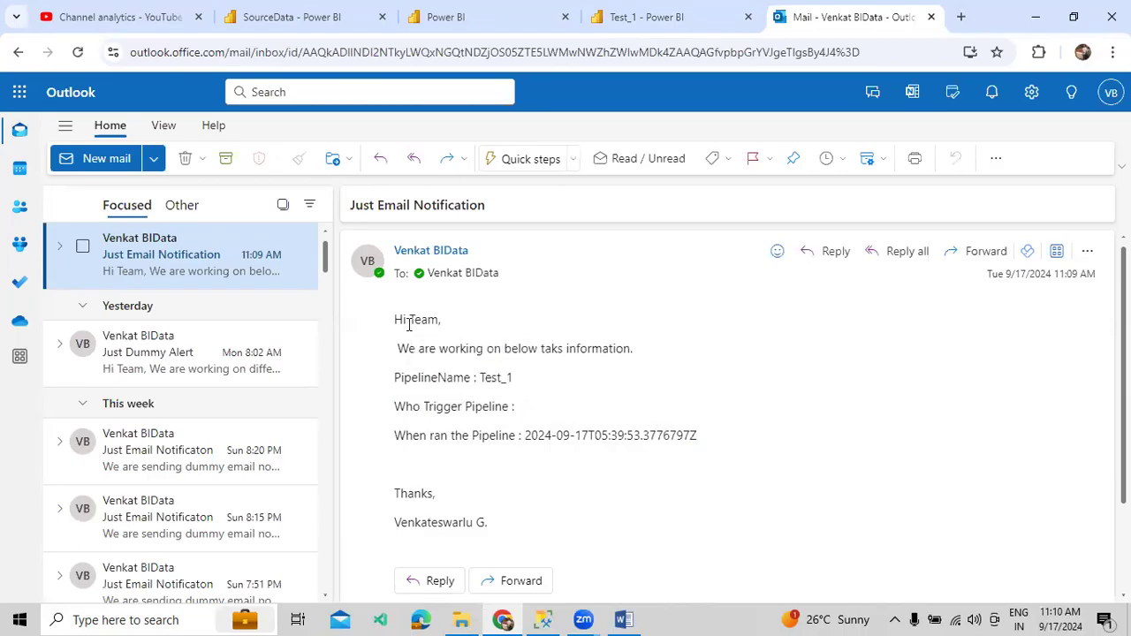
{"action": "scroll", "coordinate": [480, 379], "scroll_direction": "down", "scroll_amount": 3}
{"action": "scroll", "coordinate": [480, 379], "scroll_direction": "up", "scroll_amount": 3}
{"action": "left_click", "coordinate": [703, 27]}
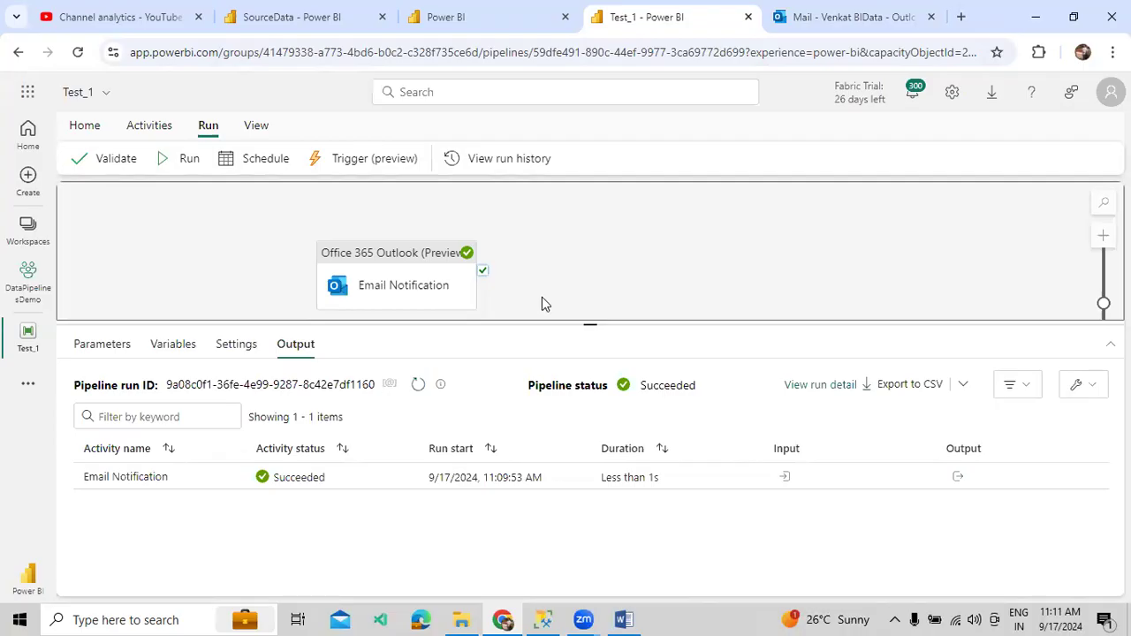
{"action": "left_click", "coordinate": [412, 295]}
- Add a Teams activity on Email Notification's success path, then search Windows for Teams
{"action": "scroll", "coordinate": [379, 468], "scroll_direction": "down", "scroll_amount": 1}
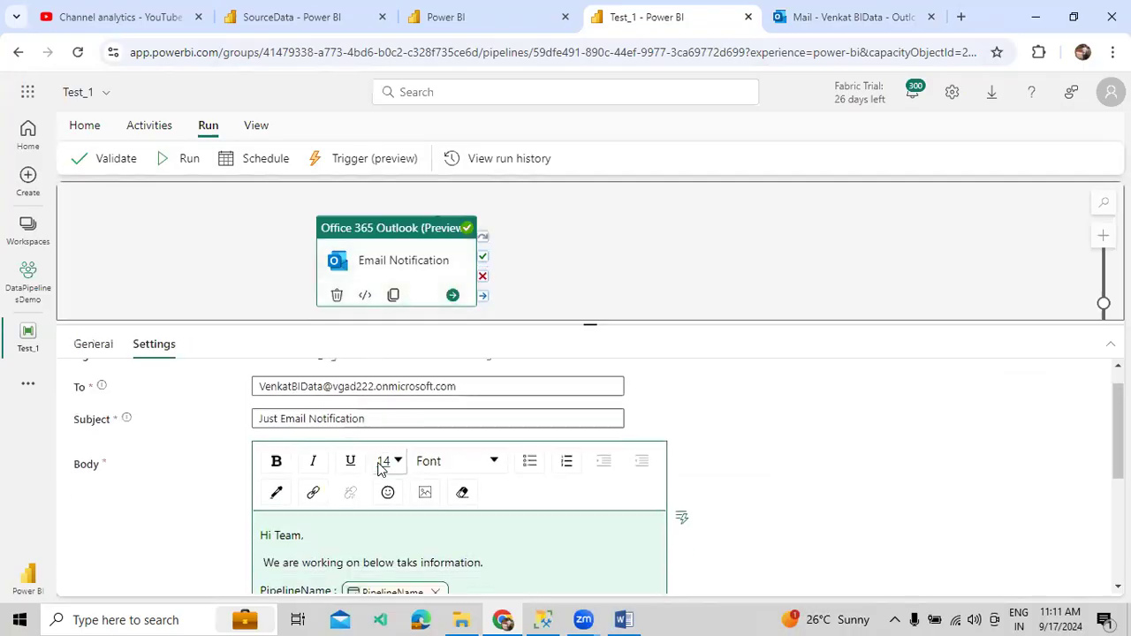
{"action": "scroll", "coordinate": [379, 466], "scroll_direction": "down", "scroll_amount": 3}
{"action": "scroll", "coordinate": [378, 464], "scroll_direction": "up", "scroll_amount": 5}
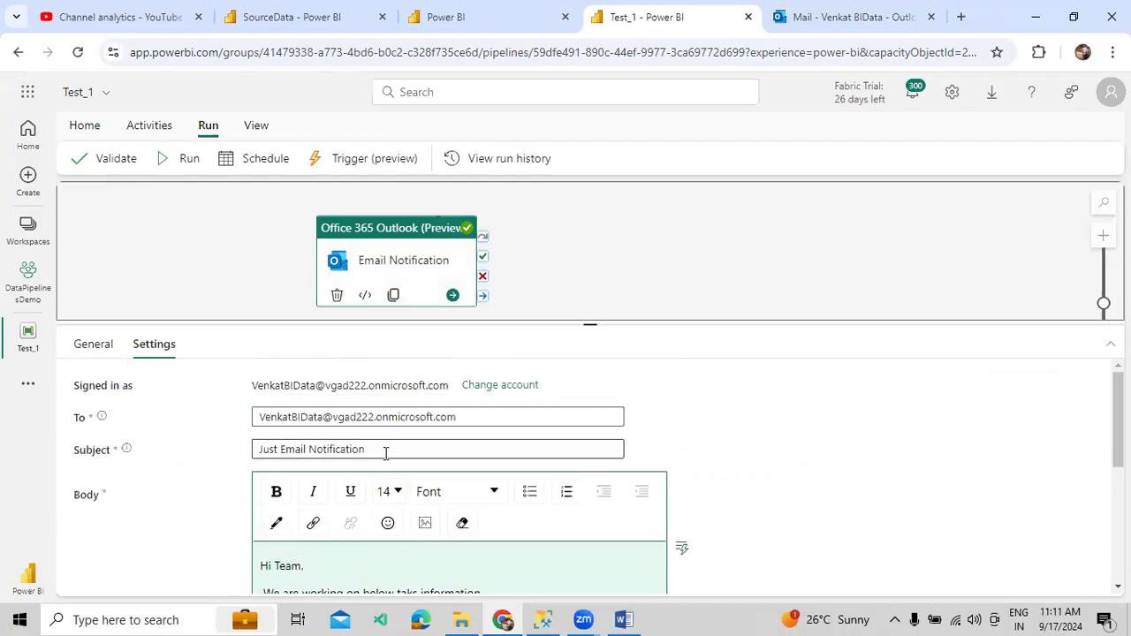
{"action": "left_click", "coordinate": [535, 270]}
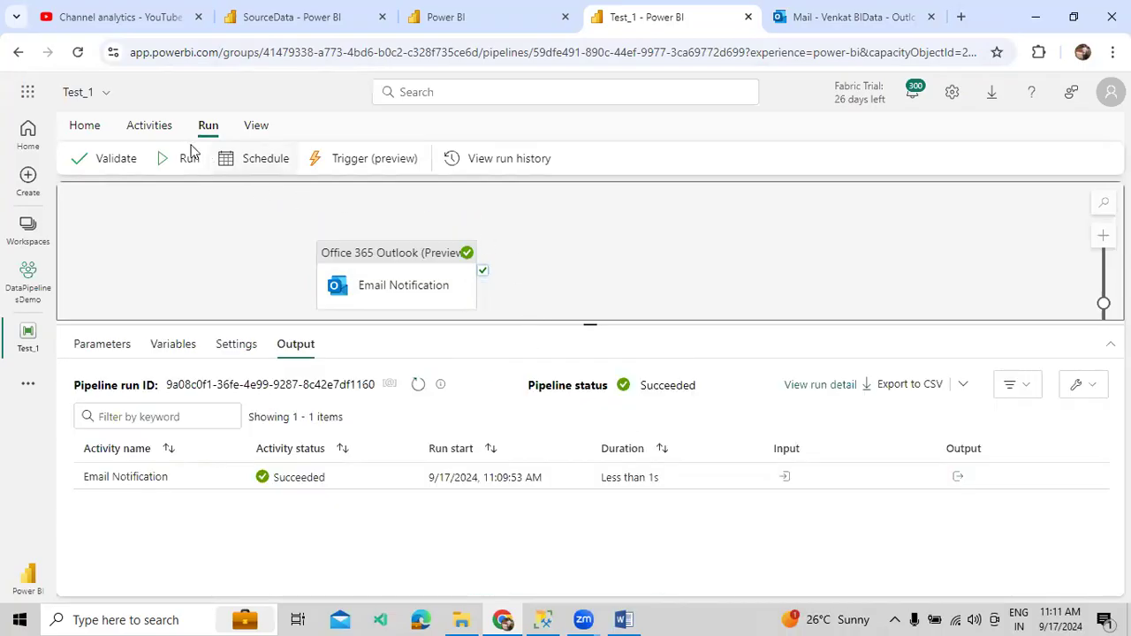
{"action": "left_click", "coordinate": [131, 125]}
{"action": "left_click", "coordinate": [809, 161]}
{"action": "left_click_drag", "start_coordinate": [482, 274], "coordinate": [565, 270]}
{"action": "left_click", "coordinate": [565, 270]}
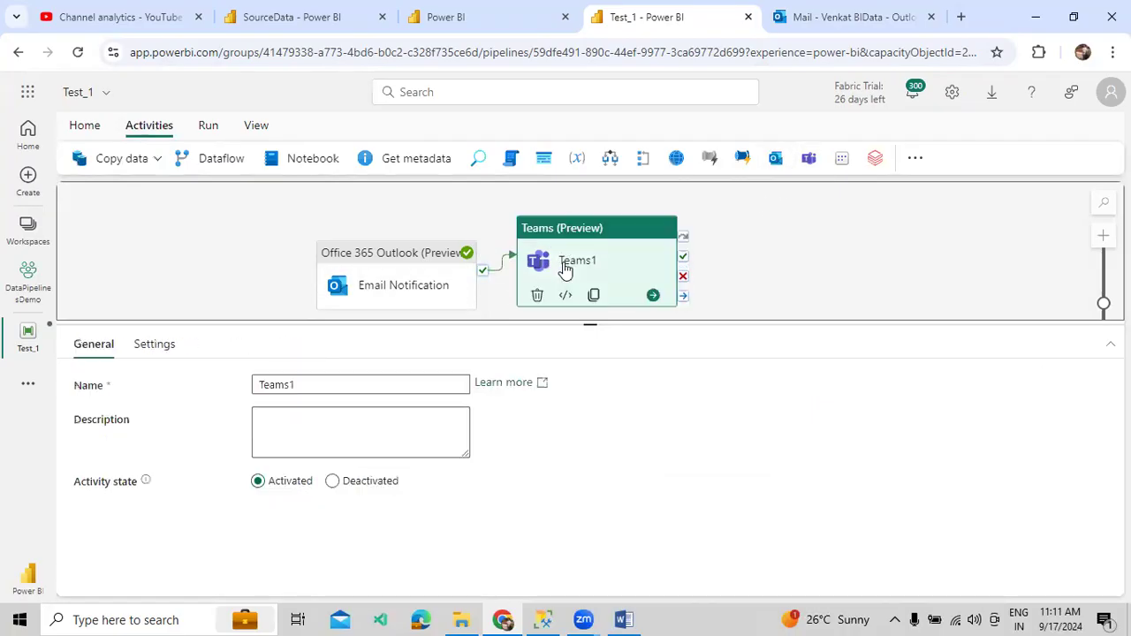
{"action": "left_click", "coordinate": [162, 617]}
{"action": "type", "text": "Teams"}
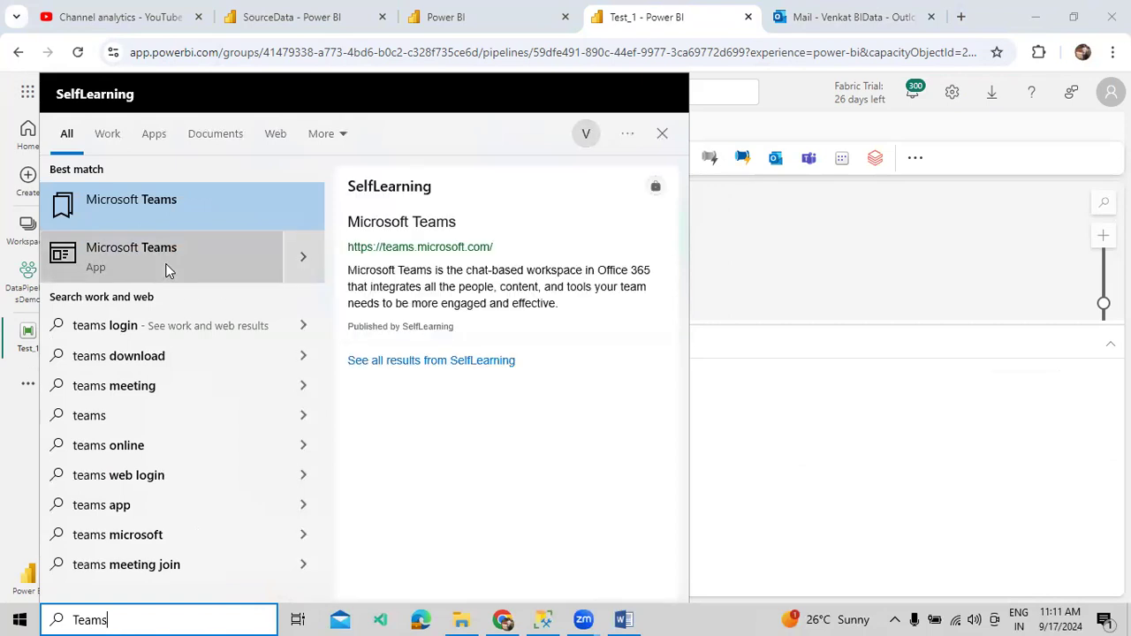
- Launch and maximize Microsoft Teams to view SelfLearning's General channel, then minimize it
{"action": "left_click", "coordinate": [217, 273]}
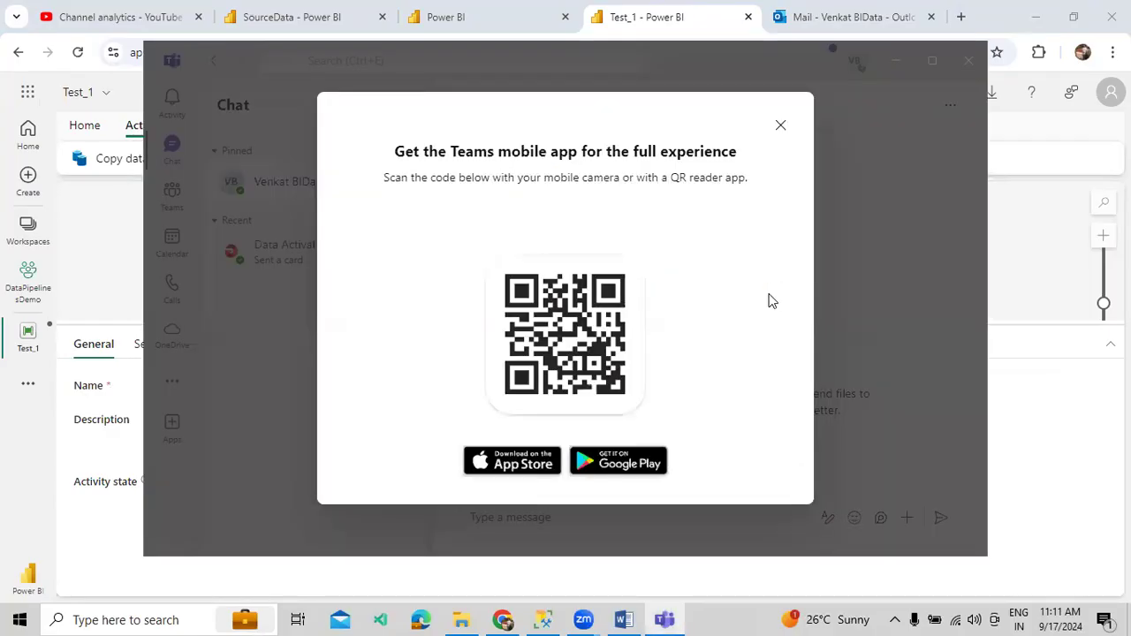
{"action": "left_click", "coordinate": [781, 129]}
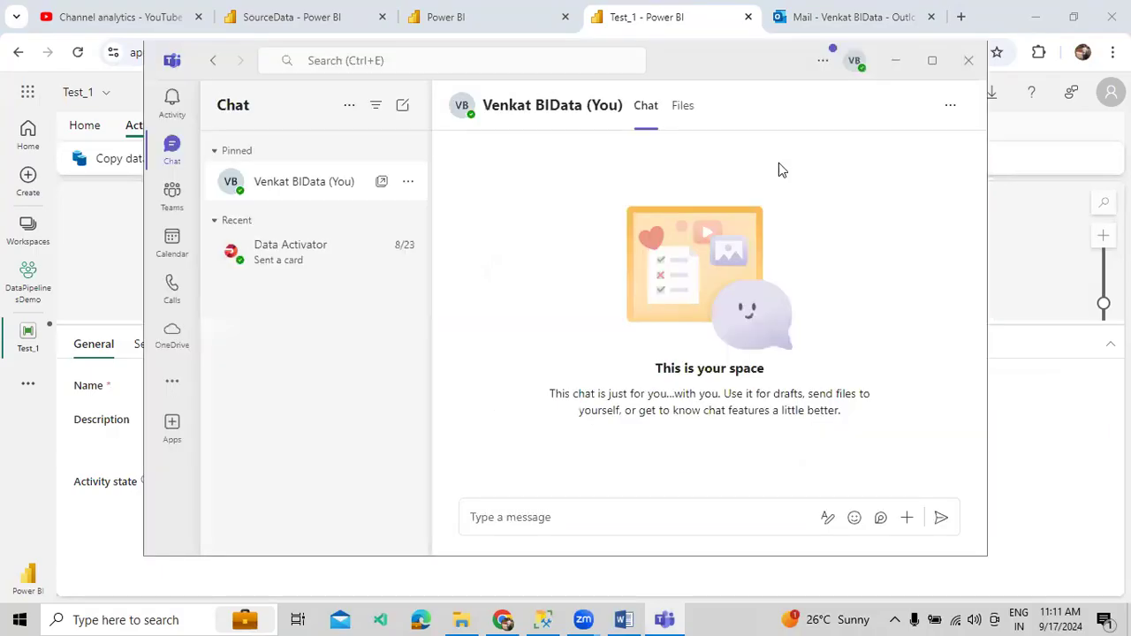
{"action": "left_click", "coordinate": [931, 61]}
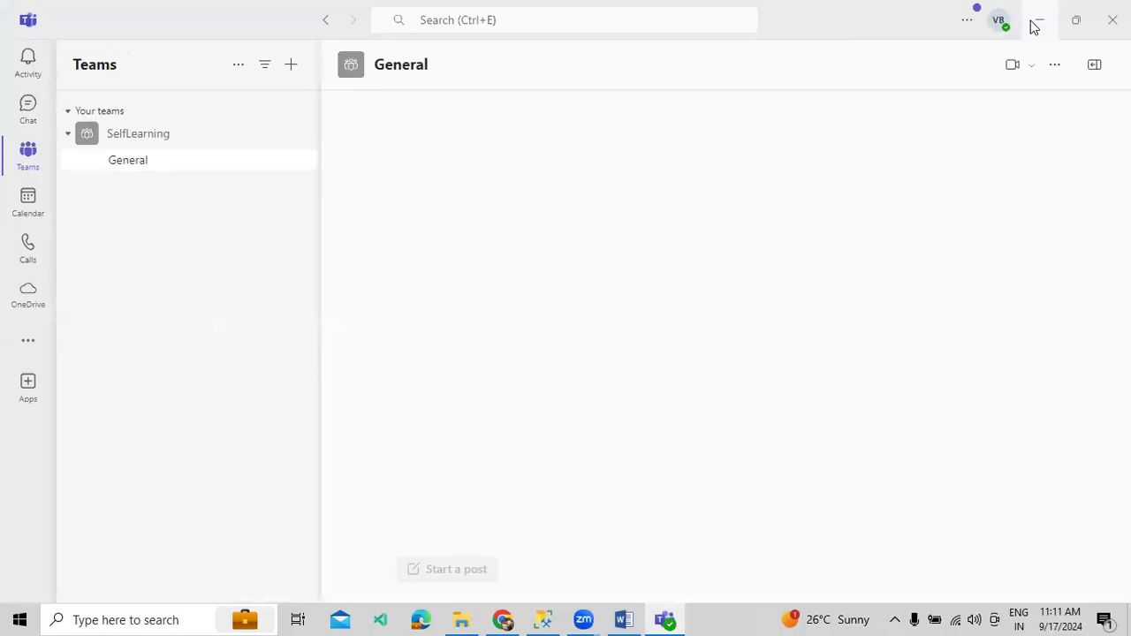
{"action": "left_click", "coordinate": [1037, 22]}
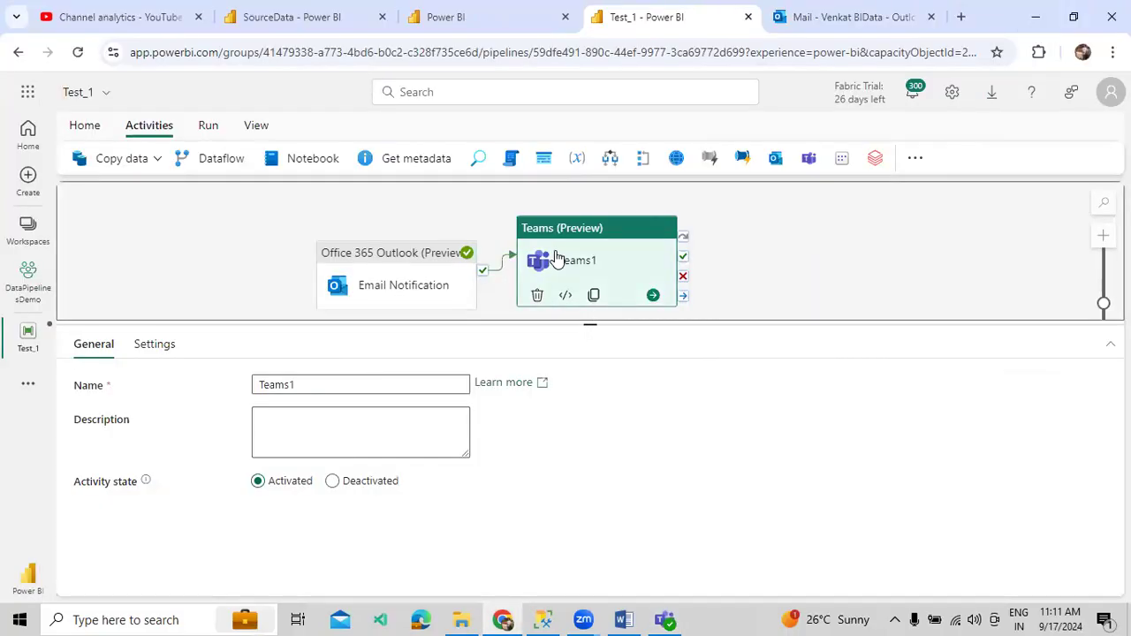
- Rename Teams1 to 'Teams Notification' and start signing in to a Teams account in Settings
{"action": "left_click", "coordinate": [264, 380]}
{"action": "key", "text": "ctrl+a"}
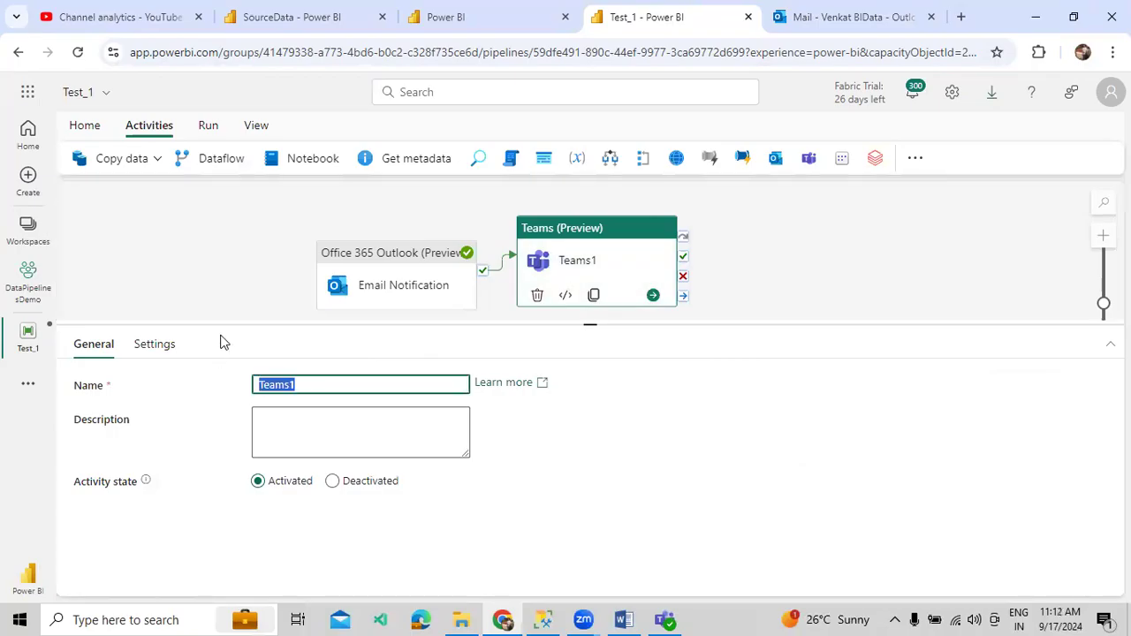
{"action": "type", "text": "Teams Notification"}
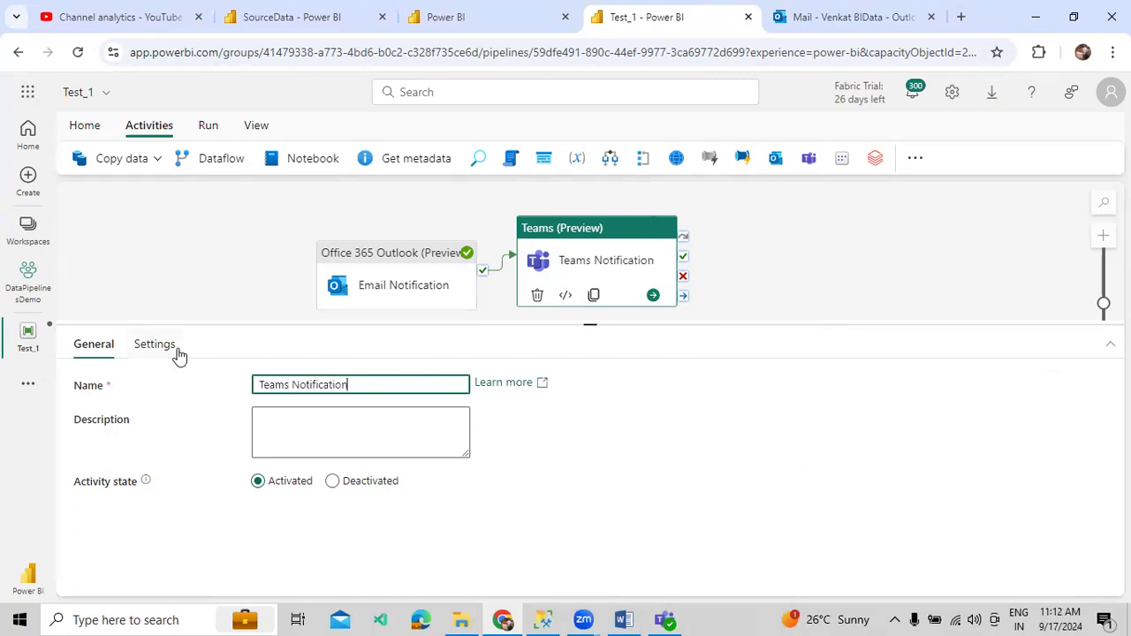
{"action": "left_click", "coordinate": [177, 350]}
{"action": "left_click", "coordinate": [586, 493]}
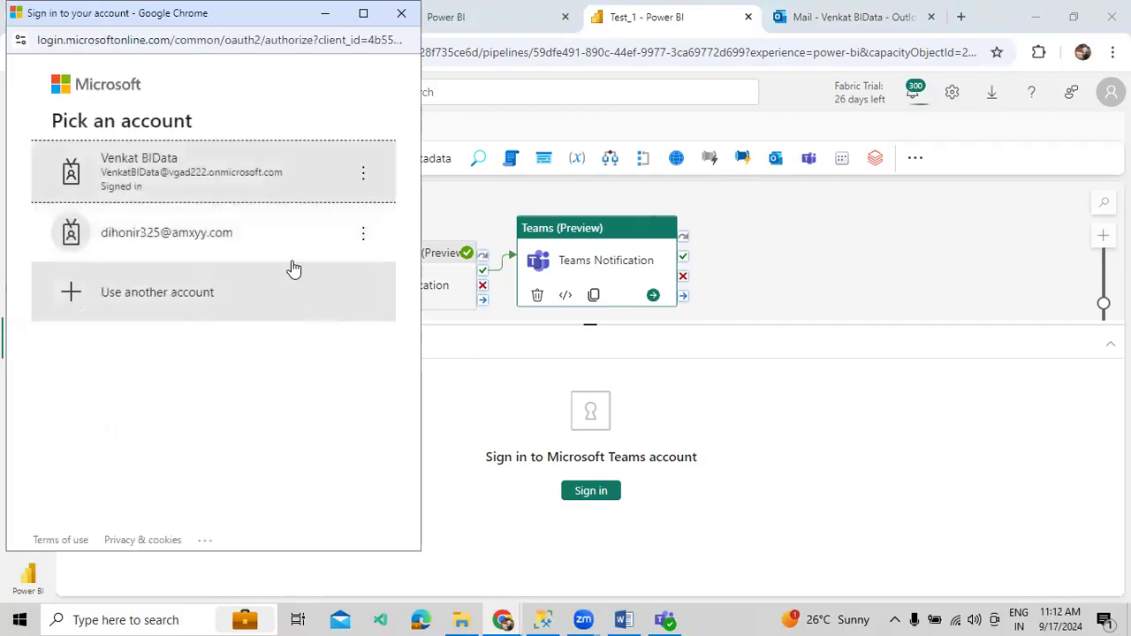
- Sign the Teams activity into the work account and allow it access to Microsoft Teams
{"action": "left_click", "coordinate": [234, 185]}
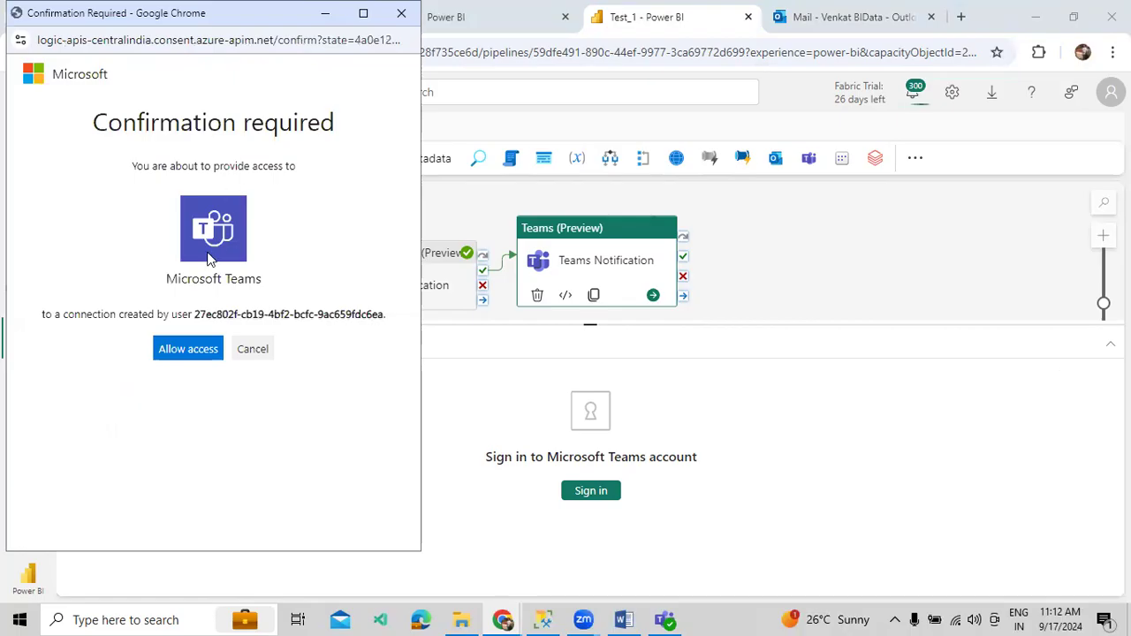
{"action": "left_click", "coordinate": [188, 349]}
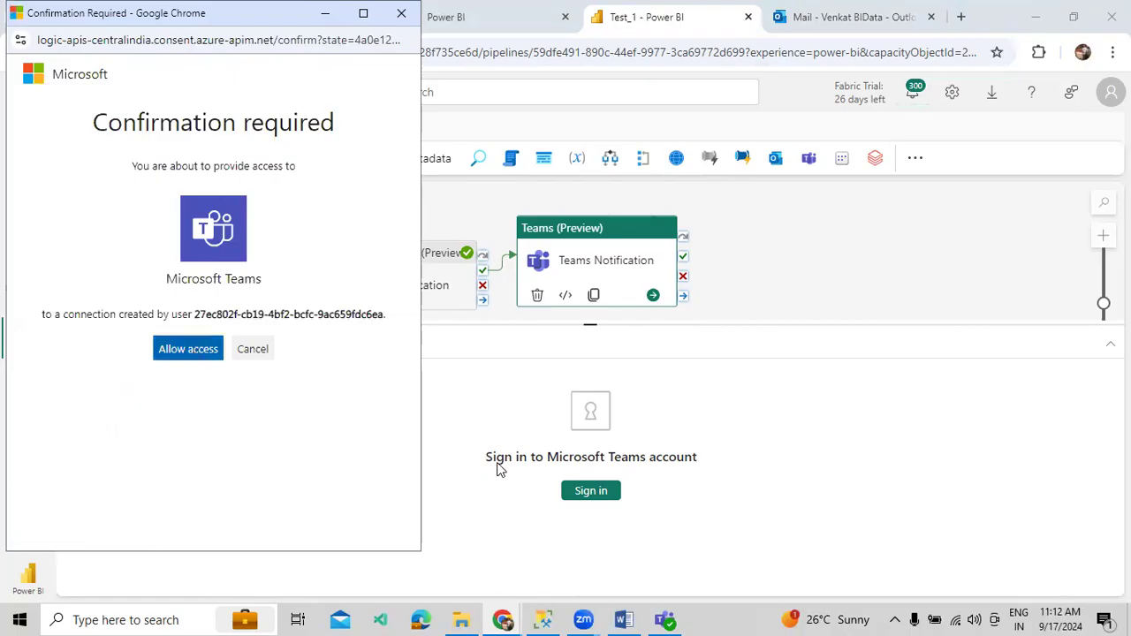
{"action": "left_click", "coordinate": [183, 355]}
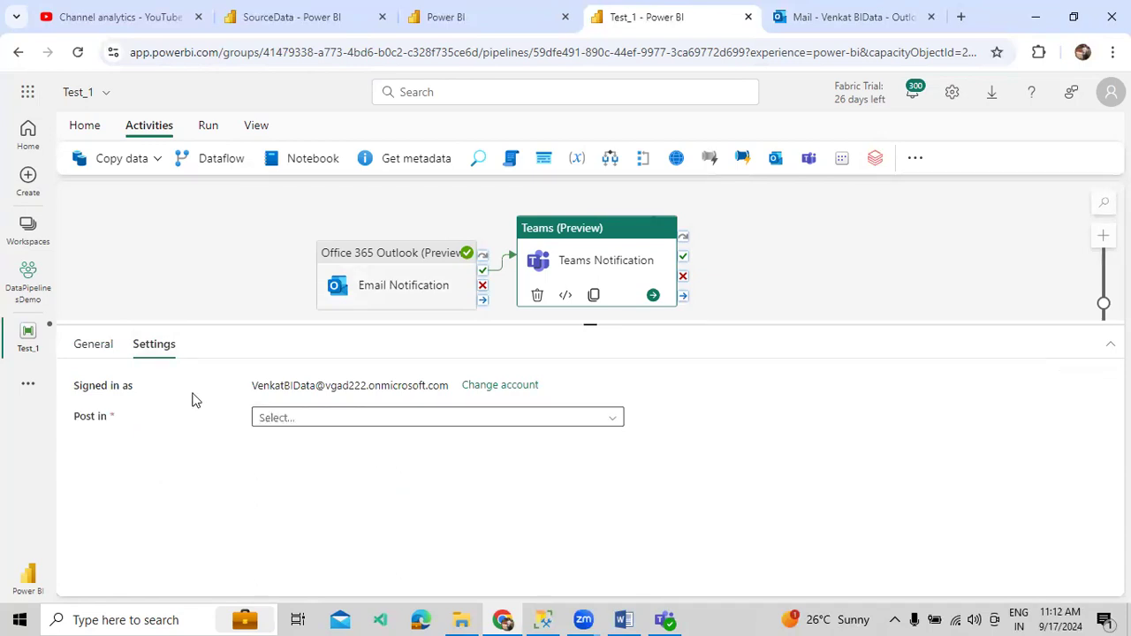
- Set the Teams activity's Post in option to Channel
{"action": "left_click", "coordinate": [366, 423]}
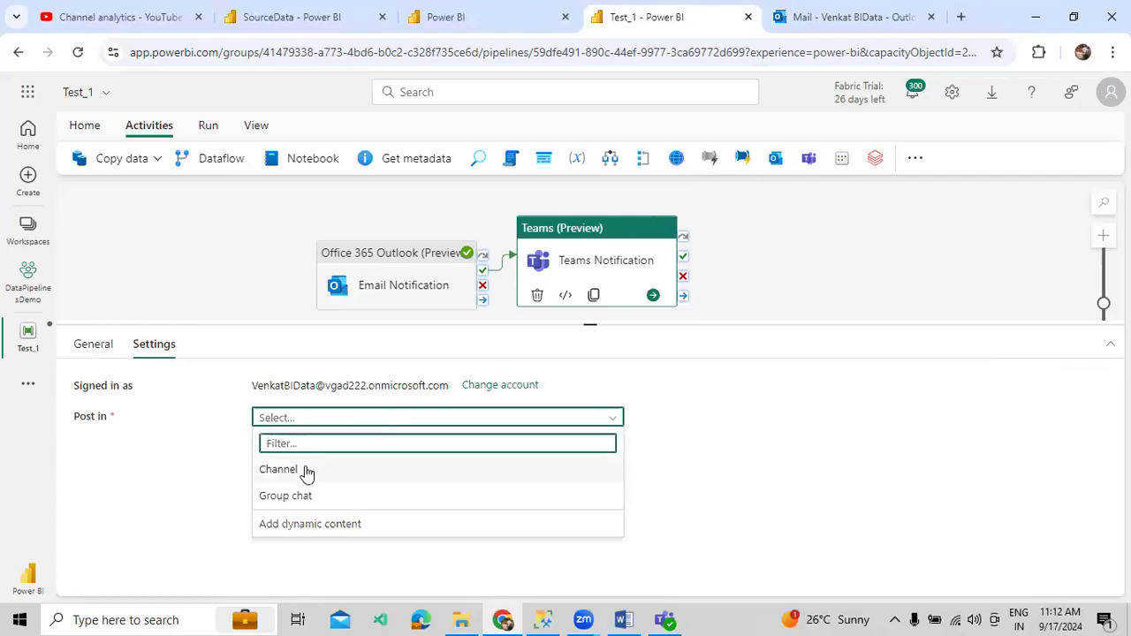
{"action": "left_click", "coordinate": [629, 586]}
{"action": "key", "text": "alt+Tab"}
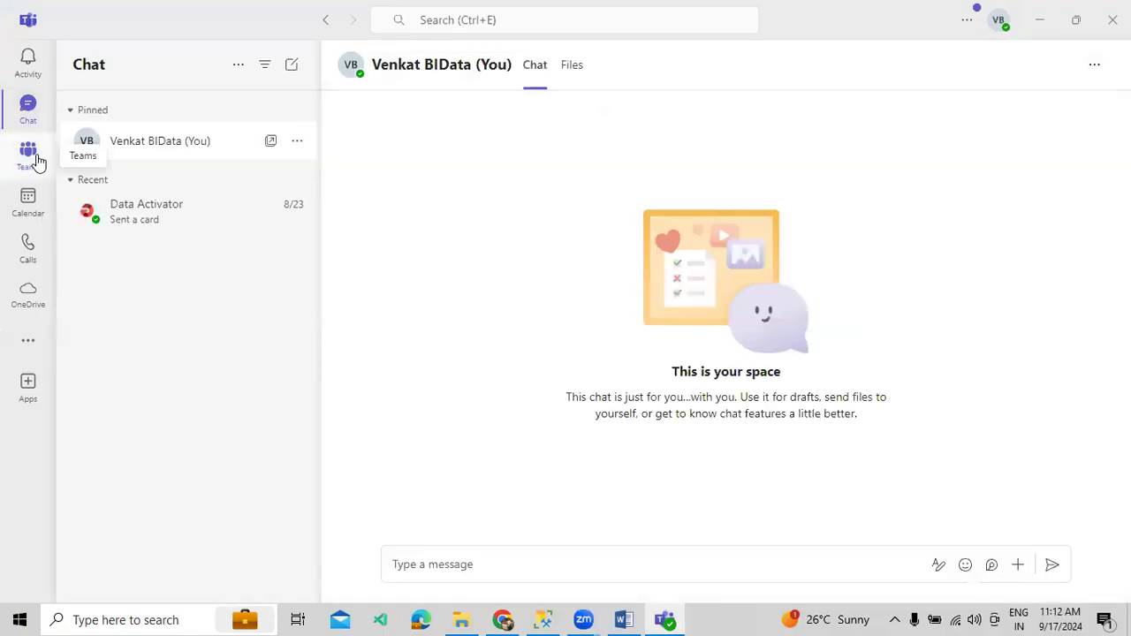
{"action": "left_click", "coordinate": [1039, 20]}
{"action": "left_click", "coordinate": [511, 419]}
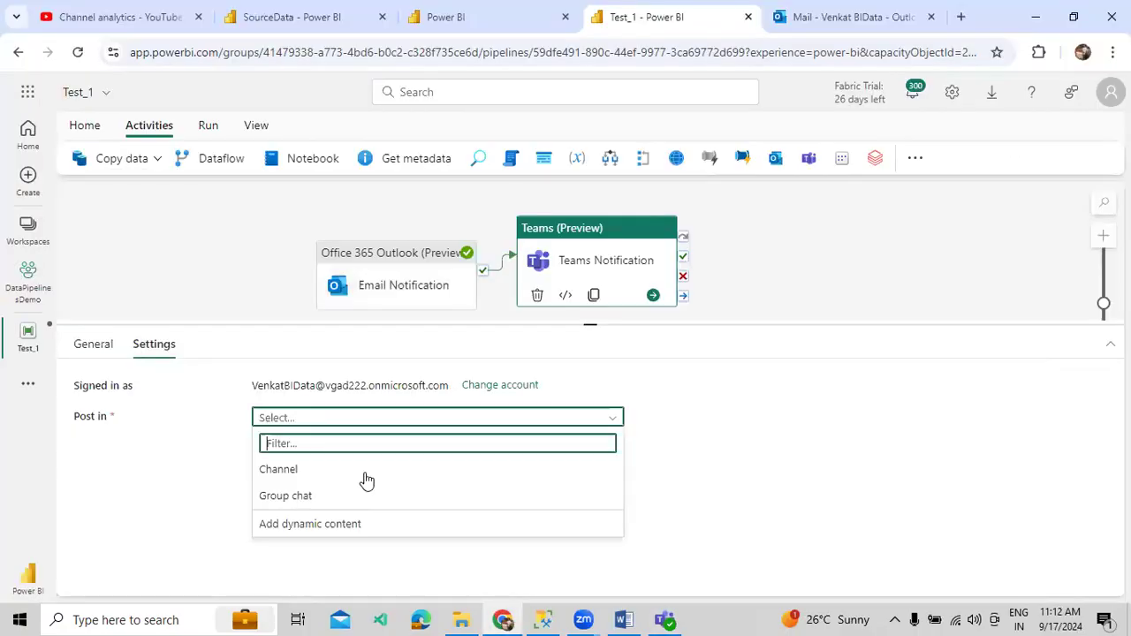
{"action": "left_click", "coordinate": [297, 474]}
{"action": "key", "text": "Return"}
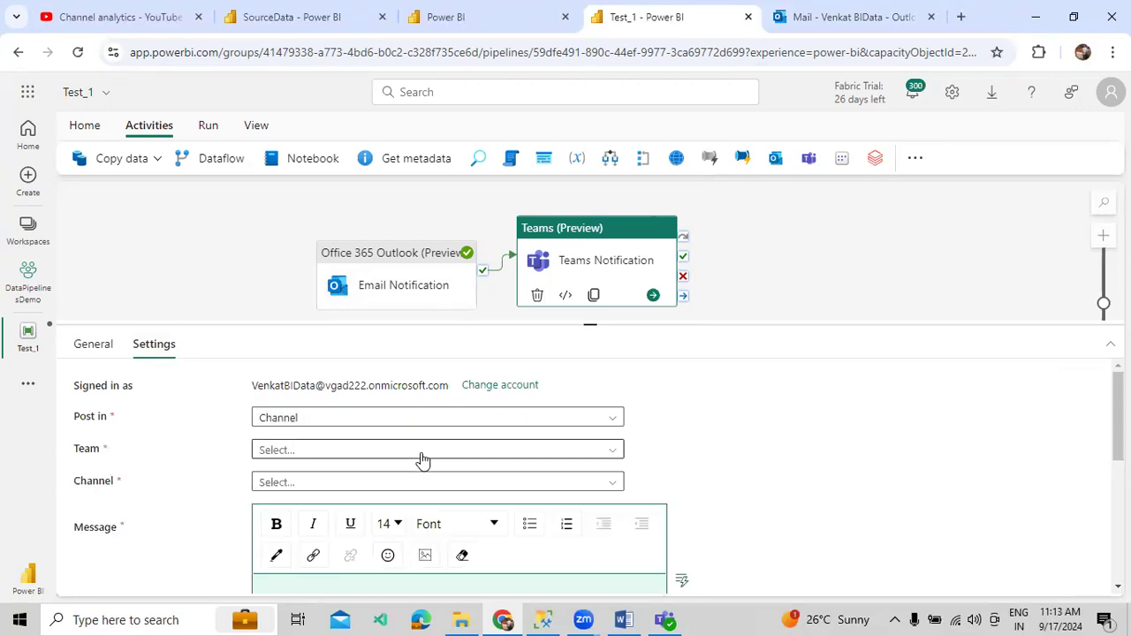
- Choose the SelfLearning team and its General channel as the posting destination
{"action": "left_click", "coordinate": [422, 455]}
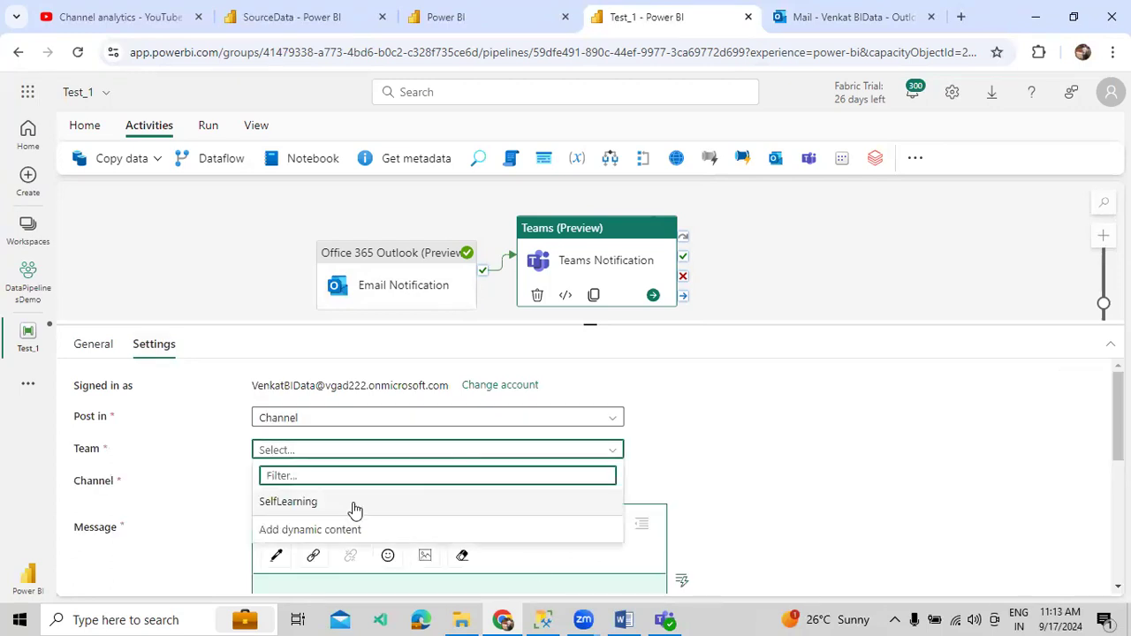
{"action": "key", "text": "Return"}
{"action": "left_click", "coordinate": [665, 619]}
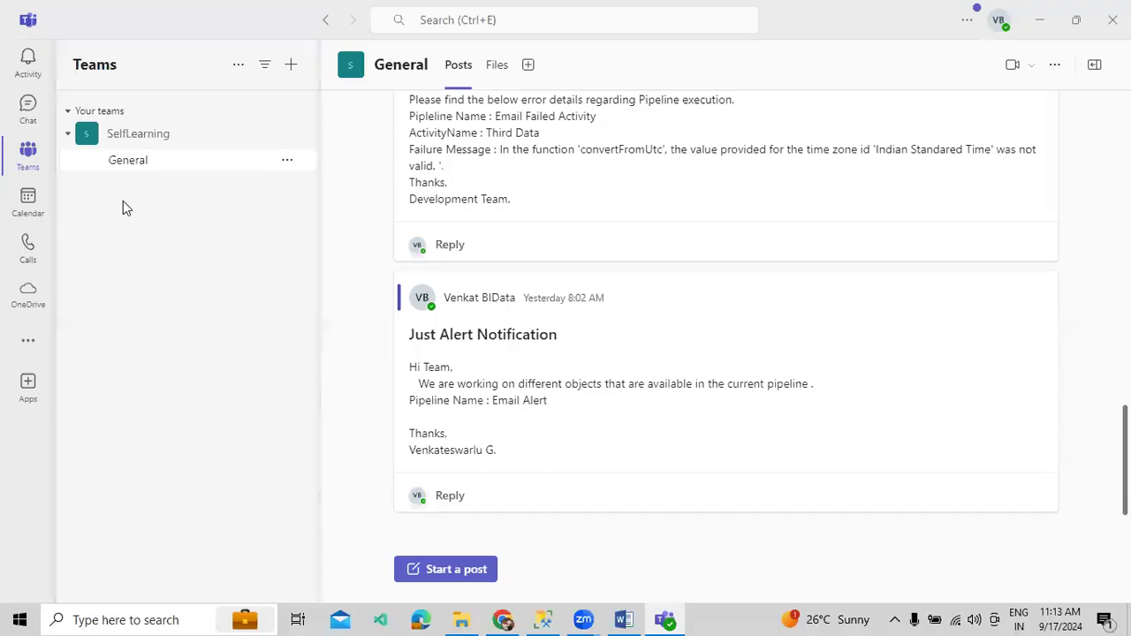
{"action": "left_click_drag", "start_coordinate": [502, 619], "coordinate": [622, 619]}
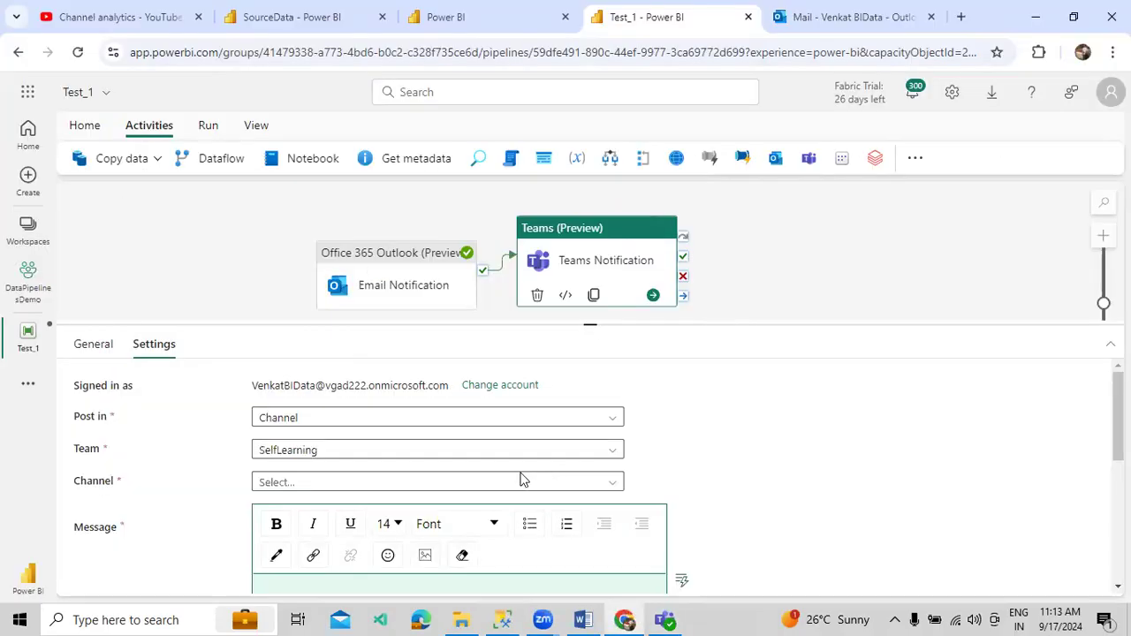
{"action": "left_click", "coordinate": [515, 482]}
{"action": "left_click", "coordinate": [427, 535]}
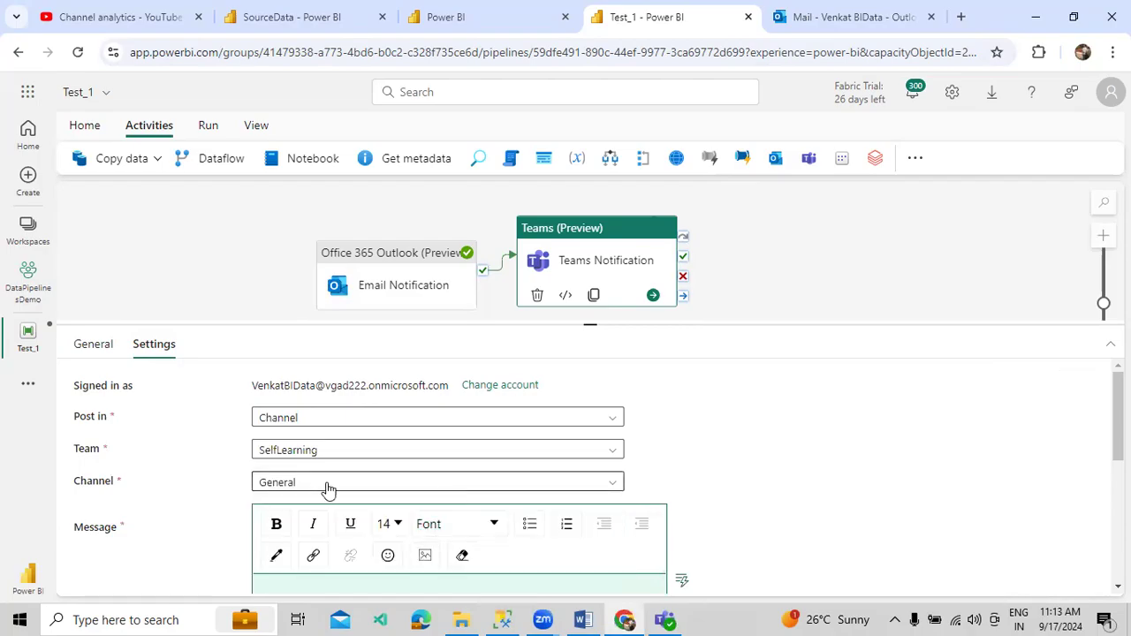
{"action": "key", "text": "alt+Tab"}
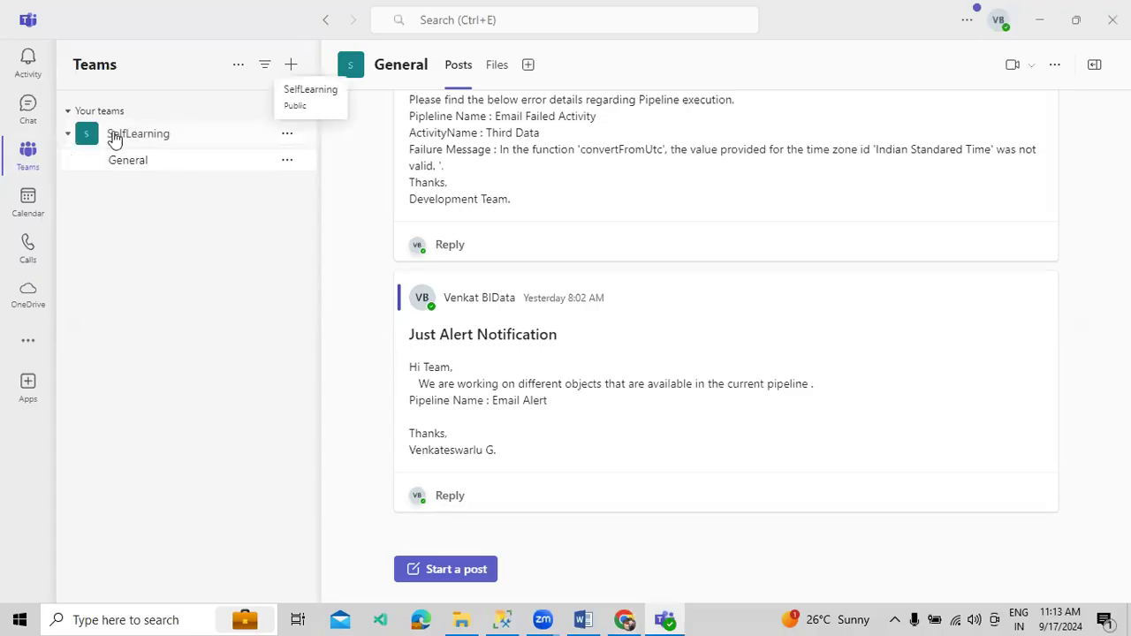
{"action": "left_click", "coordinate": [625, 620]}
- Write 'Hi Team, We are working on below information. Pipeline Name :' and insert Pipeline Name dynamic content
{"action": "scroll", "coordinate": [422, 501], "scroll_direction": "down", "scroll_amount": 2}
{"action": "scroll", "coordinate": [369, 488], "scroll_direction": "up", "scroll_amount": 1}
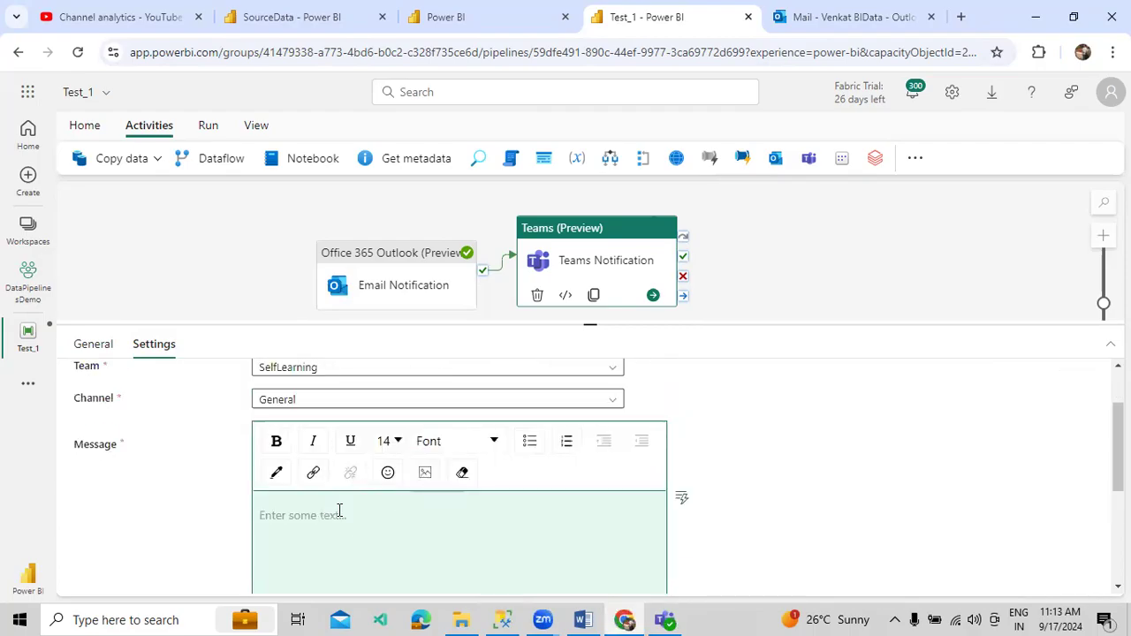
{"action": "left_click", "coordinate": [339, 513]}
{"action": "type", "text": "Hi Team,"}
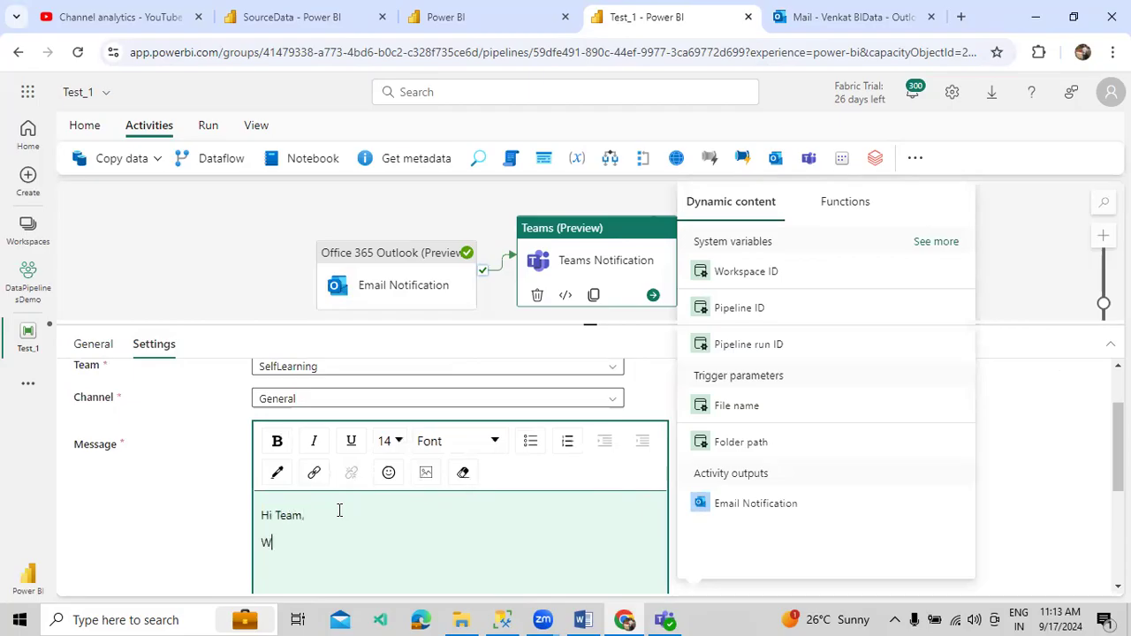
{"action": "type", "text": "We are working on below"}
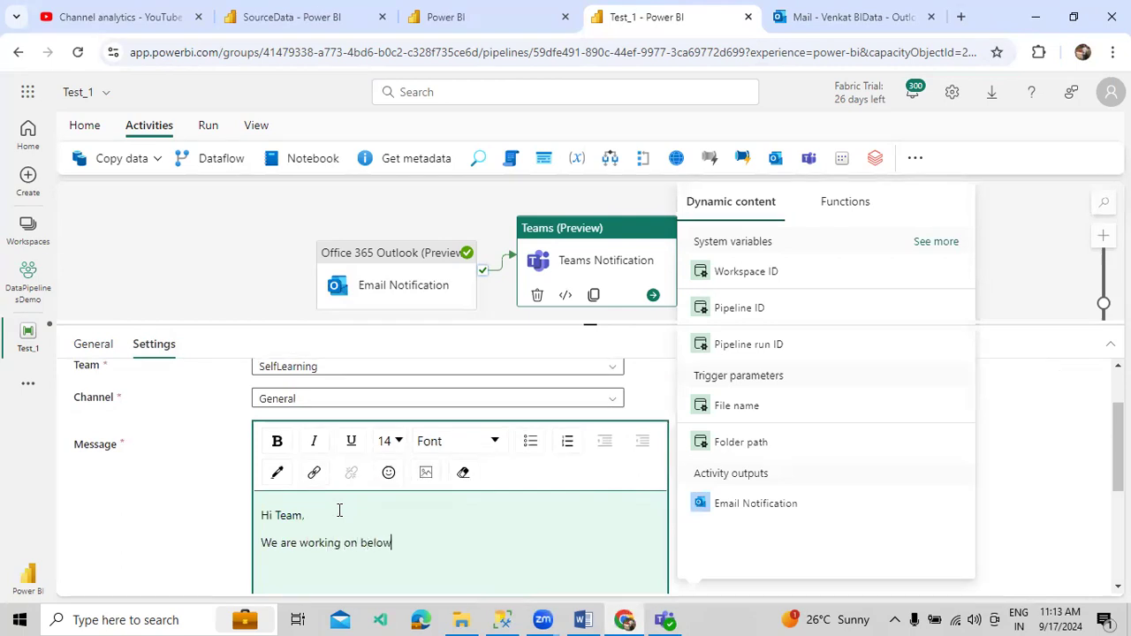
{"action": "type", "text": " information. Pipeline "}
{"action": "type", "text": "Name :"}
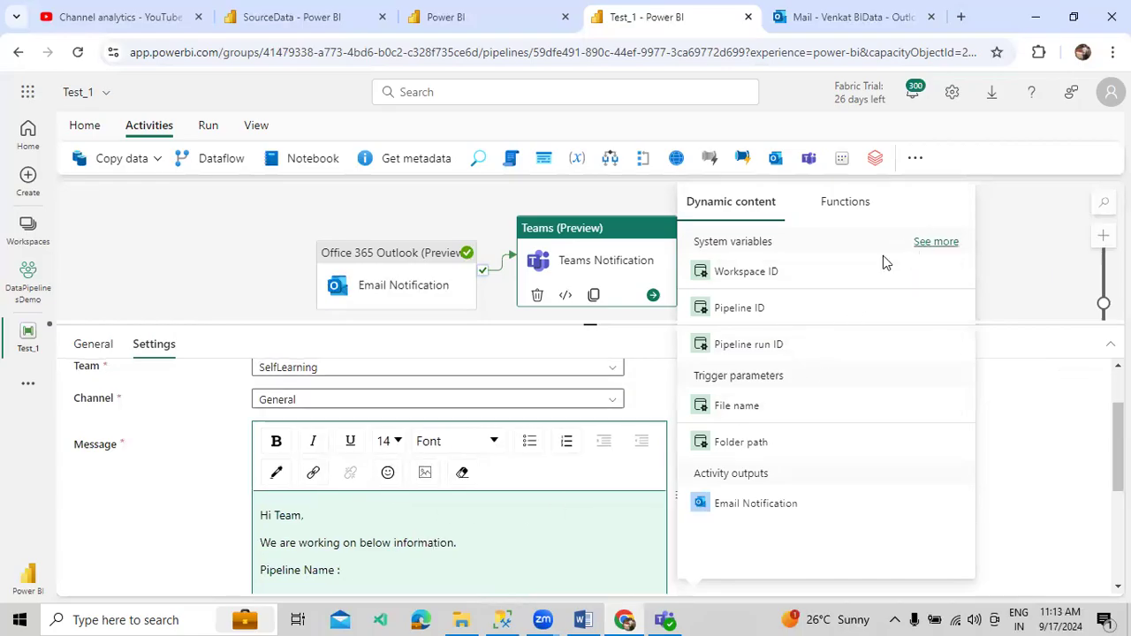
{"action": "scroll", "coordinate": [811, 420], "scroll_direction": "down", "scroll_amount": 2}
{"action": "left_click", "coordinate": [747, 553]}
- Add a 'Thanks' sign-off with the author's name and fill in the alert Subject
{"action": "scroll", "coordinate": [553, 542], "scroll_direction": "down", "scroll_amount": 1}
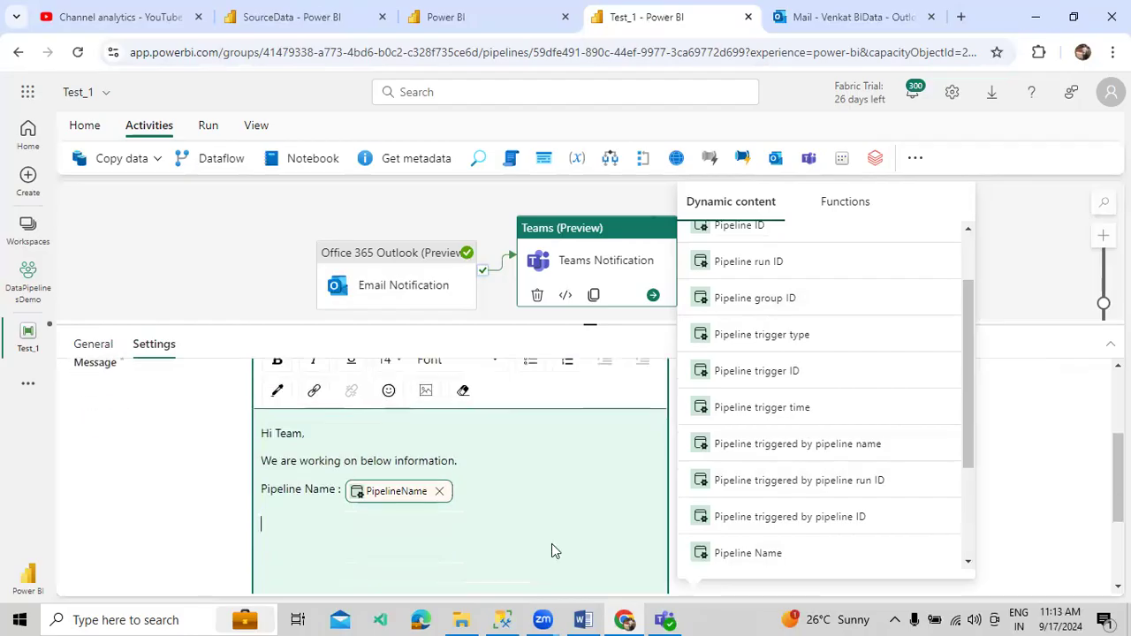
{"action": "type", "text": "Thanks, "}
{"action": "type", "text": "Venkateswarlu G."}
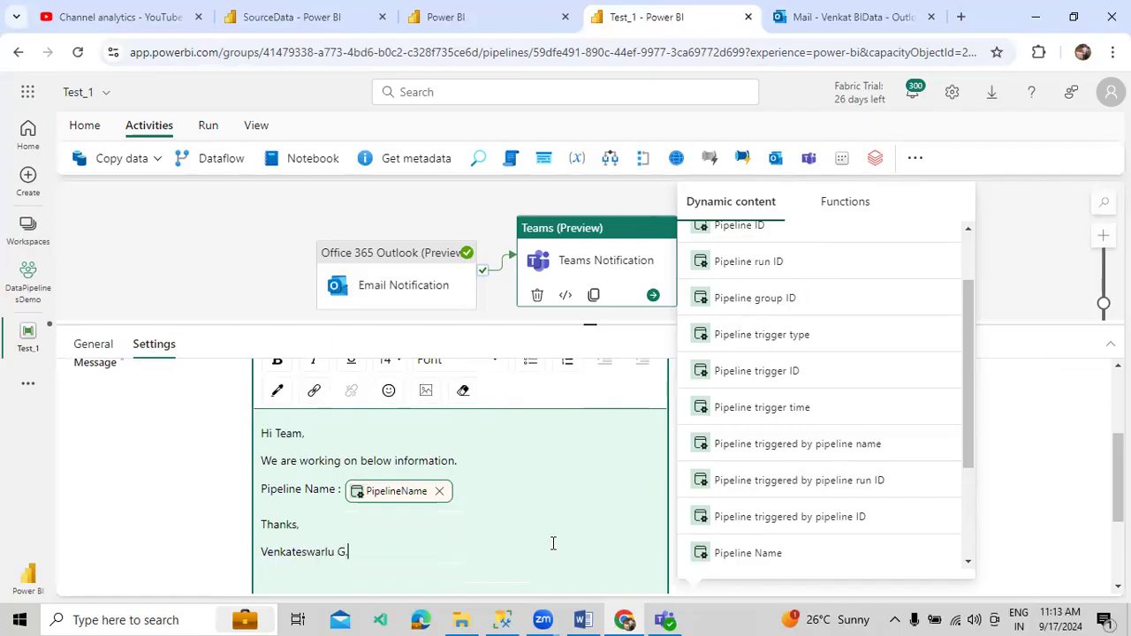
{"action": "left_click", "coordinate": [1019, 489]}
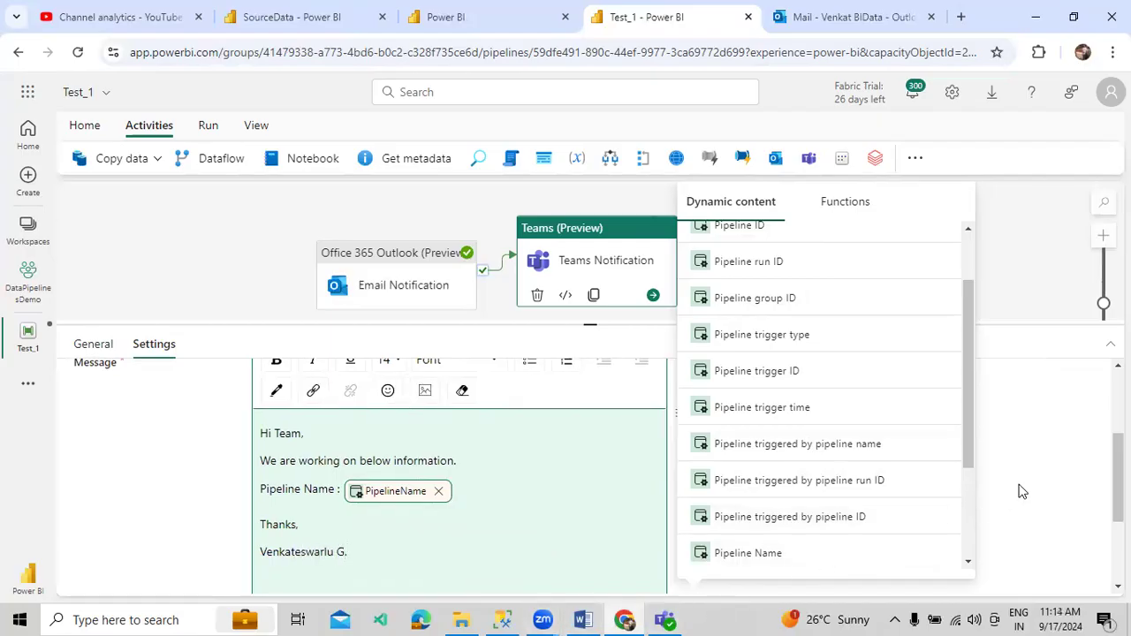
{"action": "scroll", "coordinate": [609, 505], "scroll_direction": "down", "scroll_amount": 2}
{"action": "left_click", "coordinate": [385, 571]}
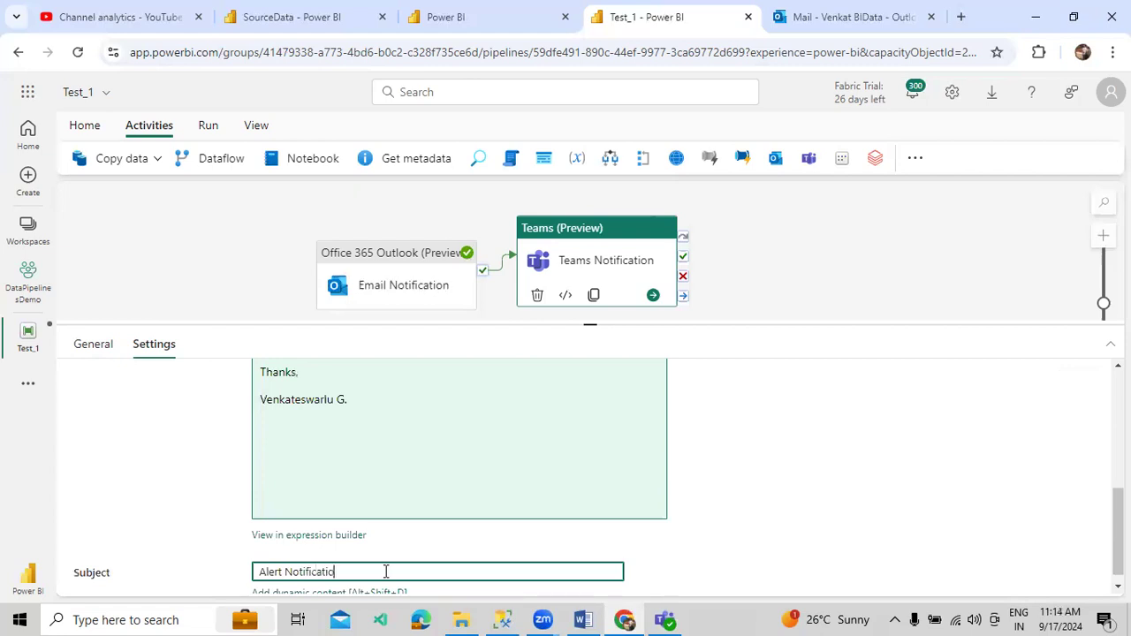
{"action": "scroll", "coordinate": [483, 493], "scroll_direction": "up", "scroll_amount": 5}
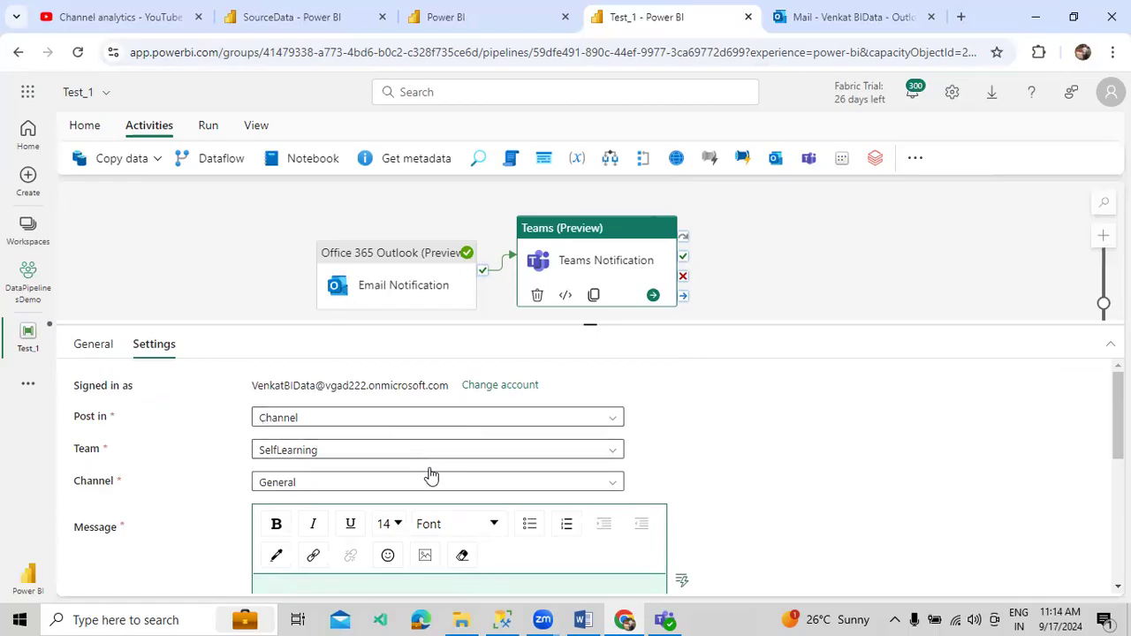
{"action": "scroll", "coordinate": [432, 485], "scroll_direction": "down", "scroll_amount": 2}
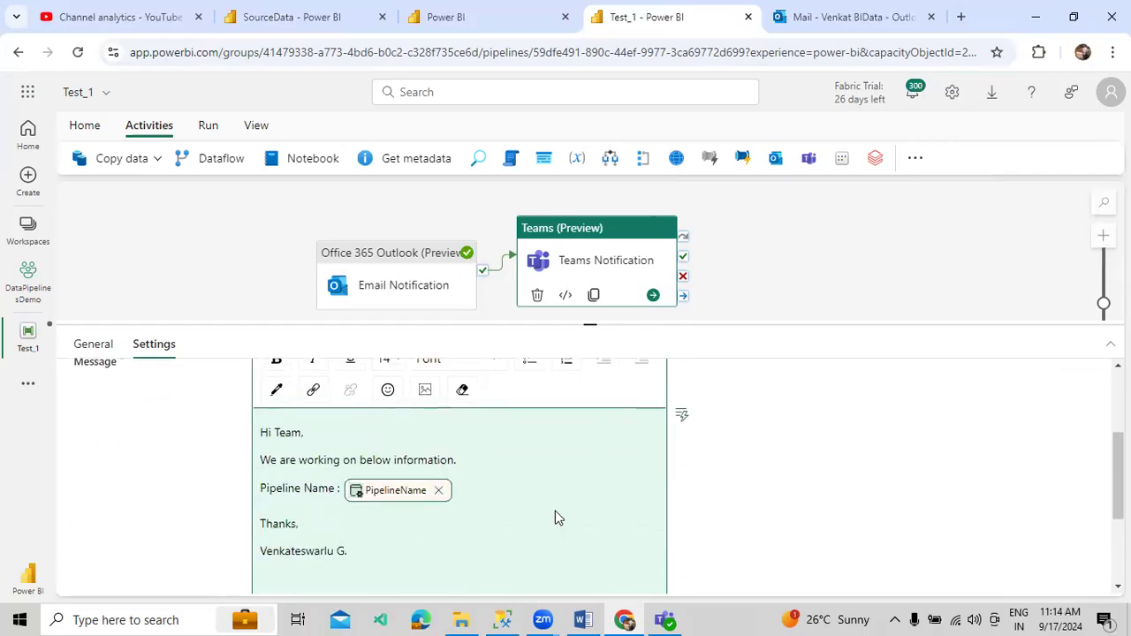
- Browse Parameters, System variables, Trigger parameters and Functions in the message's expression builder, then cancel unchanged
{"action": "left_click", "coordinate": [684, 416]}
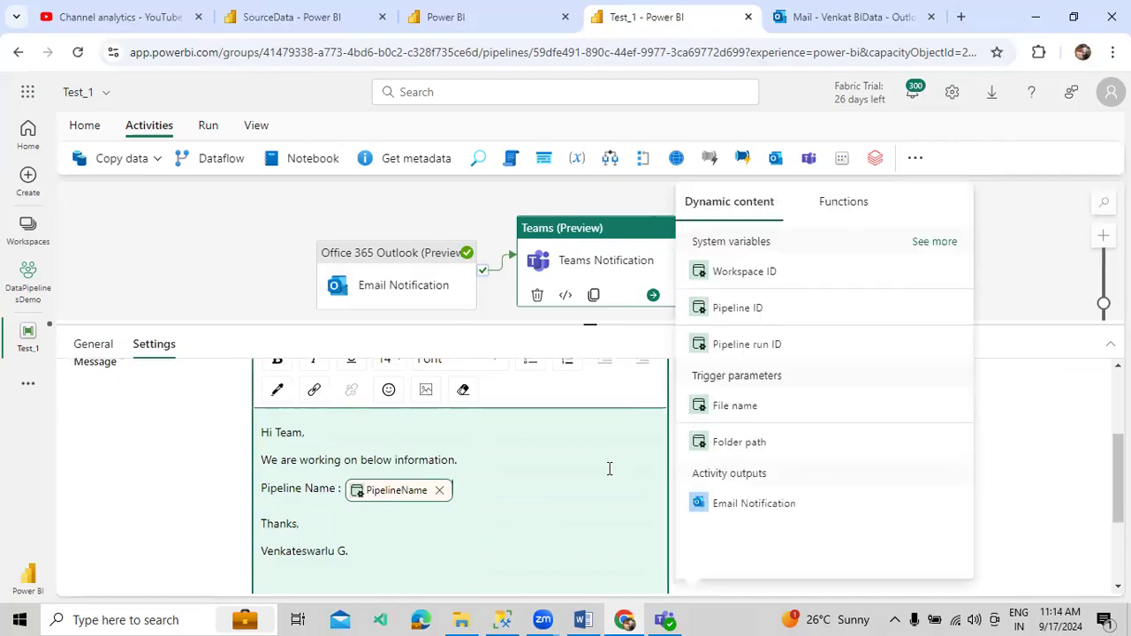
{"action": "scroll", "coordinate": [608, 469], "scroll_direction": "down", "scroll_amount": 3}
{"action": "left_click", "coordinate": [336, 536]}
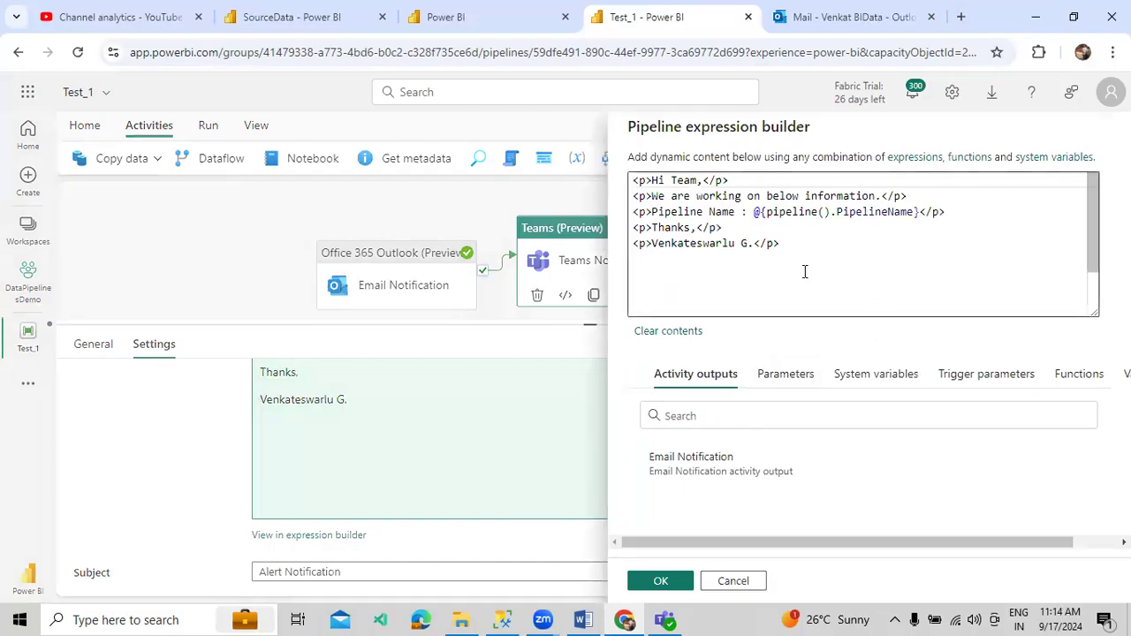
{"action": "left_click", "coordinate": [783, 375]}
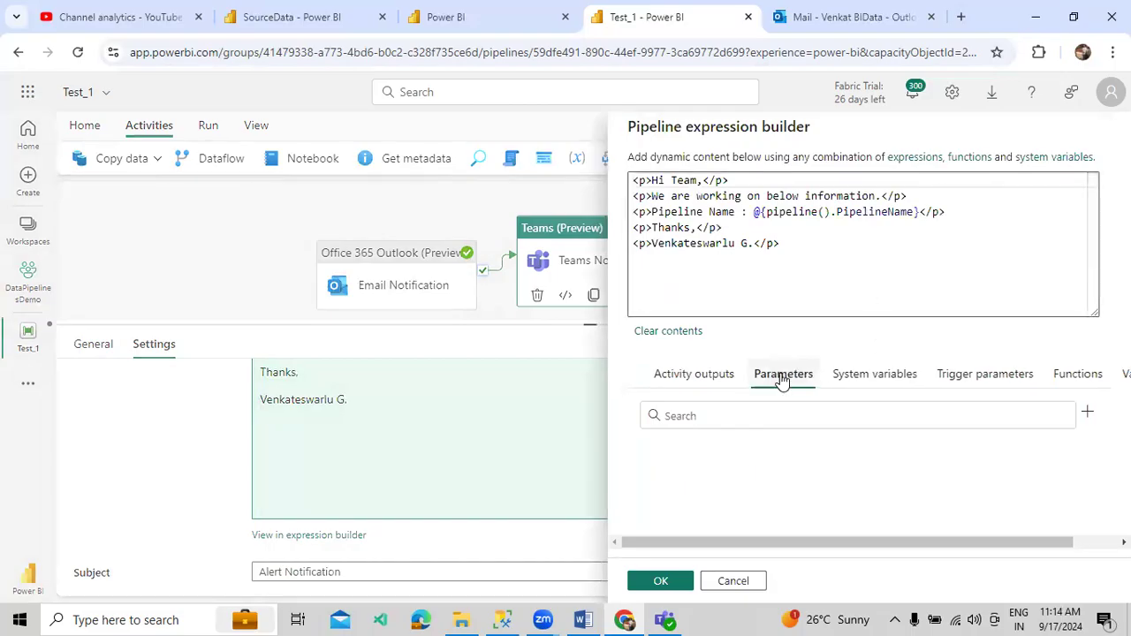
{"action": "left_click", "coordinate": [851, 378]}
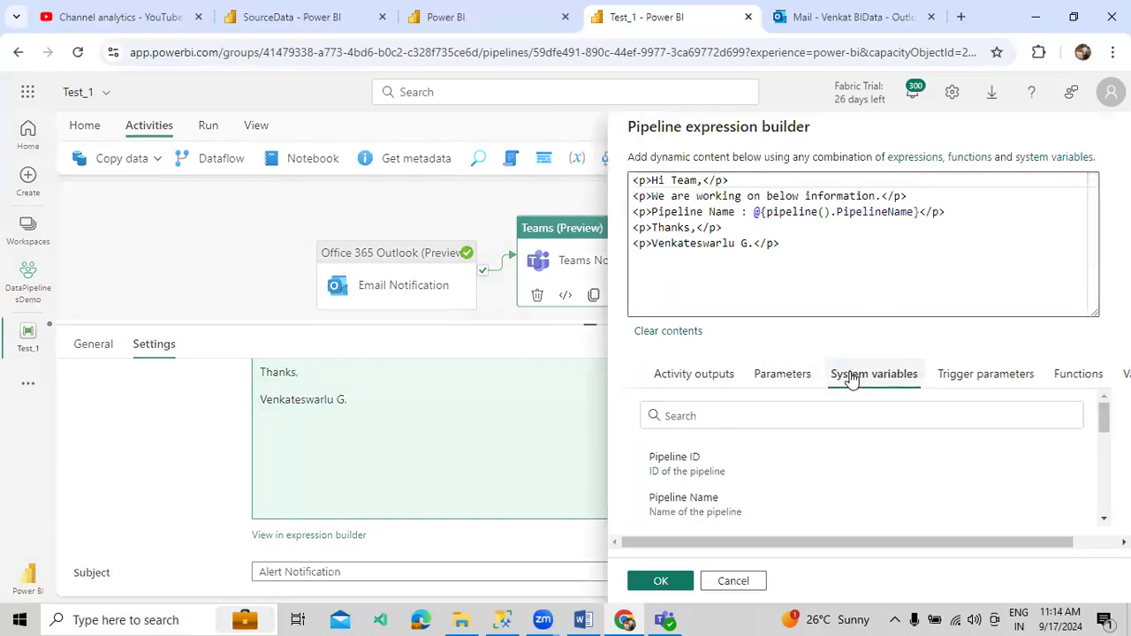
{"action": "left_click", "coordinate": [976, 378]}
{"action": "left_click", "coordinate": [1079, 374]}
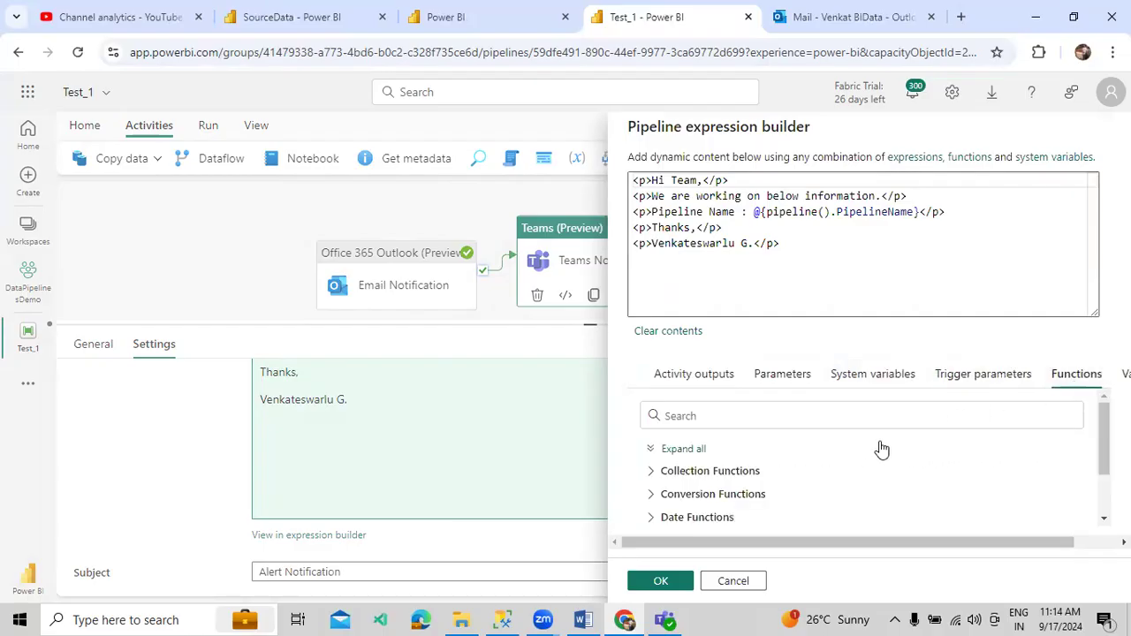
{"action": "left_click", "coordinate": [747, 582]}
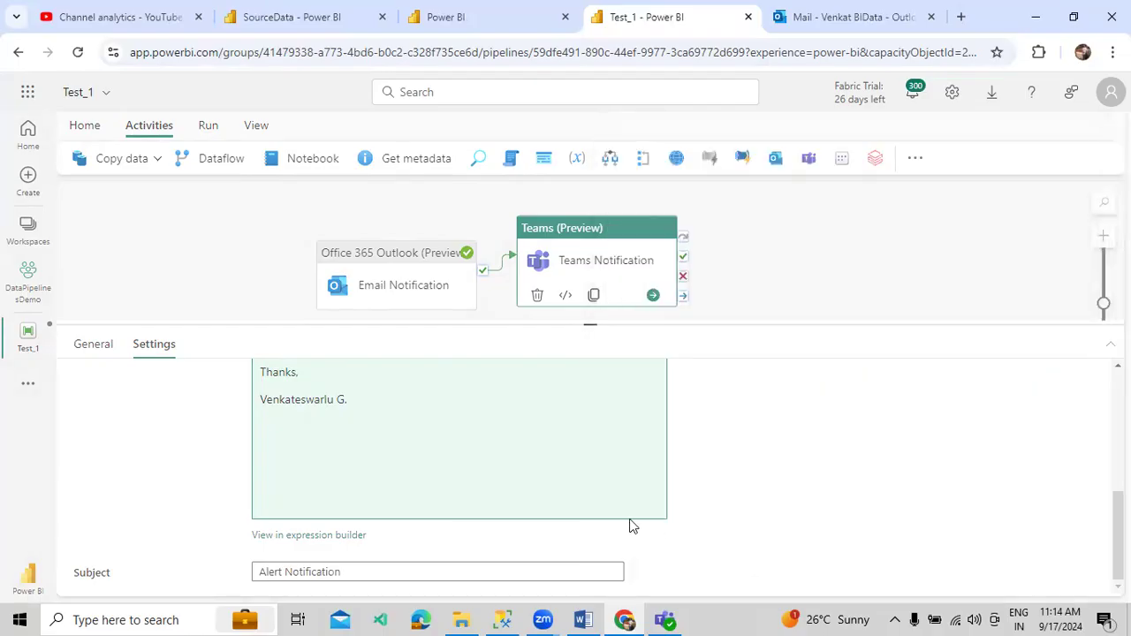
{"action": "scroll", "coordinate": [496, 464], "scroll_direction": "up", "scroll_amount": 5}
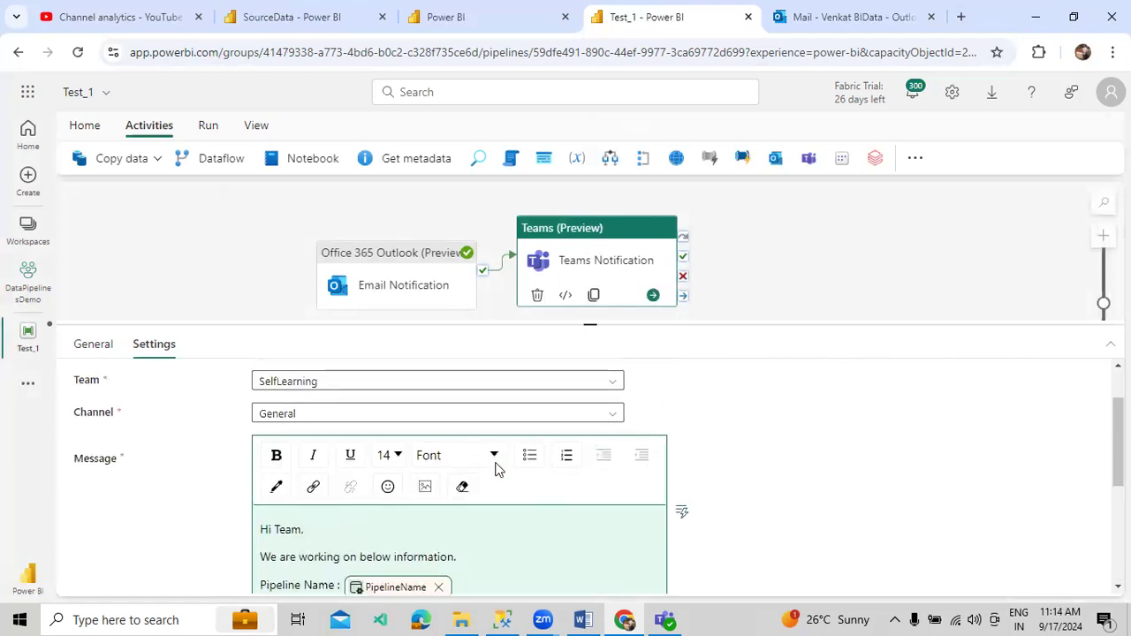
{"action": "scroll", "coordinate": [713, 448], "scroll_direction": "up", "scroll_amount": 2}
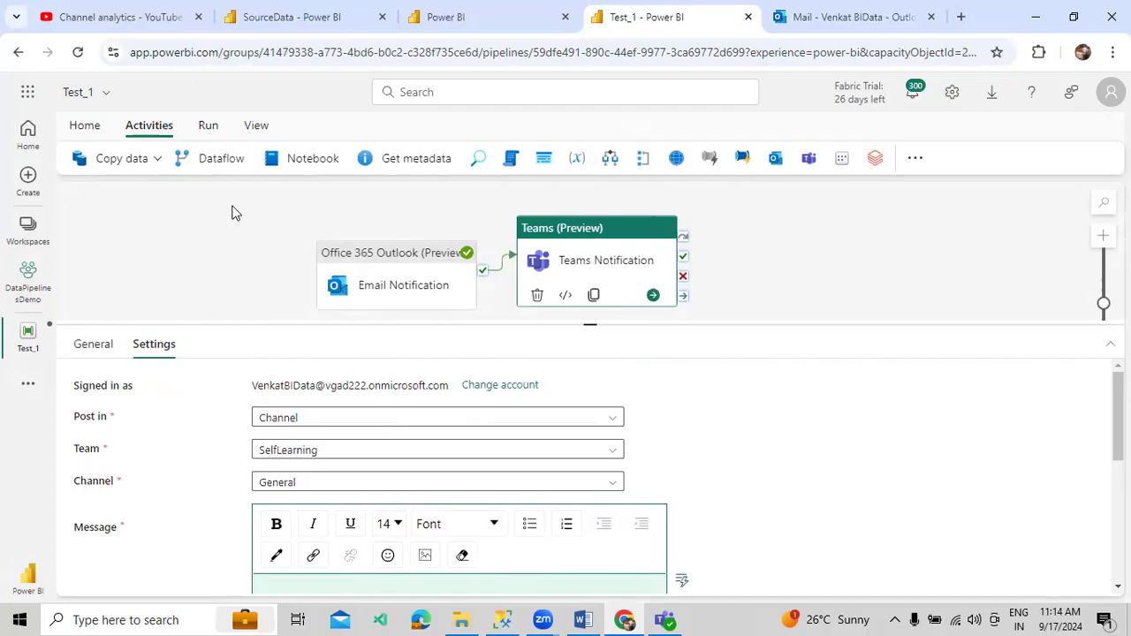
{"action": "left_click", "coordinate": [207, 126]}
- Validate Test_1, save and run it, then open the new notification email in Outlook
{"action": "left_click", "coordinate": [130, 160]}
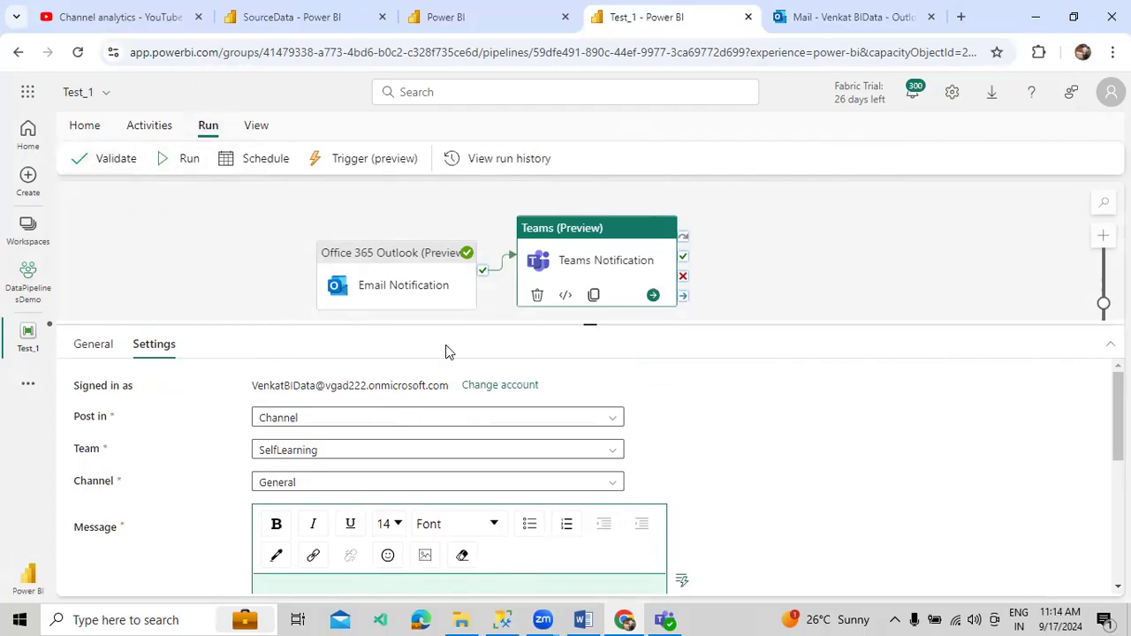
{"action": "left_click", "coordinate": [876, 576]}
{"action": "left_click", "coordinate": [170, 160]}
{"action": "left_click", "coordinate": [548, 396]}
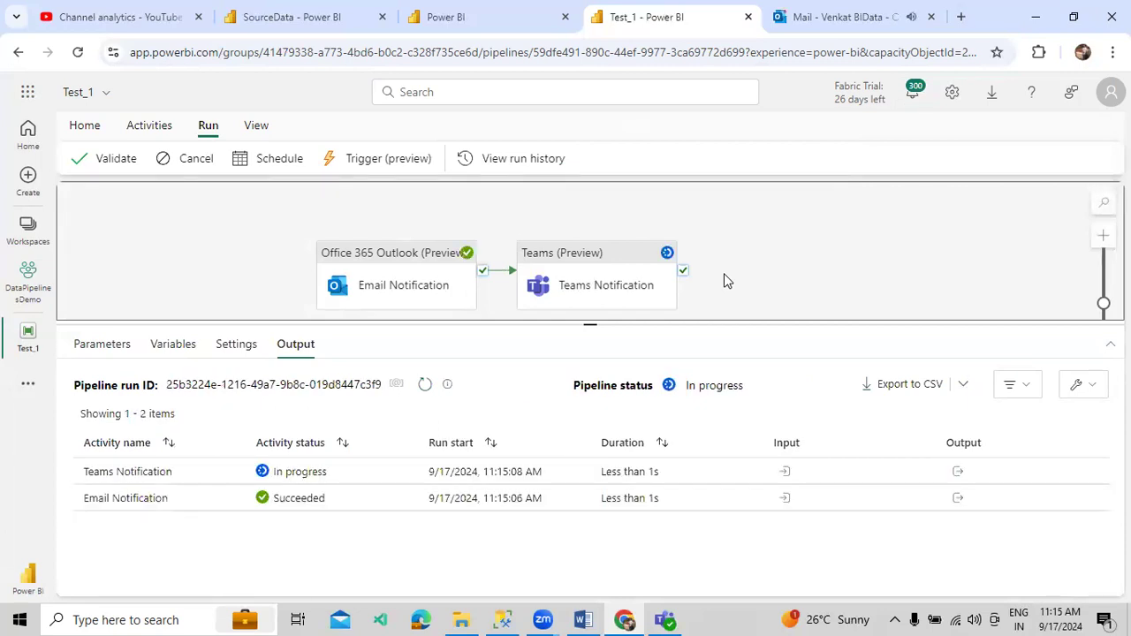
{"action": "left_click", "coordinate": [835, 19]}
{"action": "left_click", "coordinate": [177, 261]}
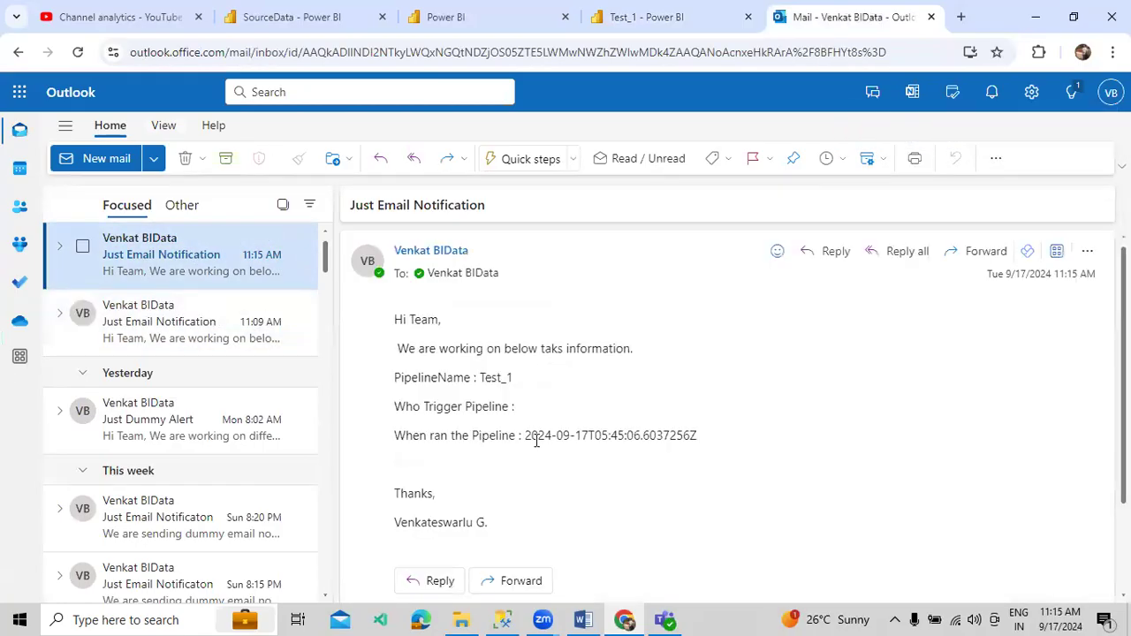
- Confirm the Alert Notification post in SelfLearning > General names Test_1, then return to the email
{"action": "left_click_drag", "start_coordinate": [551, 429], "coordinate": [626, 434]}
{"action": "left_click", "coordinate": [667, 618]}
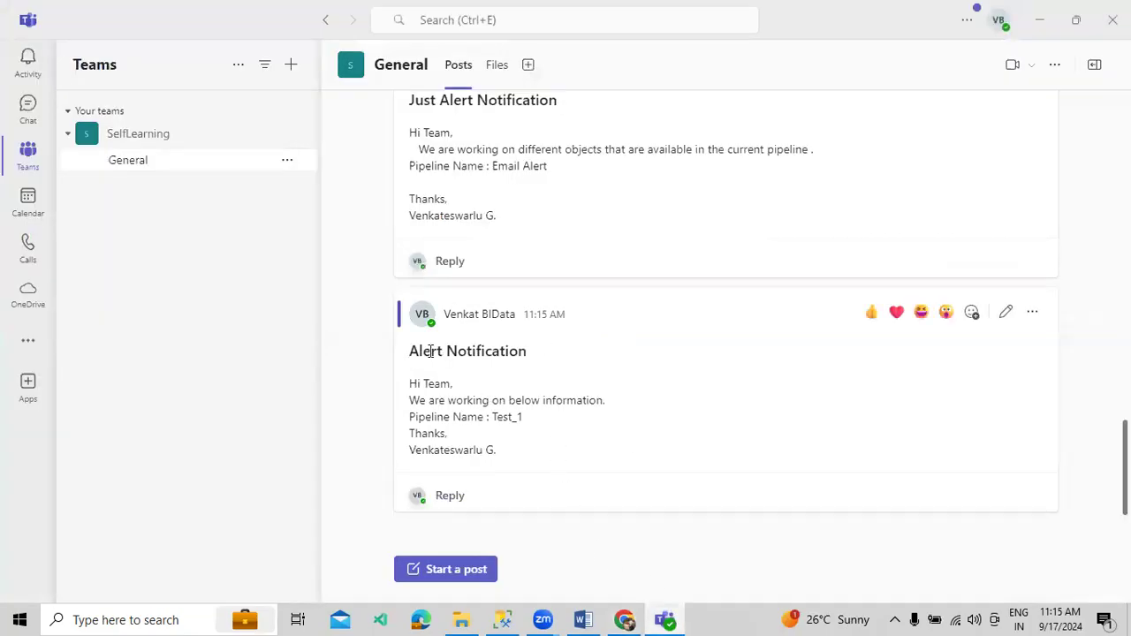
{"action": "left_click_drag", "start_coordinate": [509, 352], "coordinate": [422, 352]}
{"action": "left_click_drag", "start_coordinate": [433, 400], "coordinate": [409, 400]}
{"action": "double_click", "coordinate": [500, 416]}
{"action": "left_click", "coordinate": [476, 444]}
{"action": "left_click_drag", "start_coordinate": [500, 451], "coordinate": [409, 383]}
{"action": "left_click", "coordinate": [500, 398]}
{"action": "scroll", "coordinate": [556, 424], "scroll_direction": "up", "scroll_amount": 3}
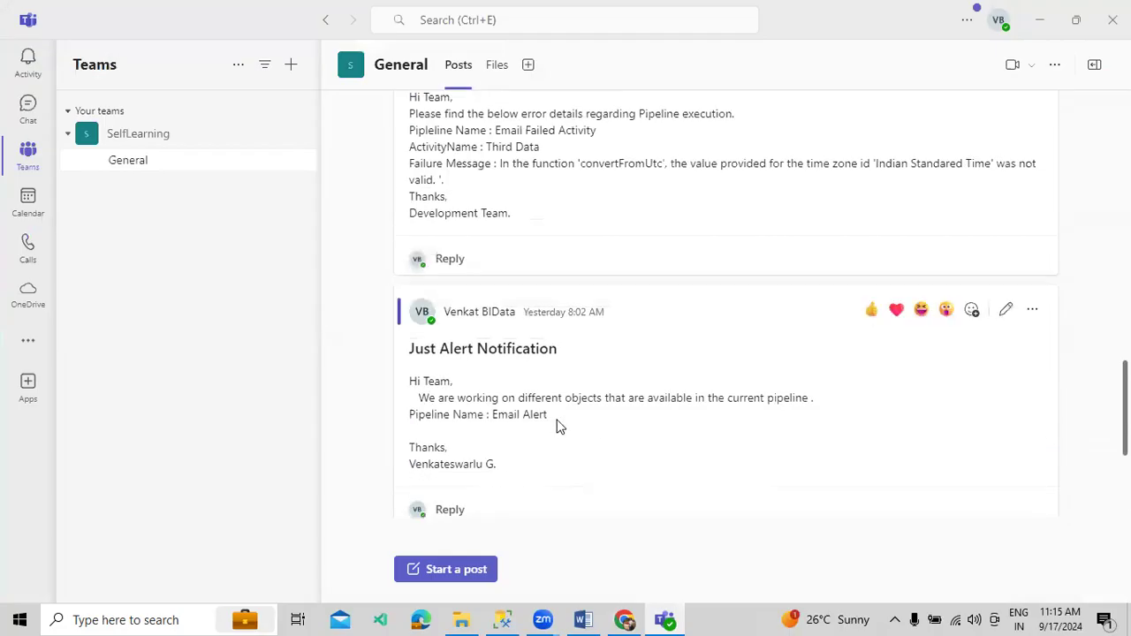
{"action": "scroll", "coordinate": [557, 425], "scroll_direction": "up", "scroll_amount": 2}
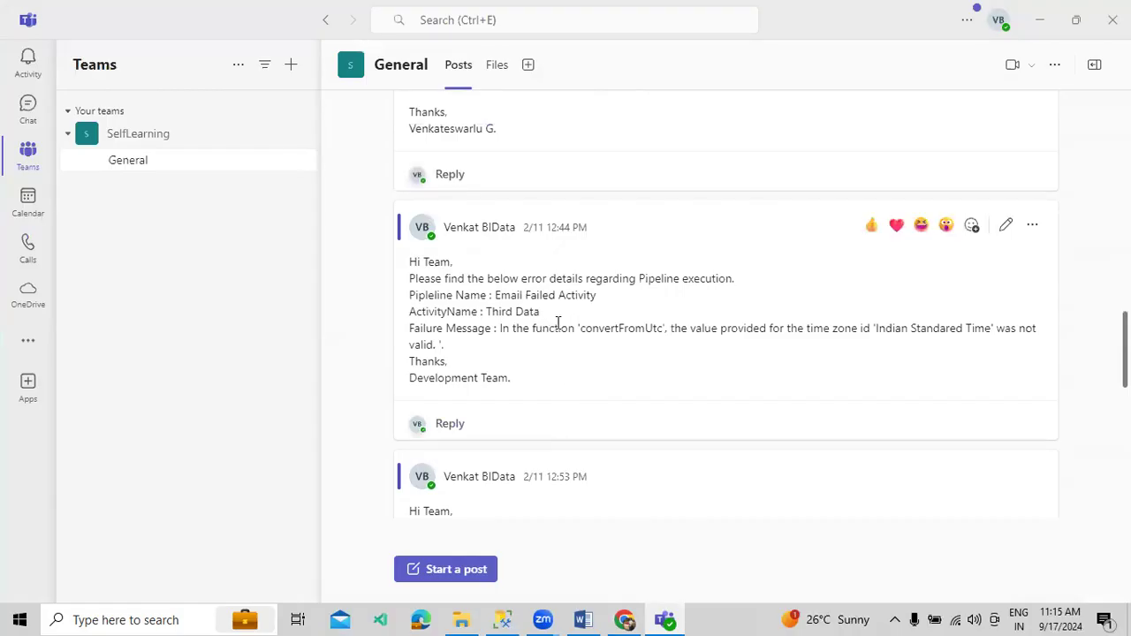
{"action": "scroll", "coordinate": [563, 330], "scroll_direction": "up", "scroll_amount": 10}
{"action": "scroll", "coordinate": [566, 331], "scroll_direction": "down", "scroll_amount": 12}
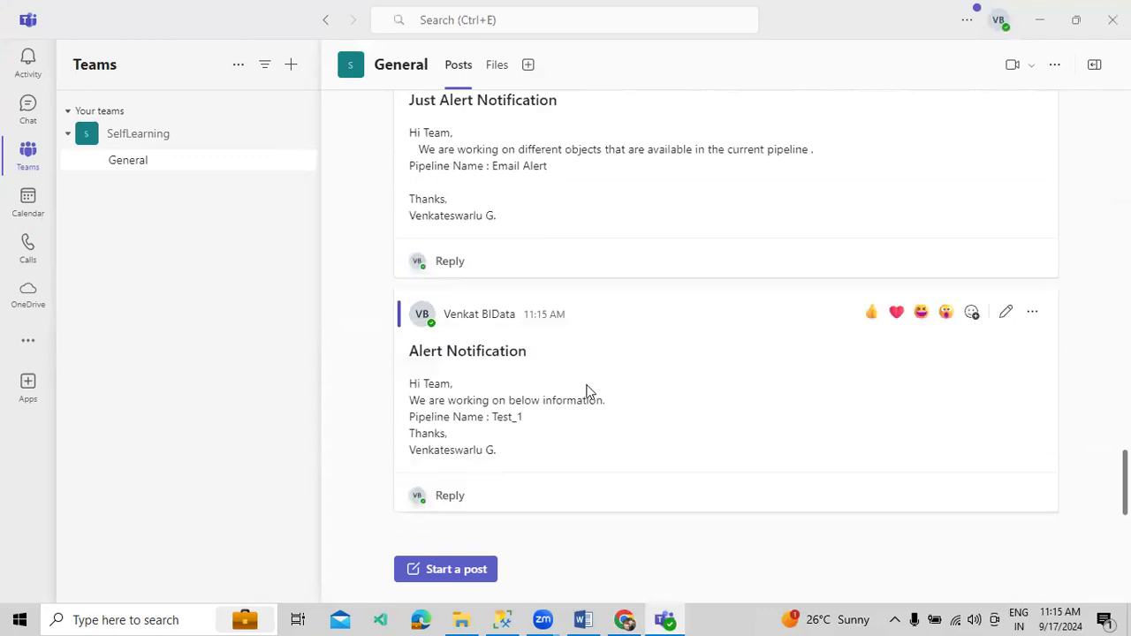
{"action": "left_click", "coordinate": [625, 619]}
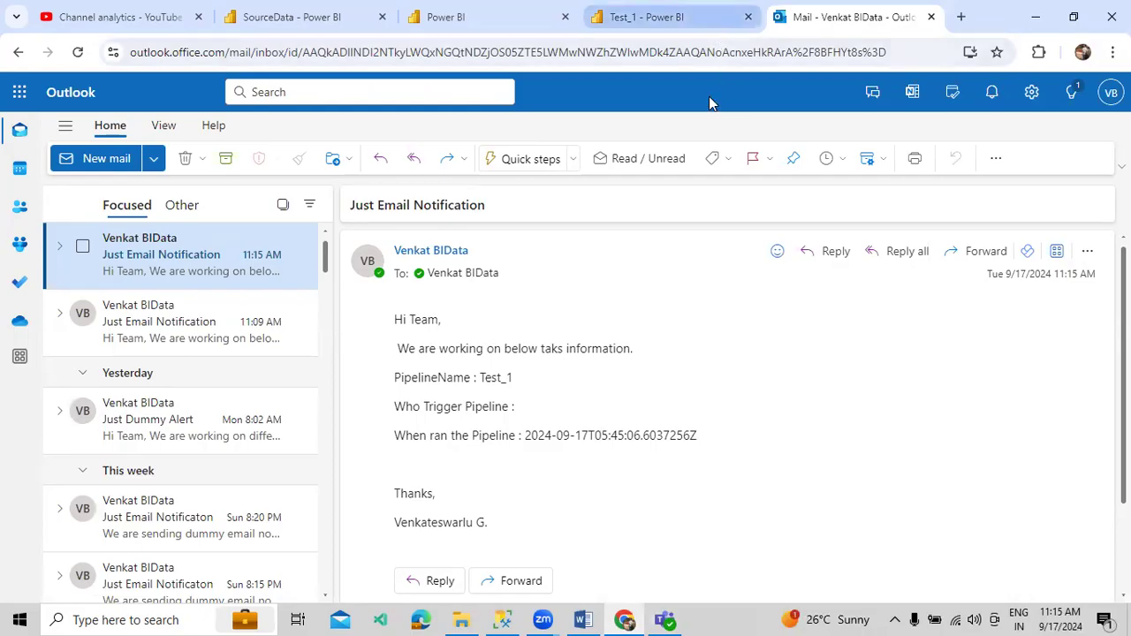
- Compare the 11:09 AM and 11:15 AM notification emails in Outlook
{"action": "left_click", "coordinate": [189, 306]}
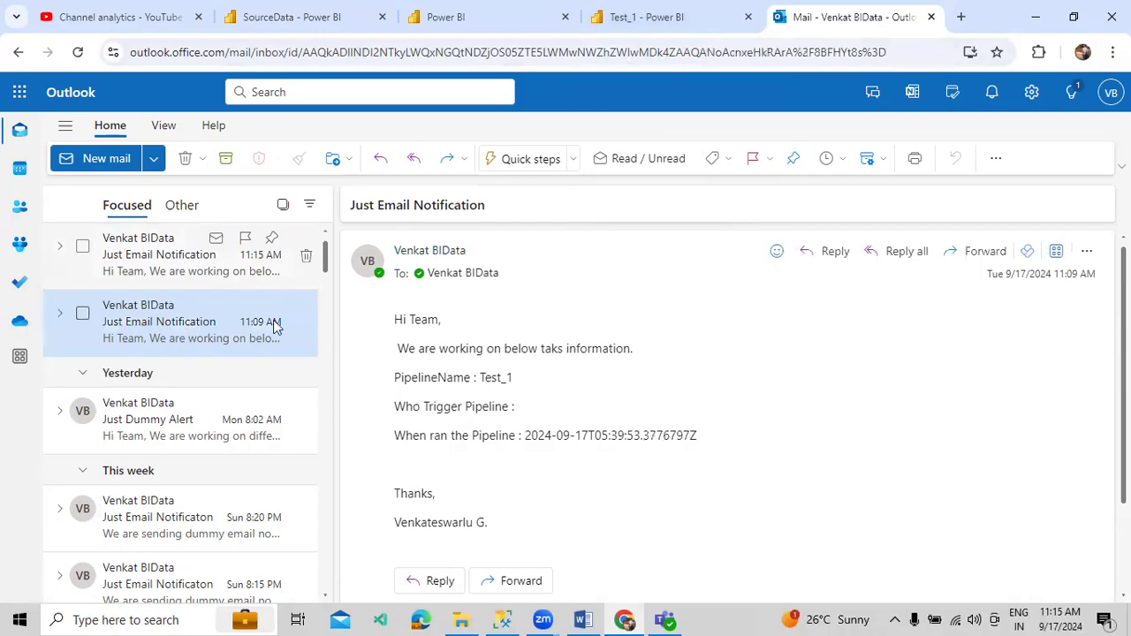
{"action": "left_click", "coordinate": [276, 270]}
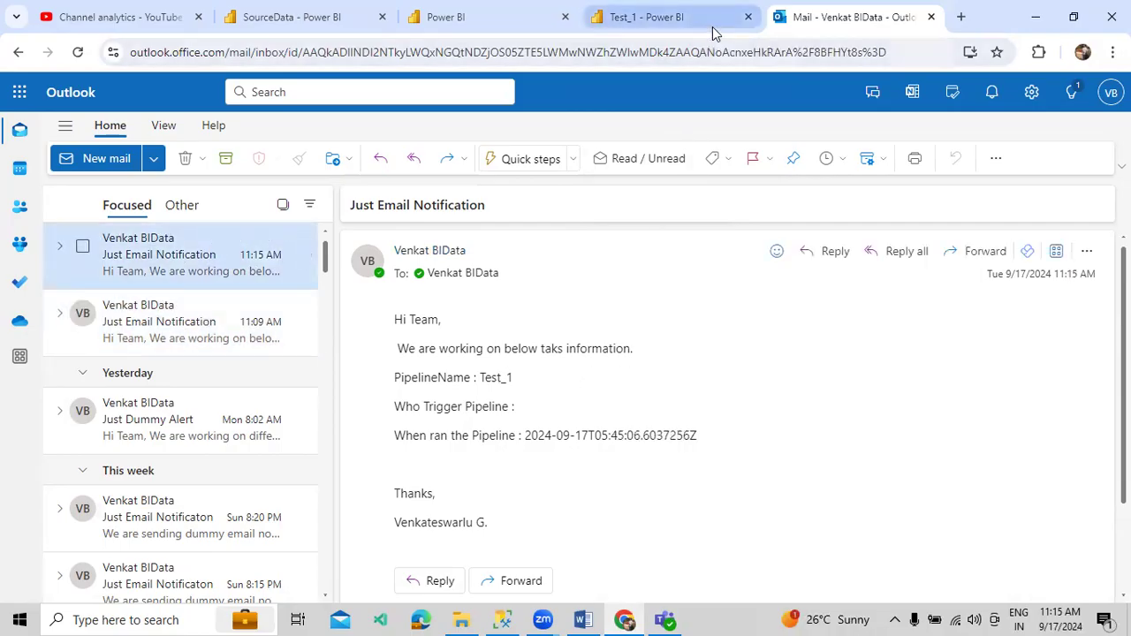
{"action": "left_click", "coordinate": [671, 17]}
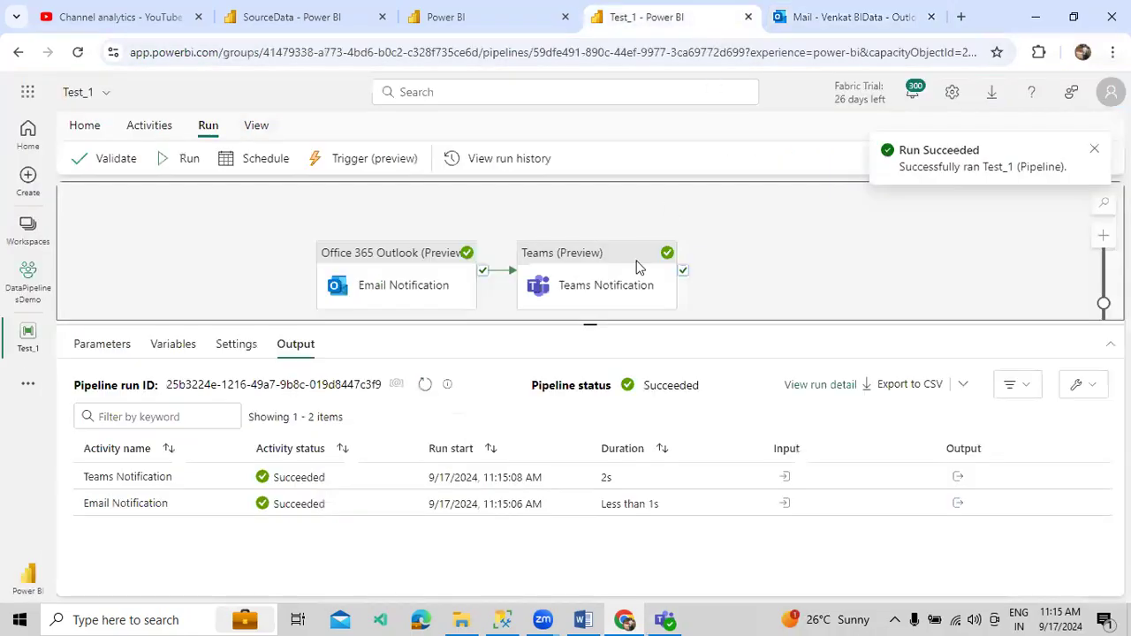
- Delete the Teams Notification and Email Notification activities from the Test_1 canvas
{"action": "left_click", "coordinate": [420, 277]}
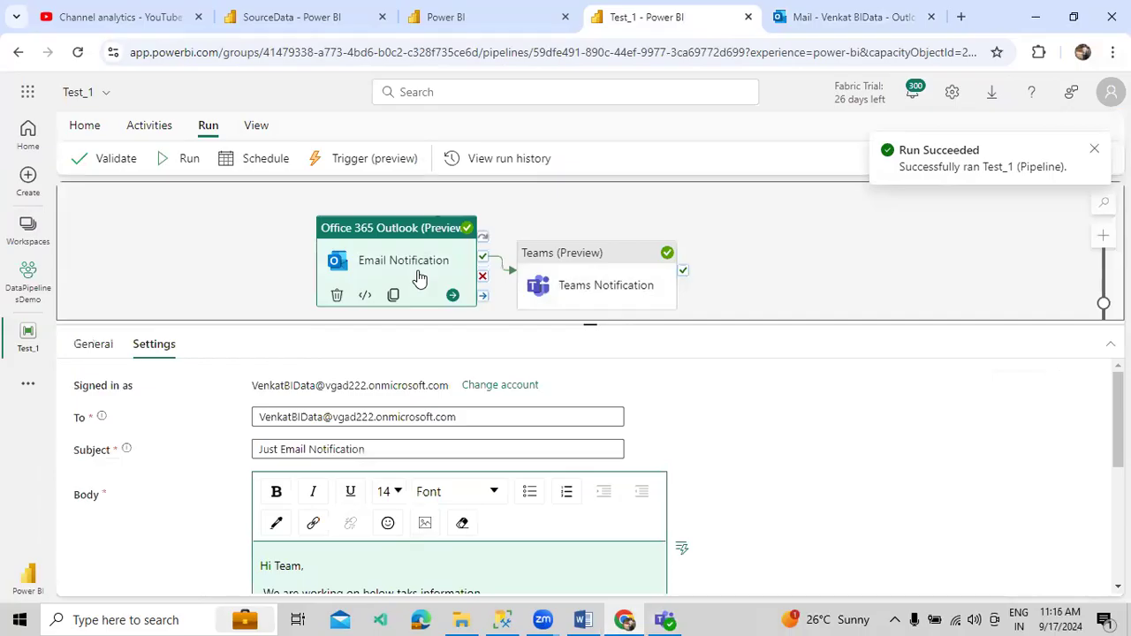
{"action": "left_click", "coordinate": [559, 272]}
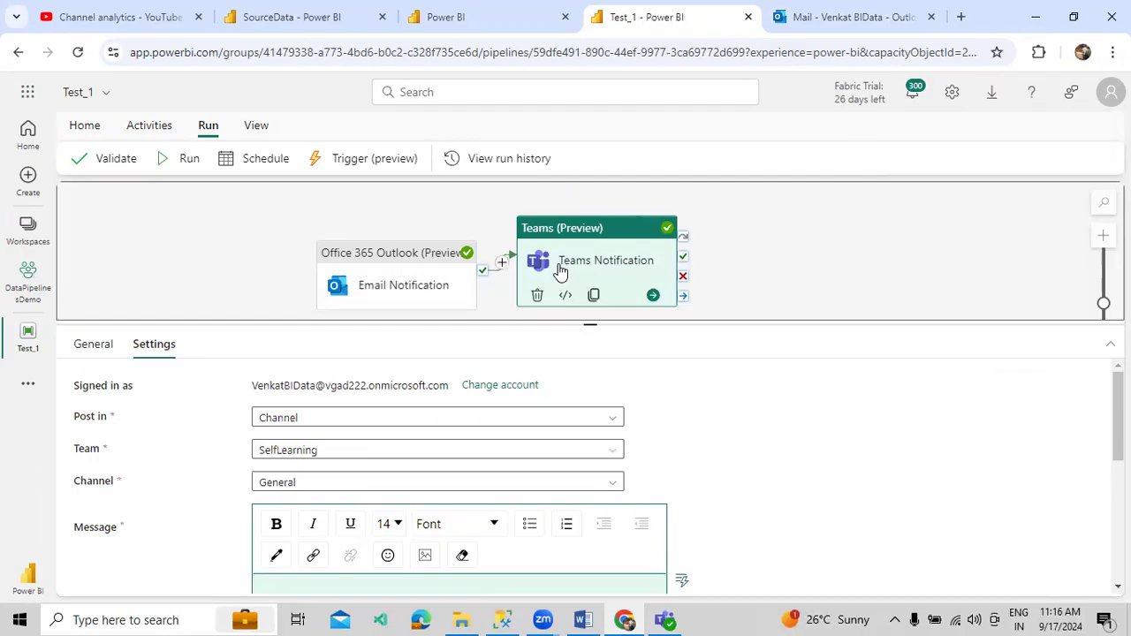
{"action": "key", "text": "Delete"}
{"action": "left_click", "coordinate": [390, 270]}
{"action": "key", "text": "Delete"}
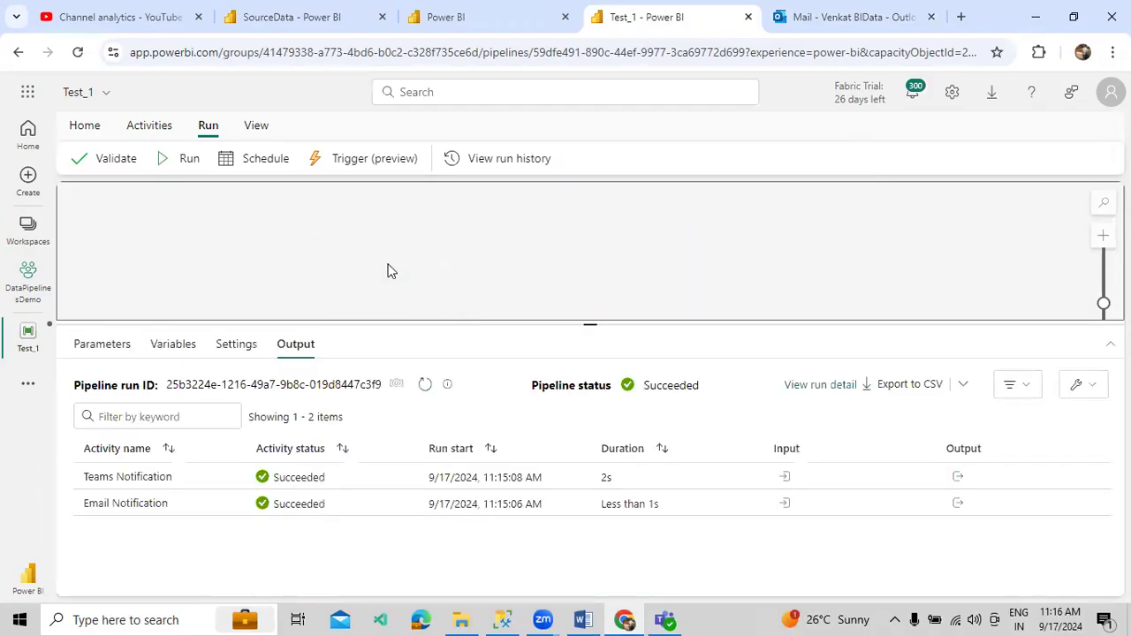
{"action": "left_click", "coordinate": [589, 618]}
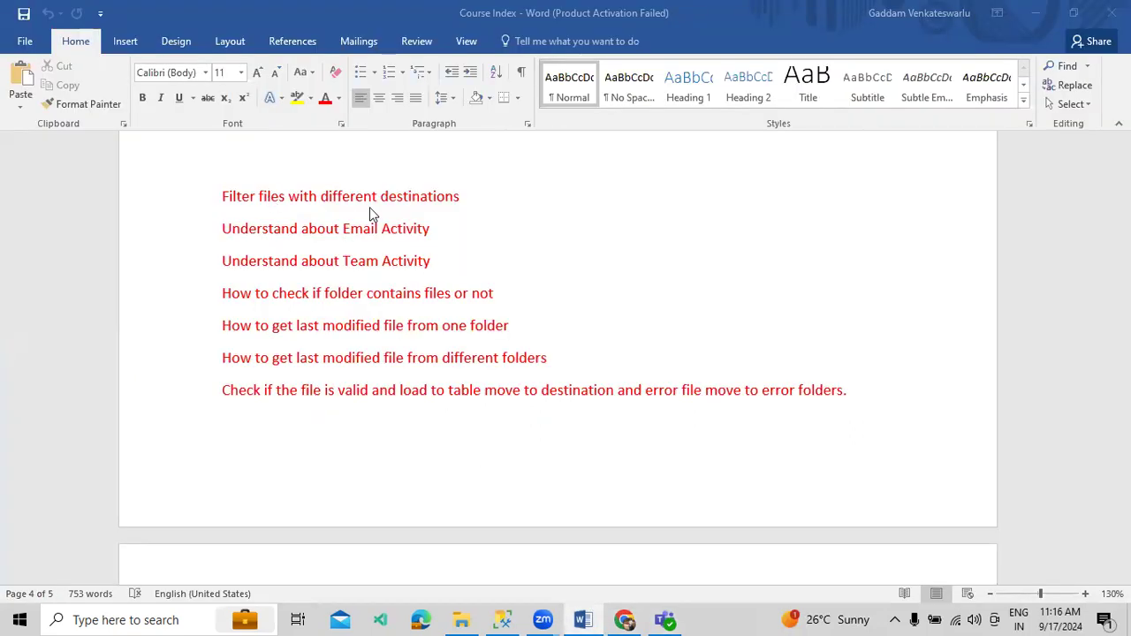
- Delete the three finished topic lines from the Course Index, save, and open the SourceData lakehouse
{"action": "left_click_drag", "start_coordinate": [298, 228], "coordinate": [221, 197]}
{"action": "left_click", "coordinate": [459, 260]}
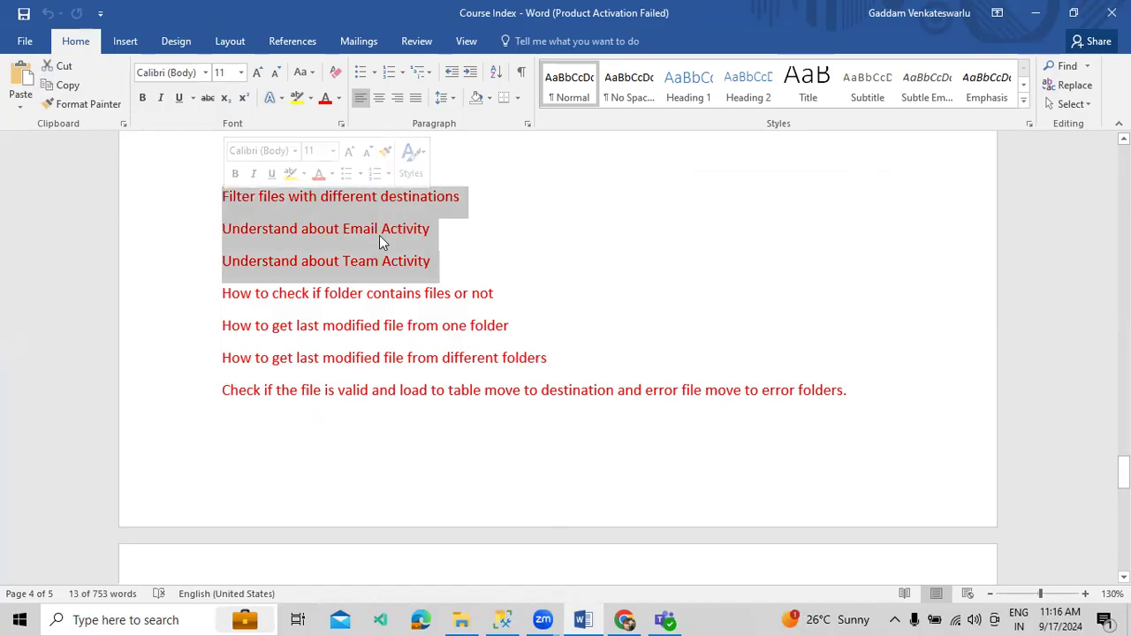
{"action": "key", "text": "Delete"}
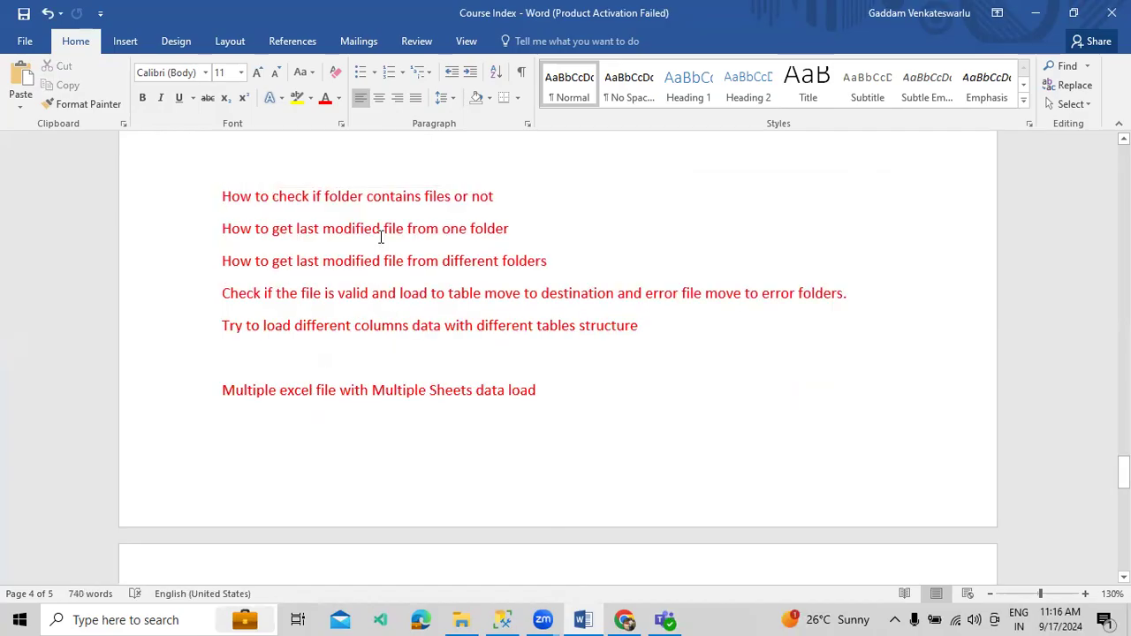
{"action": "key", "text": "ctrl+s"}
{"action": "left_click", "coordinate": [629, 617]}
{"action": "left_click", "coordinate": [286, 27]}
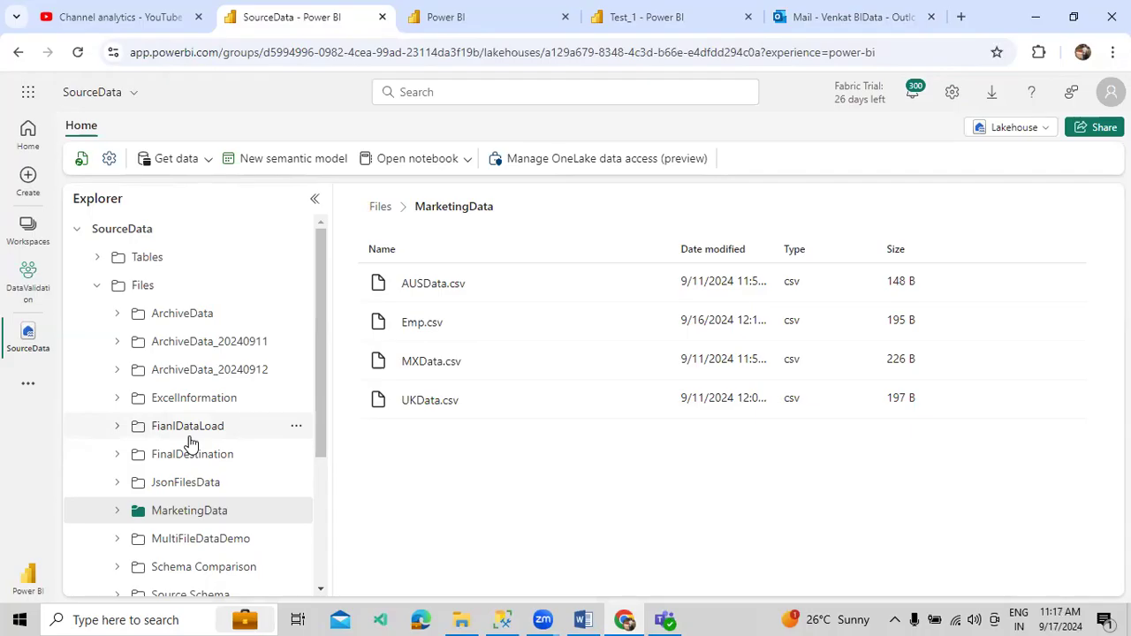
- Browse the SourceData lakehouse folders and open the FinalDestination folder
{"action": "left_click", "coordinate": [664, 620]}
{"action": "left_click", "coordinate": [665, 619]}
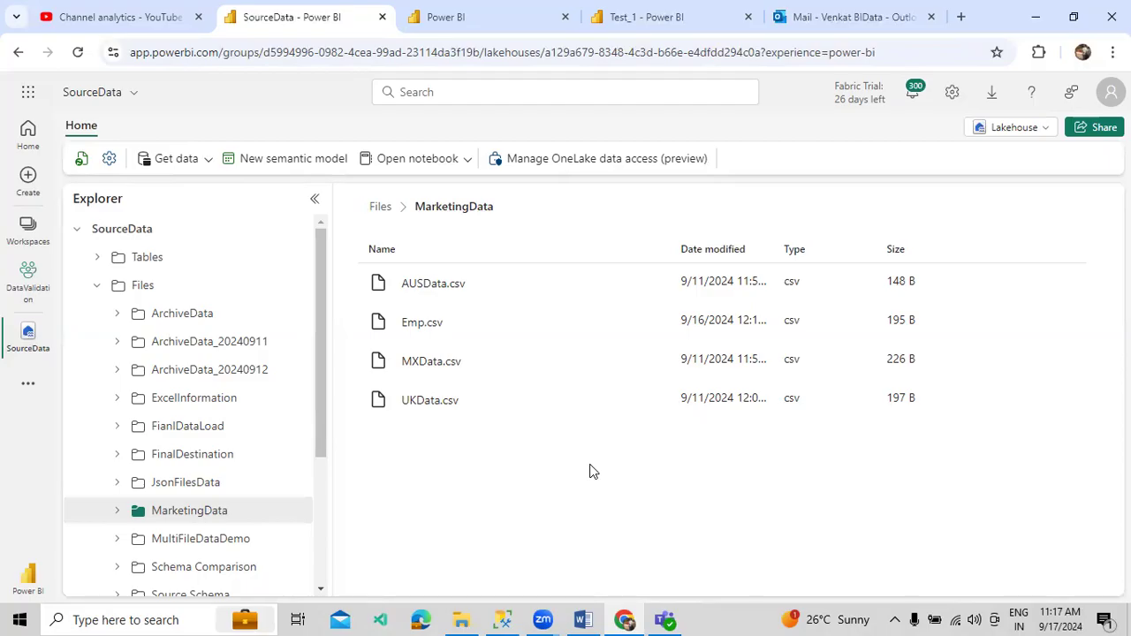
{"action": "left_click", "coordinate": [188, 402]}
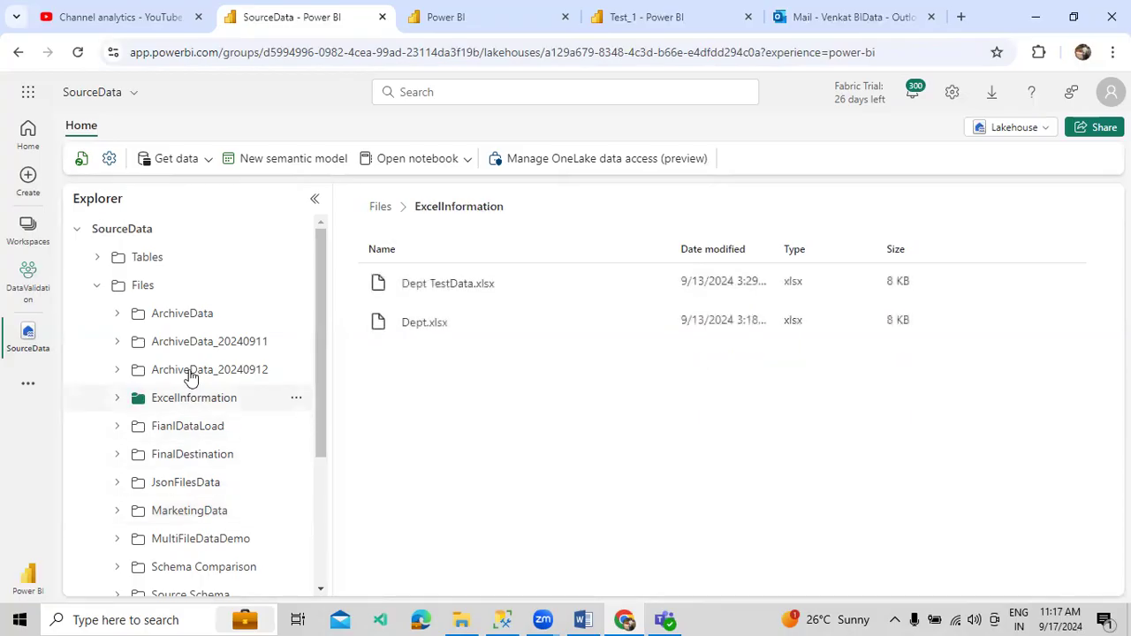
{"action": "left_click", "coordinate": [195, 317]}
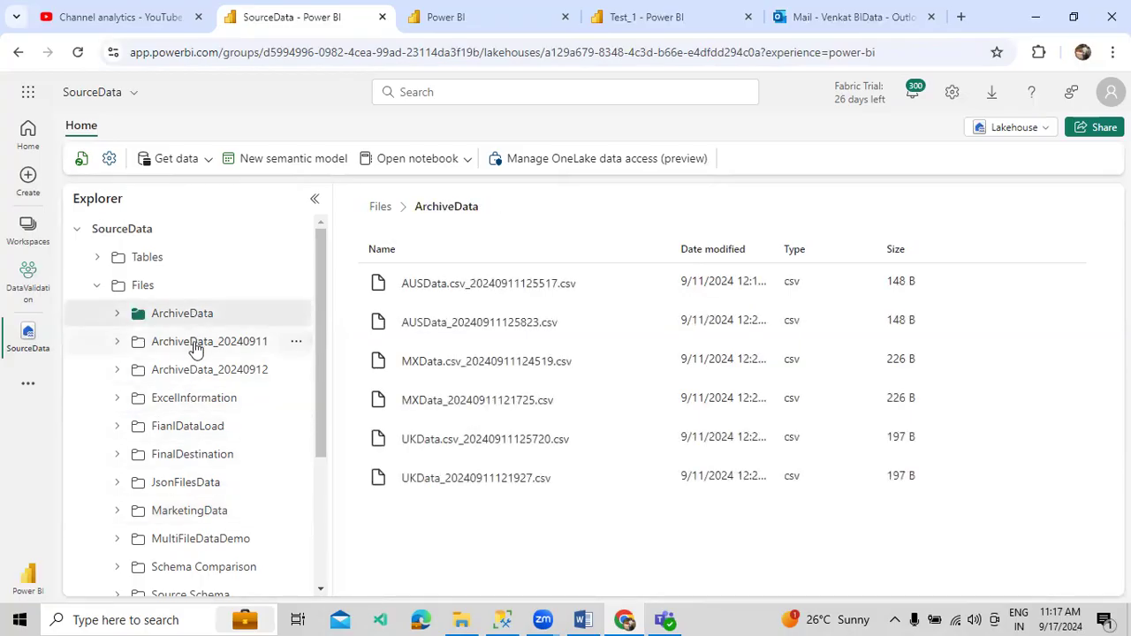
{"action": "left_click", "coordinate": [195, 344]}
{"action": "left_click", "coordinate": [195, 488]}
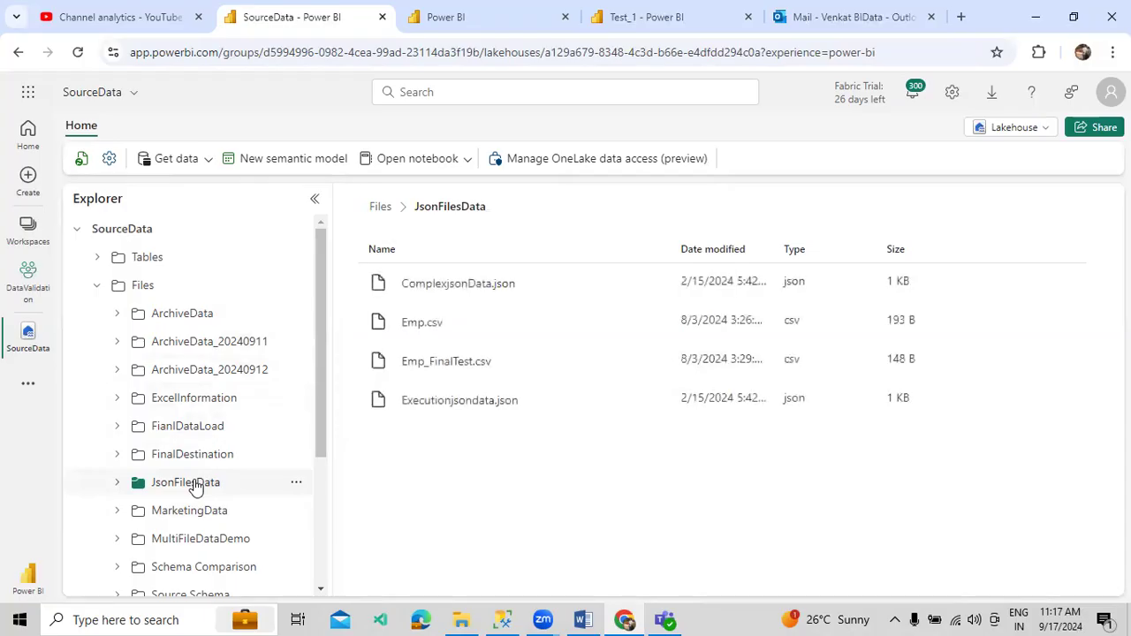
{"action": "left_click", "coordinate": [195, 432]}
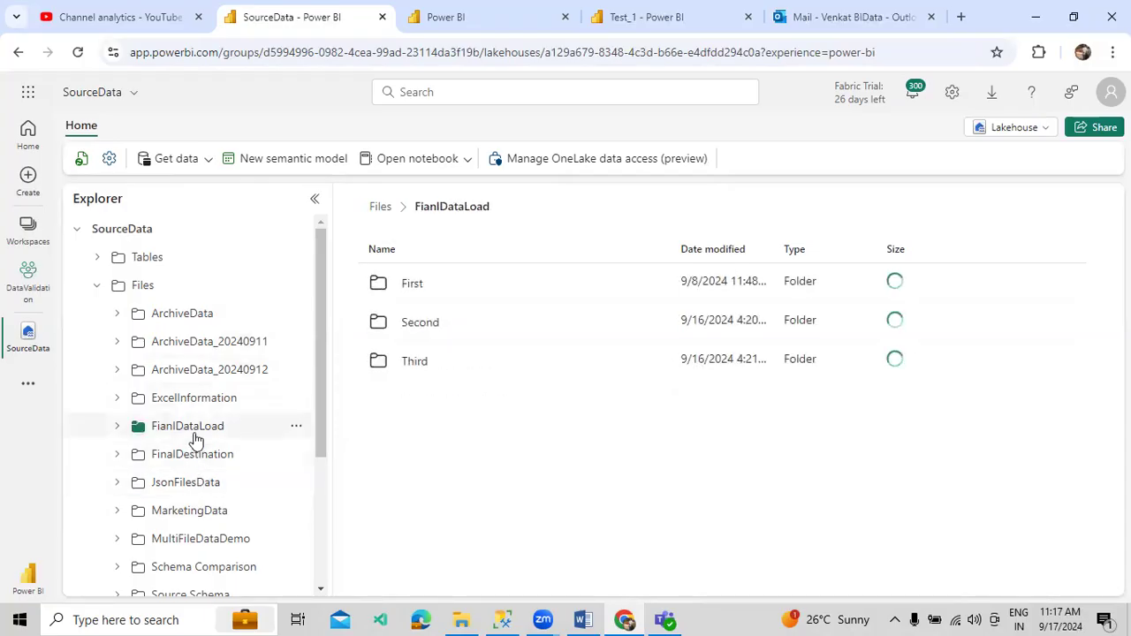
{"action": "left_click", "coordinate": [192, 455]}
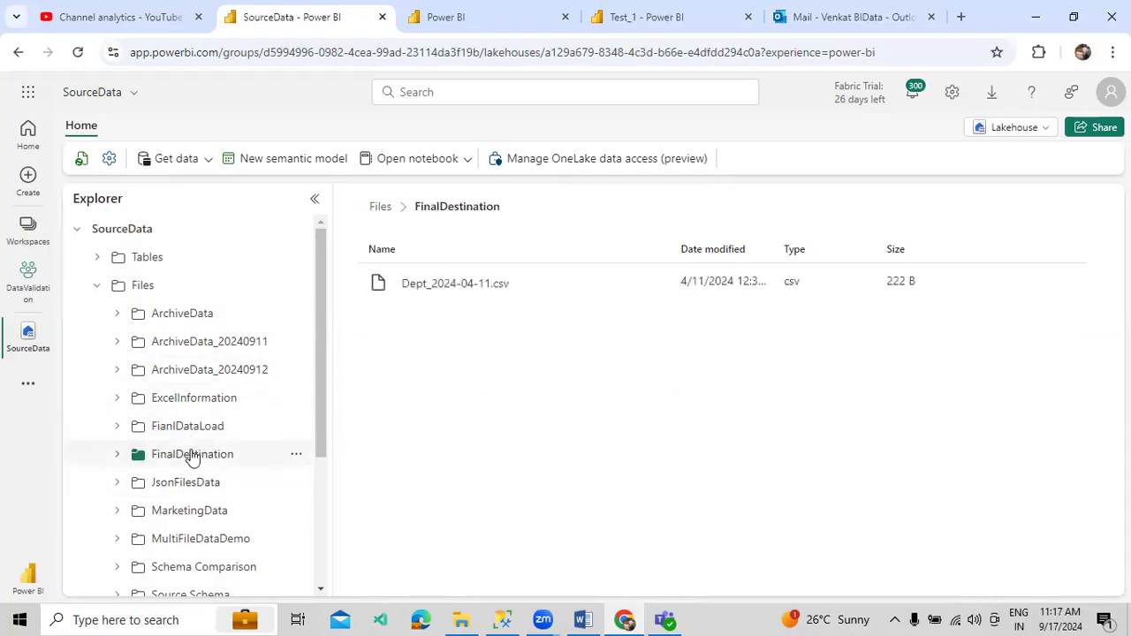
- Delete Dept_2024-04-11.csv from FinalDestination and confirm the deletion
{"action": "left_click", "coordinate": [649, 285]}
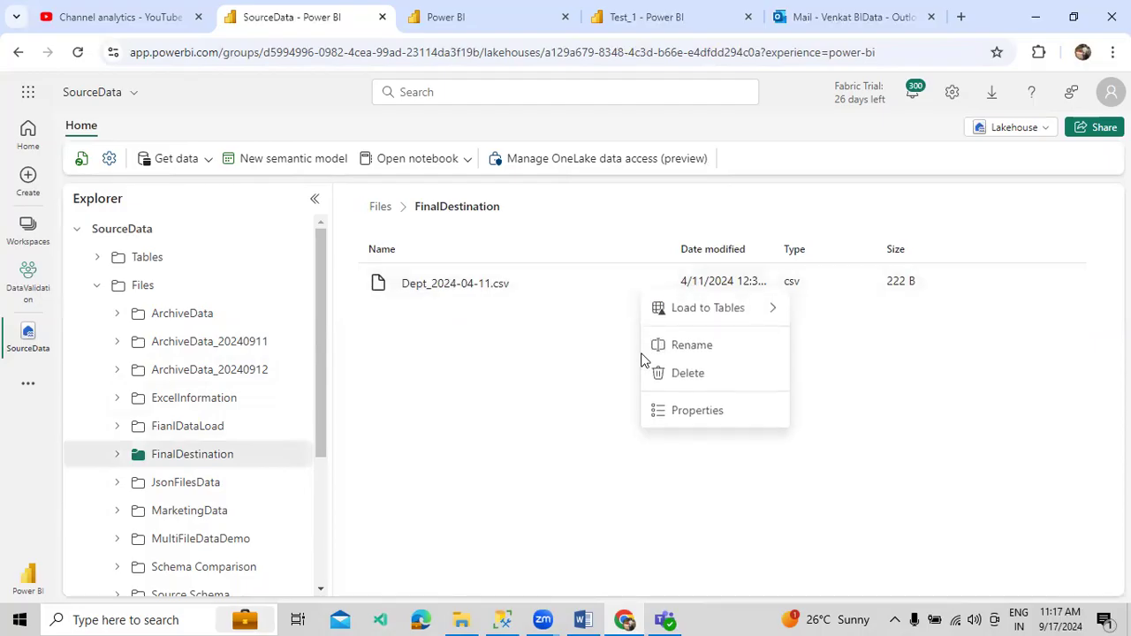
{"action": "left_click", "coordinate": [687, 374]}
{"action": "left_click", "coordinate": [575, 409]}
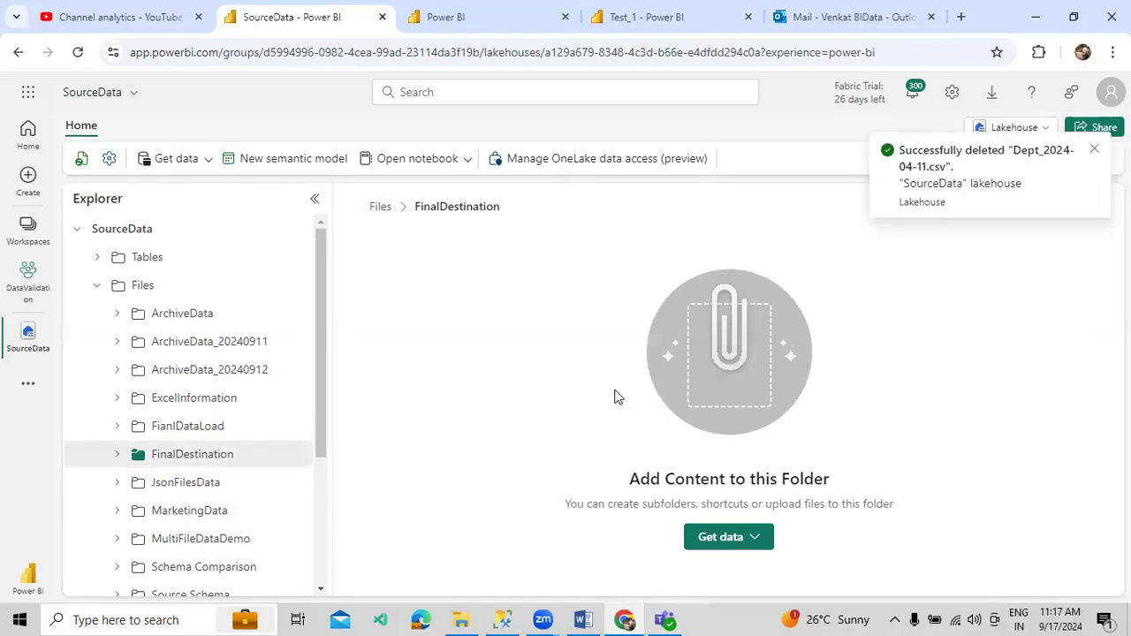
{"action": "left_click", "coordinate": [1095, 152]}
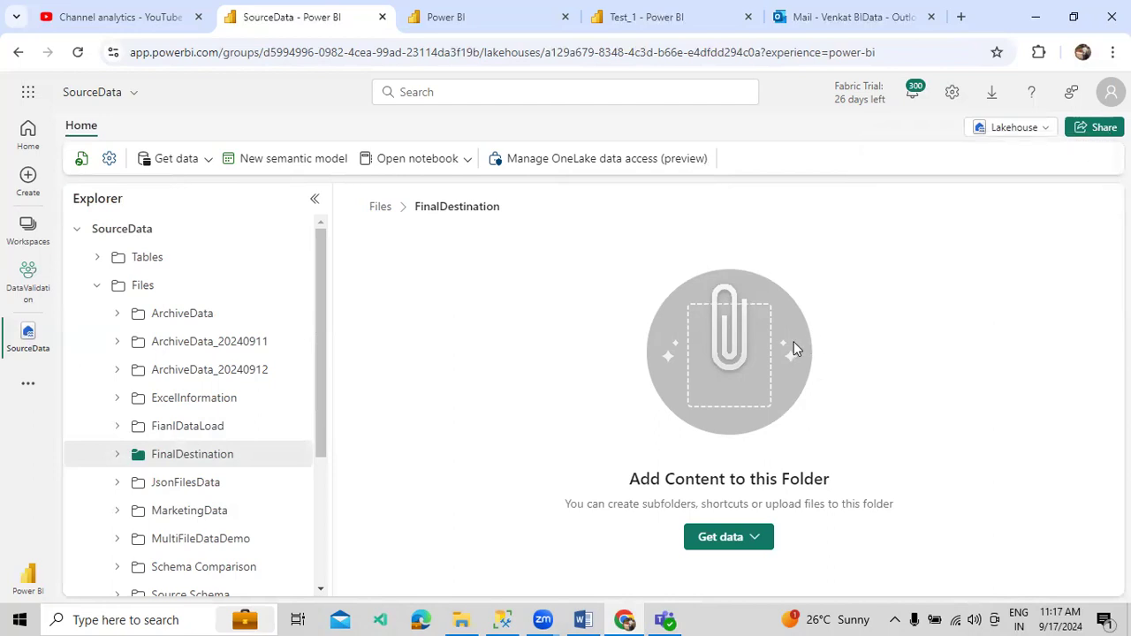
{"action": "left_click", "coordinate": [701, 20]}
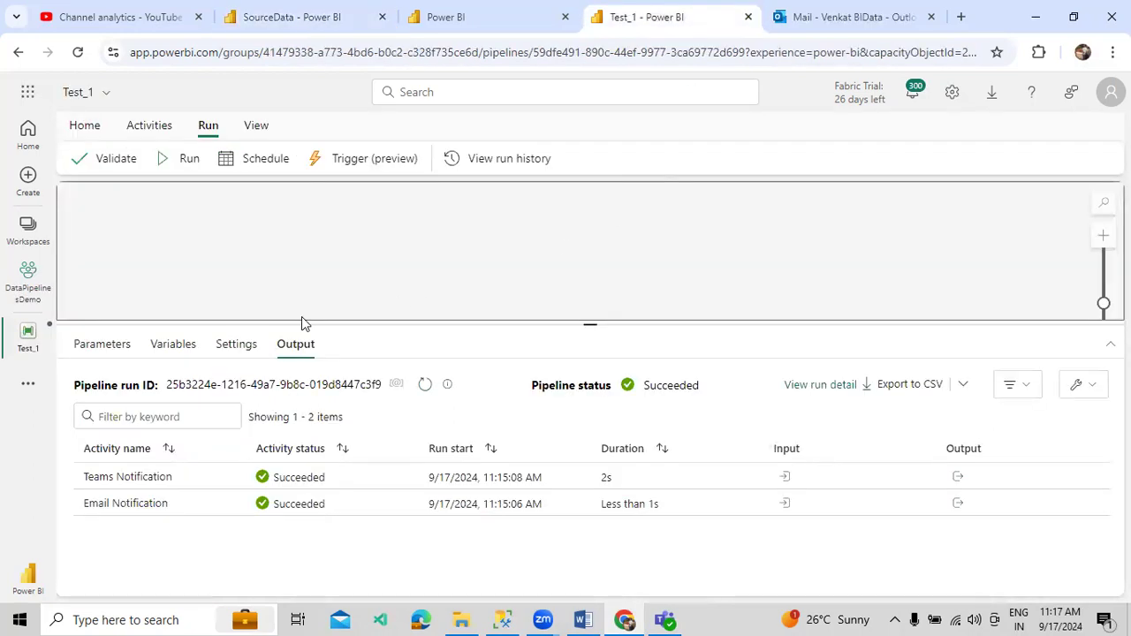
- Rename the Get Metadata1 activity to Get Files
{"action": "left_click", "coordinate": [137, 125]}
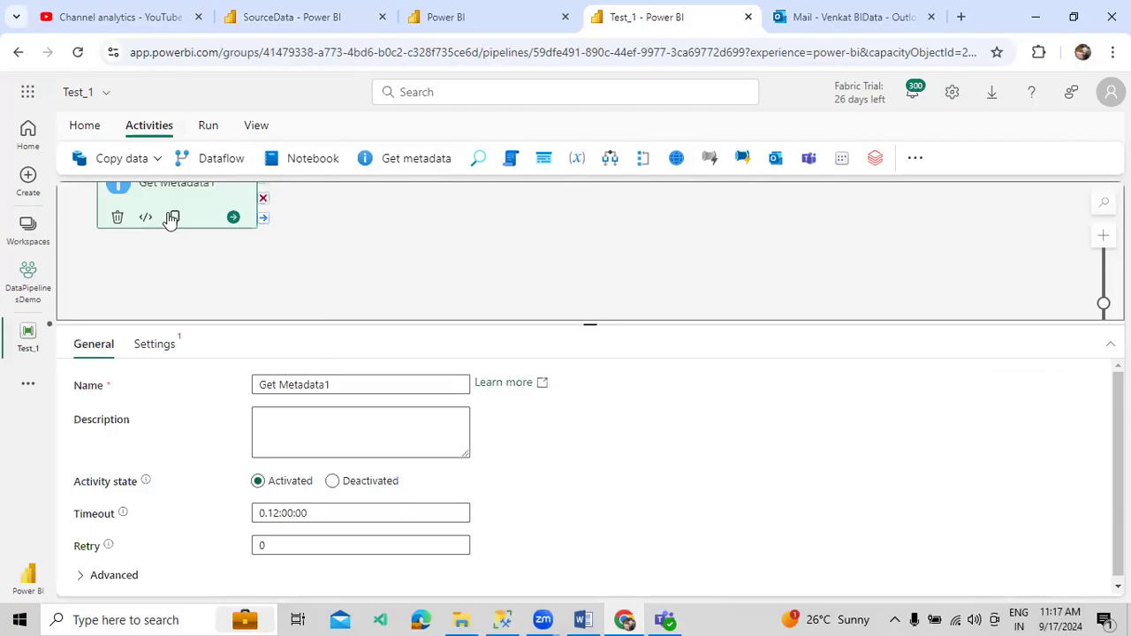
{"action": "left_click", "coordinate": [328, 383]}
{"action": "left_click_drag", "start_coordinate": [327, 384], "coordinate": [279, 385]}
{"action": "type", "text": "Fi"}
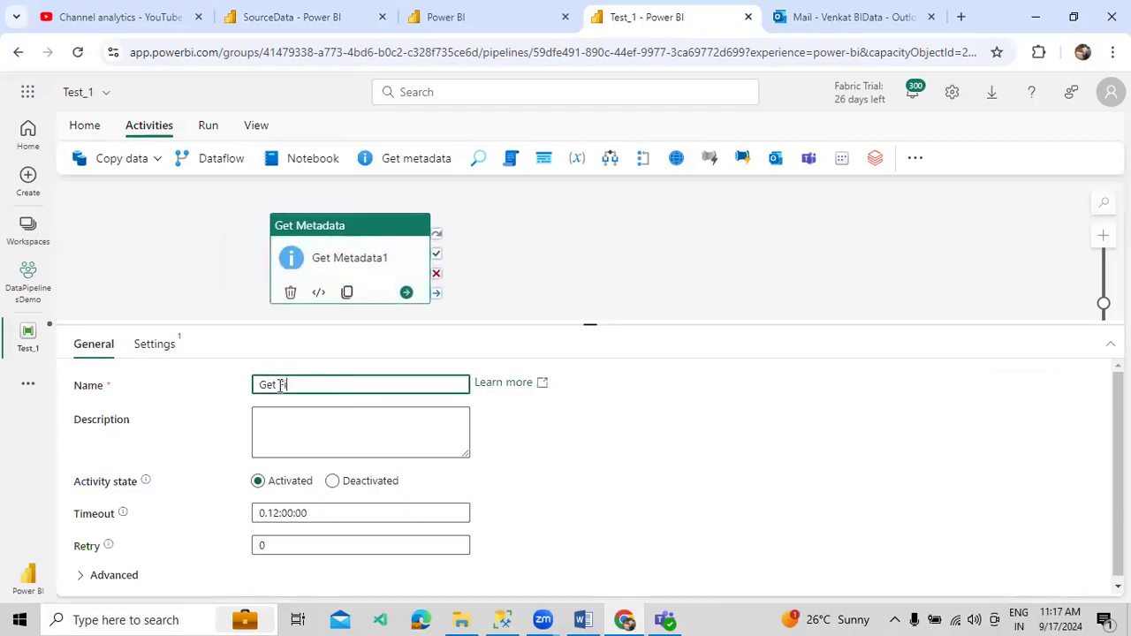
{"action": "type", "text": "les"}
- Point Get Files at the SourceData lakehouse Files root with file path FinalDestination
{"action": "left_click", "coordinate": [175, 354]}
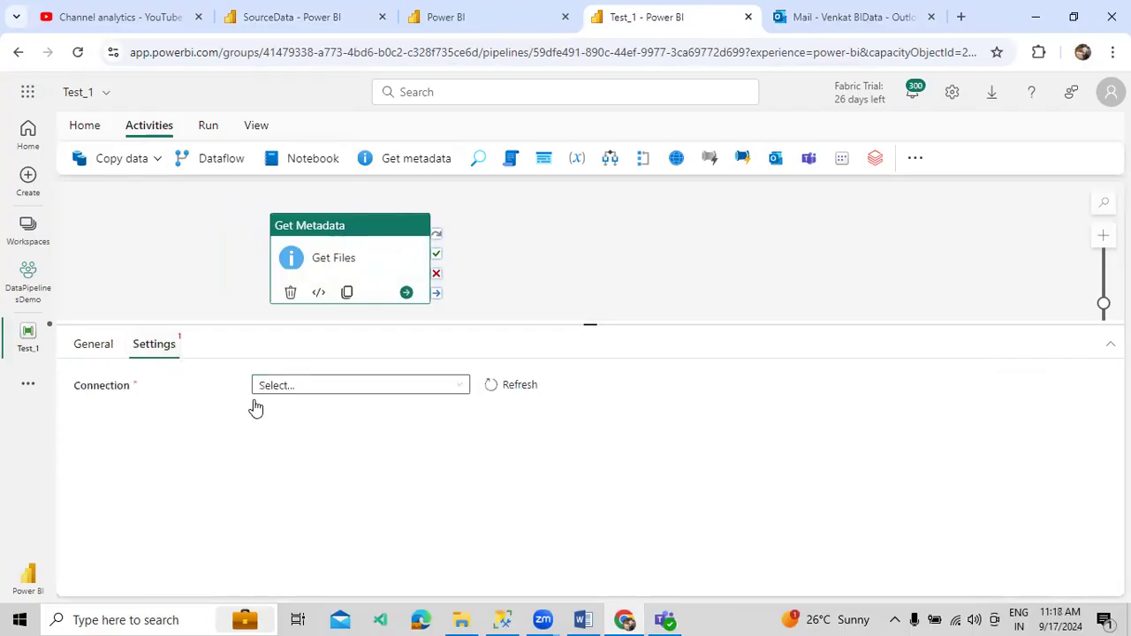
{"action": "left_click", "coordinate": [317, 385]}
{"action": "left_click", "coordinate": [327, 524]}
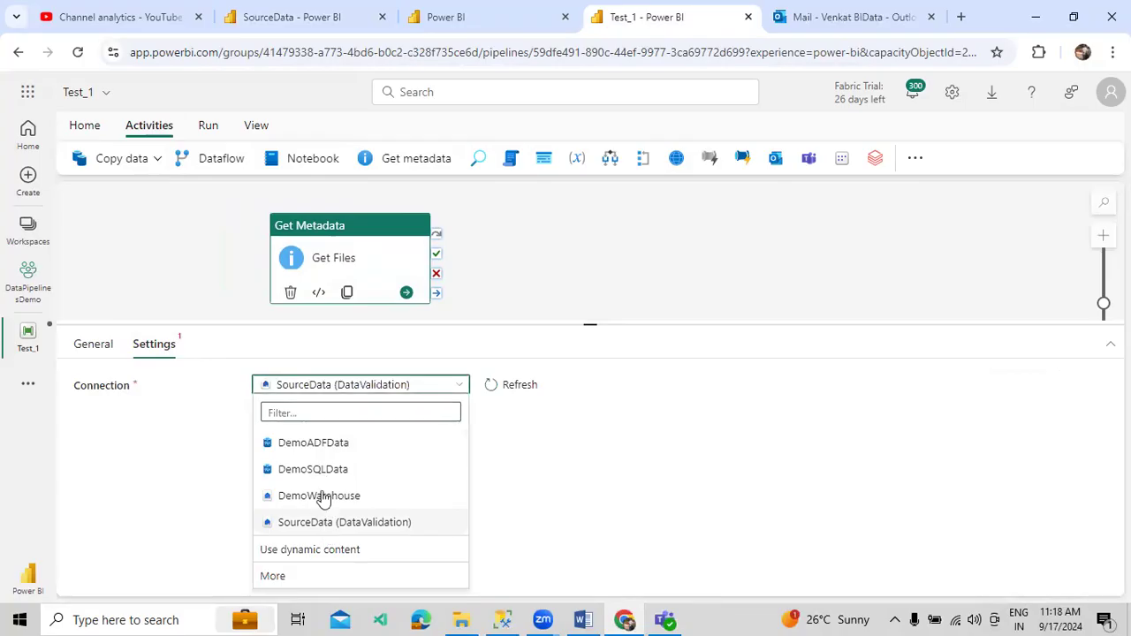
{"action": "left_click", "coordinate": [341, 421]}
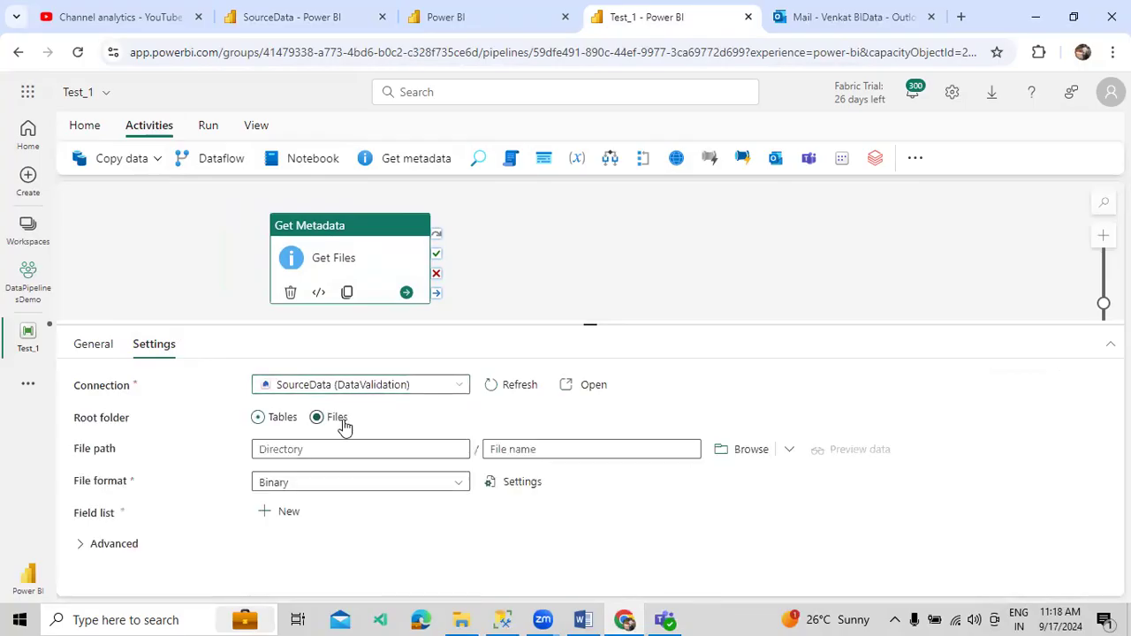
{"action": "left_click", "coordinate": [291, 17]}
{"action": "left_click", "coordinate": [295, 454]}
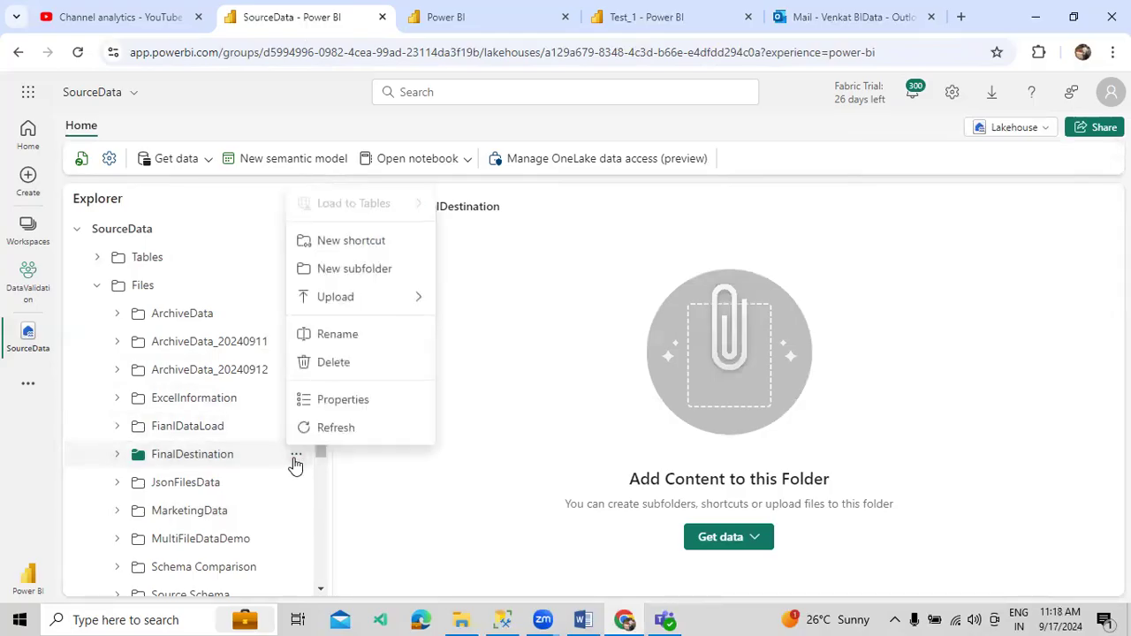
{"action": "left_click", "coordinate": [319, 337]}
{"action": "key", "text": "ctrl+a"}
{"action": "key", "text": "ctrl+c"}
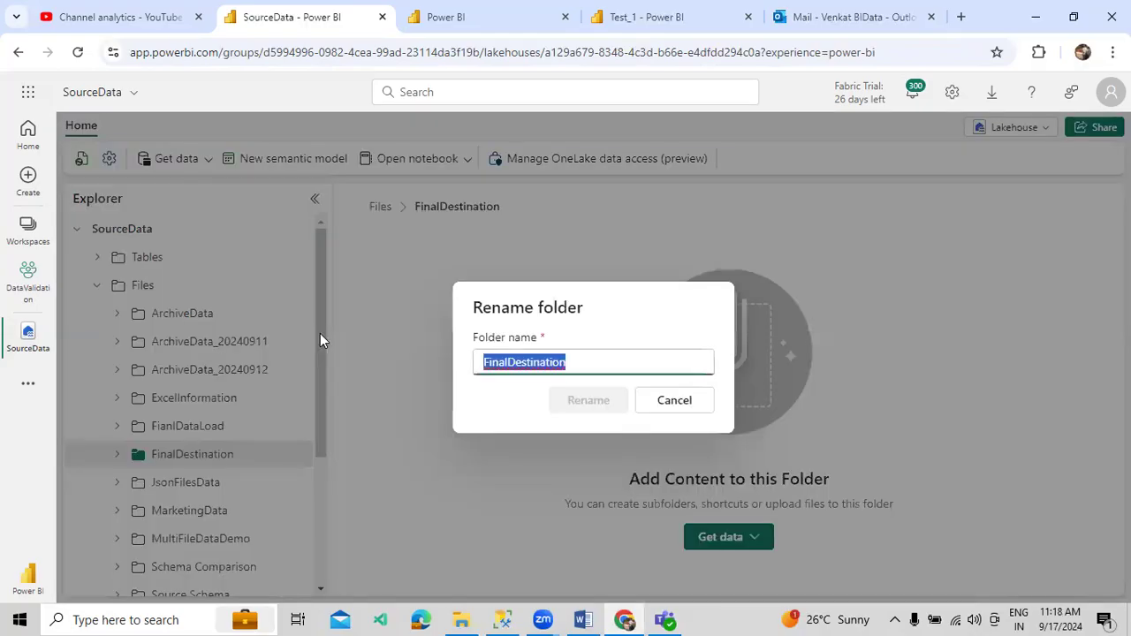
{"action": "left_click", "coordinate": [682, 409]}
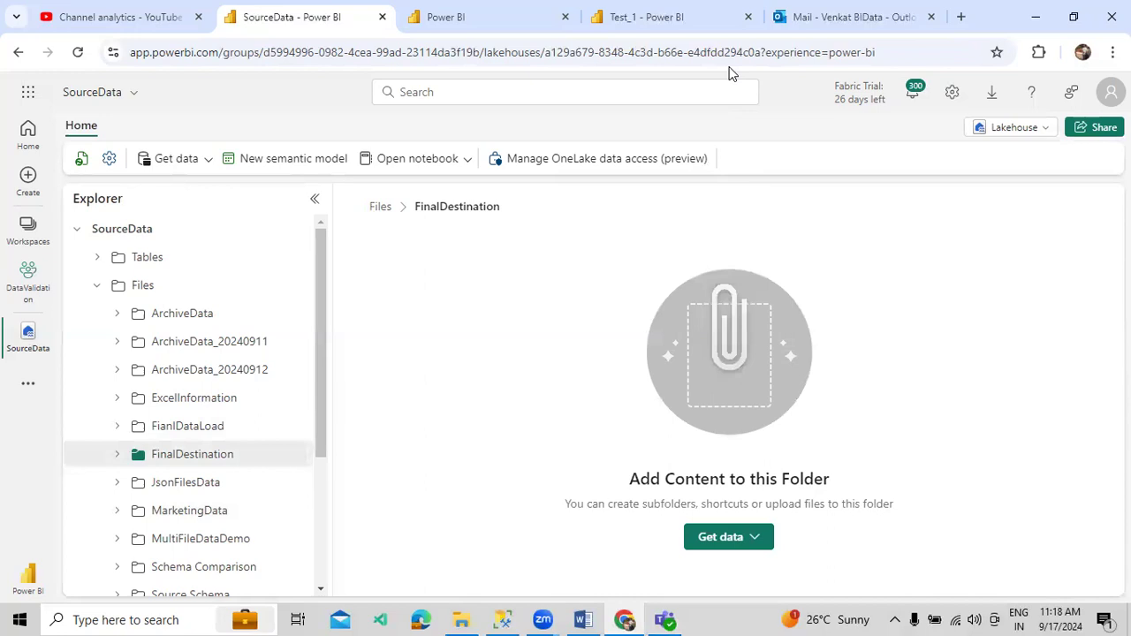
{"action": "left_click", "coordinate": [718, 26]}
{"action": "left_click", "coordinate": [432, 449]}
{"action": "key", "text": "ctrl+v"}
- Set the file format to DelimitedText and add Child items to the field list
{"action": "left_click", "coordinate": [410, 493]}
{"action": "scroll", "coordinate": [344, 538], "scroll_direction": "down", "scroll_amount": 1}
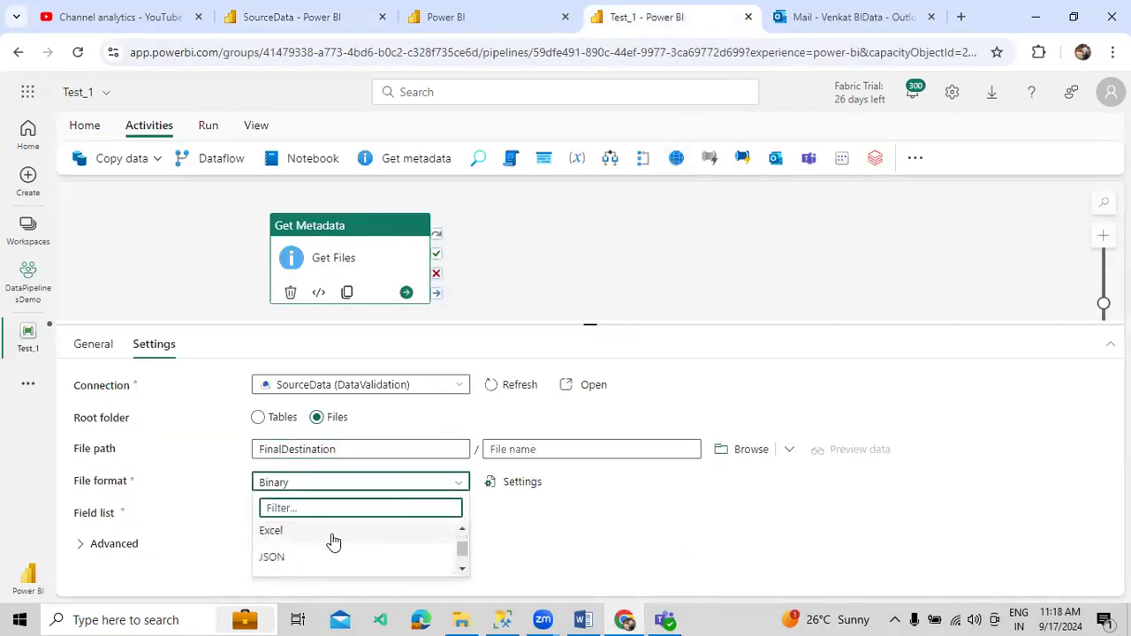
{"action": "type", "text": "Del"}
{"action": "left_click", "coordinate": [319, 533]}
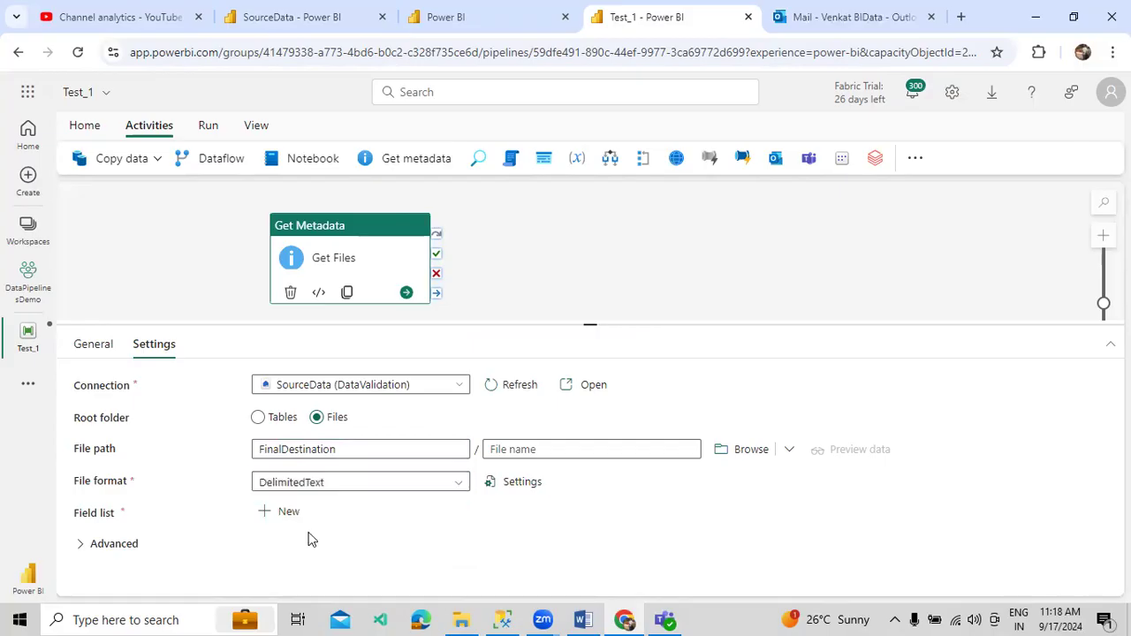
{"action": "left_click", "coordinate": [295, 525]}
{"action": "left_click", "coordinate": [354, 575]}
{"action": "scroll", "coordinate": [354, 575], "scroll_direction": "down", "scroll_amount": 2}
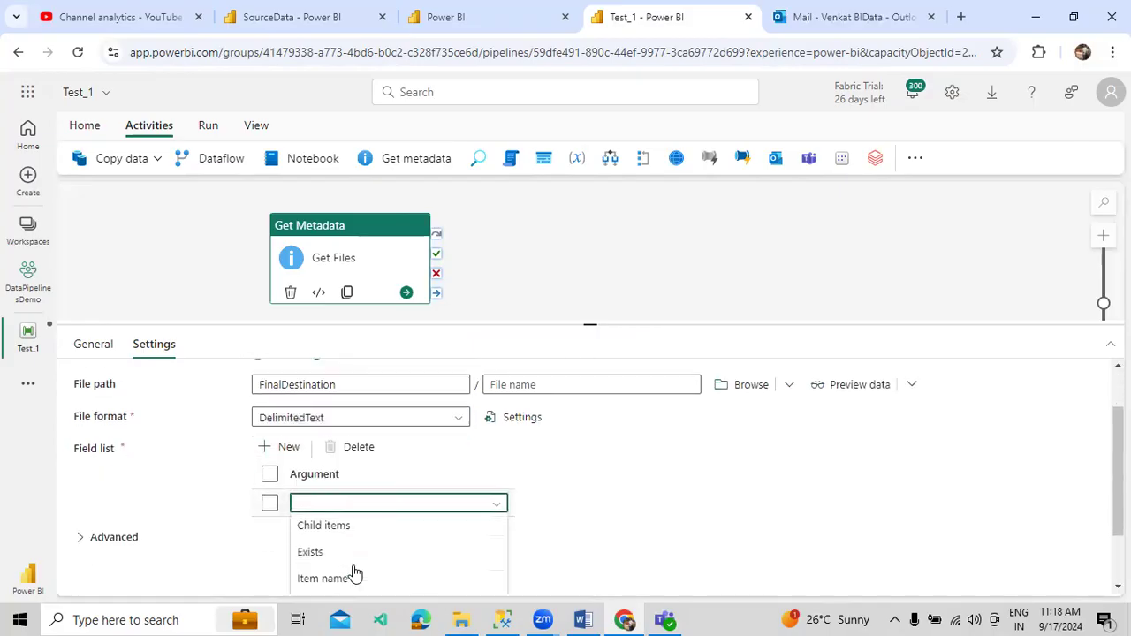
{"action": "left_click", "coordinate": [328, 509]}
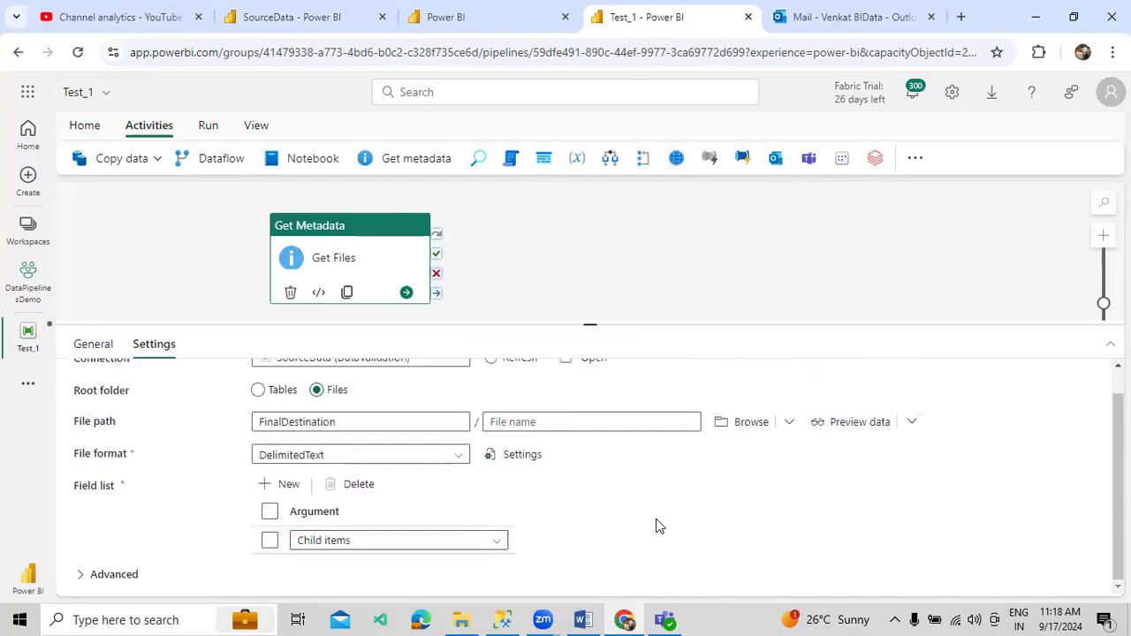
- Check the FinalDestination file path and start a run of Test_1
{"action": "scroll", "coordinate": [654, 526], "scroll_direction": "up", "scroll_amount": 1}
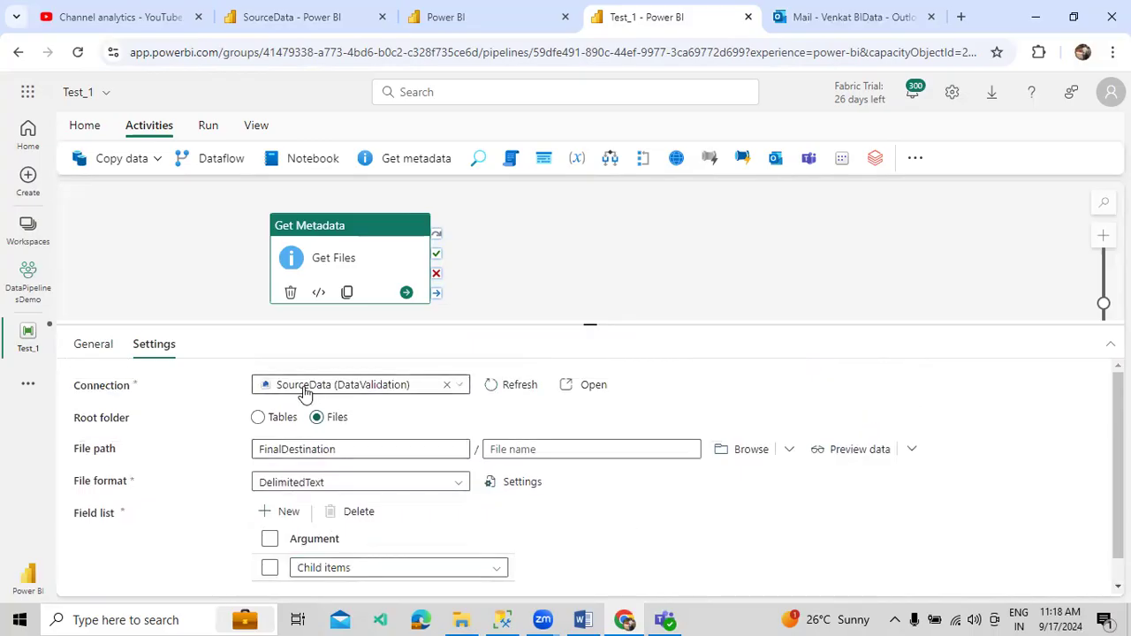
{"action": "double_click", "coordinate": [290, 449]}
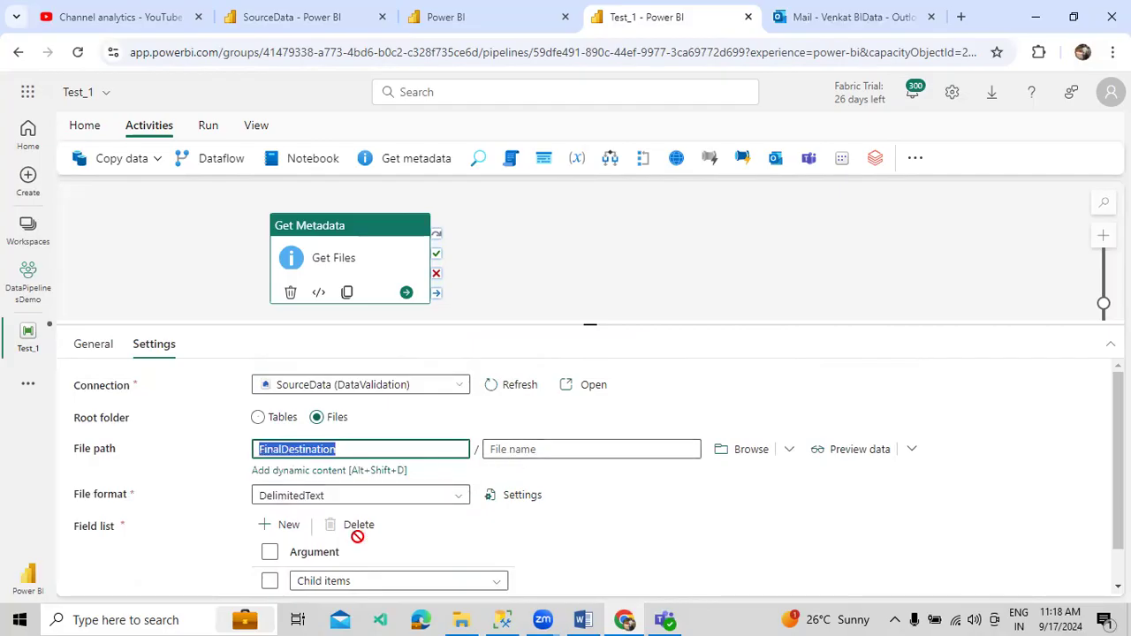
{"action": "left_click", "coordinate": [638, 541]}
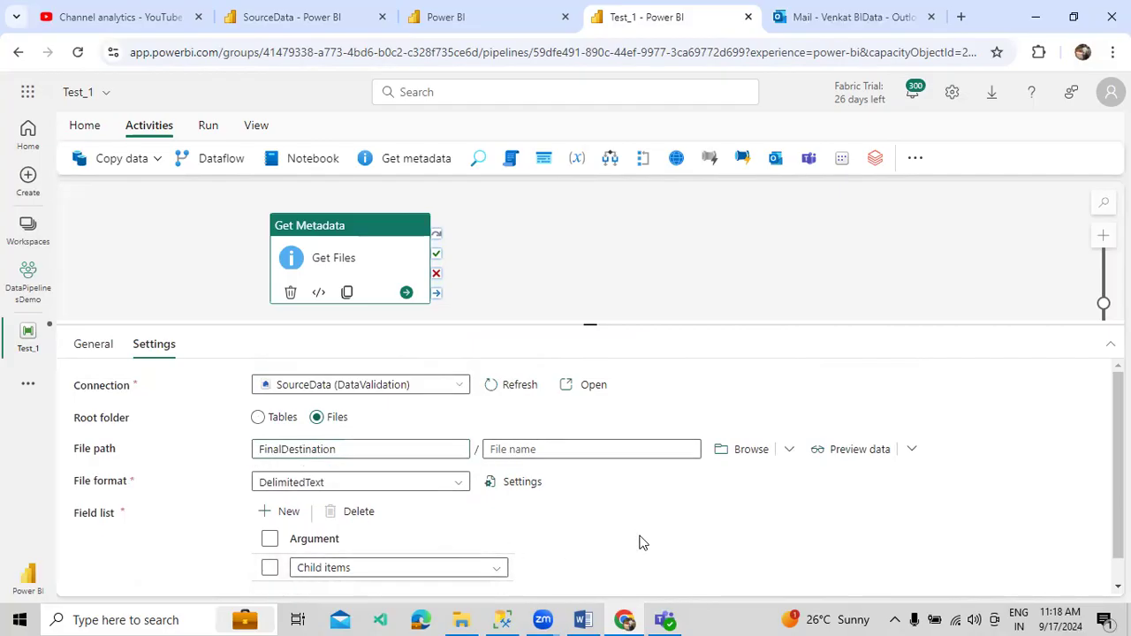
{"action": "left_click", "coordinate": [206, 126]}
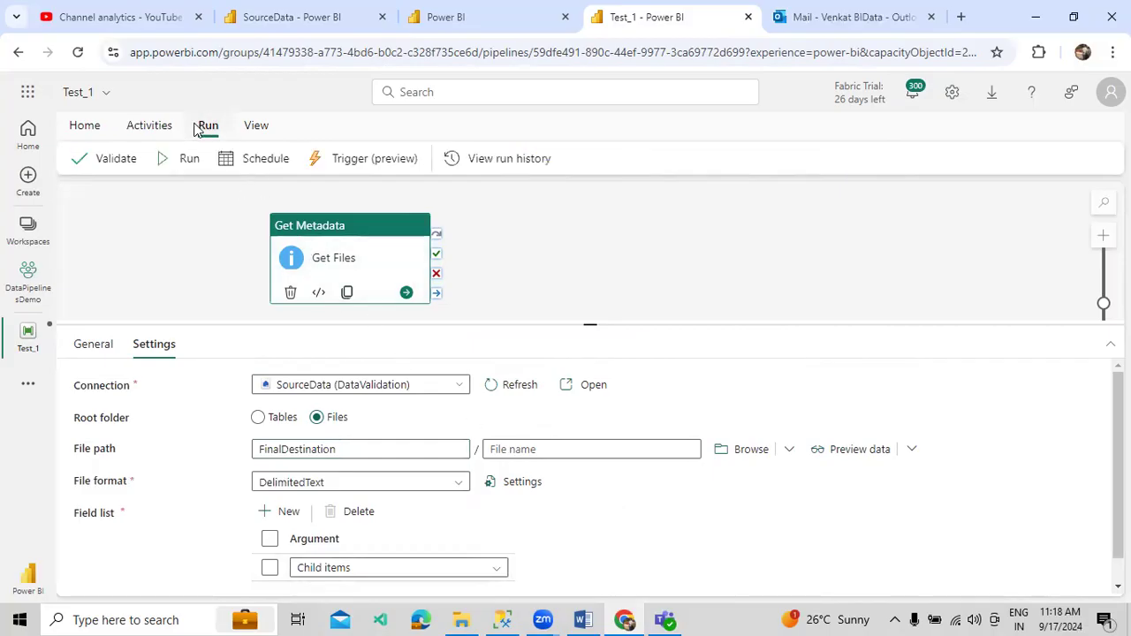
{"action": "left_click", "coordinate": [186, 161]}
- Save and run Test_1, verify Get Files returns childItems [], then add an If Condition
{"action": "left_click", "coordinate": [585, 398]}
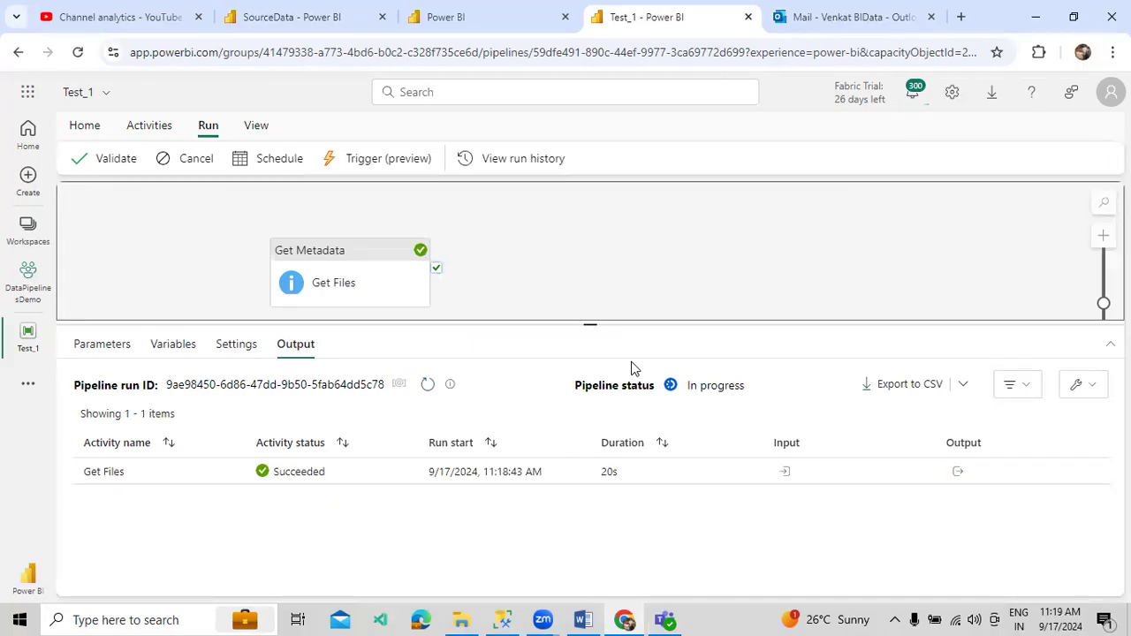
{"action": "left_click", "coordinate": [957, 470]}
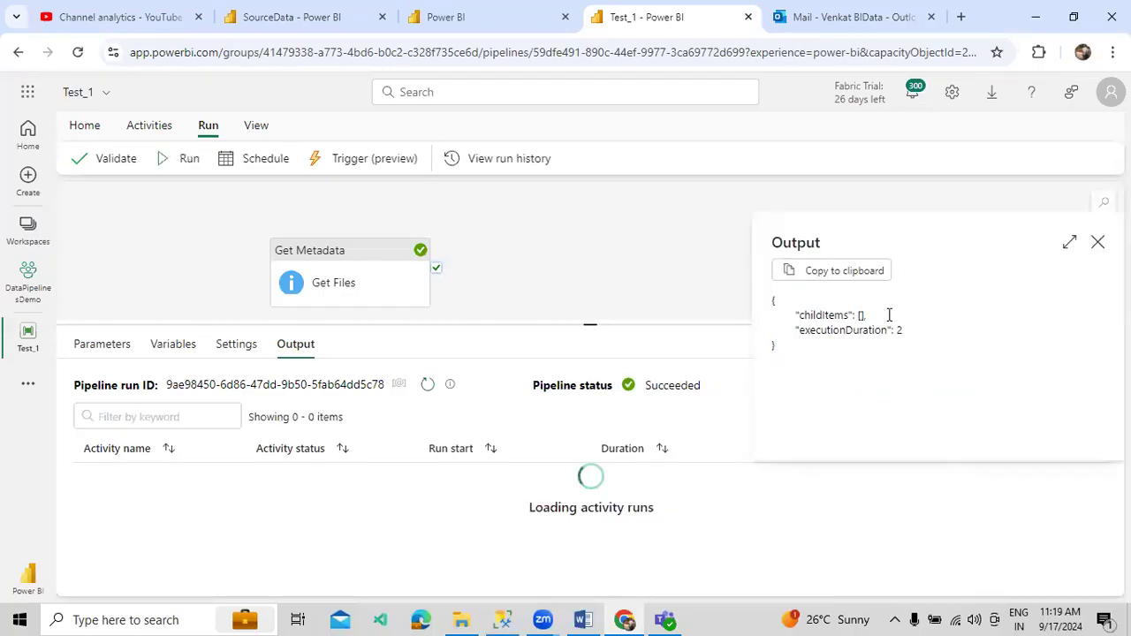
{"action": "double_click", "coordinate": [860, 315]}
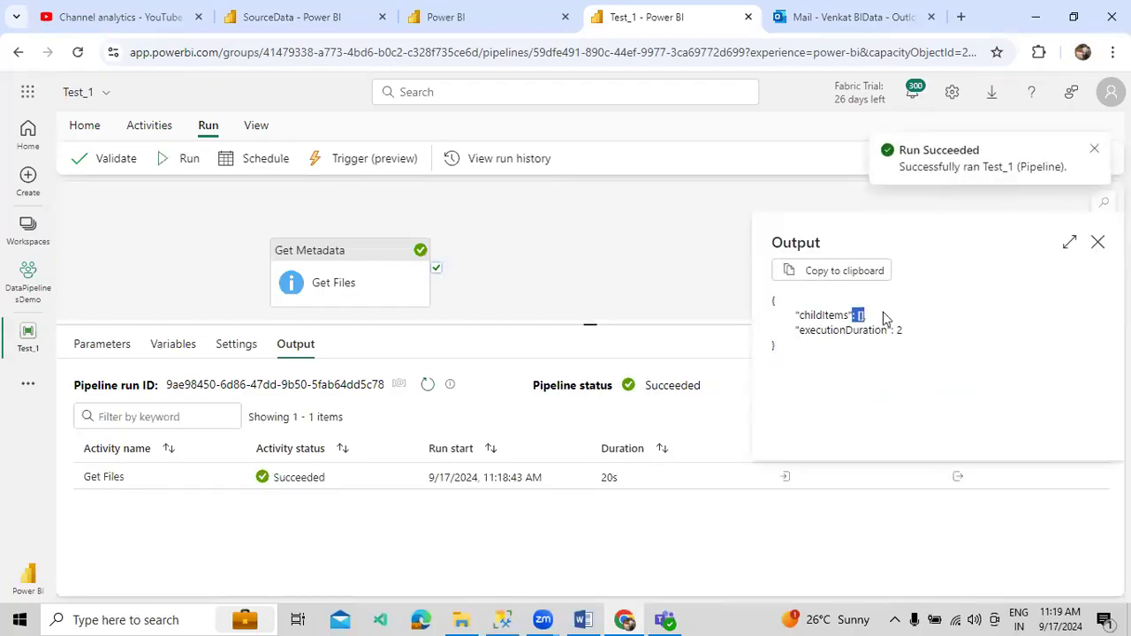
{"action": "left_click", "coordinate": [1095, 245]}
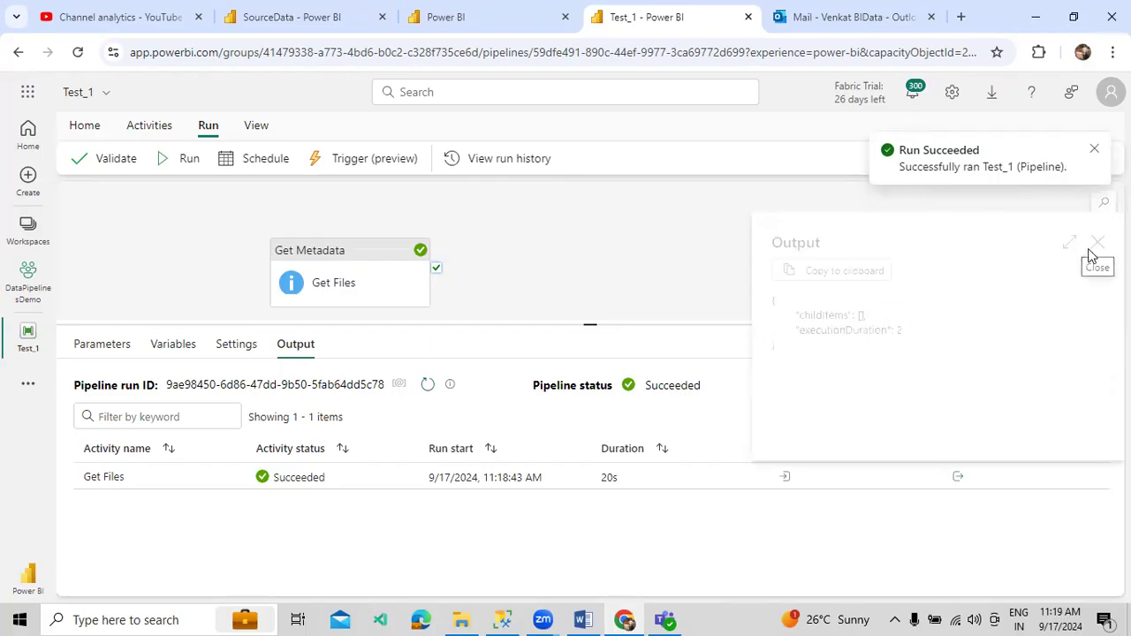
{"action": "left_click", "coordinate": [159, 126]}
{"action": "left_click", "coordinate": [608, 161]}
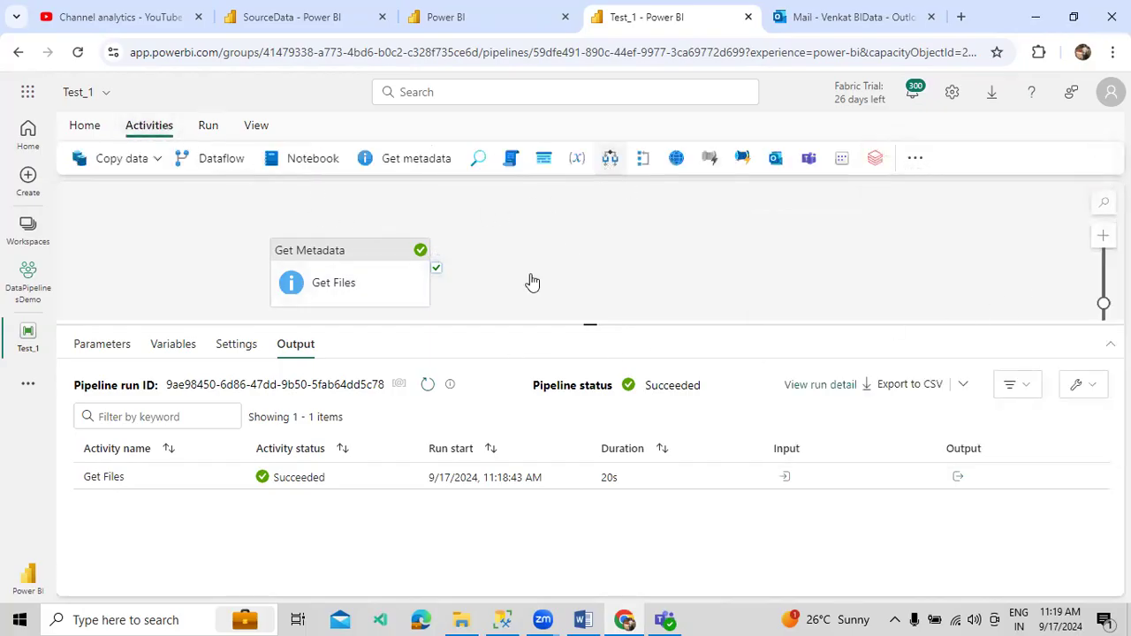
- Chain the If Condition after Get Files succeeds, name it Condition Check, and open its expression editor
{"action": "left_click_drag", "start_coordinate": [437, 267], "coordinate": [505, 273]}
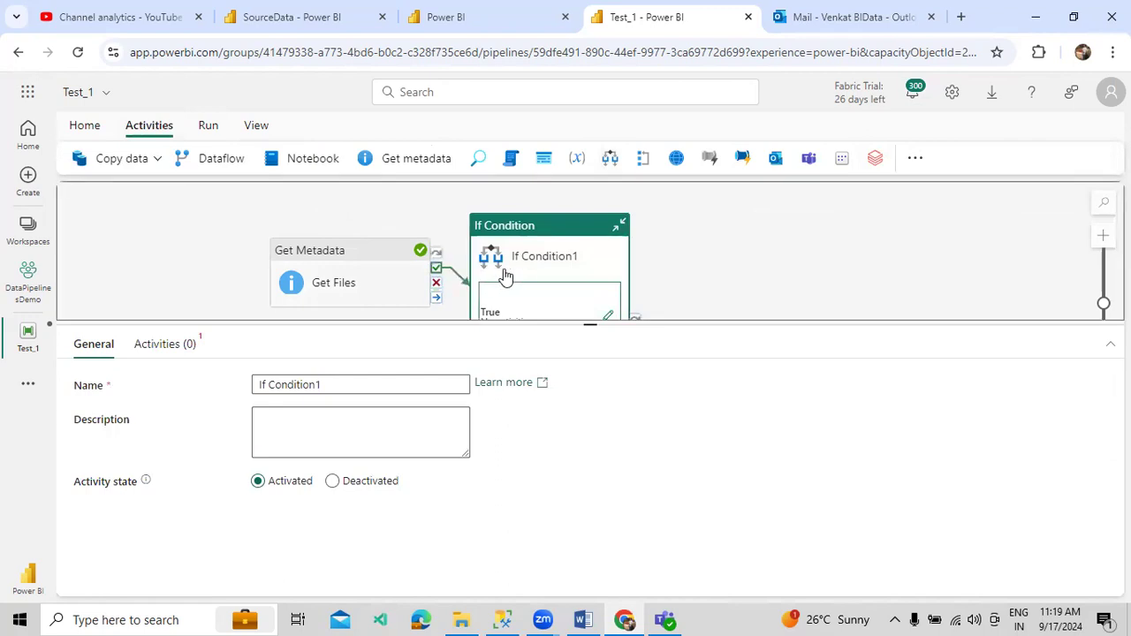
{"action": "left_click", "coordinate": [534, 276]}
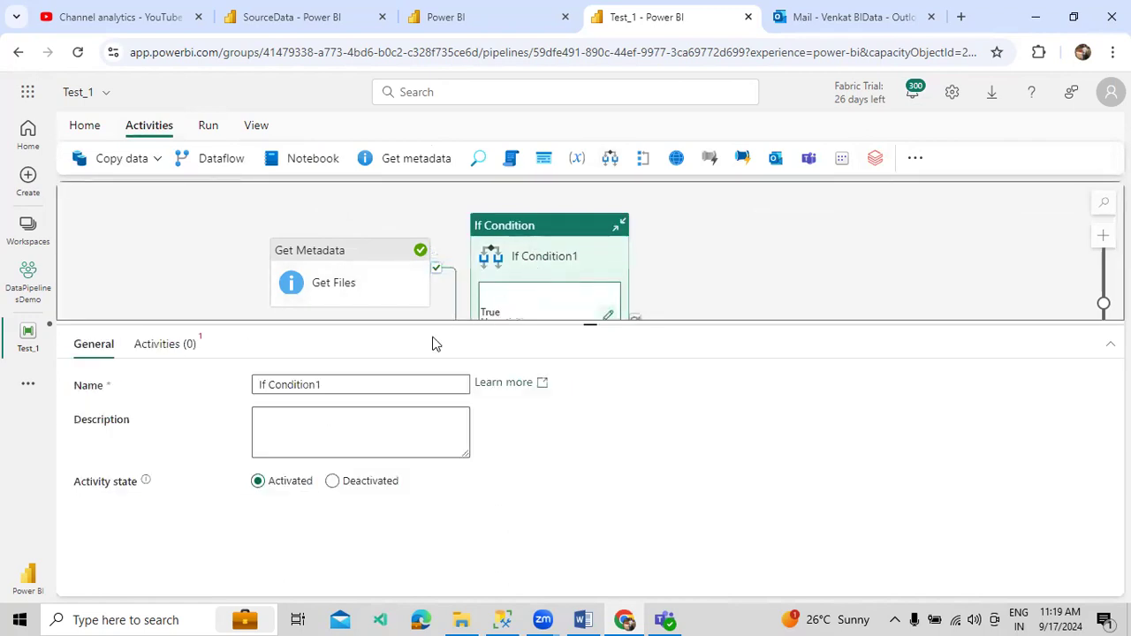
{"action": "left_click_drag", "start_coordinate": [363, 377], "coordinate": [238, 386]}
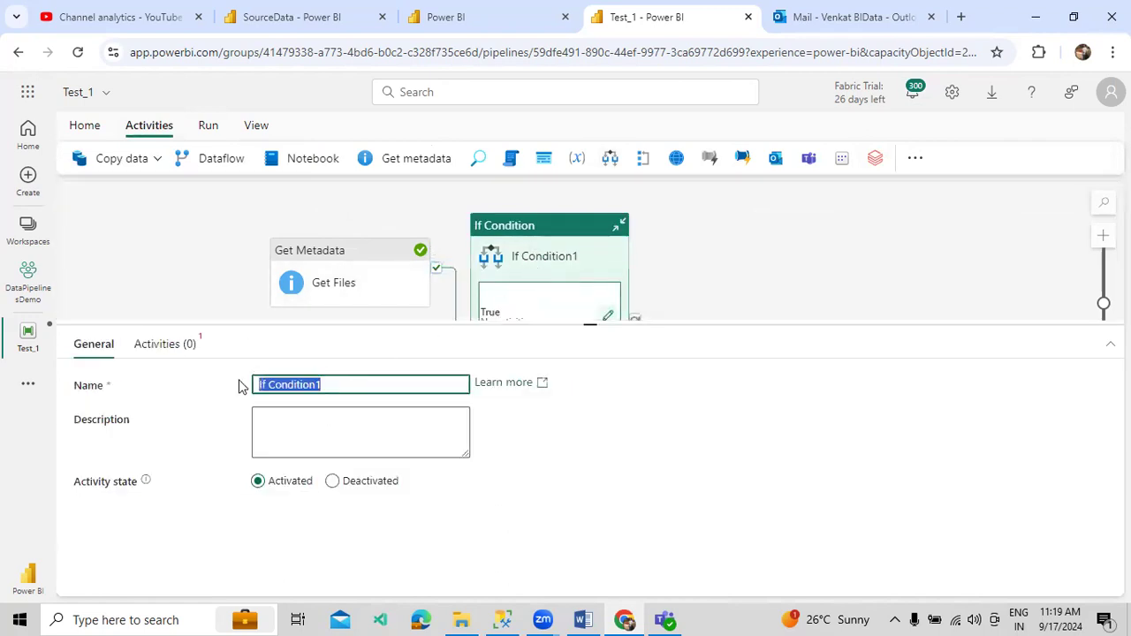
{"action": "type", "text": "Condition "}
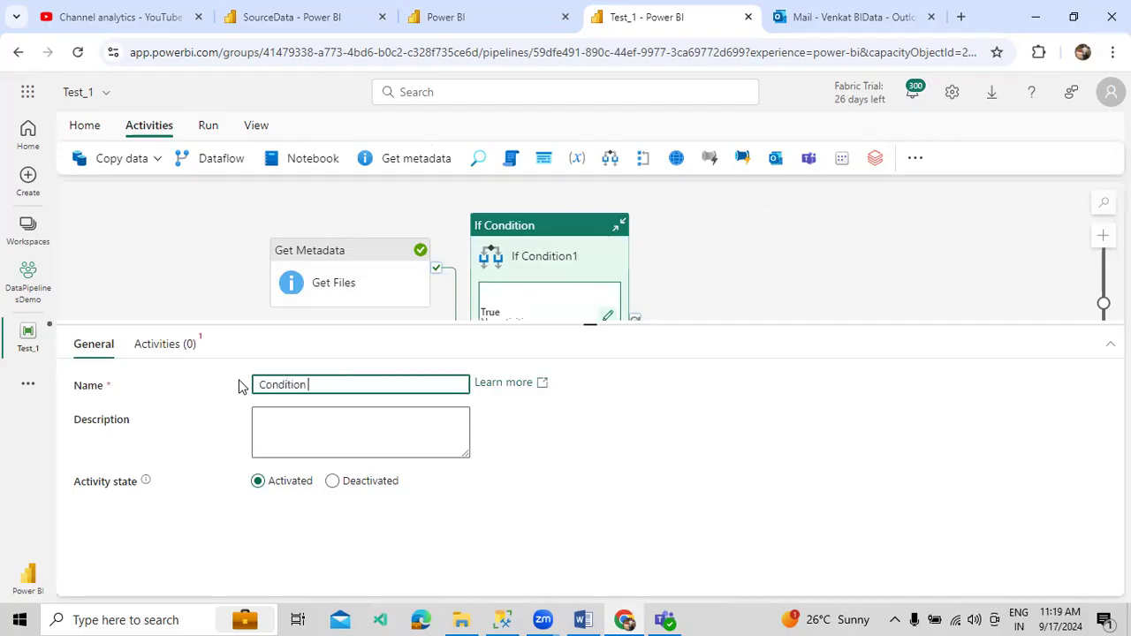
{"action": "type", "text": "Check"}
{"action": "left_click", "coordinate": [153, 355]}
{"action": "left_click", "coordinate": [270, 415]}
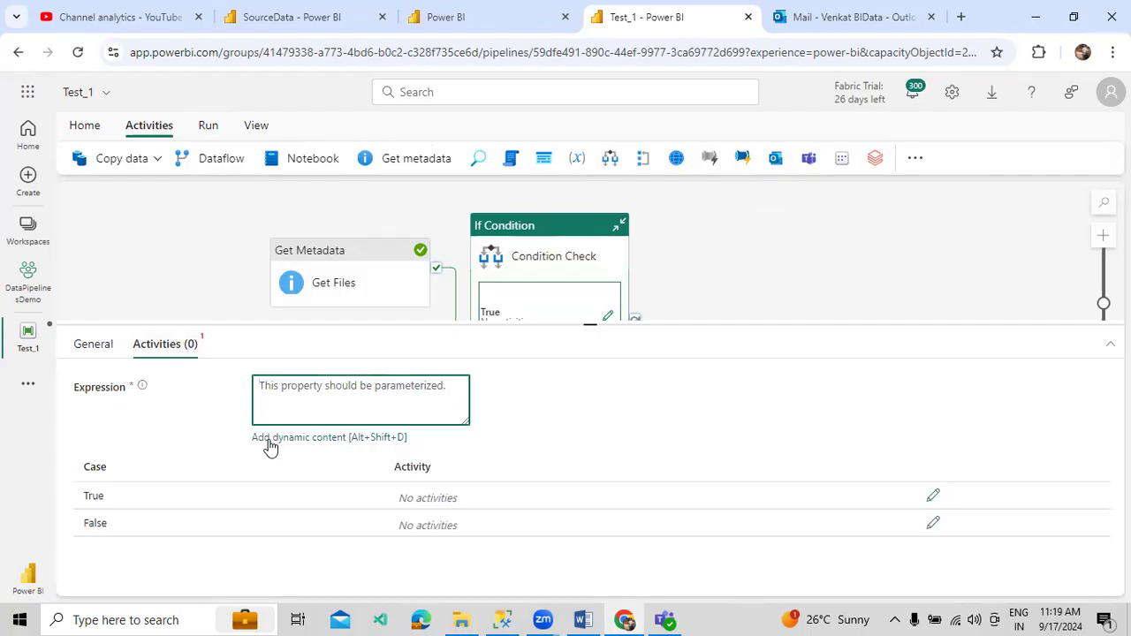
{"action": "left_click", "coordinate": [270, 439]}
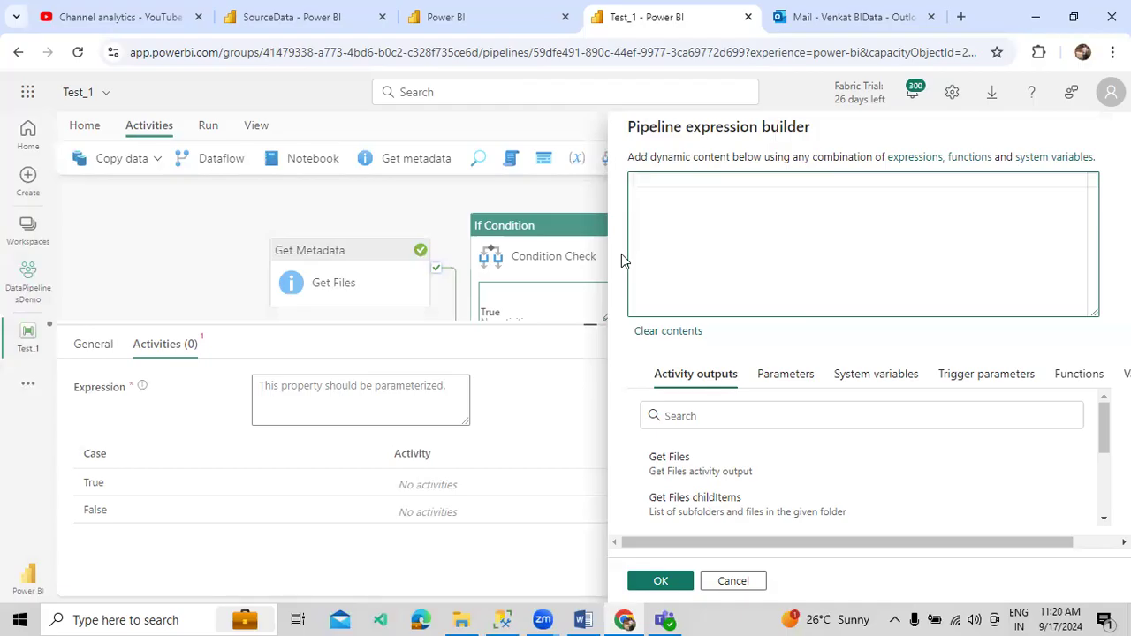
{"action": "type", "text": "@len"}
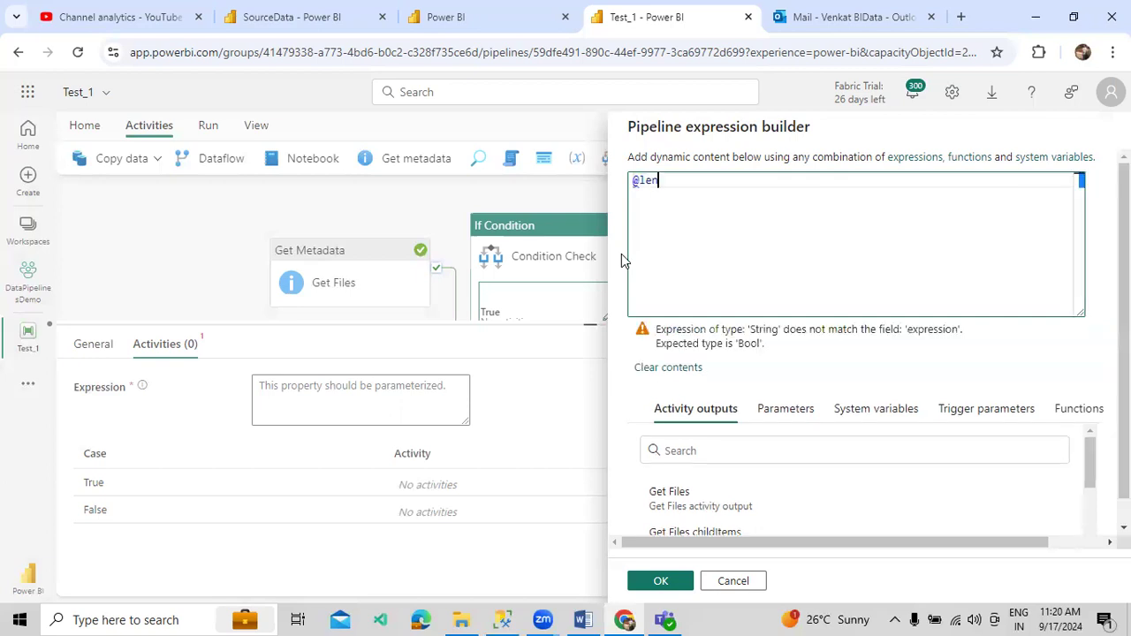
{"action": "key", "text": "Return"}
{"action": "key", "text": "Left"}
{"action": "key", "text": "Right"}
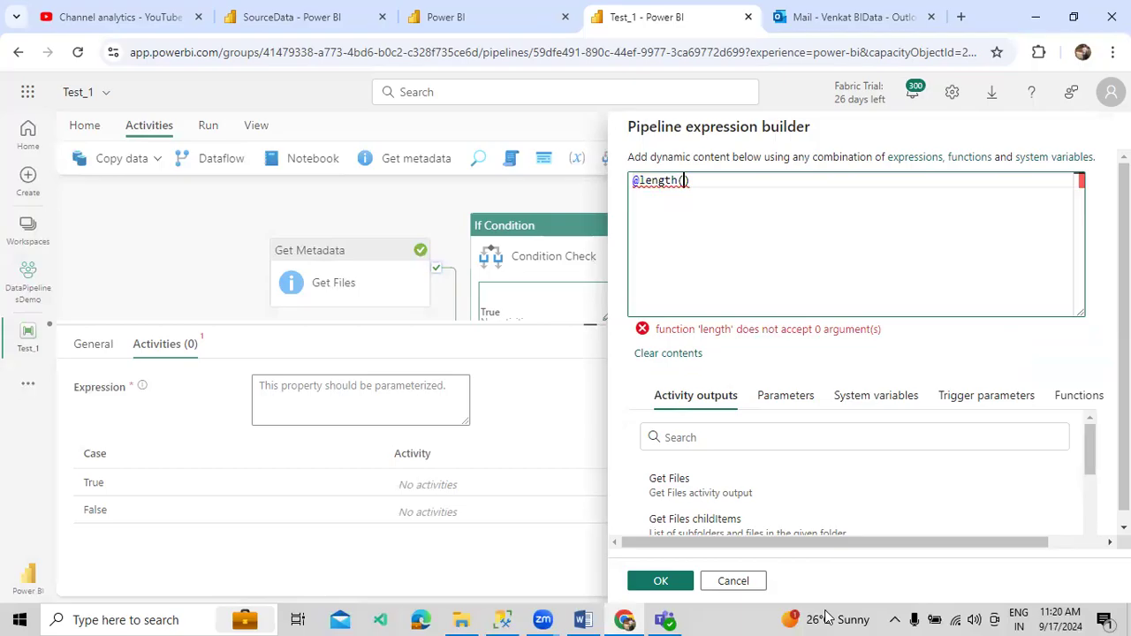
{"action": "left_click", "coordinate": [755, 534]}
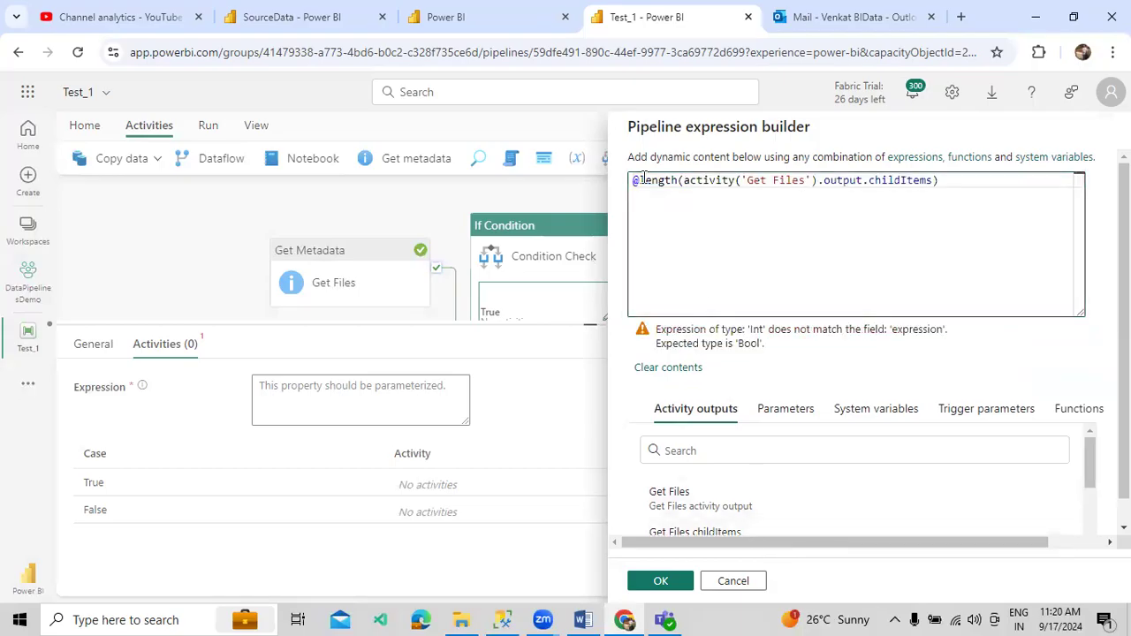
{"action": "type", "text": "gre"}
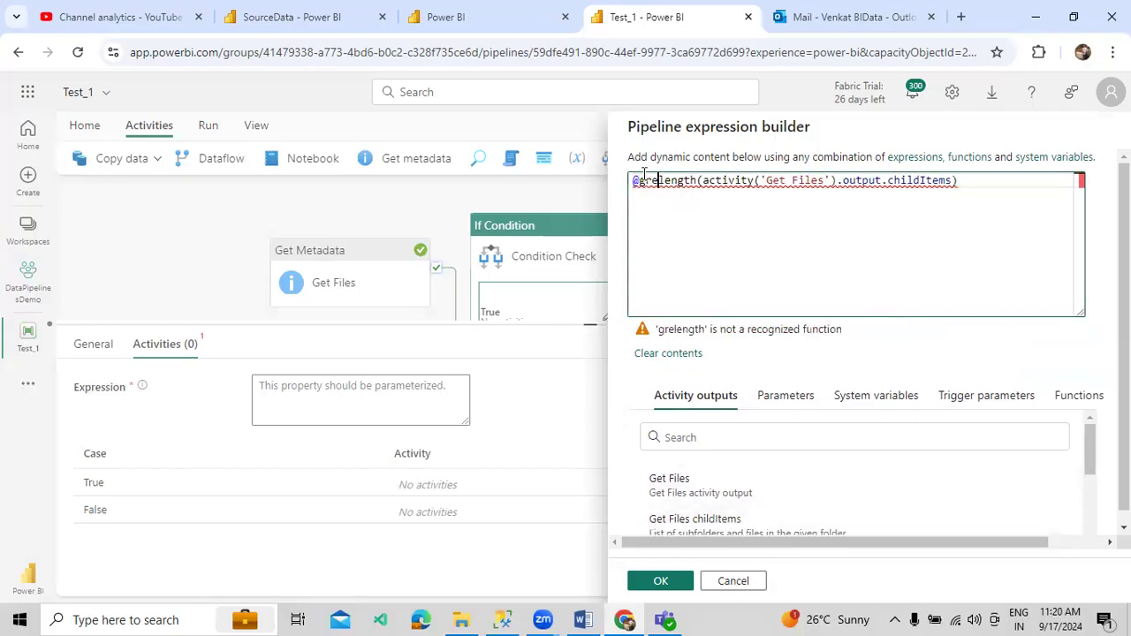
{"action": "type", "text": "ater("}
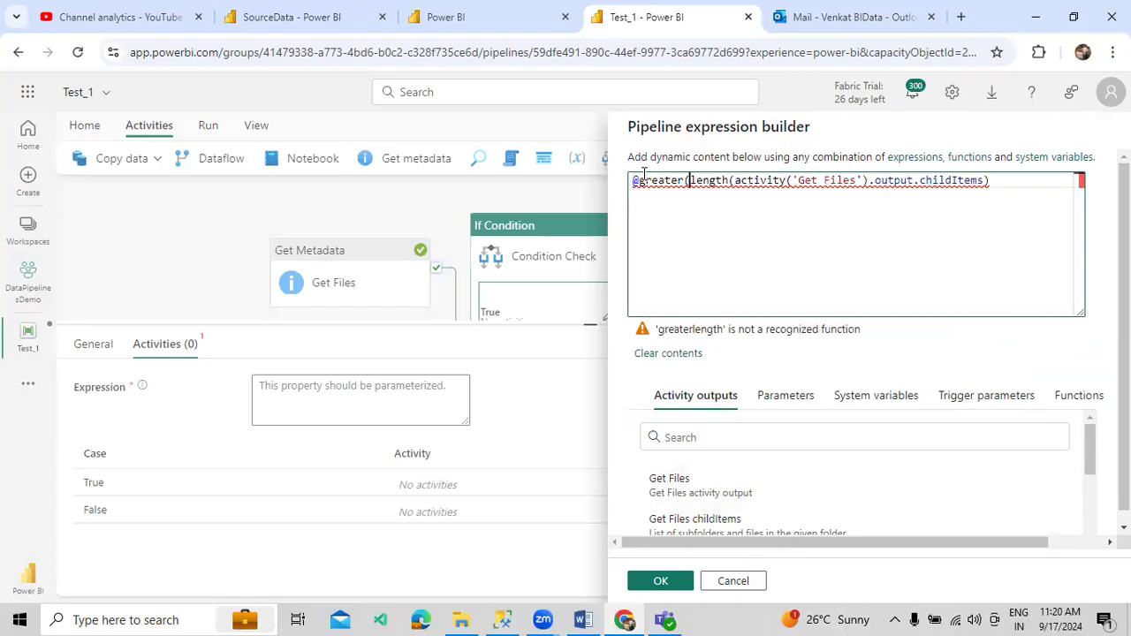
{"action": "type", "text": "0)"}
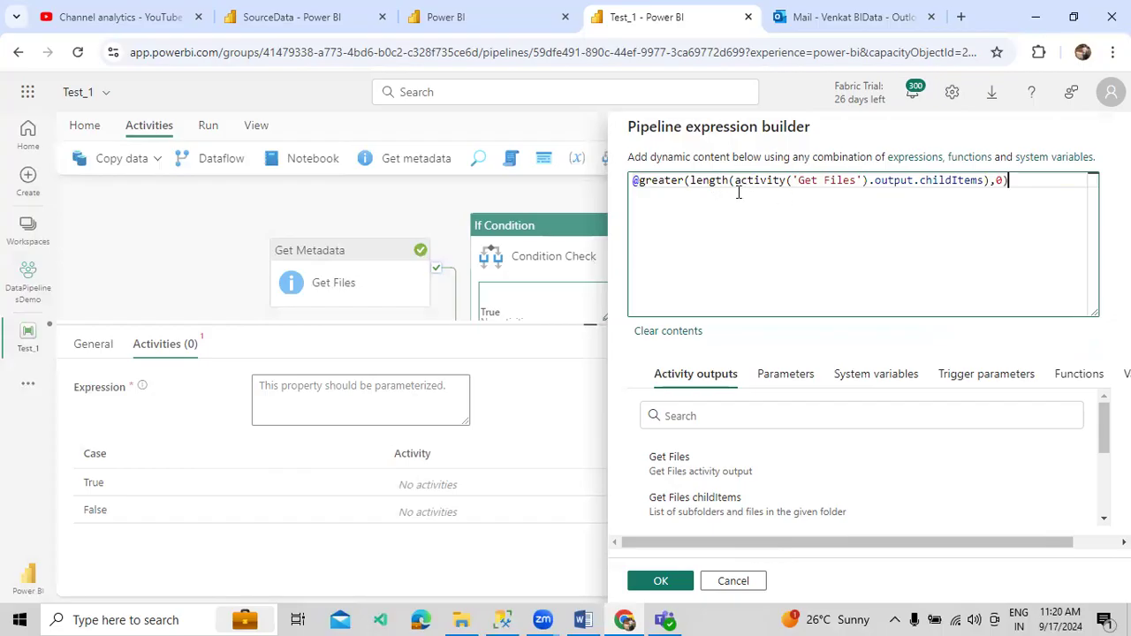
{"action": "mouse_move", "coordinate": [695, 183]}
{"action": "left_click_drag", "start_coordinate": [691, 181], "coordinate": [960, 182]}
{"action": "double_click", "coordinate": [643, 181]}
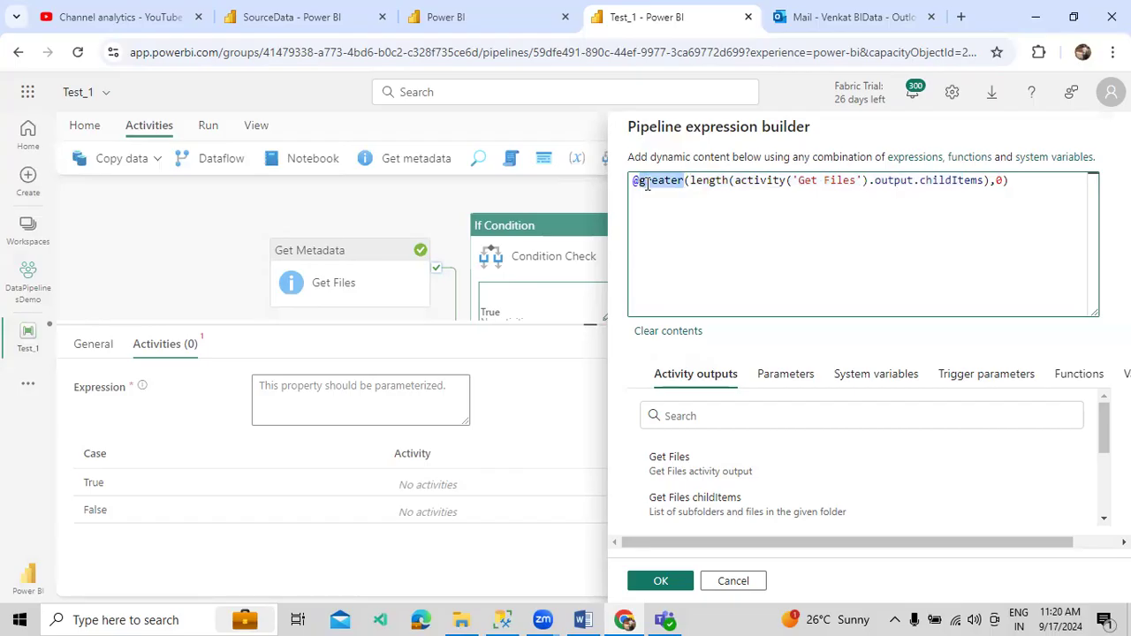
{"action": "left_click", "coordinate": [681, 194]}
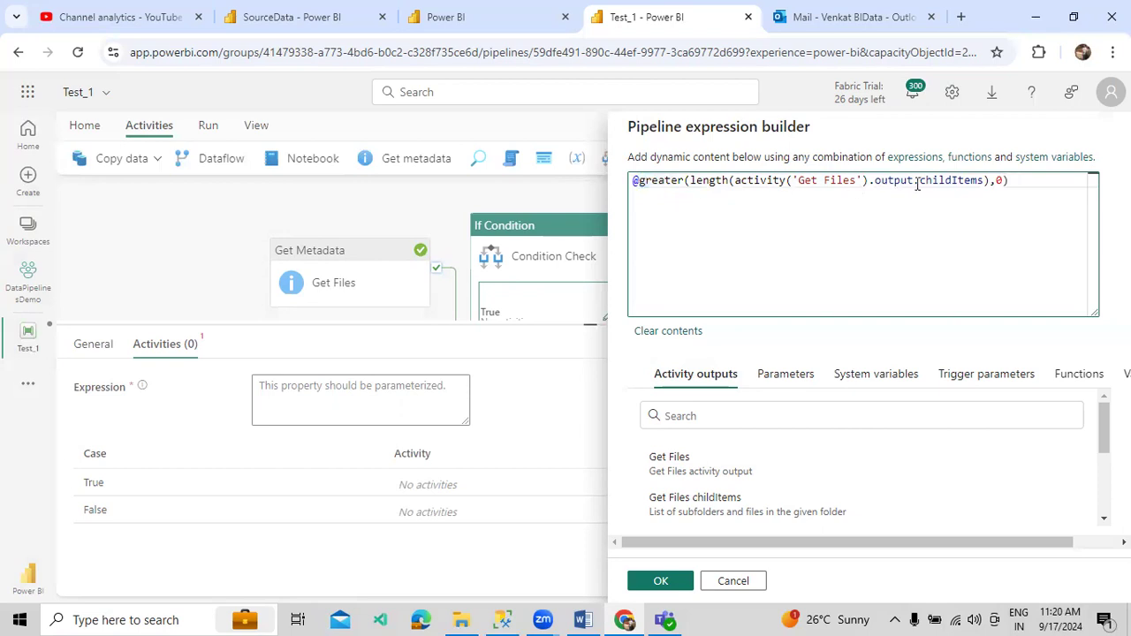
{"action": "left_click", "coordinate": [992, 180]}
{"action": "type", "text": ","}
{"action": "left_click", "coordinate": [645, 581]}
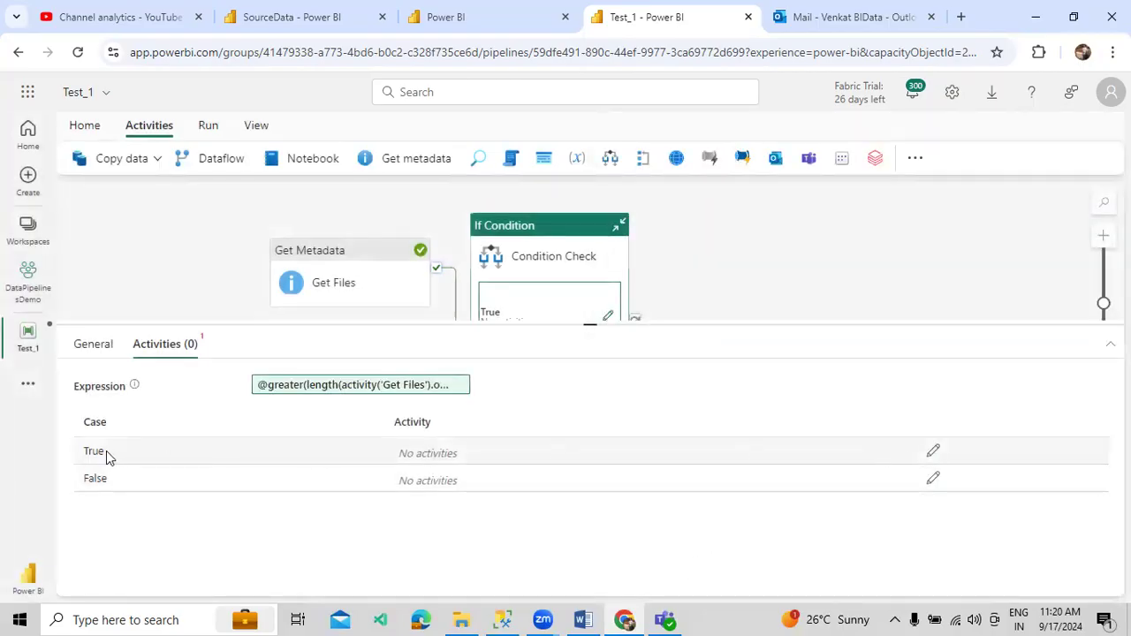
{"action": "left_click", "coordinate": [933, 451]}
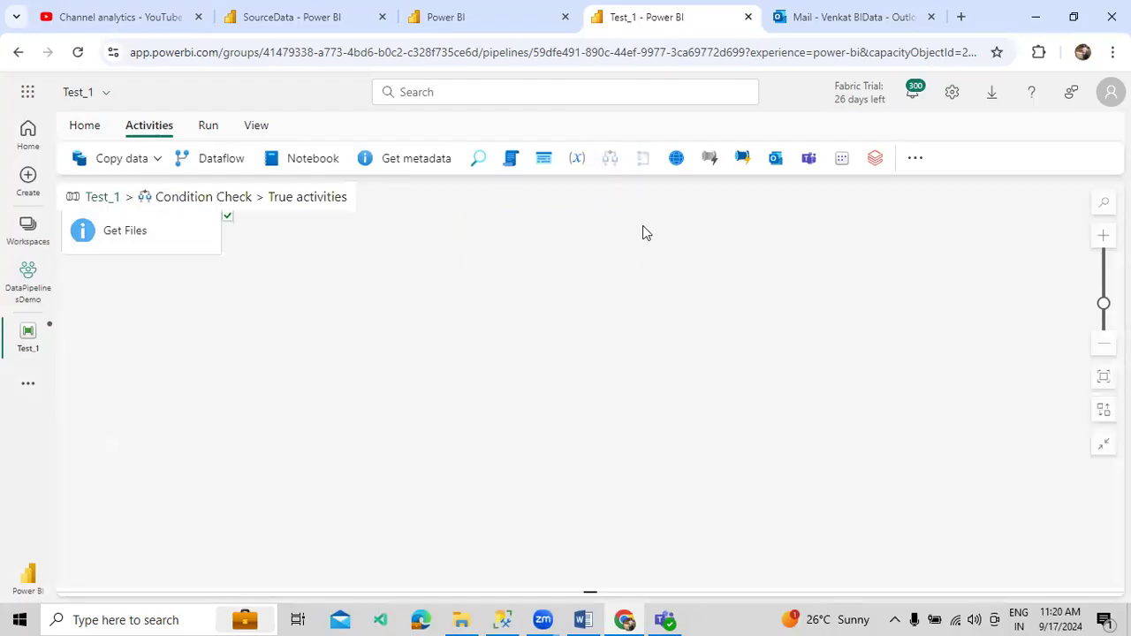
- Add a Wait activity named Just Dummy to the True case, then return to Test_1
{"action": "left_click", "coordinate": [914, 162]}
{"action": "type", "text": "wa"}
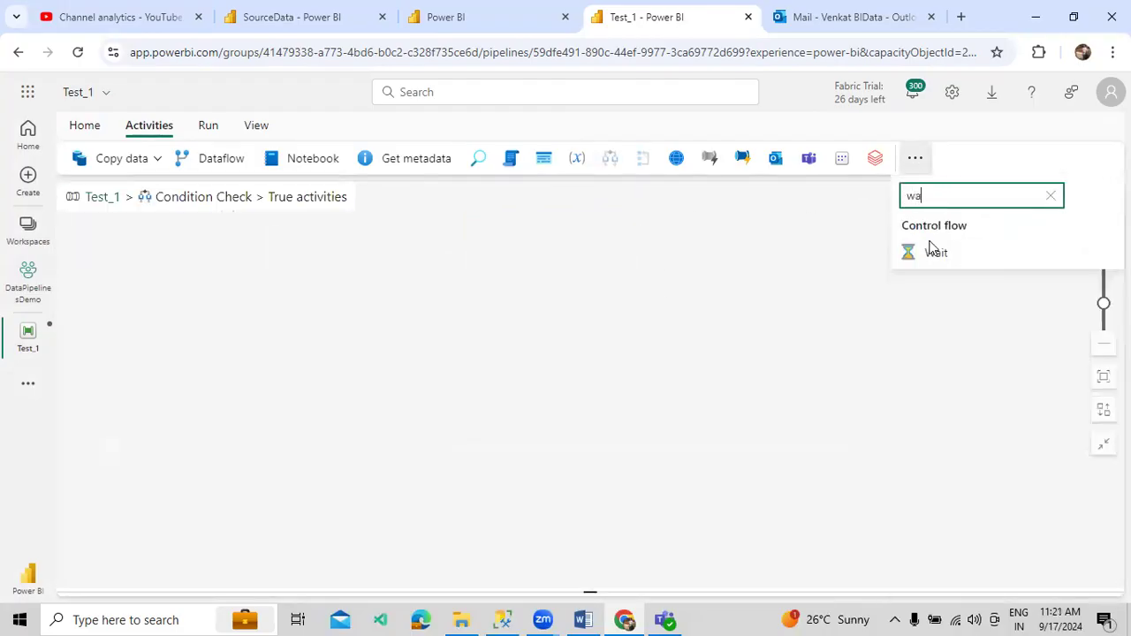
{"action": "left_click", "coordinate": [934, 254]}
{"action": "left_click_drag", "start_coordinate": [194, 280], "coordinate": [471, 268]}
{"action": "left_click", "coordinate": [291, 388]}
{"action": "left_click_drag", "start_coordinate": [297, 384], "coordinate": [227, 384]}
{"action": "type", "text": "Just Dummy"}
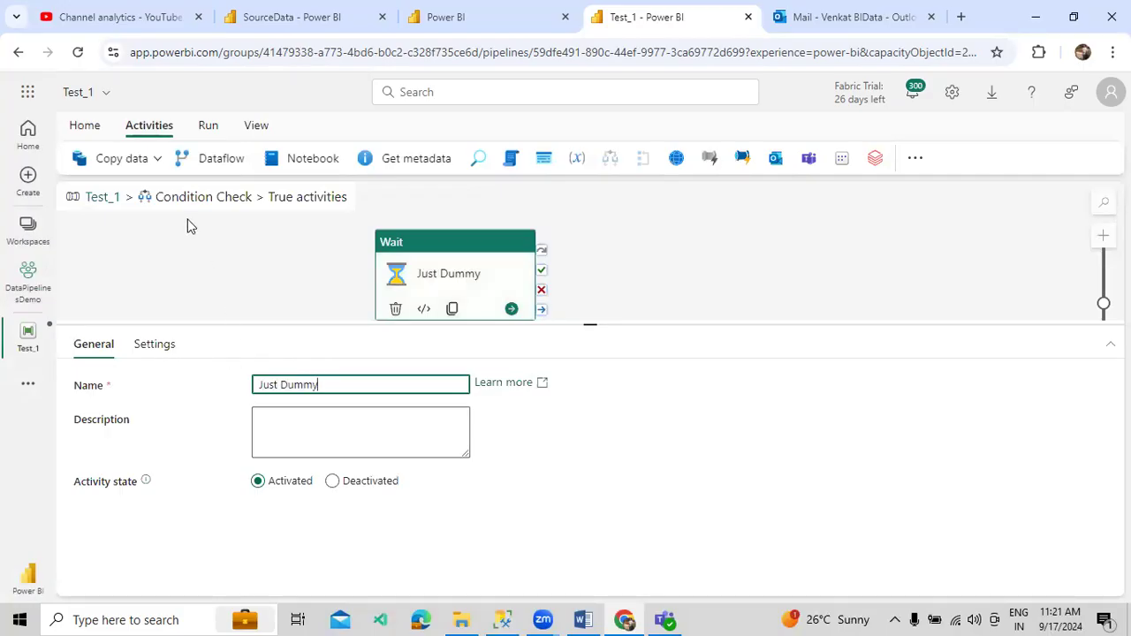
{"action": "left_click", "coordinate": [104, 197]}
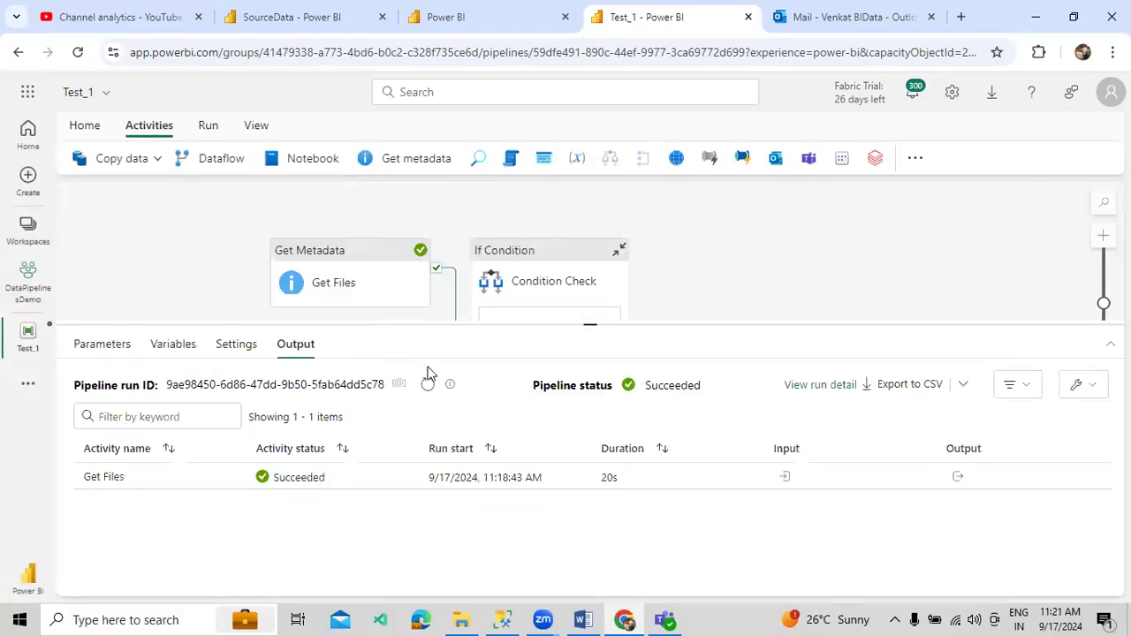
{"action": "left_click", "coordinate": [499, 281]}
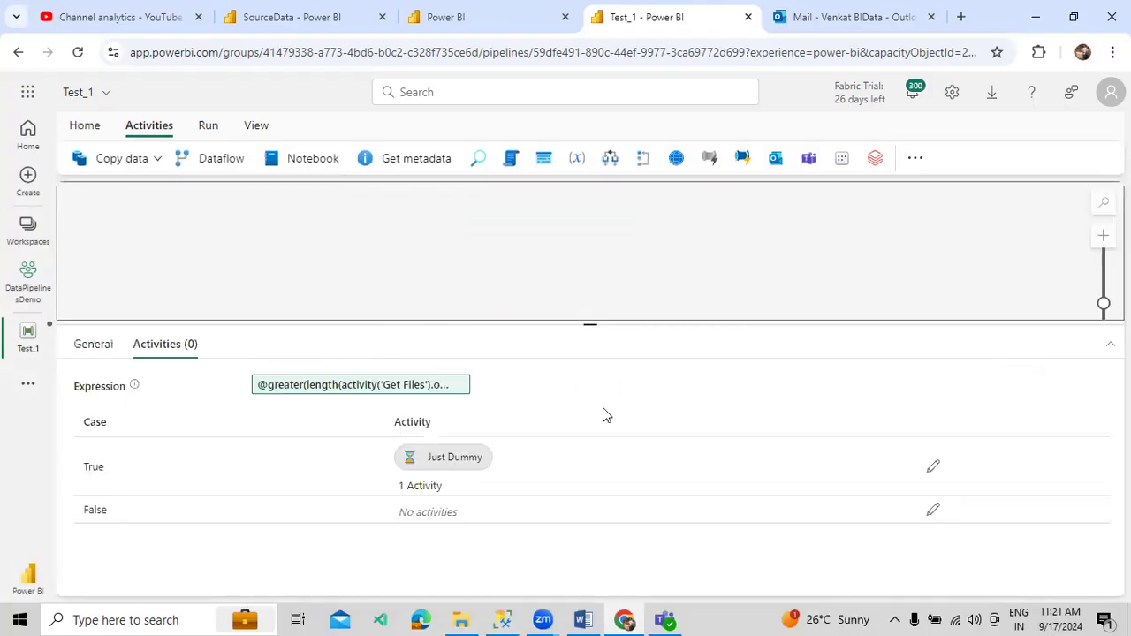
- Add an Office 365 Outlook activity named Sources Files Exist Alert to the False case
{"action": "left_click", "coordinate": [933, 510]}
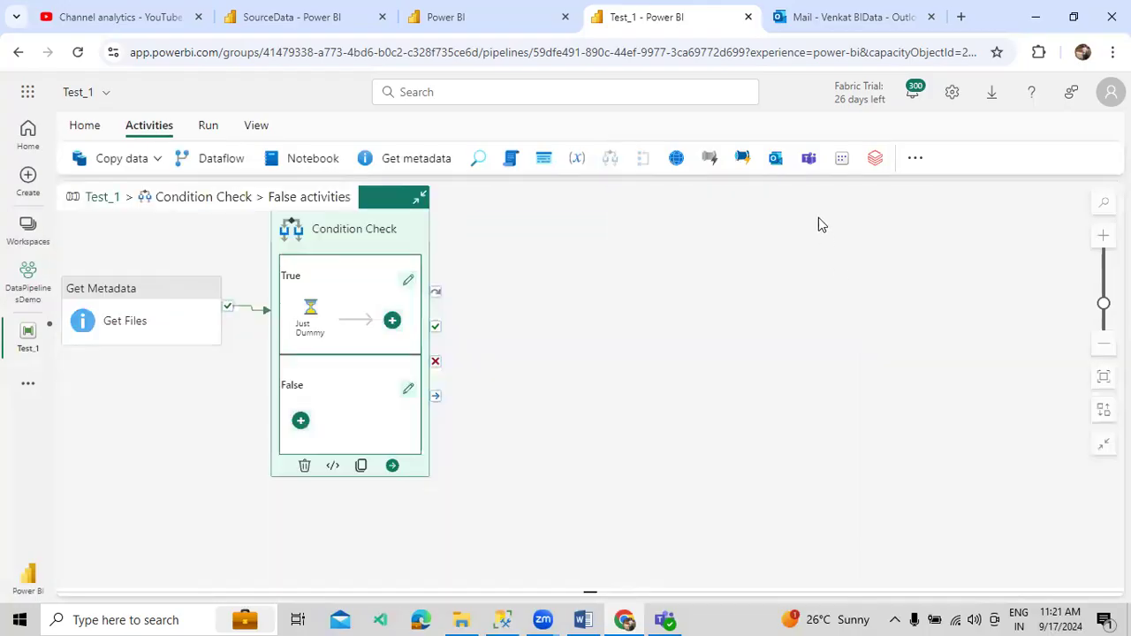
{"action": "left_click", "coordinate": [778, 162]}
{"action": "left_click_drag", "start_coordinate": [187, 281], "coordinate": [439, 281]}
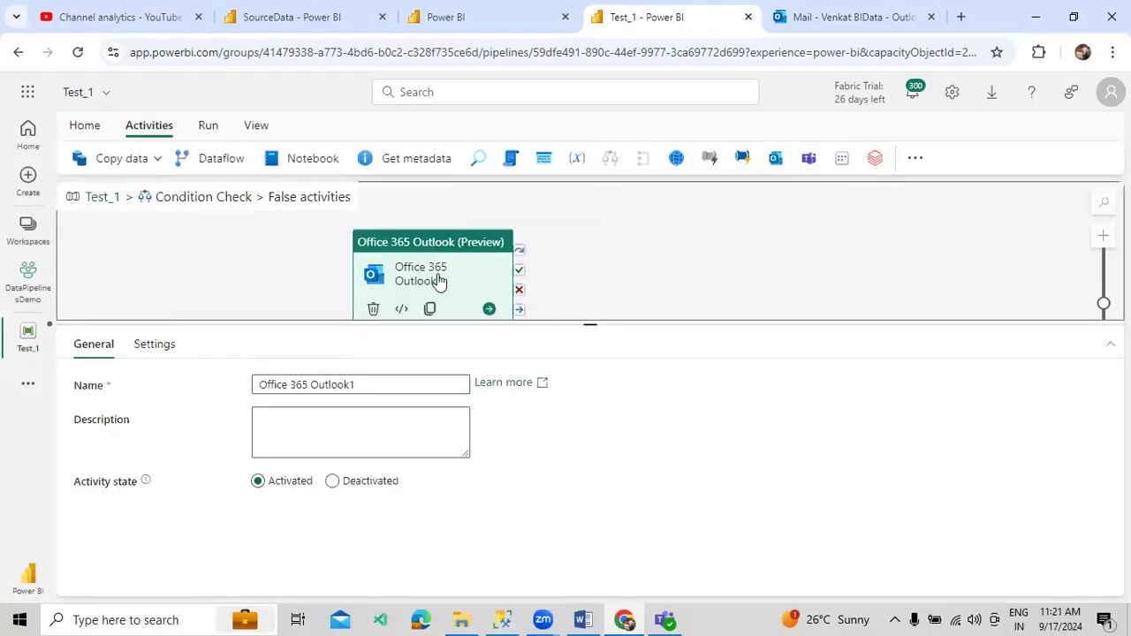
{"action": "left_click_drag", "start_coordinate": [357, 385], "coordinate": [259, 388]}
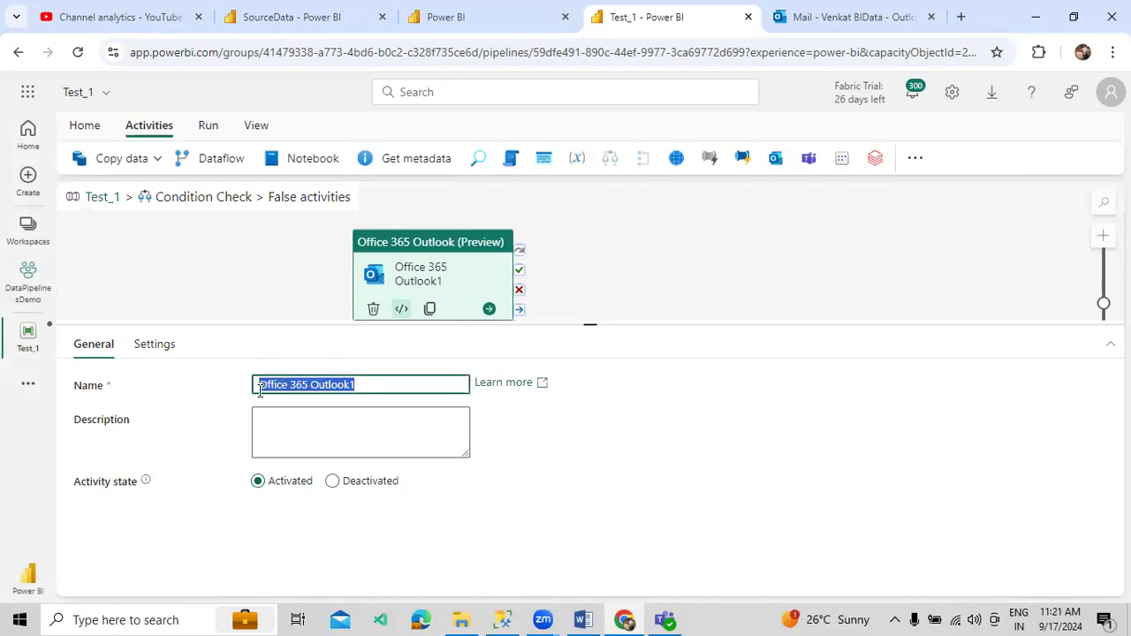
{"action": "type", "text": "Emali"}
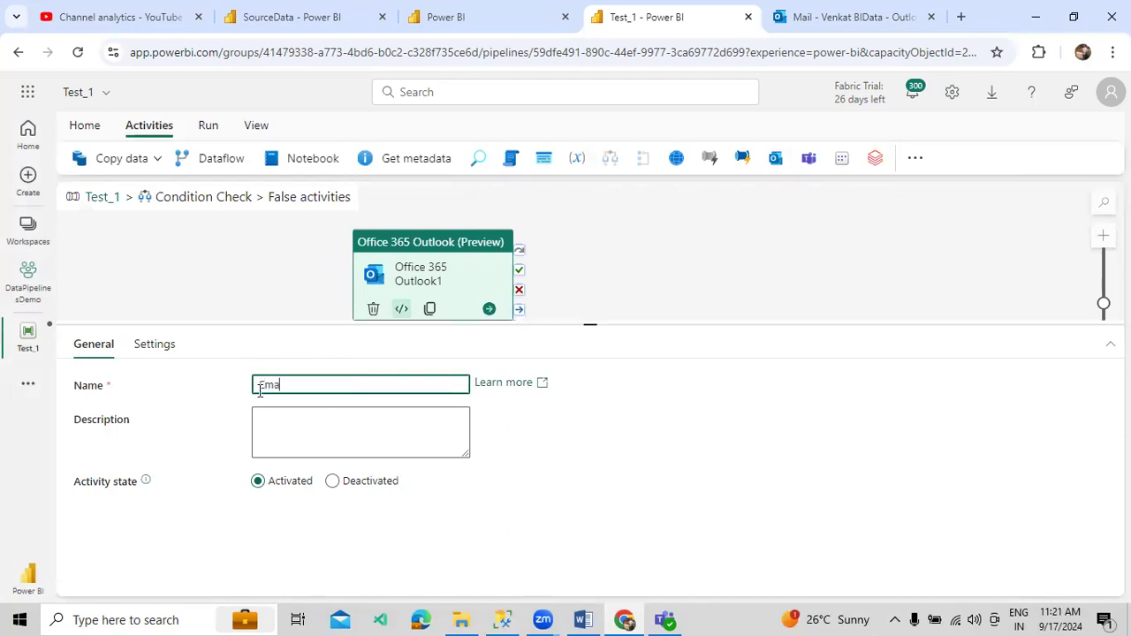
{"action": "key", "text": "BackSpace"}
{"action": "key", "text": "BackSpace"}
{"action": "key", "text": "BackSpace"}
{"action": "key", "text": "BackSpace"}
{"action": "key", "text": "BackSpace"}
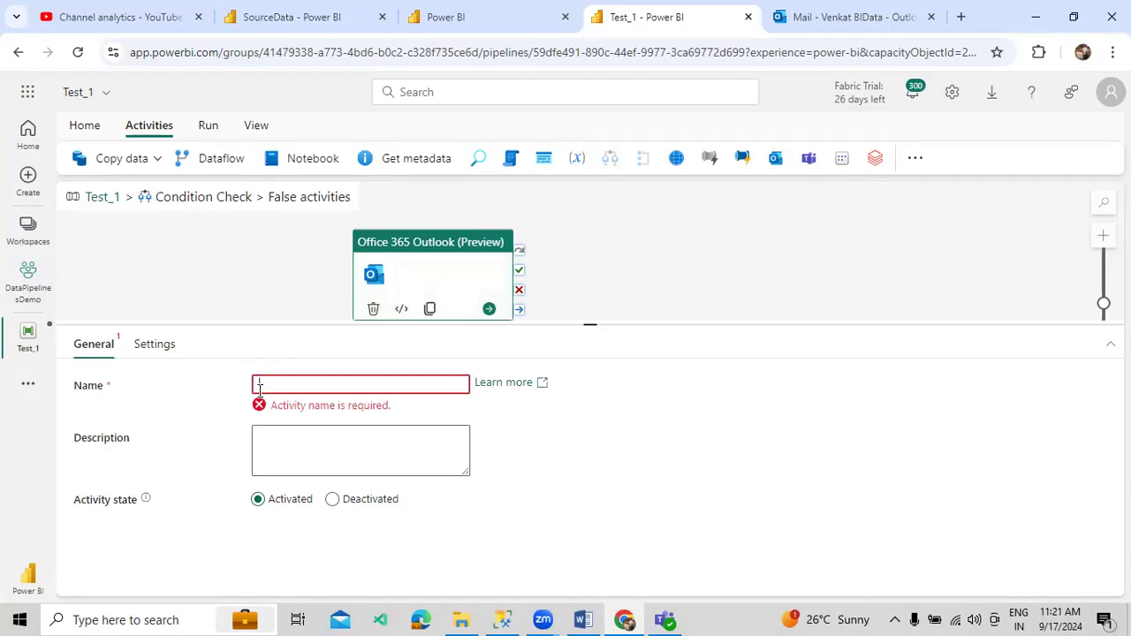
{"action": "type", "text": "Sources Fie"}
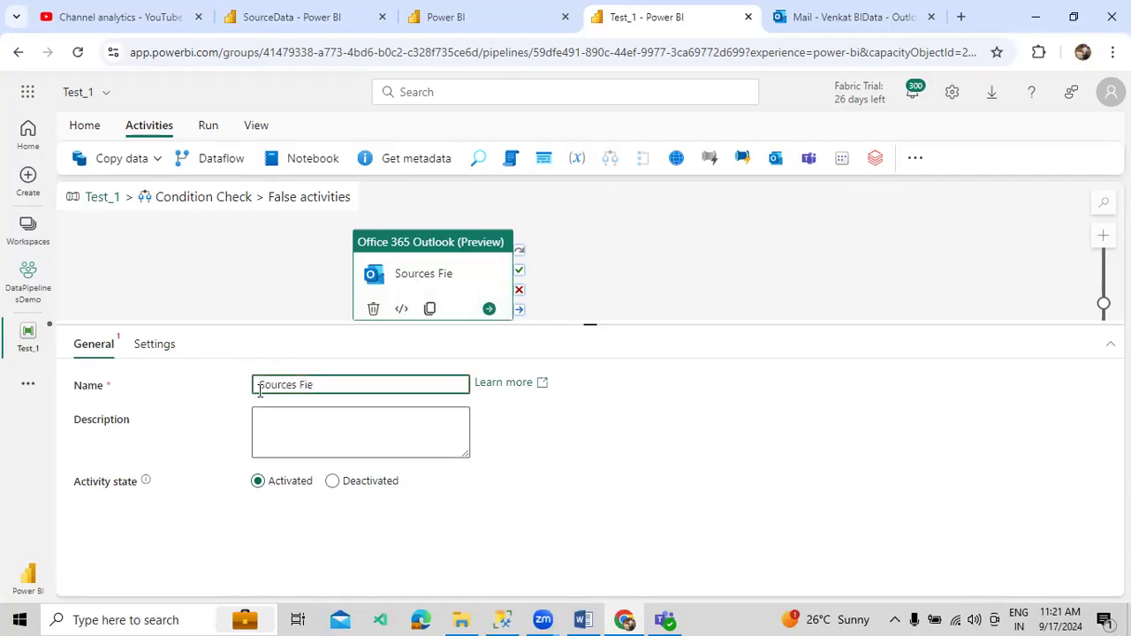
{"action": "key", "text": "BackSpace"}
{"action": "type", "text": "les Exist Alert"}
- Sign the Outlook activity in with the work account and allow mail access
{"action": "left_click", "coordinate": [153, 345]}
{"action": "left_click", "coordinate": [576, 491]}
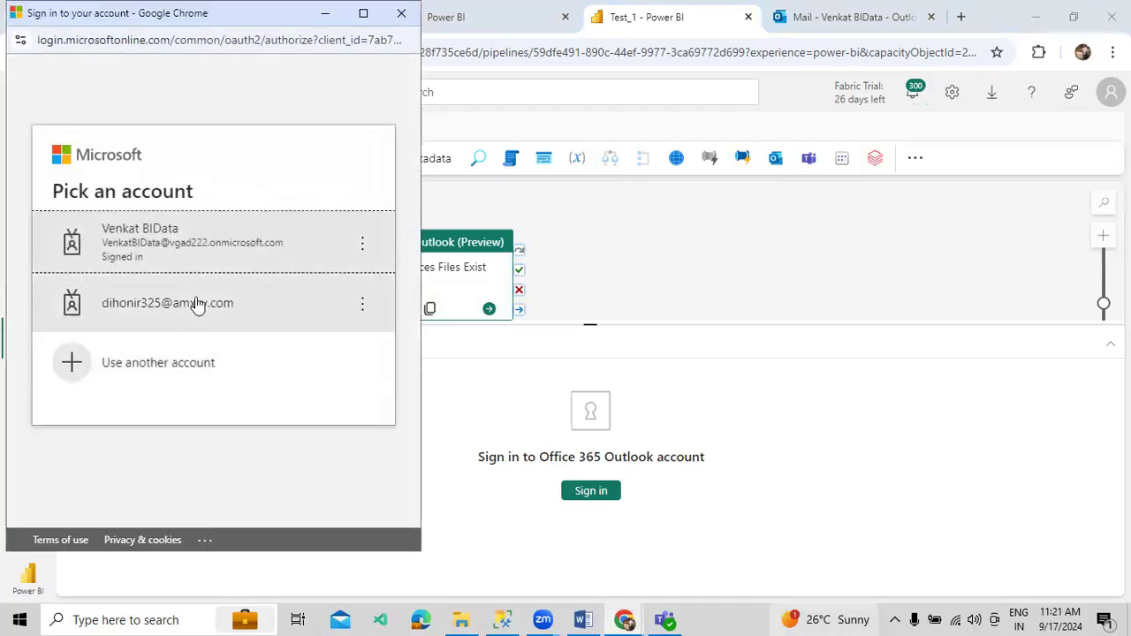
{"action": "left_click", "coordinate": [207, 253]}
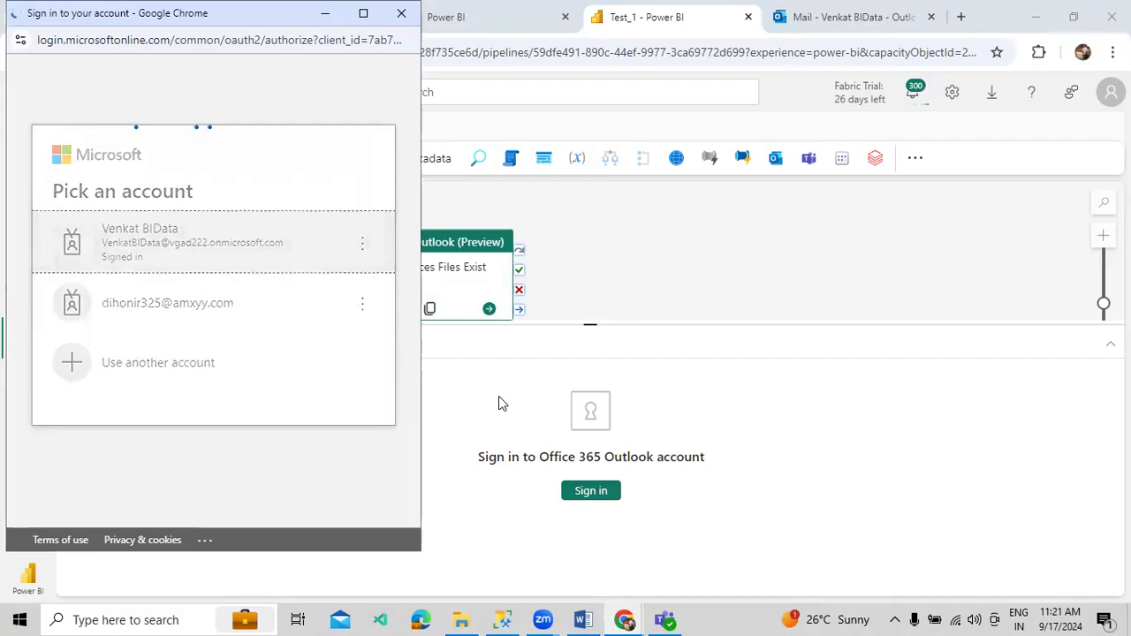
{"action": "left_click", "coordinate": [188, 350]}
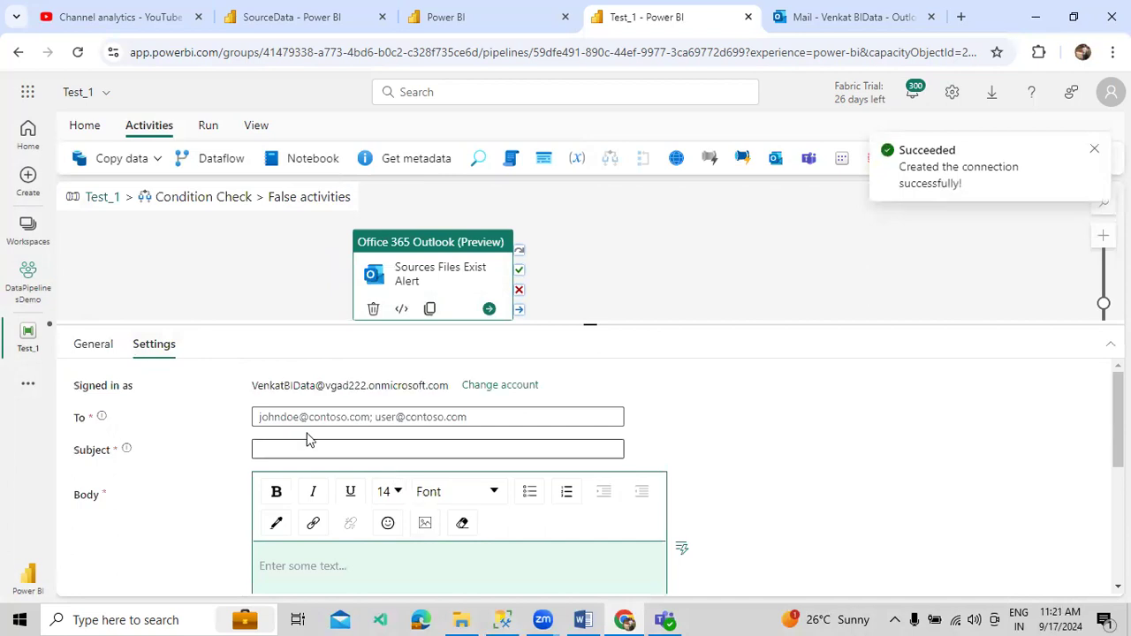
- Address the email to the signed-in account and set the subject to 'Source Files Alert'
{"action": "triple_click", "coordinate": [394, 387]}
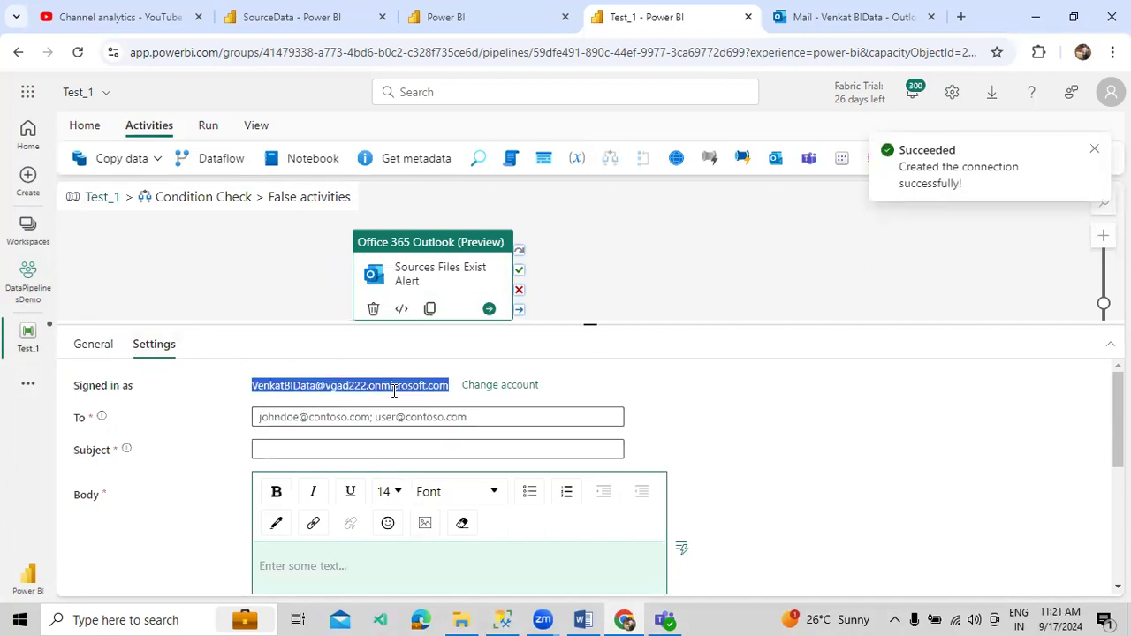
{"action": "key", "text": "ctrl+c"}
{"action": "left_click", "coordinate": [371, 416]}
{"action": "key", "text": "ctrl+v"}
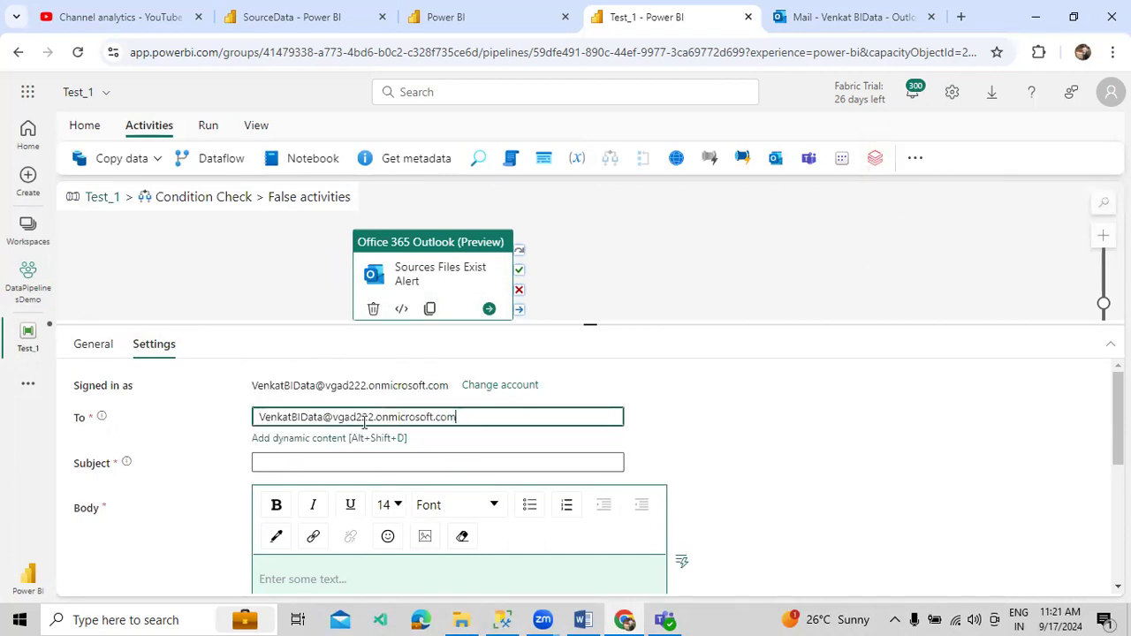
{"action": "left_click", "coordinate": [310, 460]}
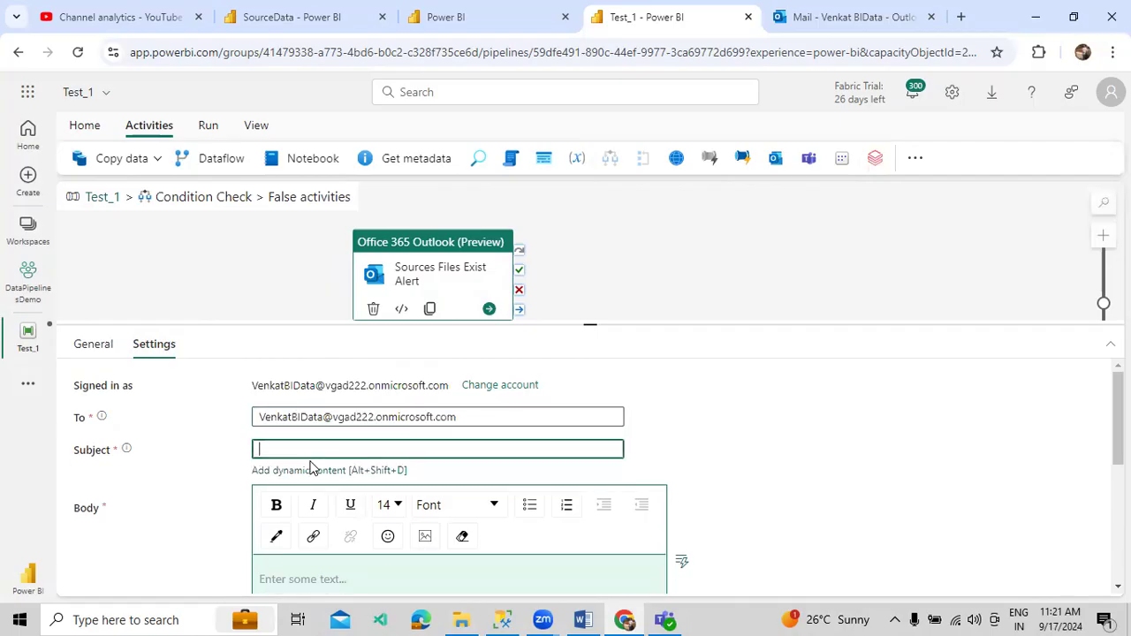
{"action": "type", "text": "Data"}
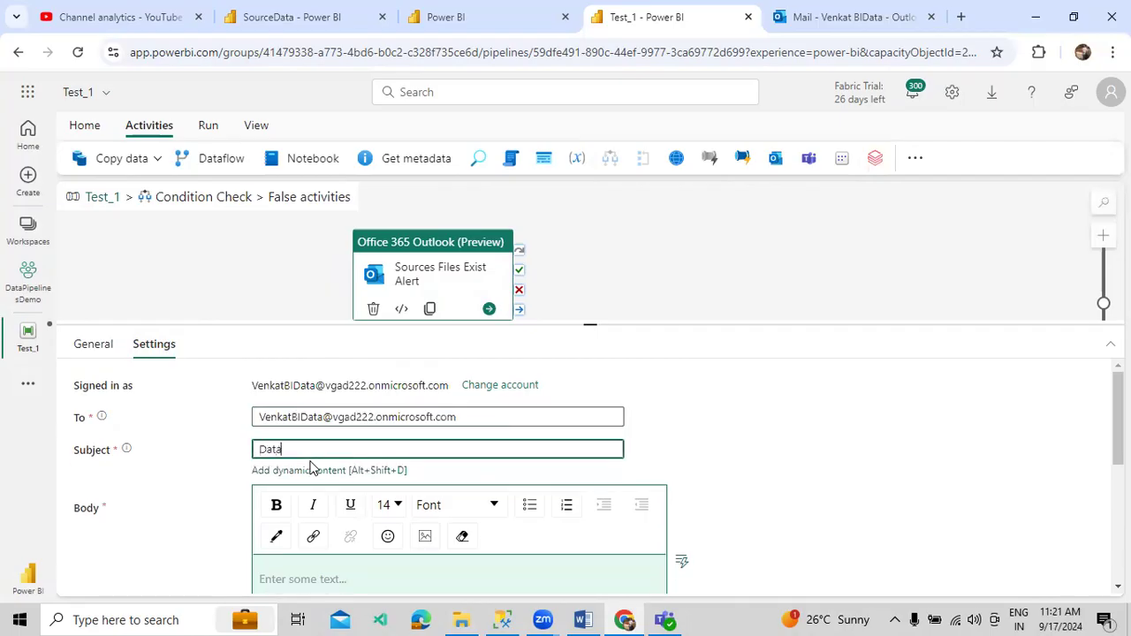
{"action": "key", "text": "BackSpace"}
{"action": "key", "text": "BackSpace"}
{"action": "key", "text": "BackSpace"}
{"action": "key", "text": "BackSpace"}
{"action": "type", "text": "Source"}
{"action": "type", "text": "s Files Exist "}
{"action": "type", "text": "Alert"}
{"action": "key", "text": "BackSpace"}
{"action": "key", "text": "BackSpace"}
{"action": "key", "text": "BackSpace"}
{"action": "key", "text": "BackSpace"}
{"action": "key", "text": "BackSpace"}
{"action": "type", "text": "Files Exist A"}
{"action": "key", "text": "BackSpace"}
{"action": "type", "text": "Alert"}
- Write the body 'Hi Team,' with the no-files-available notice and start a FolderName line
{"action": "scroll", "coordinate": [296, 517], "scroll_direction": "down", "scroll_amount": 1}
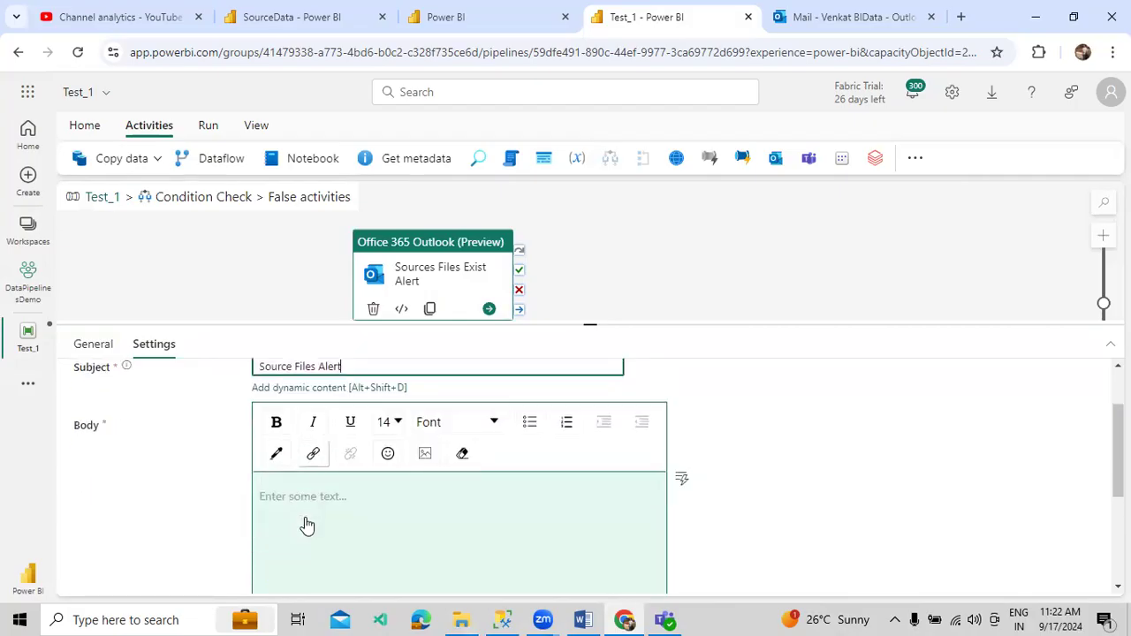
{"action": "left_click", "coordinate": [304, 517]}
{"action": "type", "text": "Hi Teams"}
{"action": "type", "text": ","}
{"action": "key", "text": "Return"}
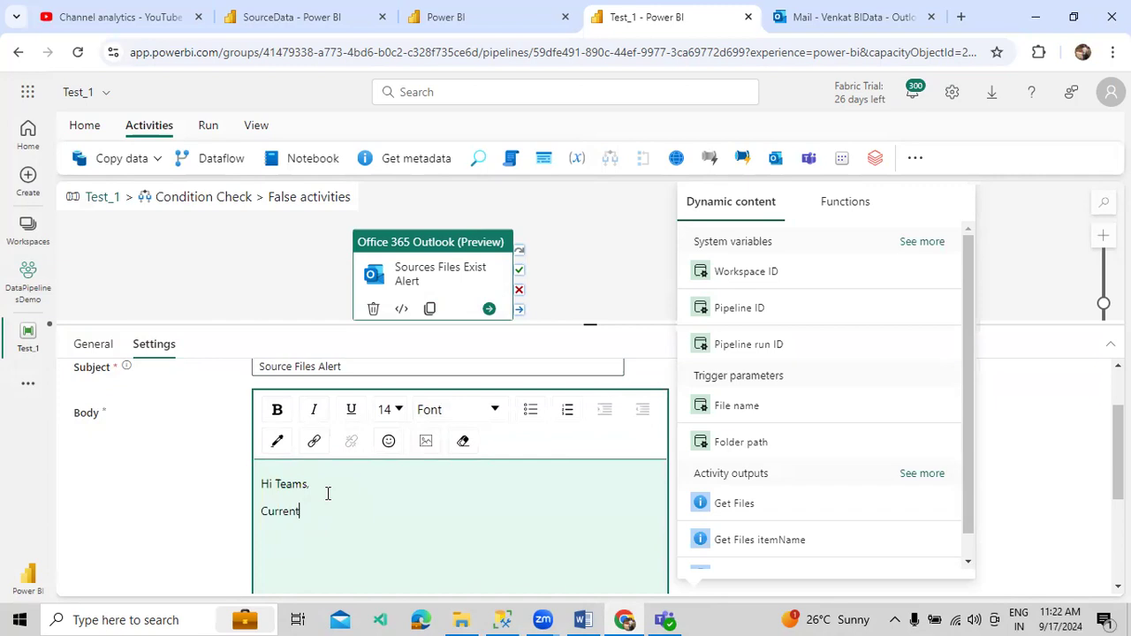
{"action": "type", "text": "Currently there are"}
{"action": "type", "text": "avaail"}
{"action": "key", "text": "BackSpace"}
{"action": "key", "text": "BackSpace"}
{"action": "key", "text": "BackSpace"}
{"action": "type", "text": "ilable in the current folder structure pl"}
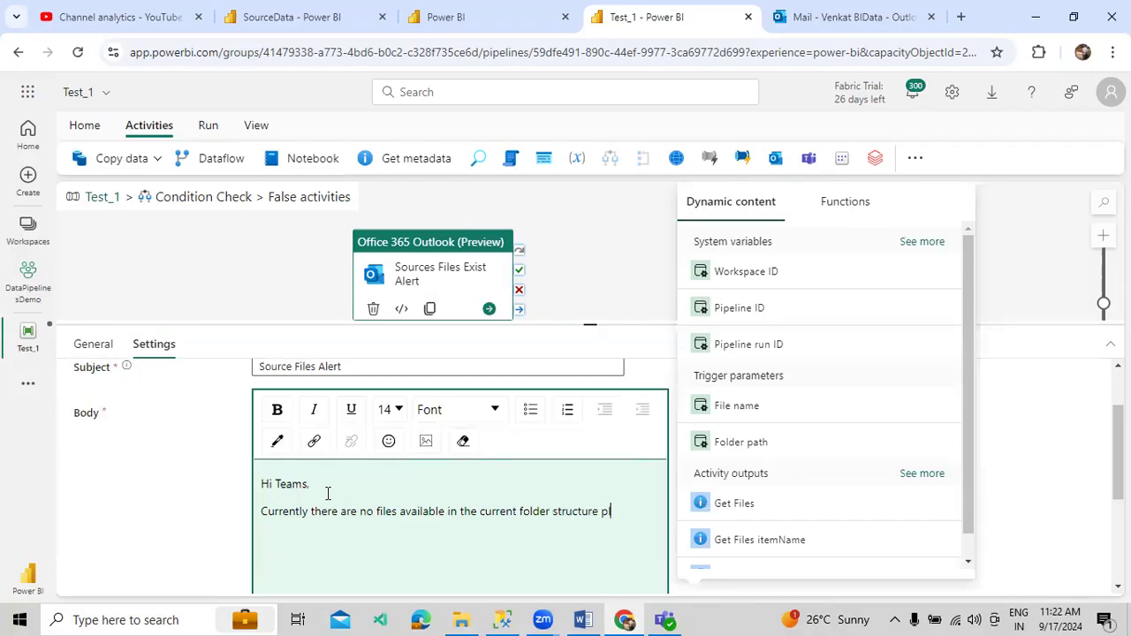
{"action": "type", "text": "s take necessary actio"}
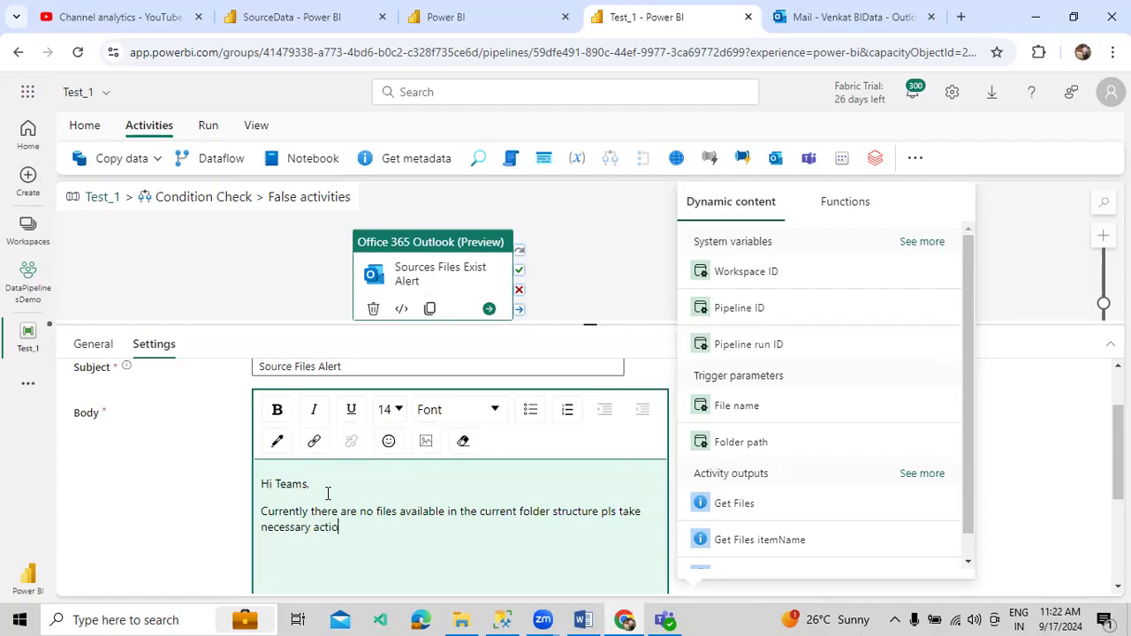
{"action": "type", "text": "n. FolderName :"}
- Copy the FinalDestination folder name from SourceData and paste it after 'FolderName' in the body
{"action": "left_click", "coordinate": [292, 17]}
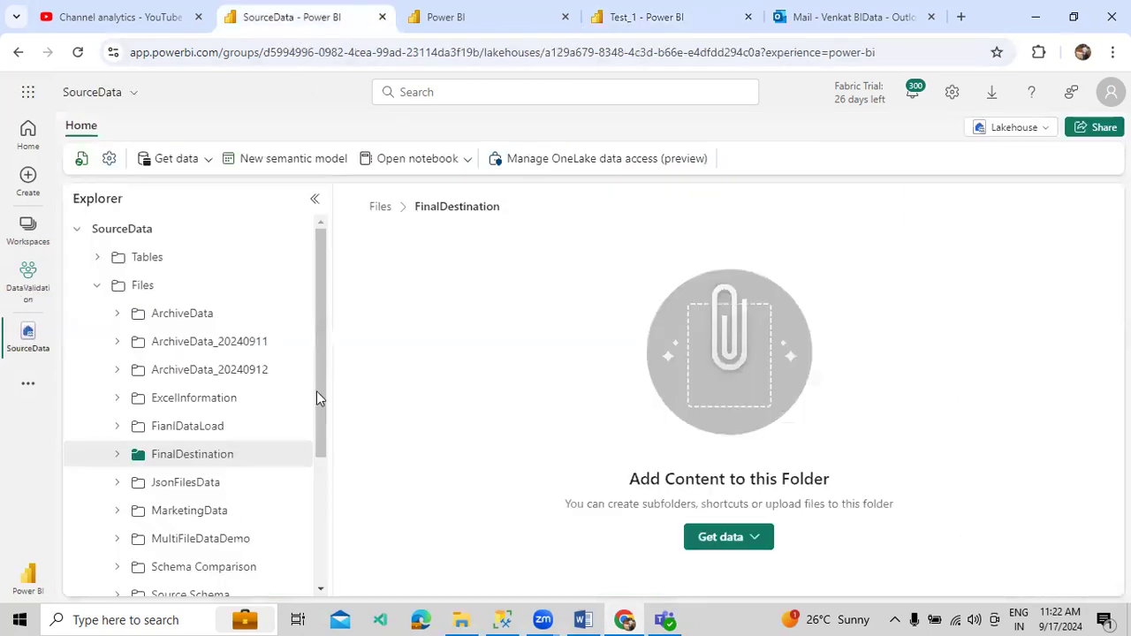
{"action": "left_click", "coordinate": [295, 455]}
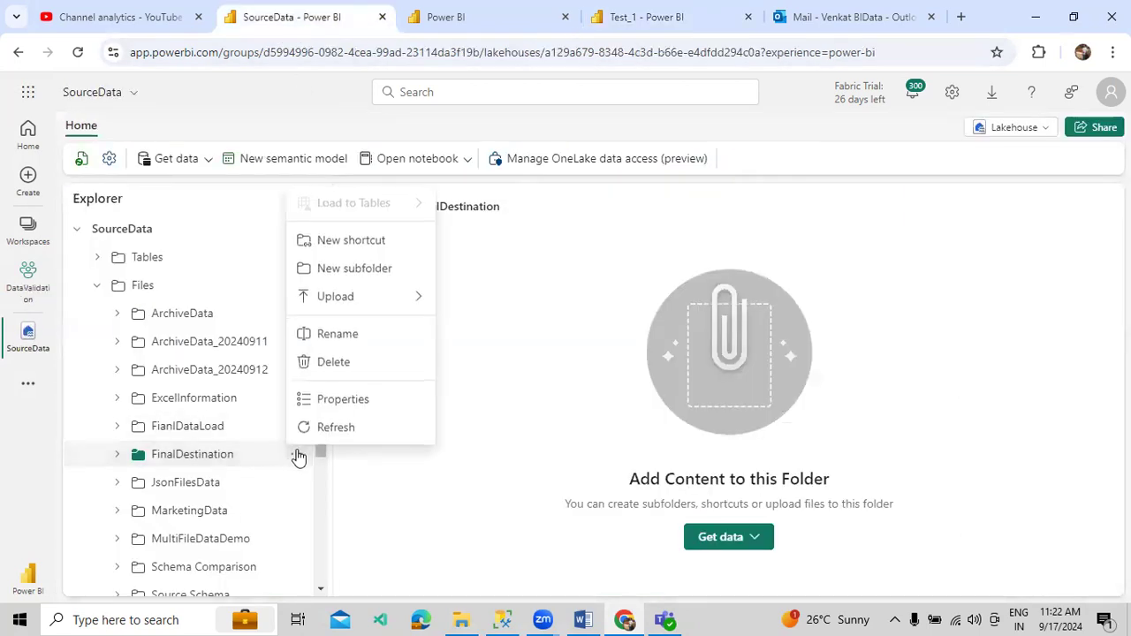
{"action": "left_click", "coordinate": [337, 333]}
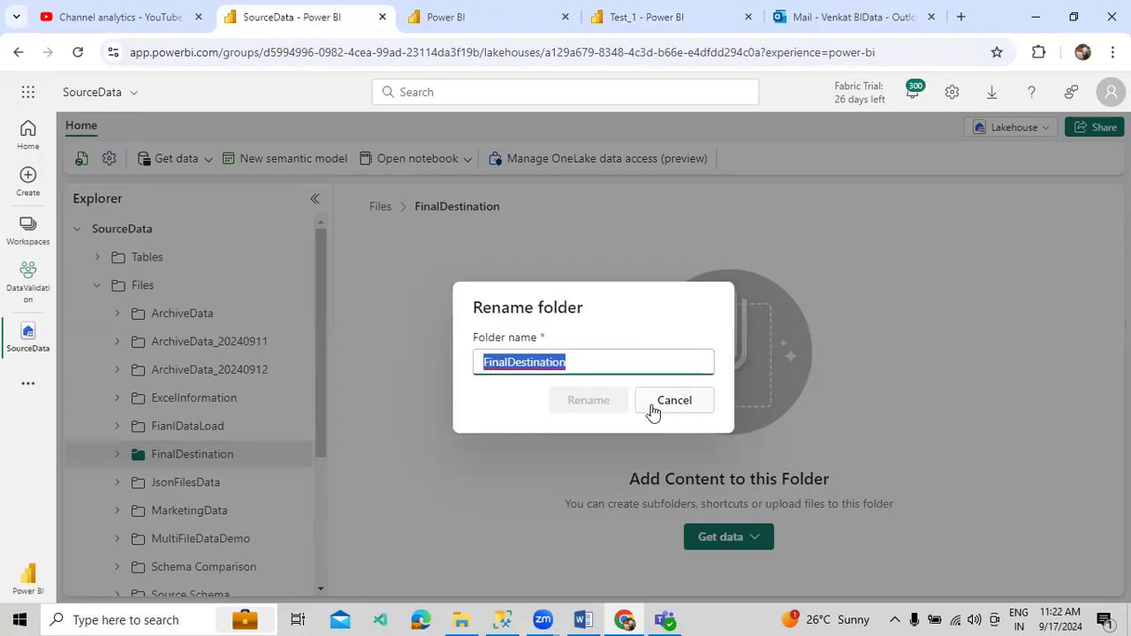
{"action": "left_click", "coordinate": [653, 406]}
{"action": "left_click", "coordinate": [720, 21]}
{"action": "key", "text": "ctrl+v"}
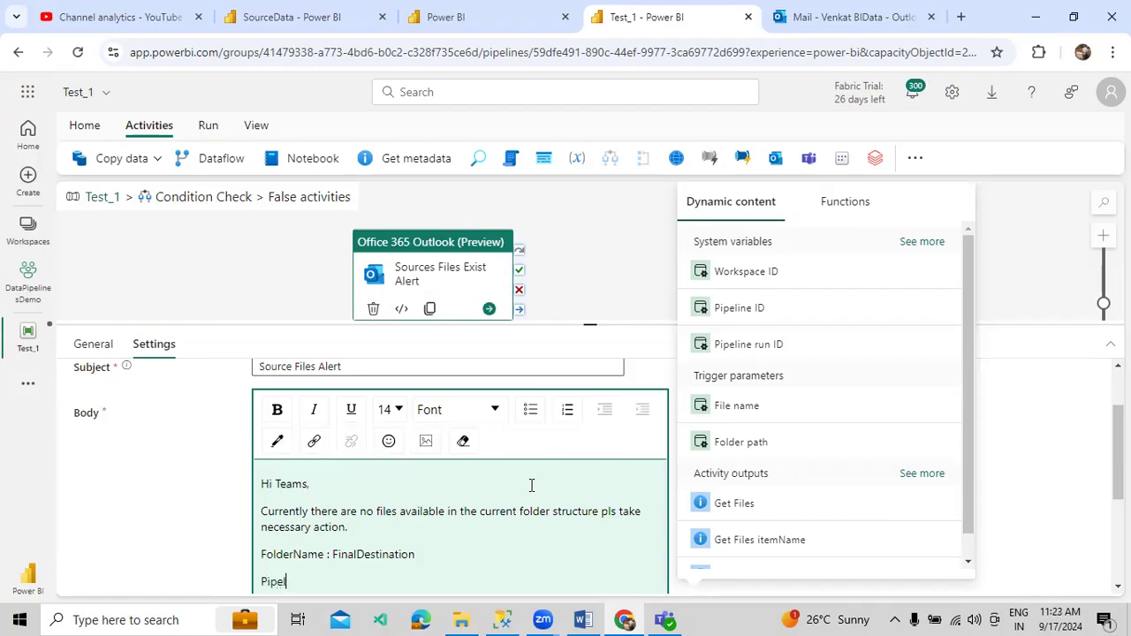
- Add a Pipeline Name line with the dynamic pipeline name and a 'Thanks, Development Team.' sign-off
{"action": "type", "text": "Name :"}
{"action": "left_click", "coordinate": [921, 242]}
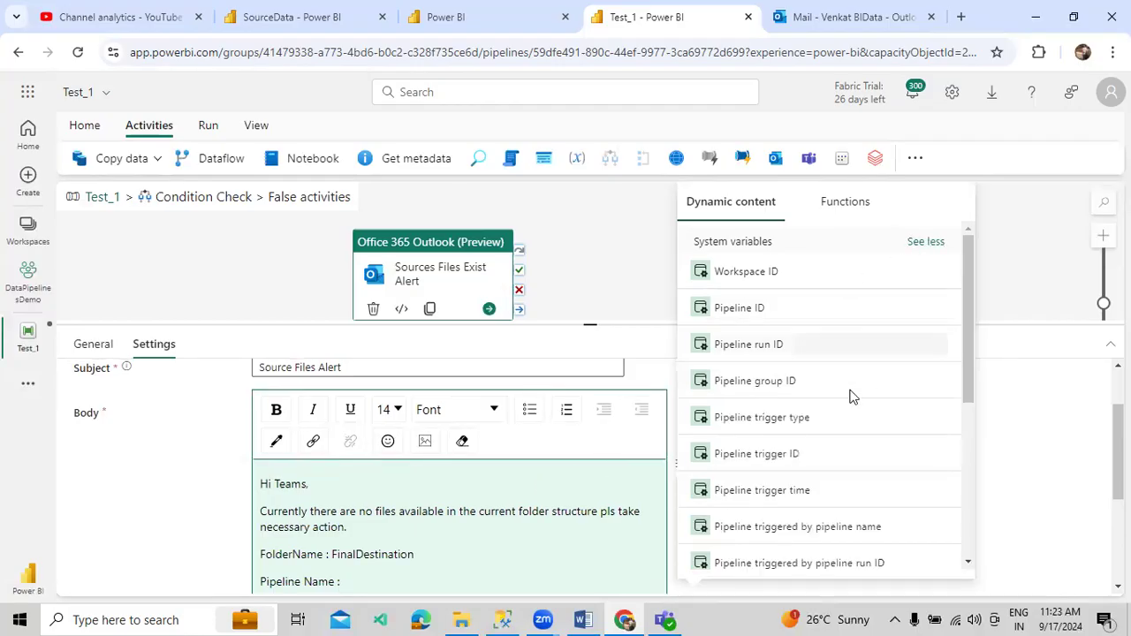
{"action": "scroll", "coordinate": [821, 460], "scroll_direction": "down", "scroll_amount": 1}
{"action": "left_click", "coordinate": [720, 555]}
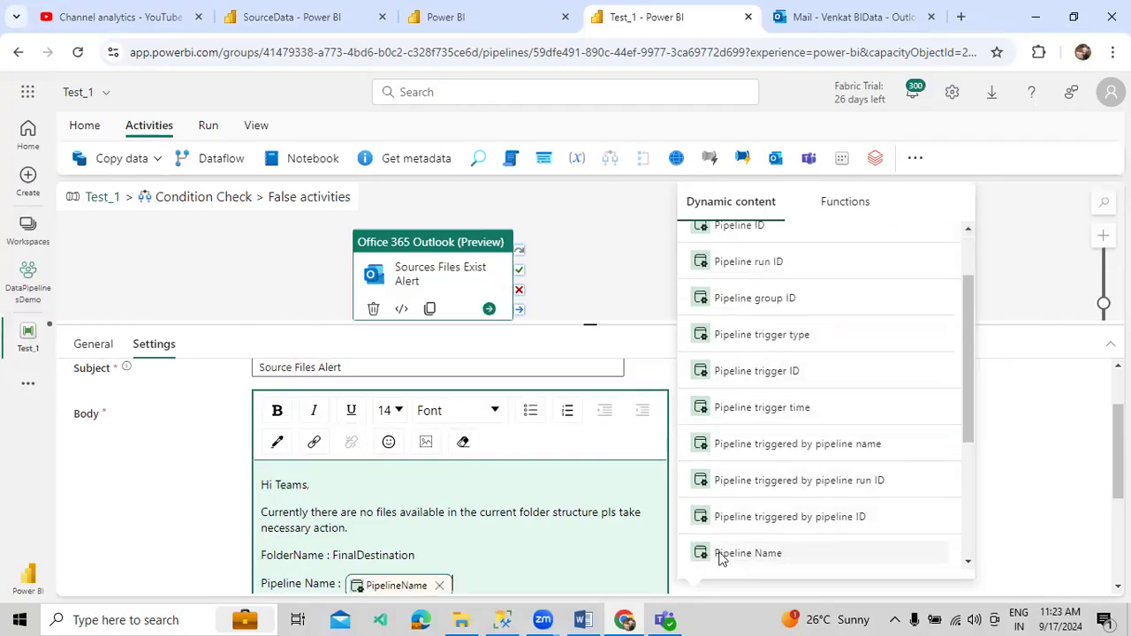
{"action": "scroll", "coordinate": [529, 522], "scroll_direction": "down", "scroll_amount": 2}
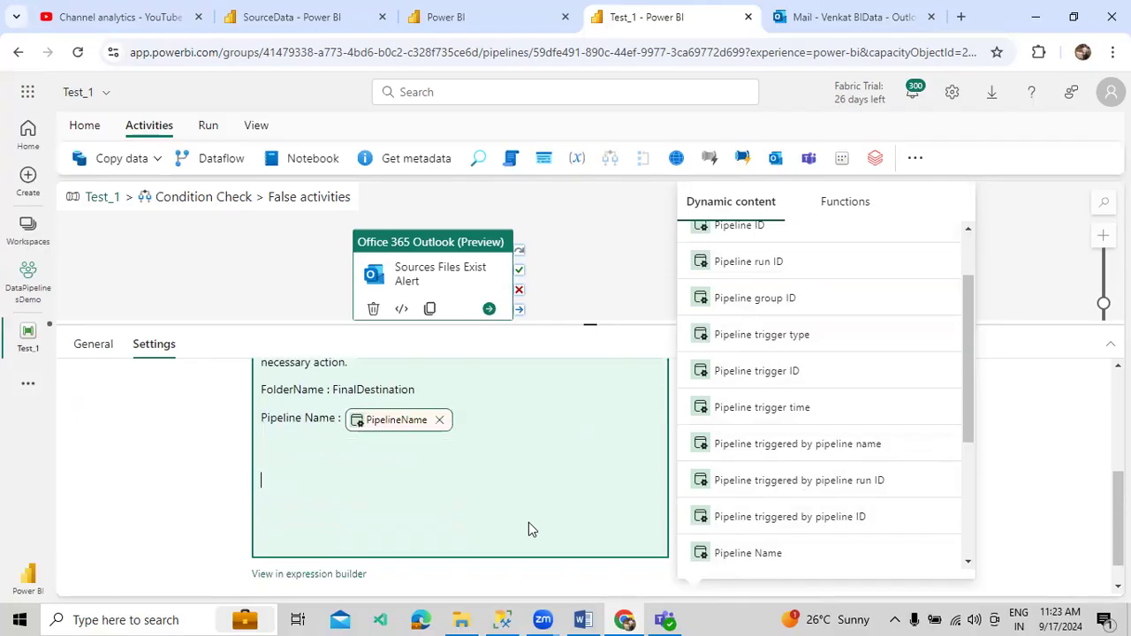
{"action": "type", "text": "Thanks,"}
{"action": "key", "text": "Return"}
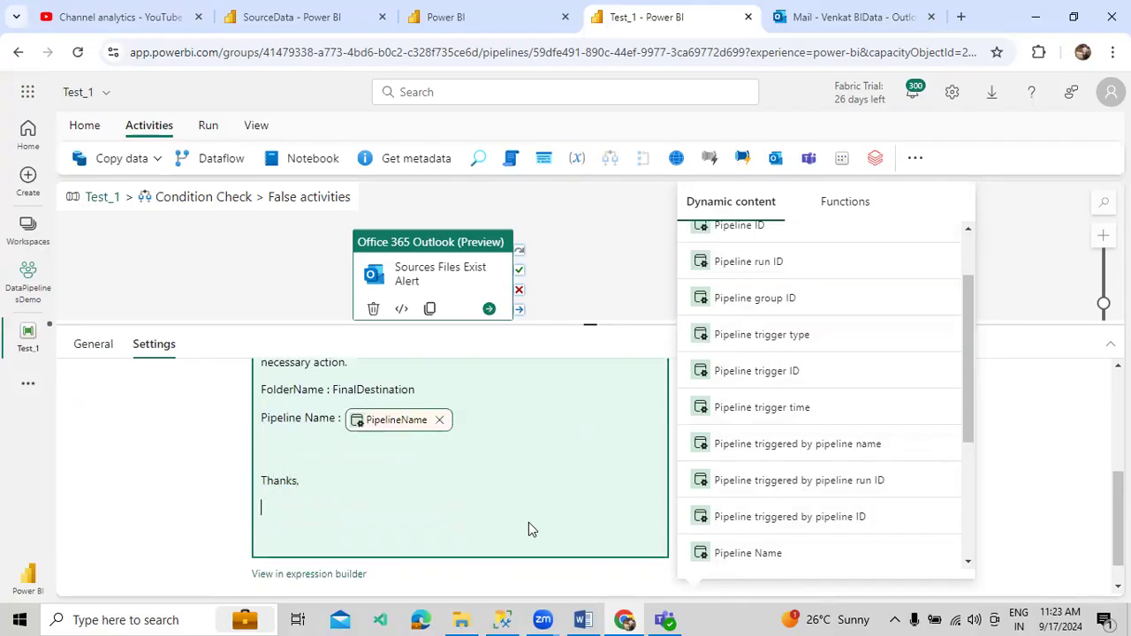
{"action": "type", "text": "Development Team."}
- Set the alert email's Importance to High under the advanced options
{"action": "scroll", "coordinate": [346, 520], "scroll_direction": "down", "scroll_amount": 1}
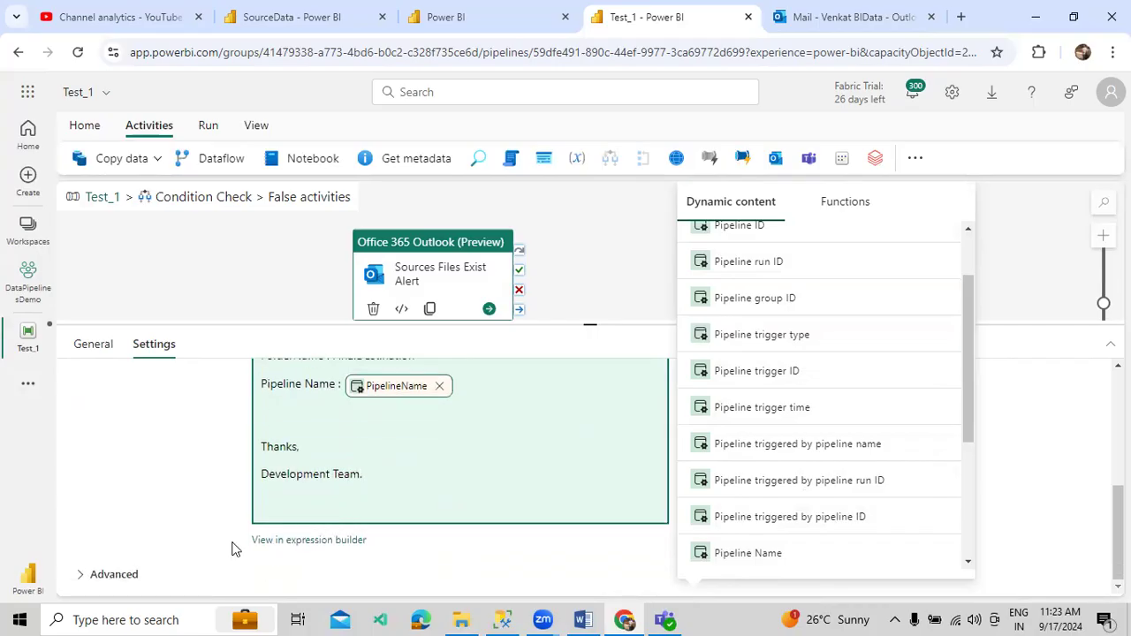
{"action": "left_click", "coordinate": [108, 573]}
{"action": "scroll", "coordinate": [212, 528], "scroll_direction": "down", "scroll_amount": 2}
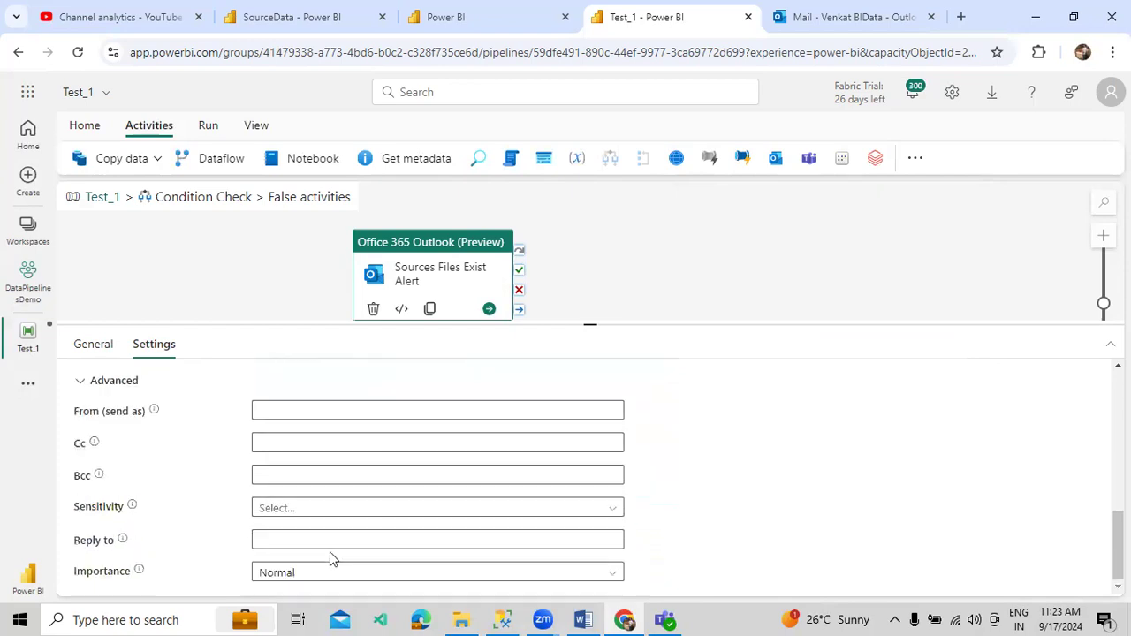
{"action": "left_click", "coordinate": [342, 570]}
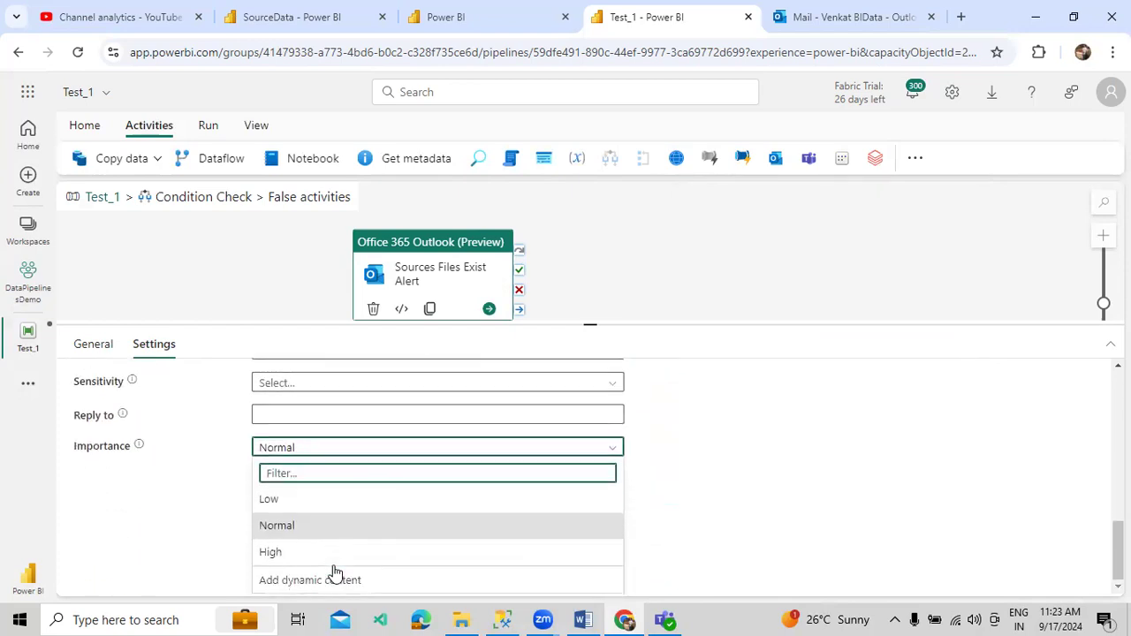
{"action": "left_click", "coordinate": [275, 559]}
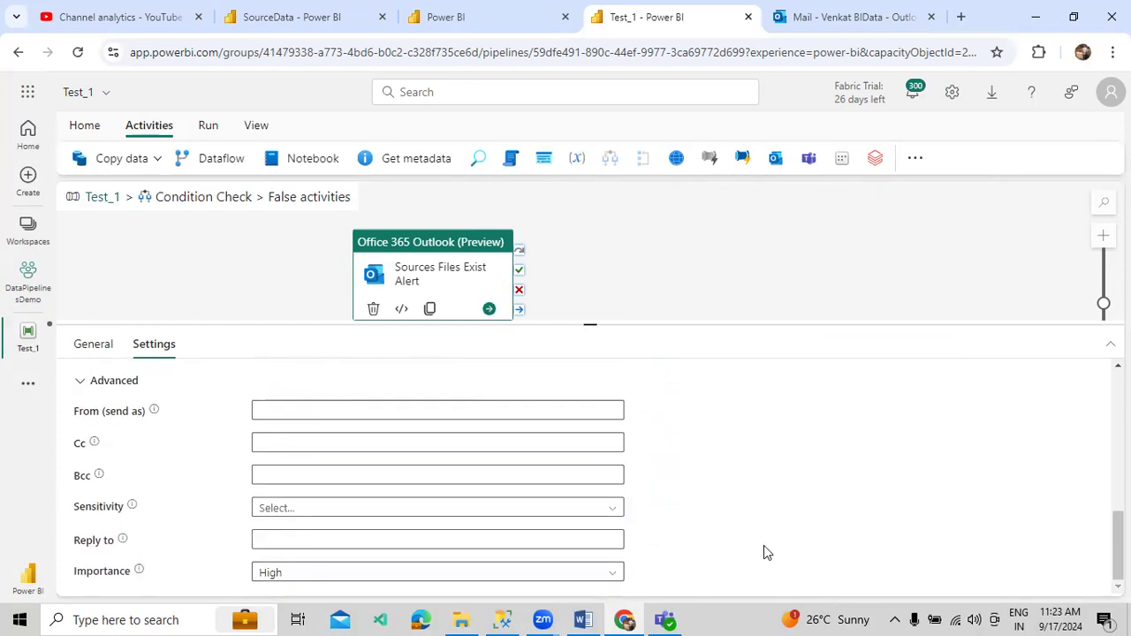
{"action": "scroll", "coordinate": [761, 549], "scroll_direction": "up", "scroll_amount": 1}
{"action": "scroll", "coordinate": [751, 554], "scroll_direction": "up", "scroll_amount": 5}
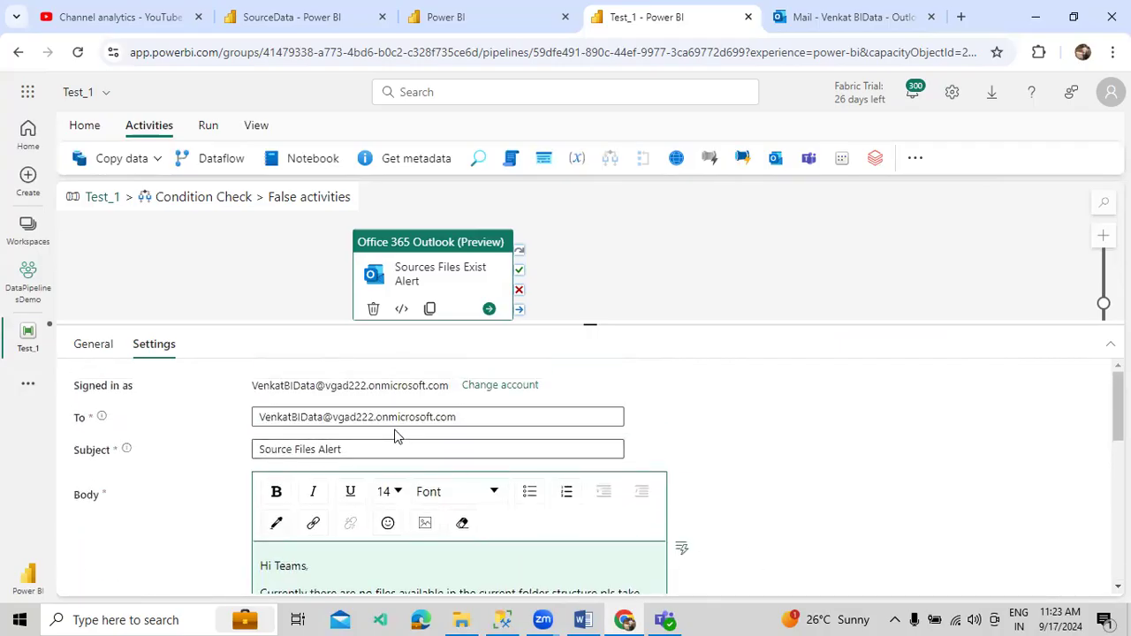
- Check the FinalDestination folder name in the SourceData lakehouse against the Test_1 pipeline
{"action": "left_click", "coordinate": [297, 19]}
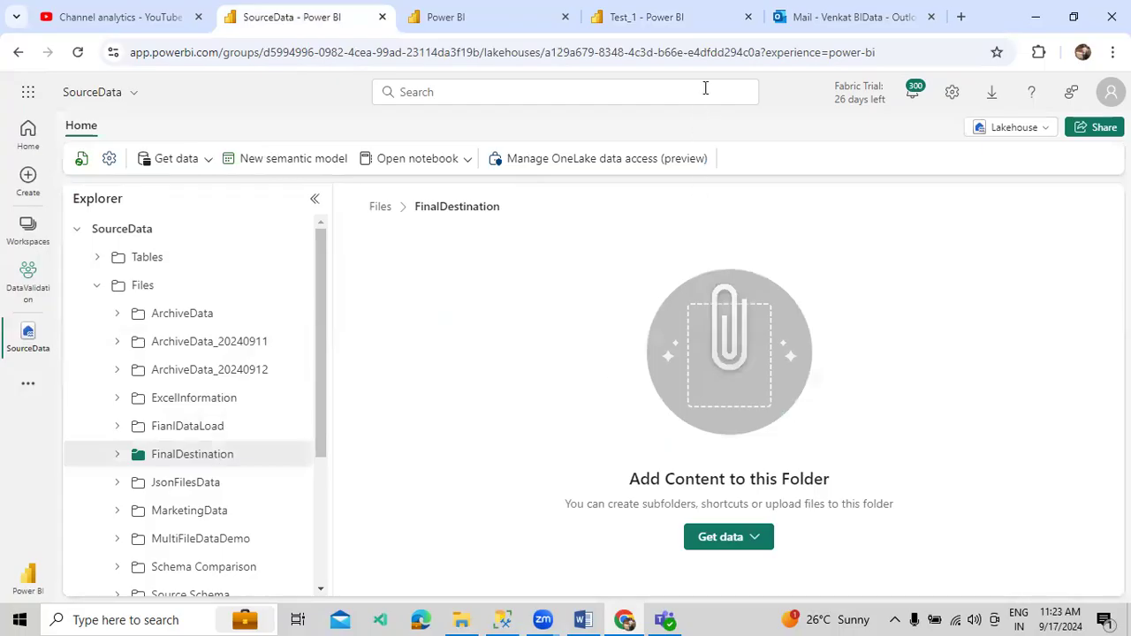
{"action": "left_click", "coordinate": [715, 30]}
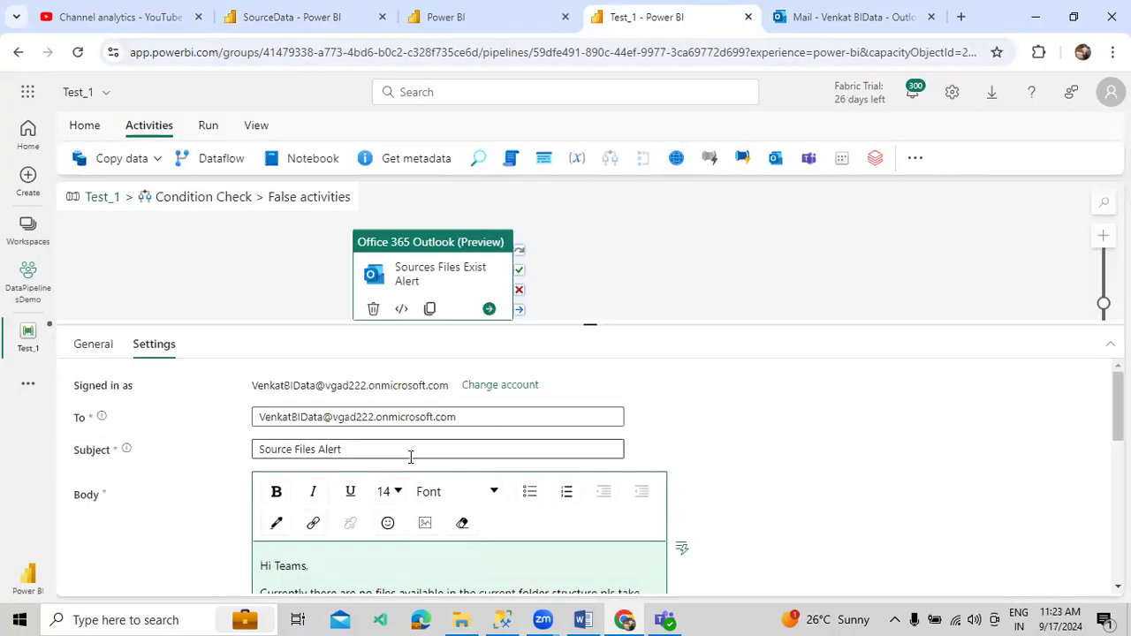
{"action": "scroll", "coordinate": [402, 460], "scroll_direction": "down", "scroll_amount": 5}
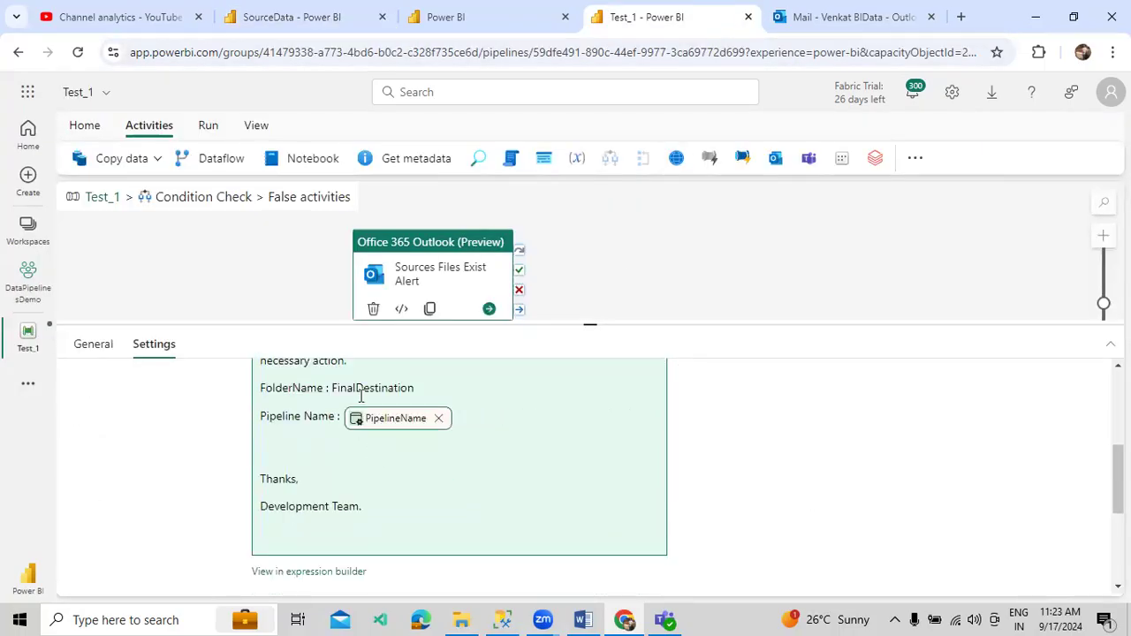
{"action": "left_click_drag", "start_coordinate": [339, 387], "coordinate": [412, 387]}
{"action": "left_click", "coordinate": [434, 477]}
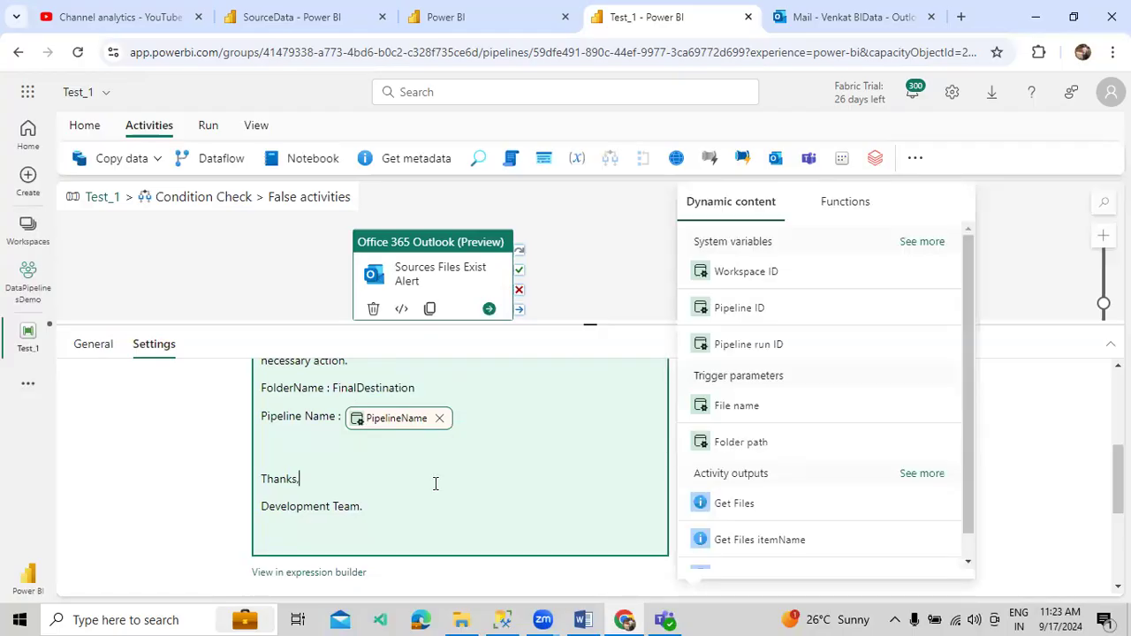
{"action": "scroll", "coordinate": [524, 480], "scroll_direction": "down", "scroll_amount": 5}
{"action": "scroll", "coordinate": [503, 480], "scroll_direction": "up", "scroll_amount": 7}
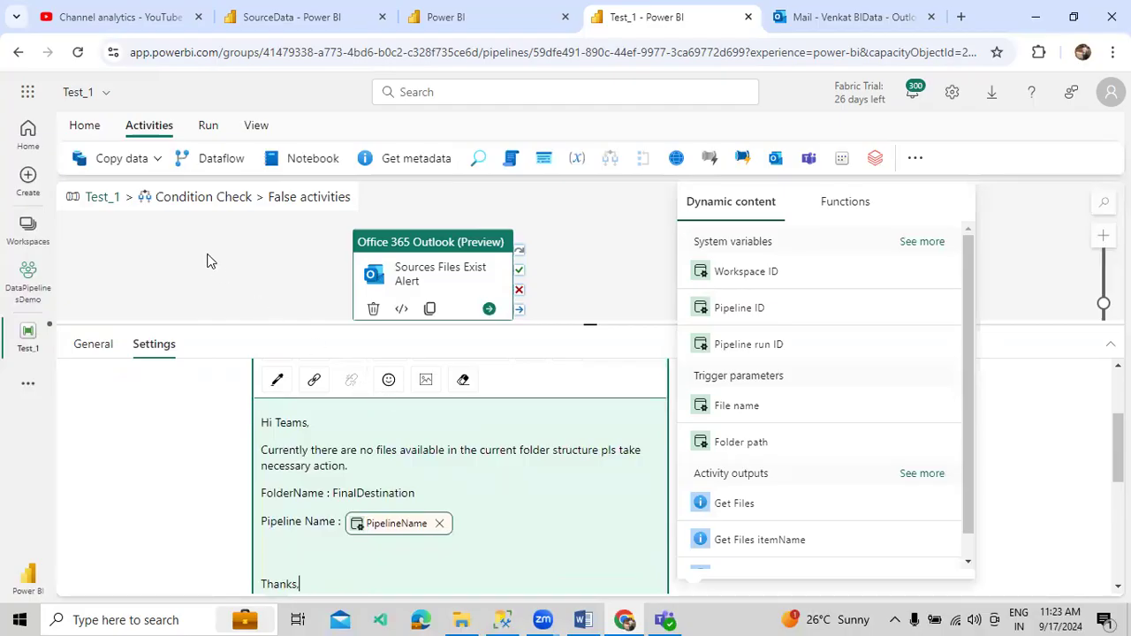
- Enlarge the canvas and review the Condition Check activity's expression without changing it
{"action": "left_click", "coordinate": [115, 200]}
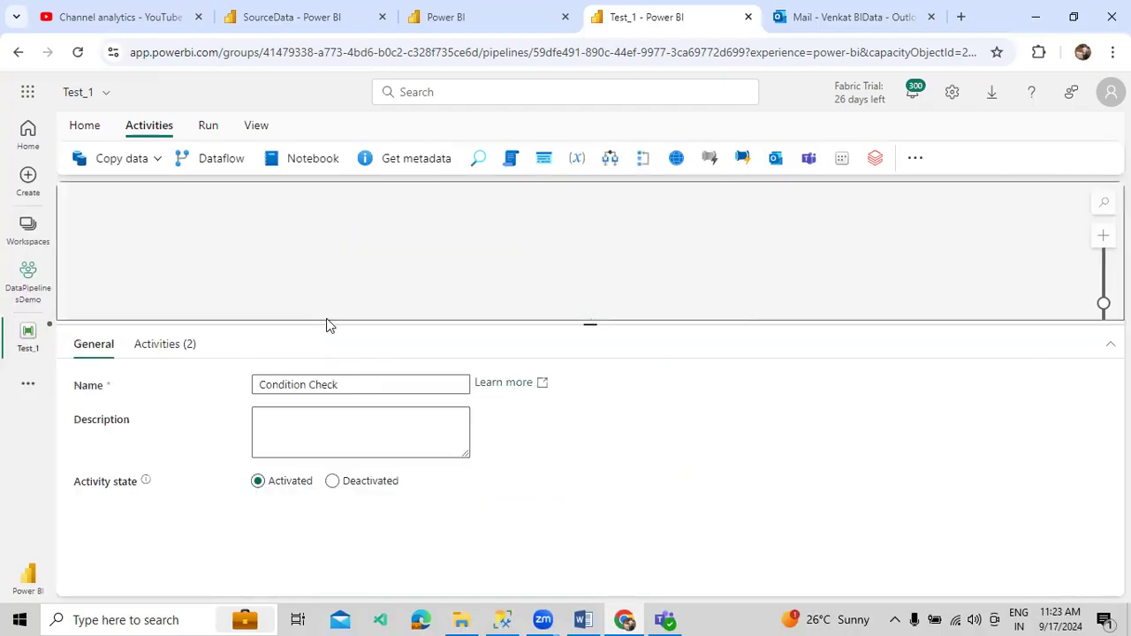
{"action": "left_click_drag", "start_coordinate": [401, 321], "coordinate": [402, 426]}
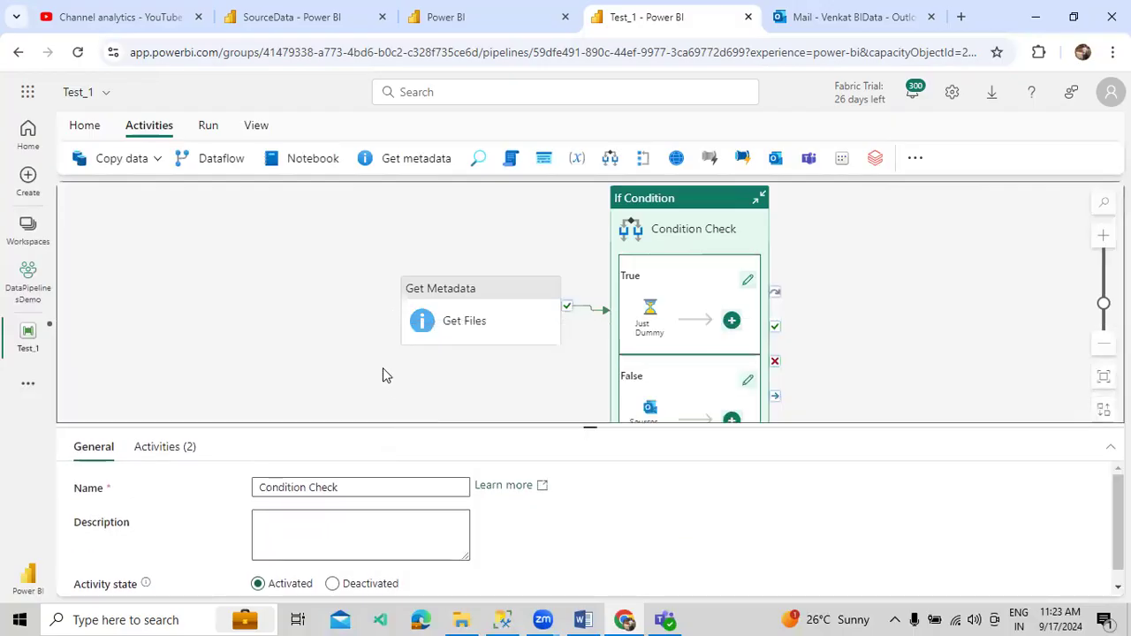
{"action": "left_click_drag", "start_coordinate": [382, 368], "coordinate": [298, 369]}
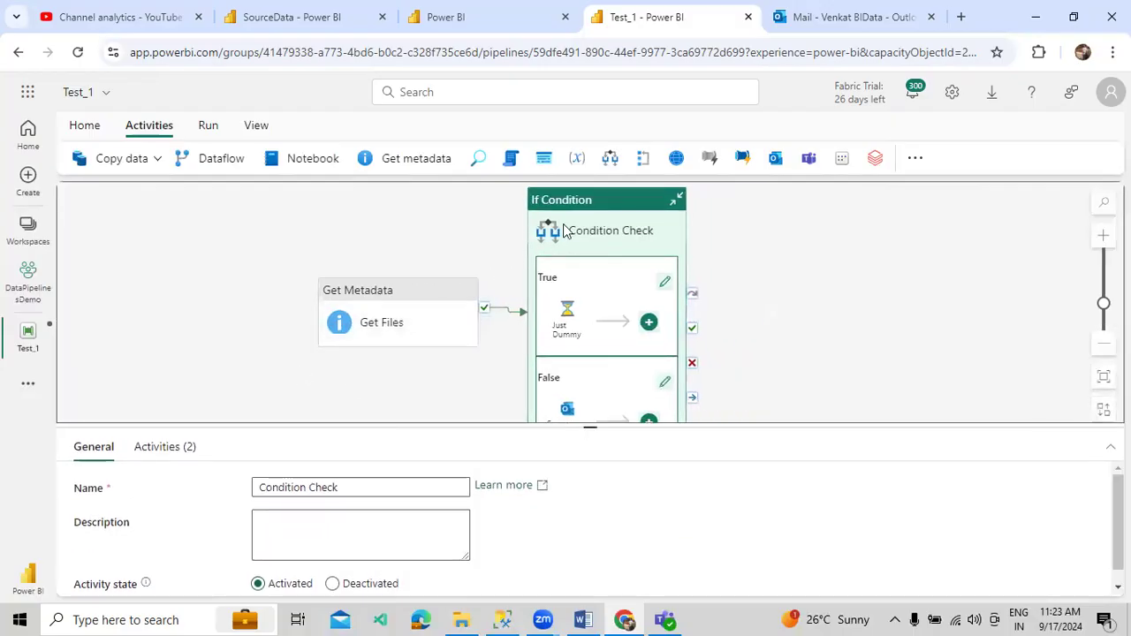
{"action": "left_click", "coordinate": [194, 447]}
{"action": "left_click", "coordinate": [279, 491]}
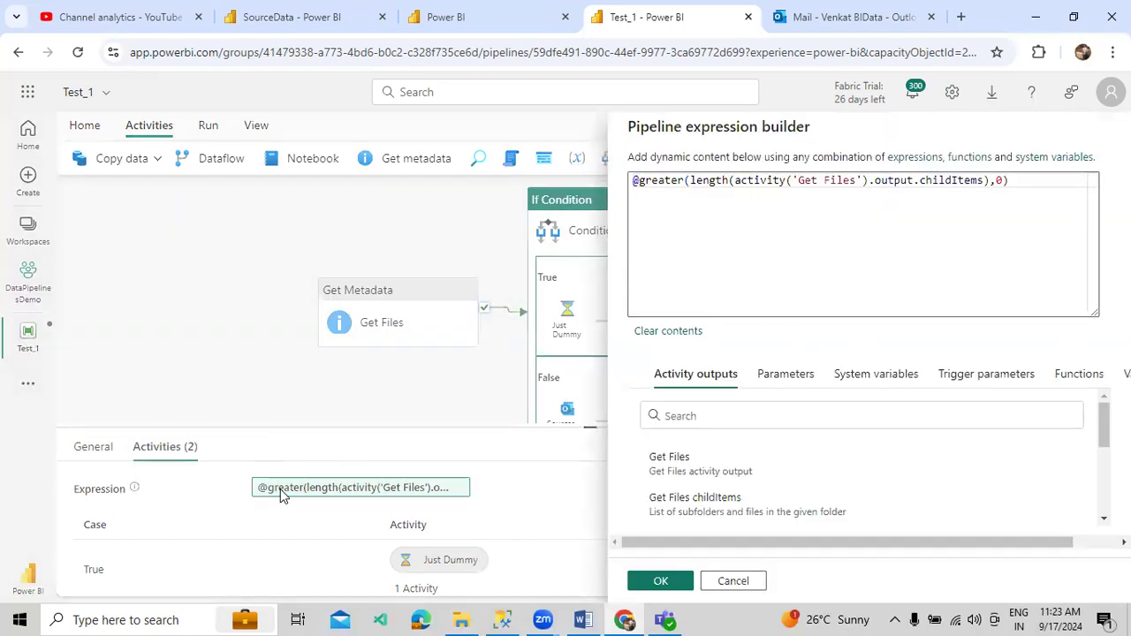
{"action": "left_click", "coordinate": [710, 585]}
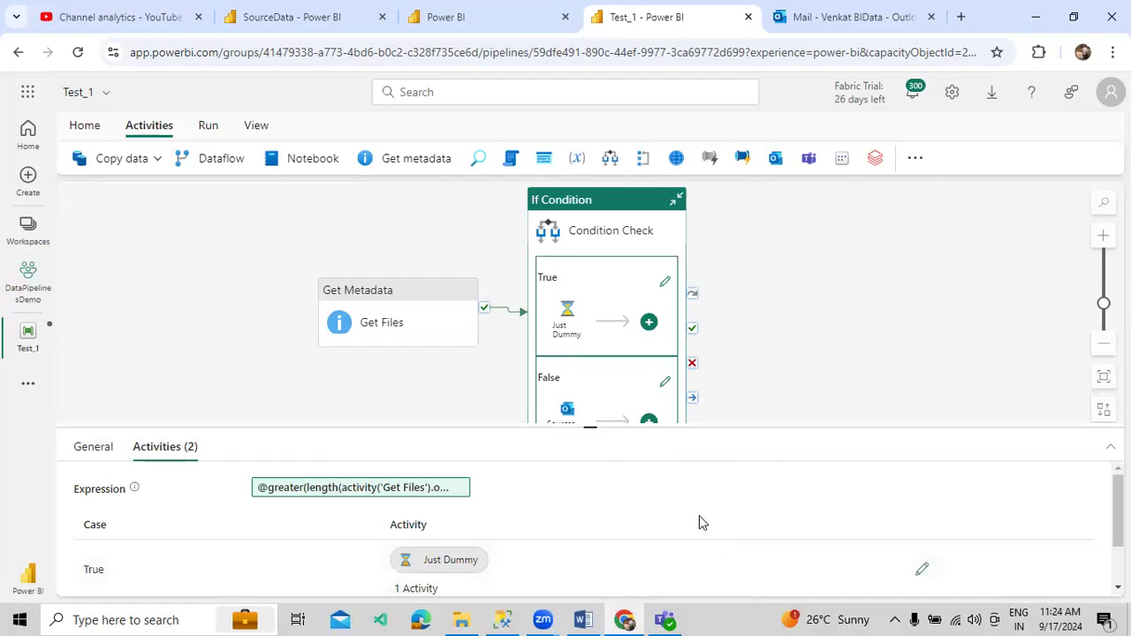
- Save Test_1 and start a pipeline run
{"action": "left_click", "coordinate": [207, 127]}
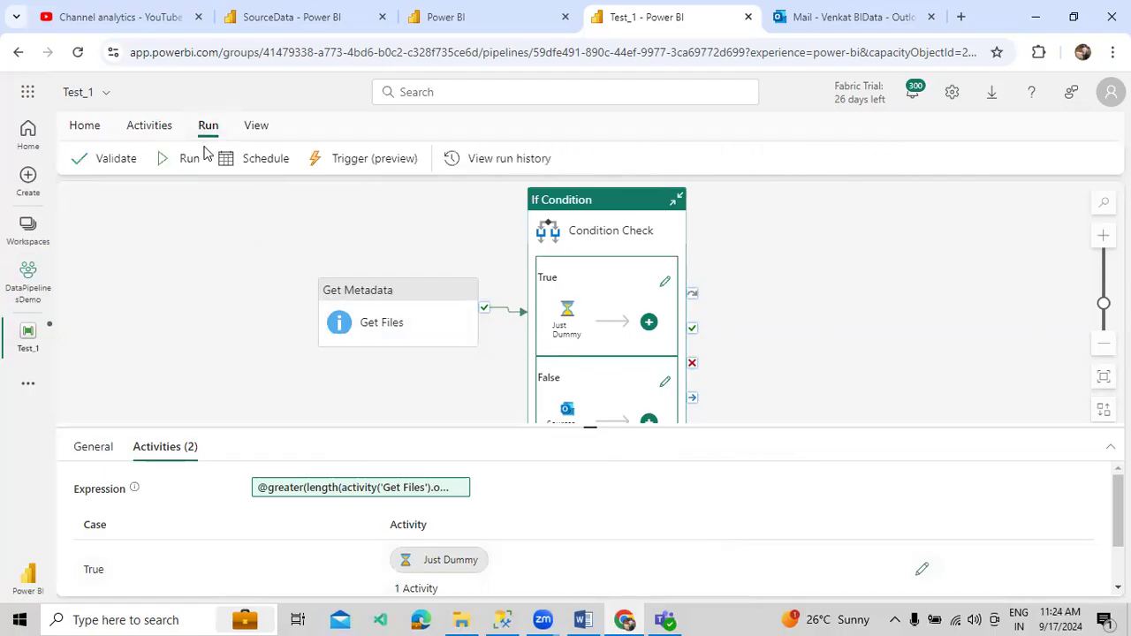
{"action": "left_click", "coordinate": [183, 158]}
{"action": "left_click", "coordinate": [532, 398]}
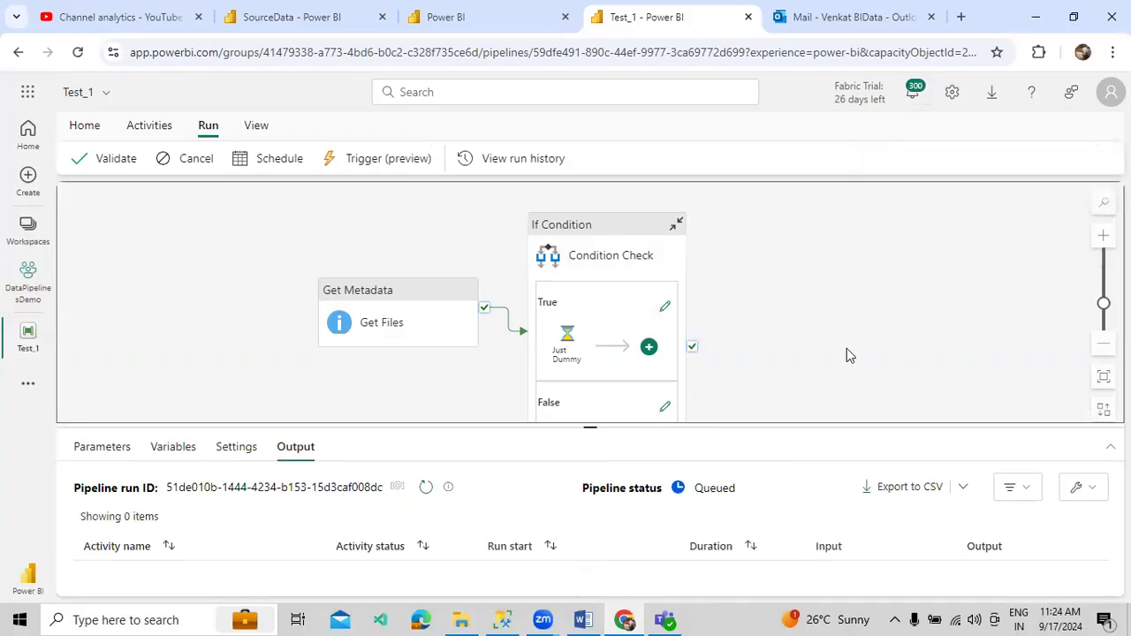
- Enlarge the Output panel and watch until Get Files, Condition Check and the alert succeed
{"action": "left_click_drag", "start_coordinate": [732, 426], "coordinate": [735, 403]}
{"action": "scroll", "coordinate": [745, 354], "scroll_direction": "down", "scroll_amount": 1}
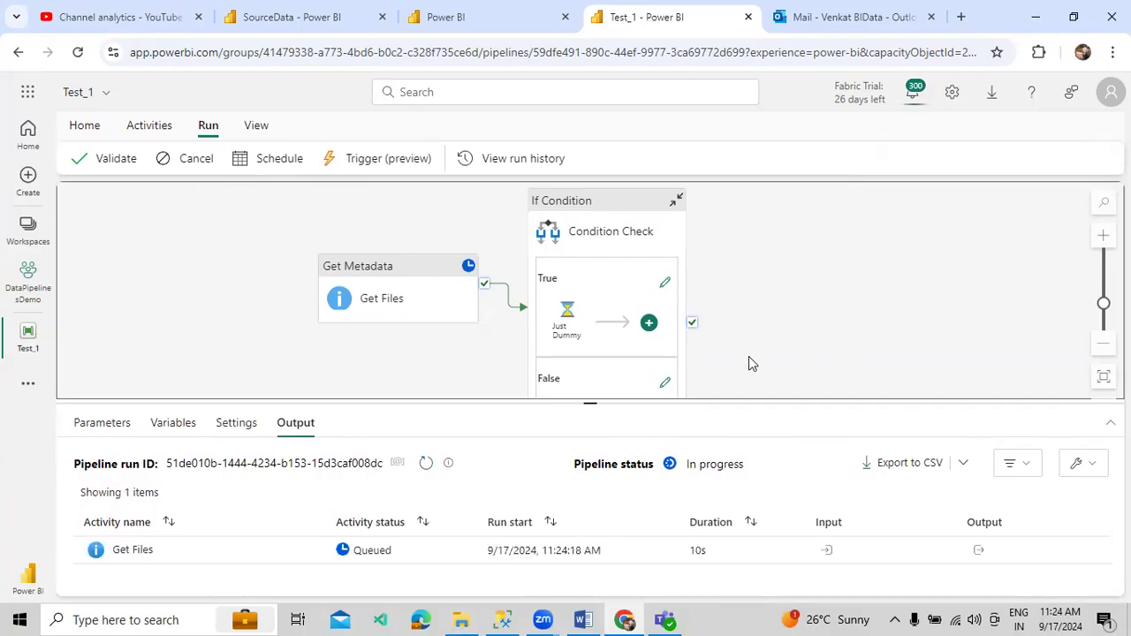
{"action": "left_click_drag", "start_coordinate": [755, 402], "coordinate": [777, 358]}
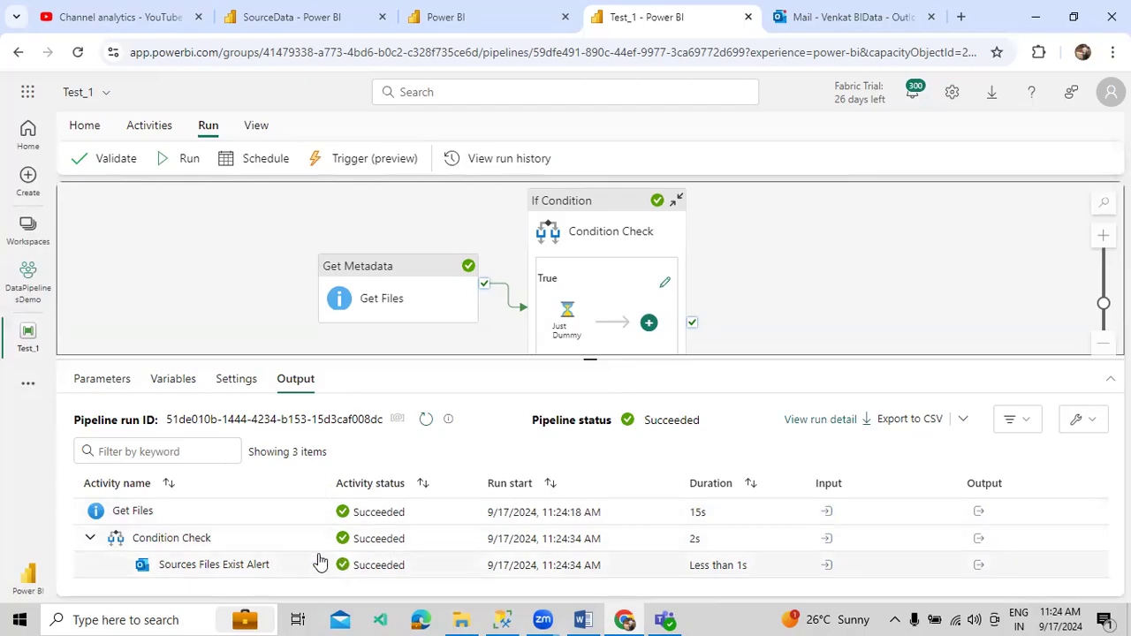
{"action": "left_click", "coordinate": [843, 17]}
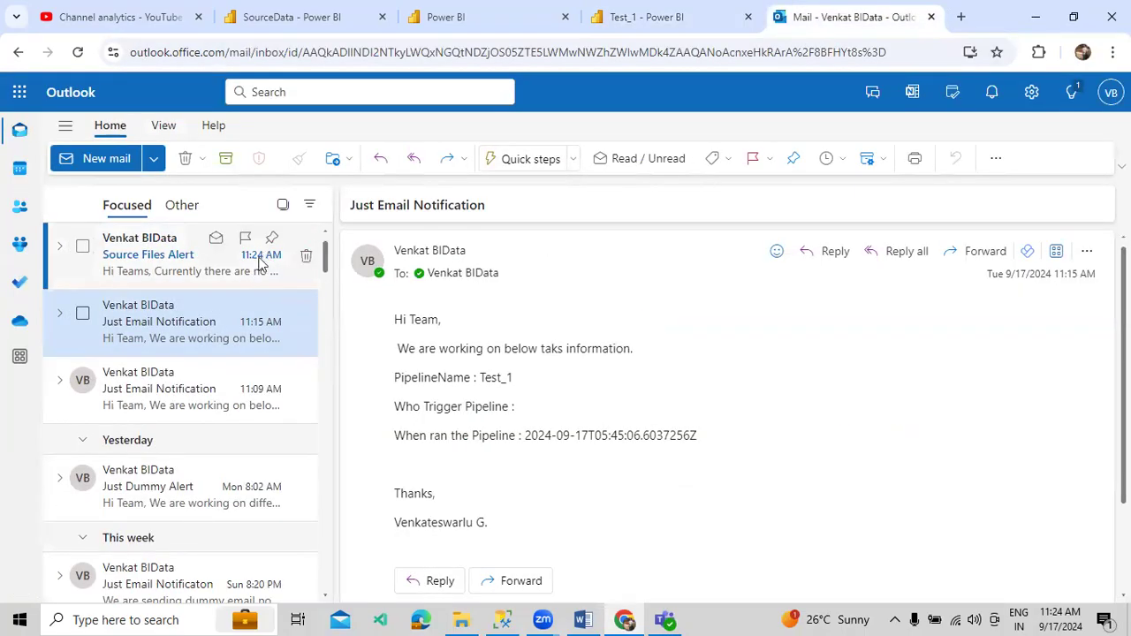
- Read the Source Files Alert email, noting its FolderName and pipeline name lines
{"action": "left_click", "coordinate": [183, 262]}
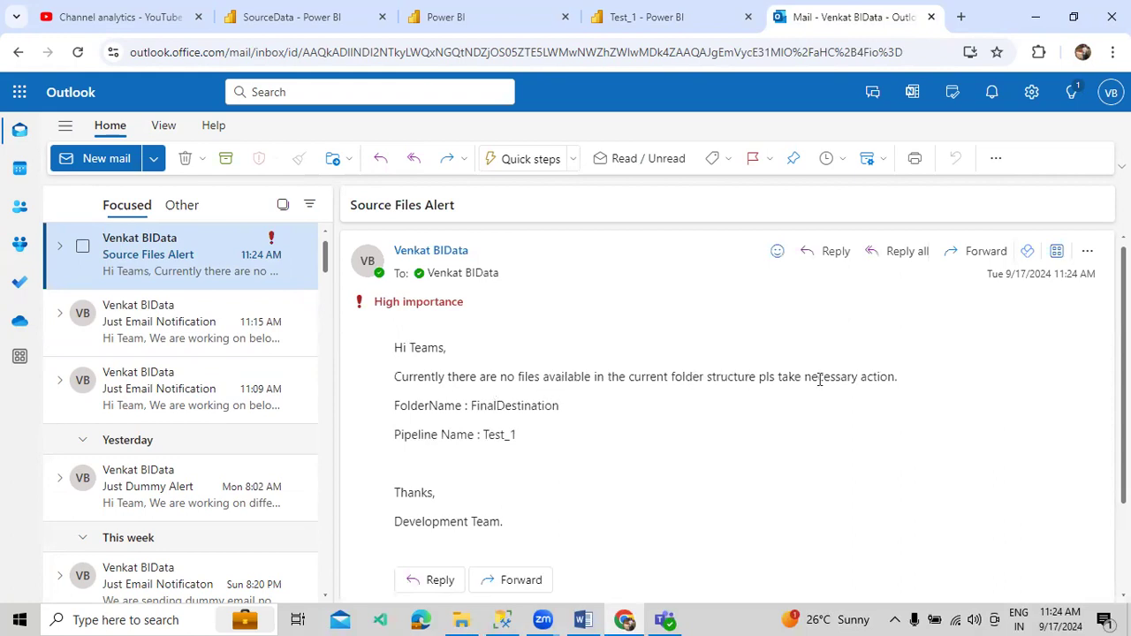
{"action": "left_click_drag", "start_coordinate": [399, 408], "coordinate": [558, 399]}
{"action": "left_click_drag", "start_coordinate": [411, 434], "coordinate": [482, 434]}
{"action": "left_click", "coordinate": [433, 511]}
{"action": "scroll", "coordinate": [500, 475], "scroll_direction": "down", "scroll_amount": 2}
{"action": "scroll", "coordinate": [584, 453], "scroll_direction": "up", "scroll_amount": 2}
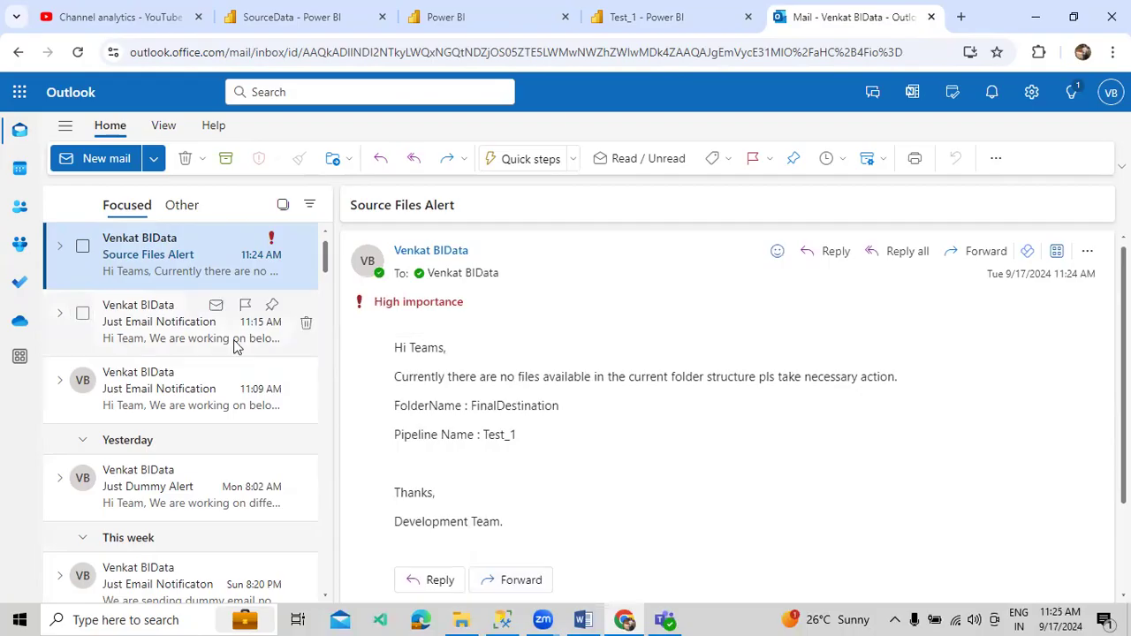
- Compare the alert with the earlier Just Email Notification message
{"action": "left_click", "coordinate": [206, 314]}
{"action": "left_click", "coordinate": [191, 272]}
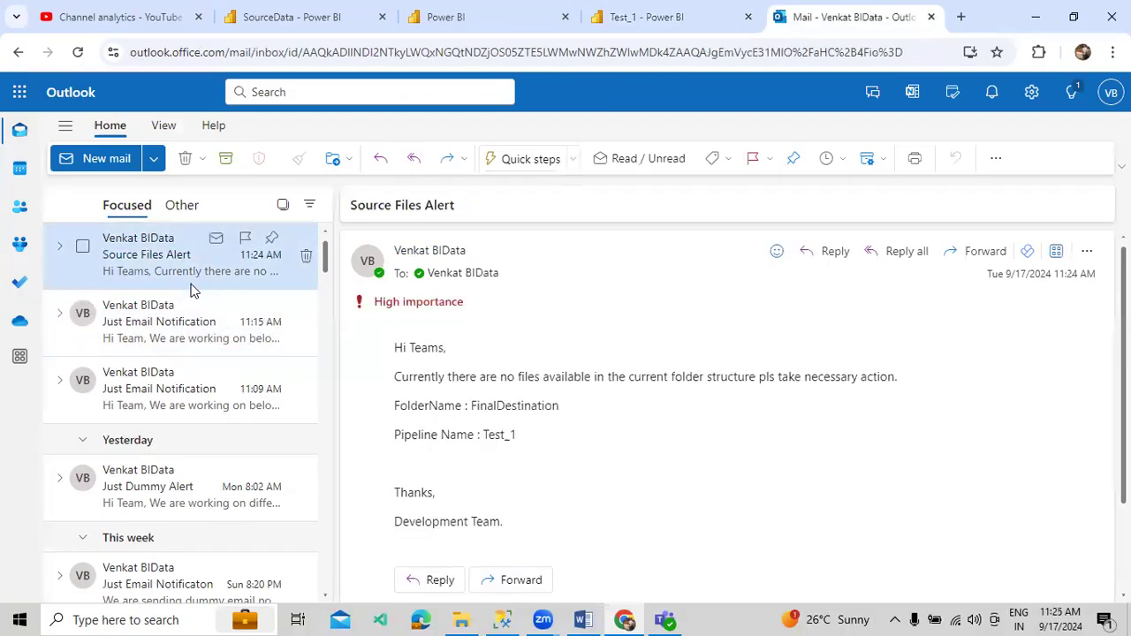
{"action": "left_click", "coordinate": [193, 297]}
{"action": "left_click", "coordinate": [192, 265]}
{"action": "left_click", "coordinate": [313, 23]}
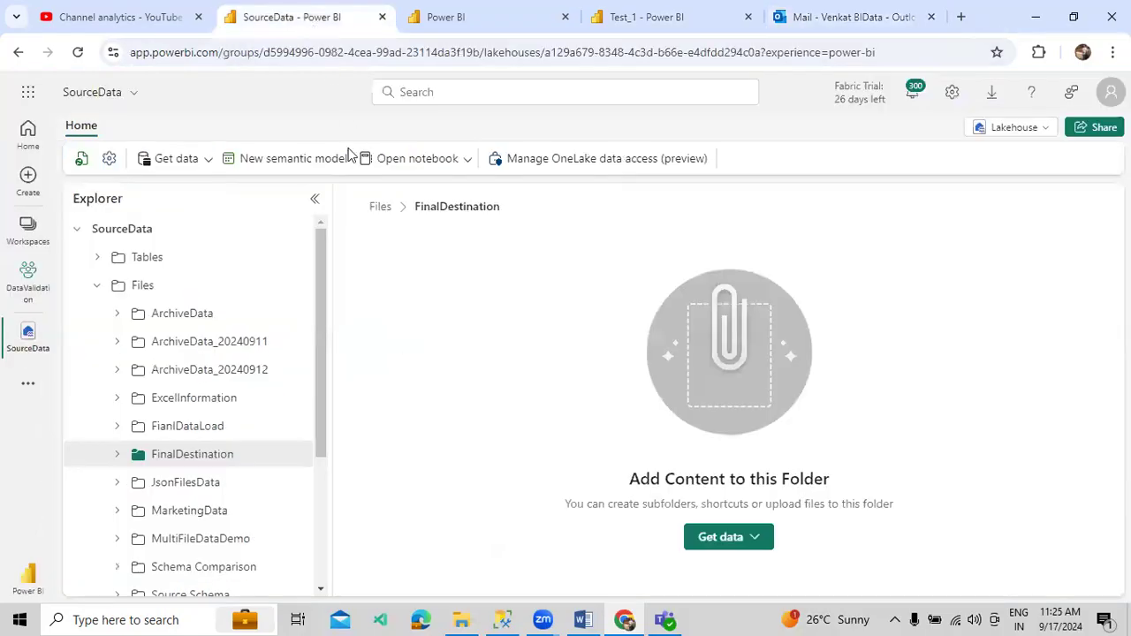
- Upload Emp.csv into the FinalDestination folder and rerun Test_1
{"action": "left_click", "coordinate": [296, 454]}
{"action": "mouse_move", "coordinate": [418, 300]}
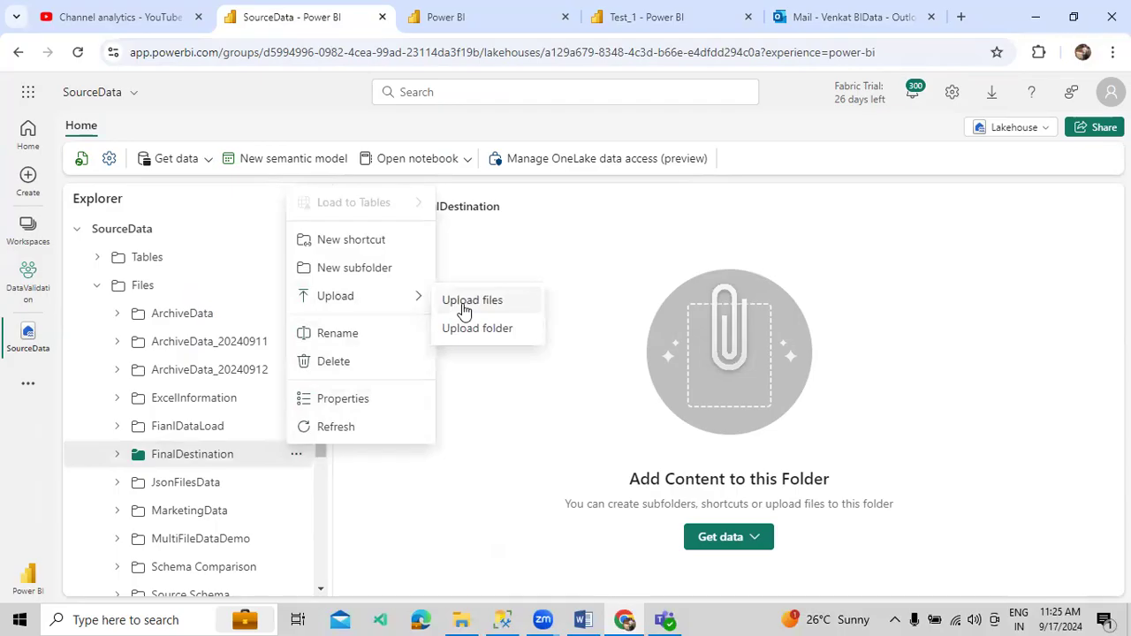
{"action": "left_click", "coordinate": [461, 311]}
{"action": "left_click", "coordinate": [1098, 206]}
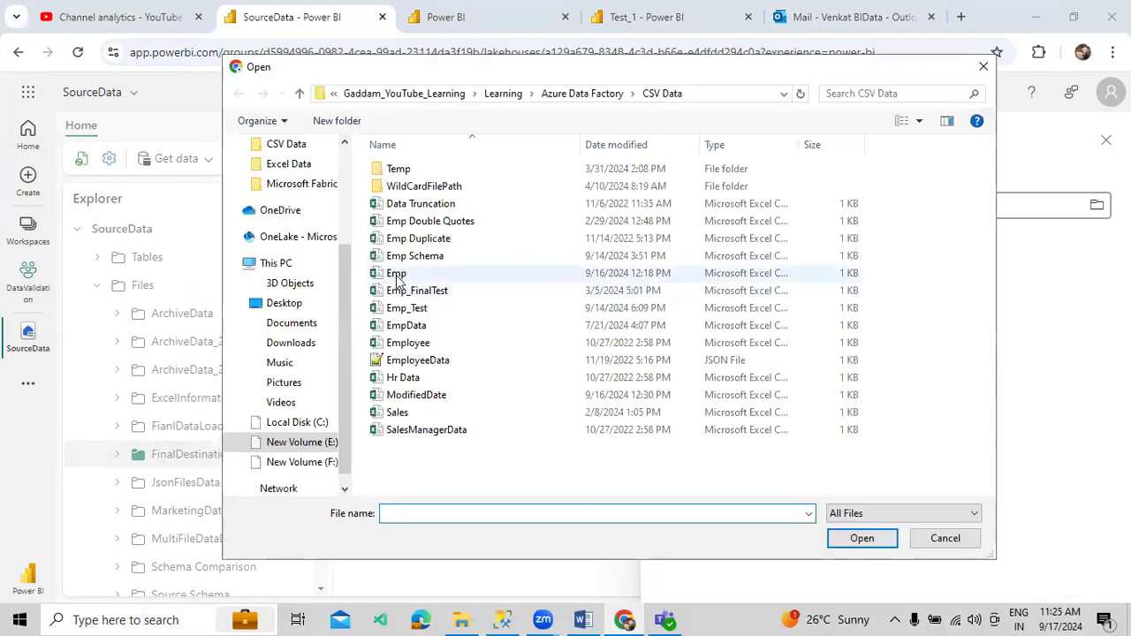
{"action": "double_click", "coordinate": [396, 274]}
{"action": "left_click", "coordinate": [676, 279]}
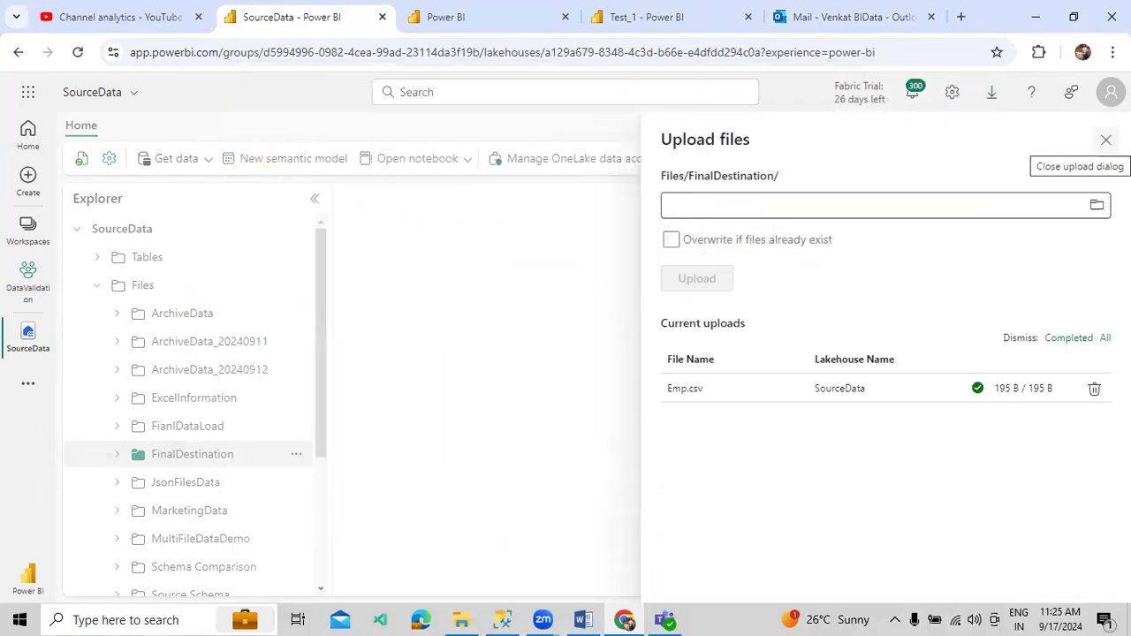
{"action": "left_click", "coordinate": [1105, 140]}
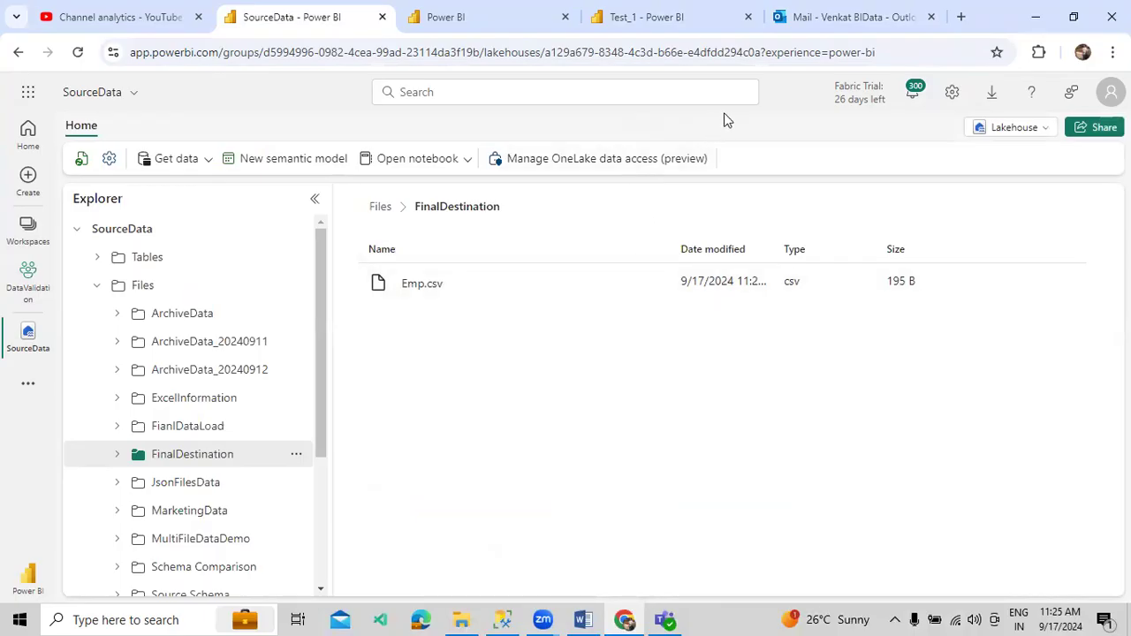
{"action": "left_click", "coordinate": [707, 19]}
{"action": "left_click", "coordinate": [187, 165]}
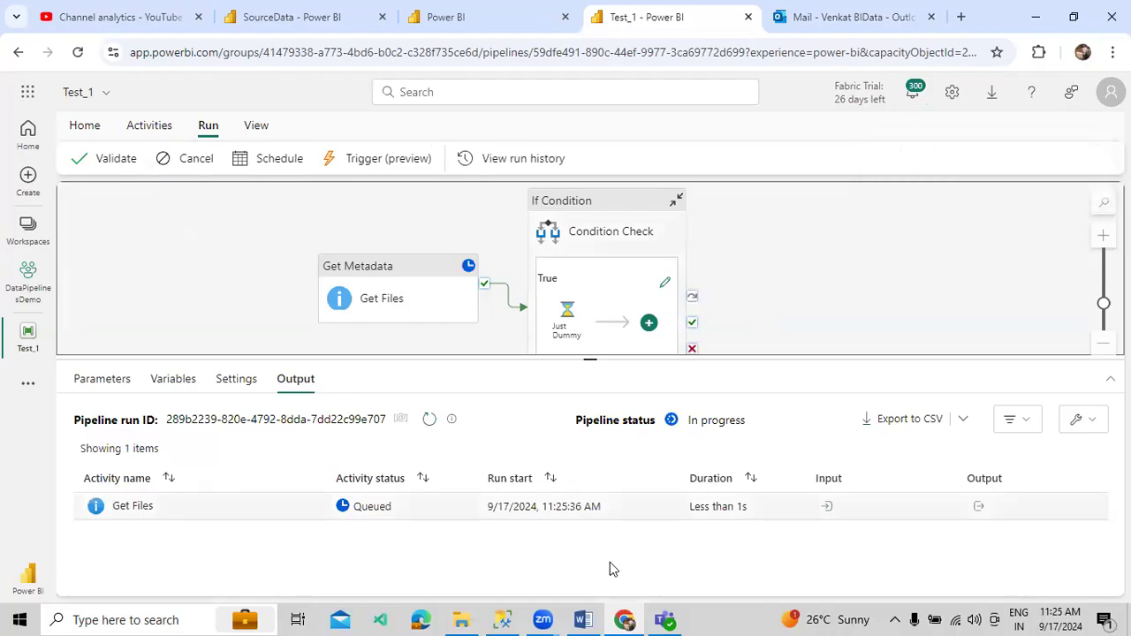
- Bring up the Course Index Word document
{"action": "left_click", "coordinate": [590, 618]}
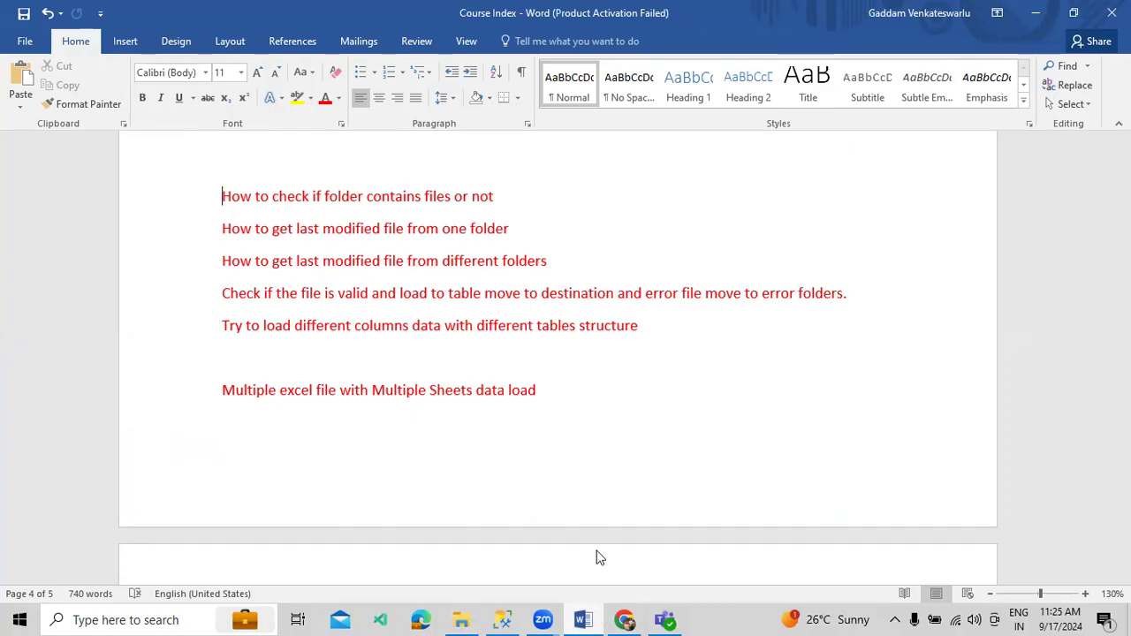
- Scroll through the Course Index topic list, then go back to the Test_1 pipeline
{"action": "scroll", "coordinate": [583, 459], "scroll_direction": "up", "scroll_amount": 2}
{"action": "left_click", "coordinate": [624, 621]}
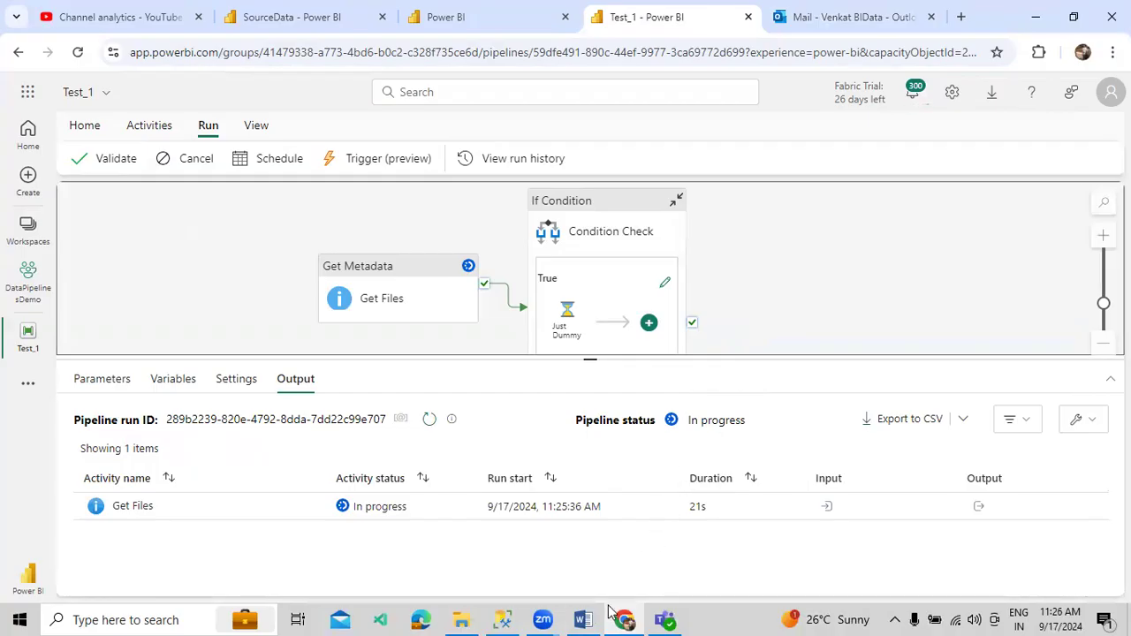
{"action": "left_click", "coordinate": [584, 619]}
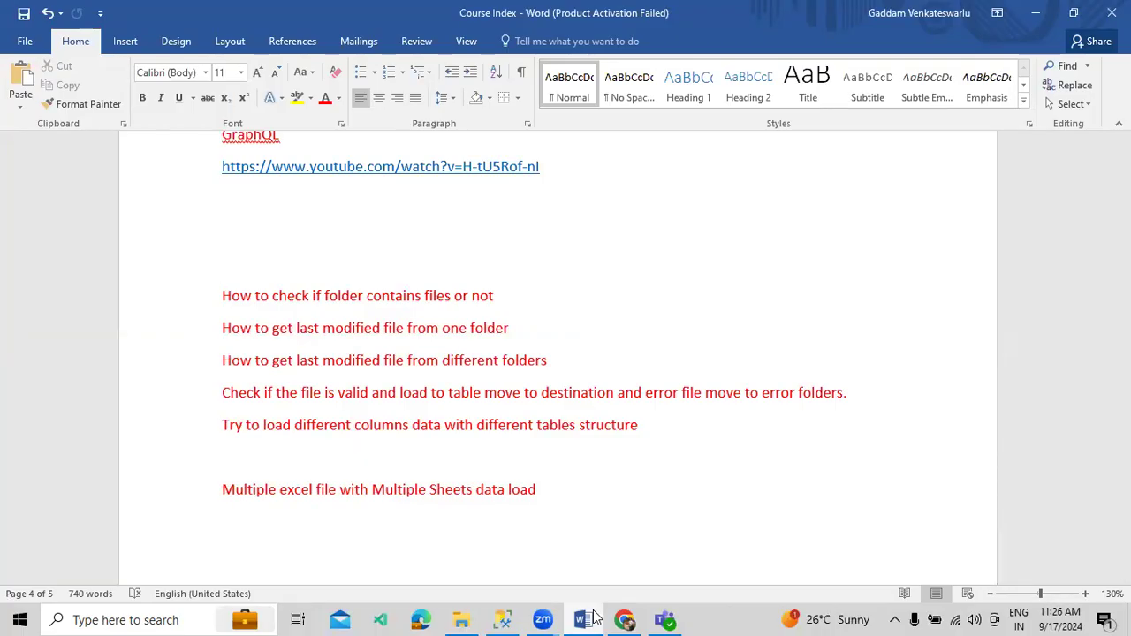
{"action": "scroll", "coordinate": [598, 458], "scroll_direction": "down", "scroll_amount": 10}
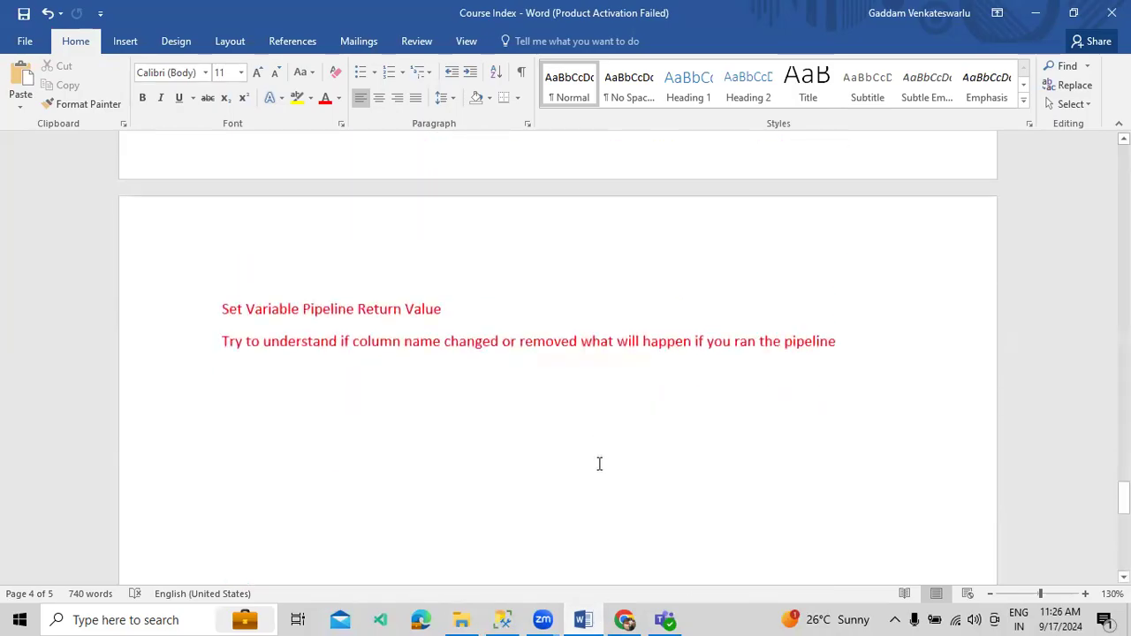
{"action": "scroll", "coordinate": [599, 463], "scroll_direction": "up", "scroll_amount": 5}
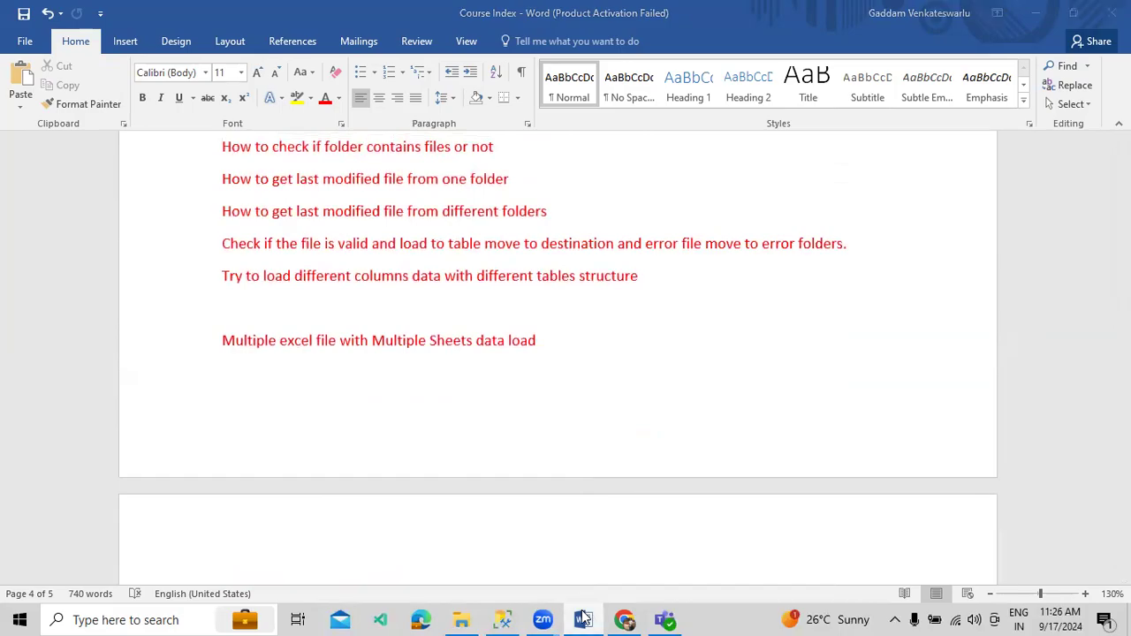
{"action": "left_click", "coordinate": [583, 617]}
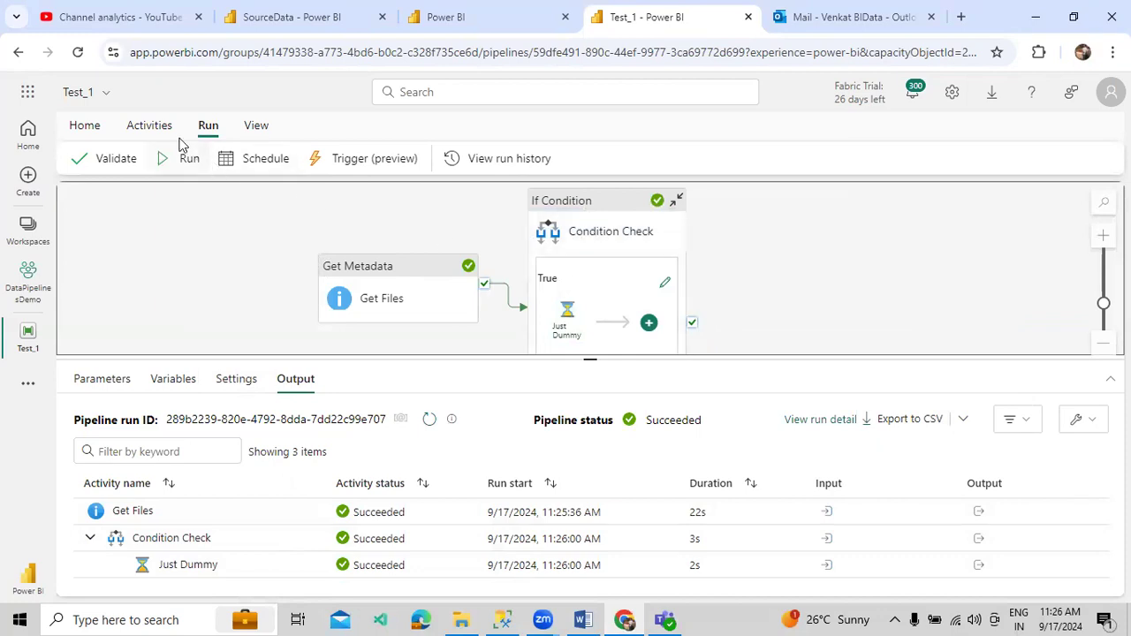
- Add a ForEach activity after the If Condition and name it 'Loop the Files'
{"action": "left_click", "coordinate": [148, 126]}
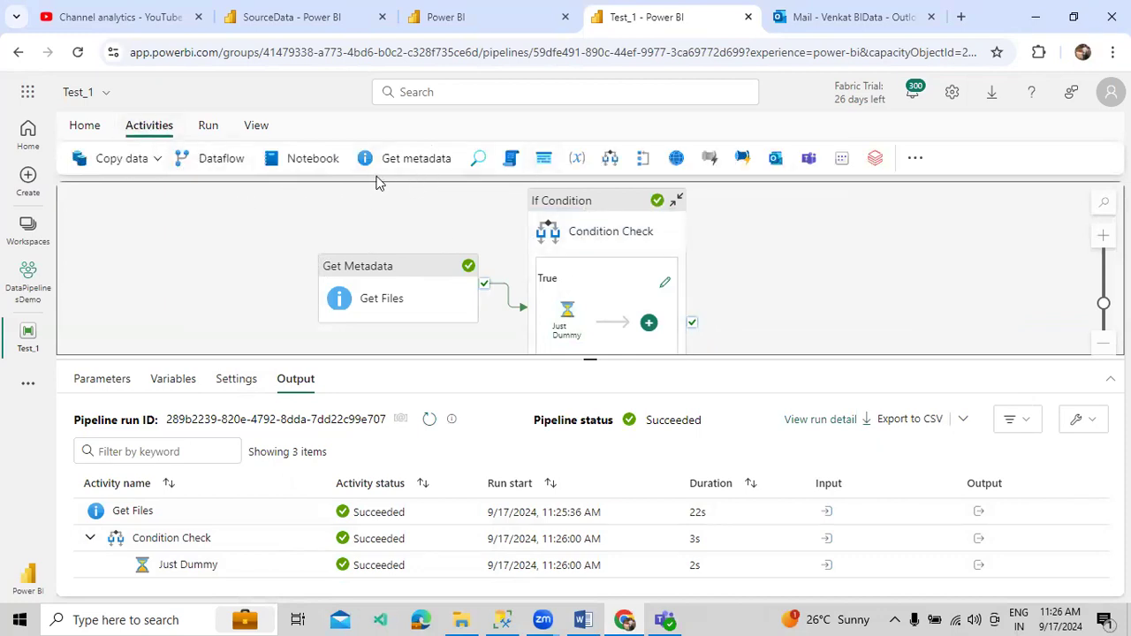
{"action": "left_click", "coordinate": [642, 158]}
{"action": "left_click_drag", "start_coordinate": [694, 298], "coordinate": [789, 227]}
{"action": "left_click_drag", "start_coordinate": [318, 417], "coordinate": [226, 415]}
{"action": "type", "text": "D"}
{"action": "key", "text": "BackSpace"}
{"action": "type", "text": "Loop"}
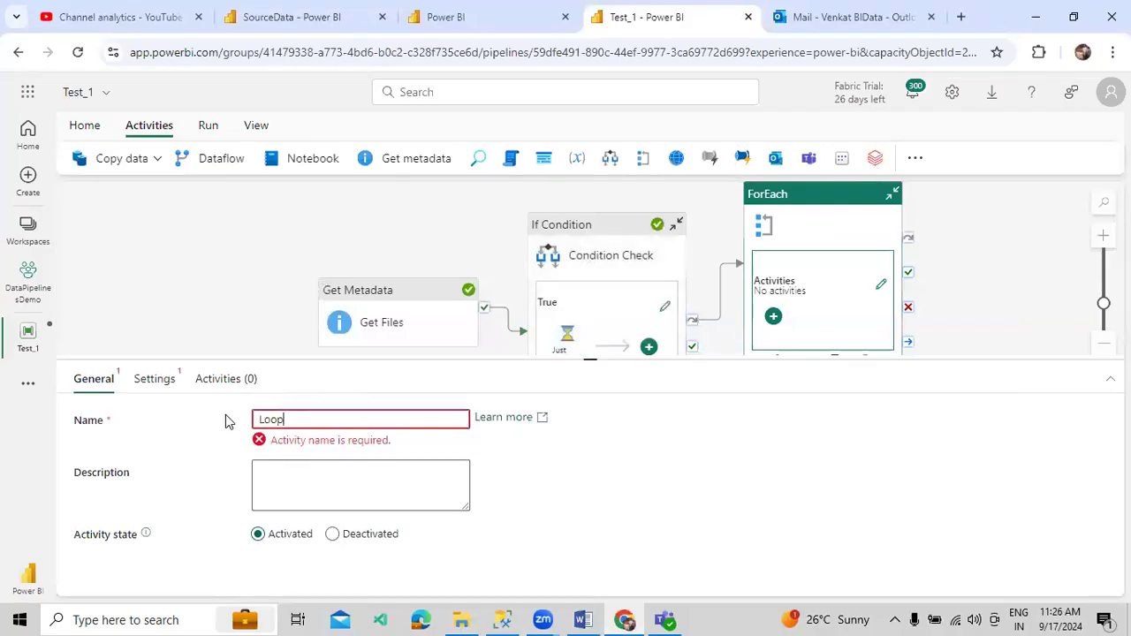
{"action": "type", "text": " the Files"}
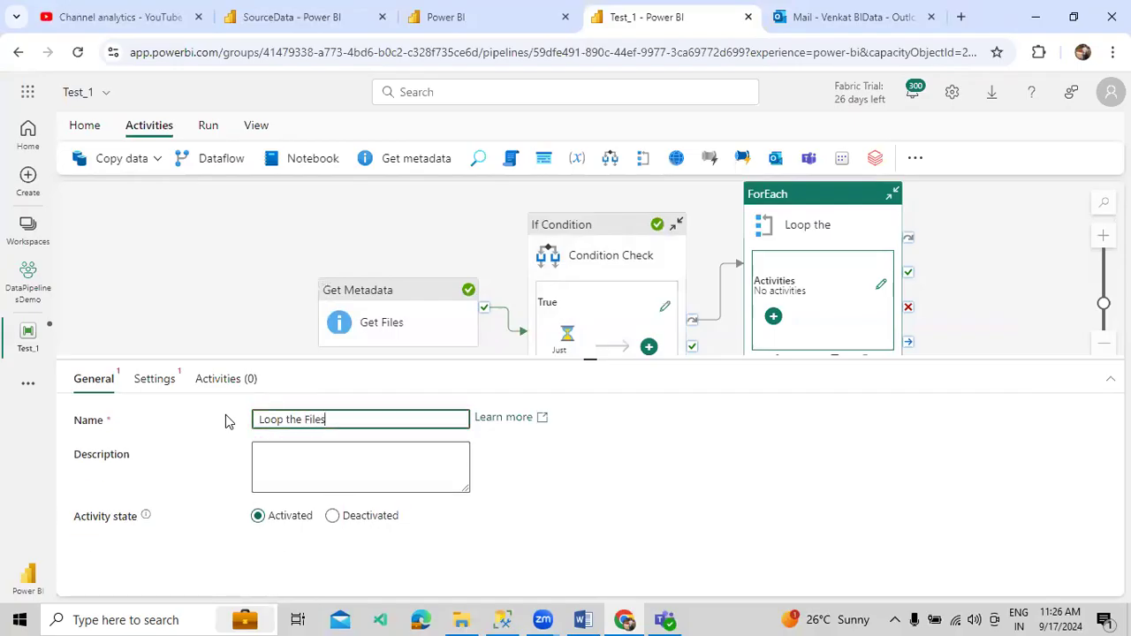
- Make the loop sequential over Get Files childItems and open its inner activities canvas
{"action": "left_click", "coordinate": [156, 378]}
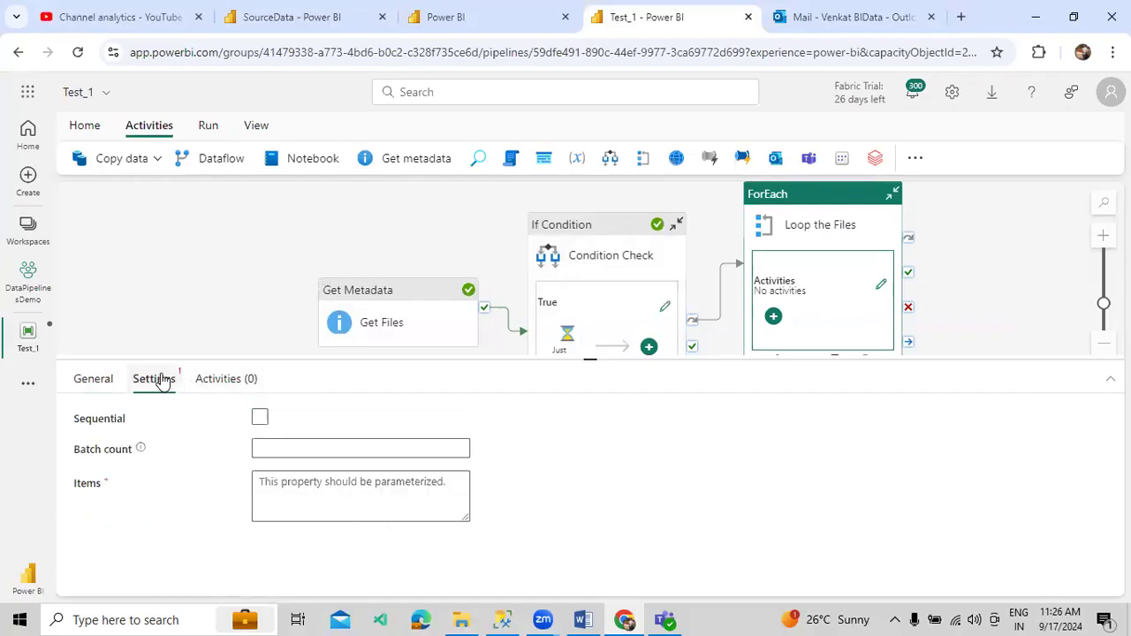
{"action": "left_click", "coordinate": [260, 416]}
{"action": "left_click", "coordinate": [287, 464]}
{"action": "left_click", "coordinate": [300, 501]}
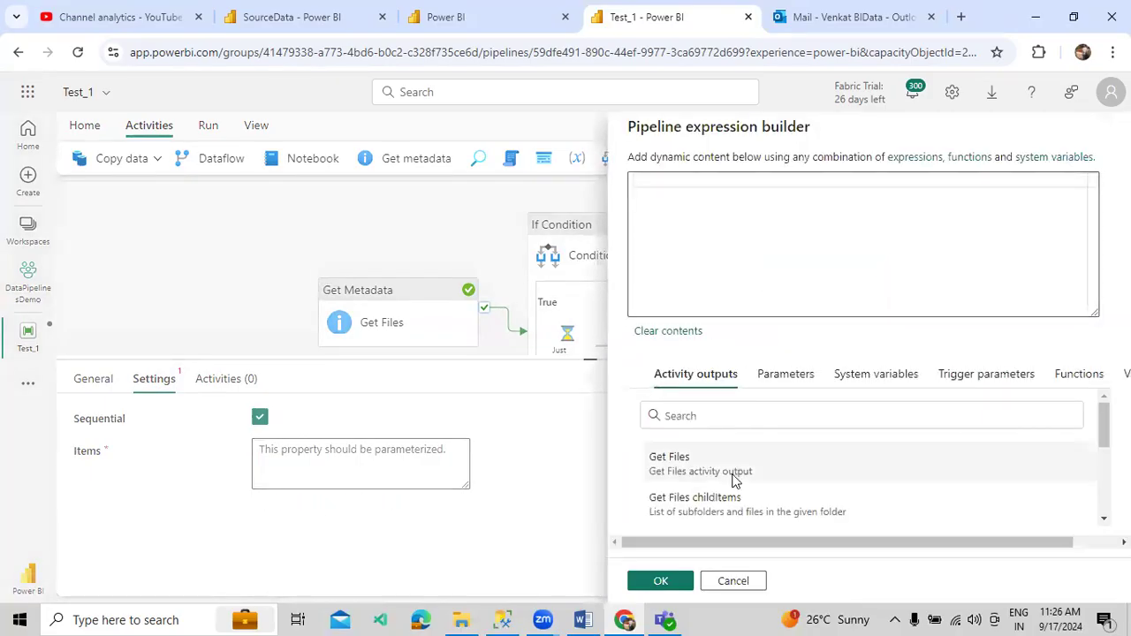
{"action": "left_click", "coordinate": [732, 506]}
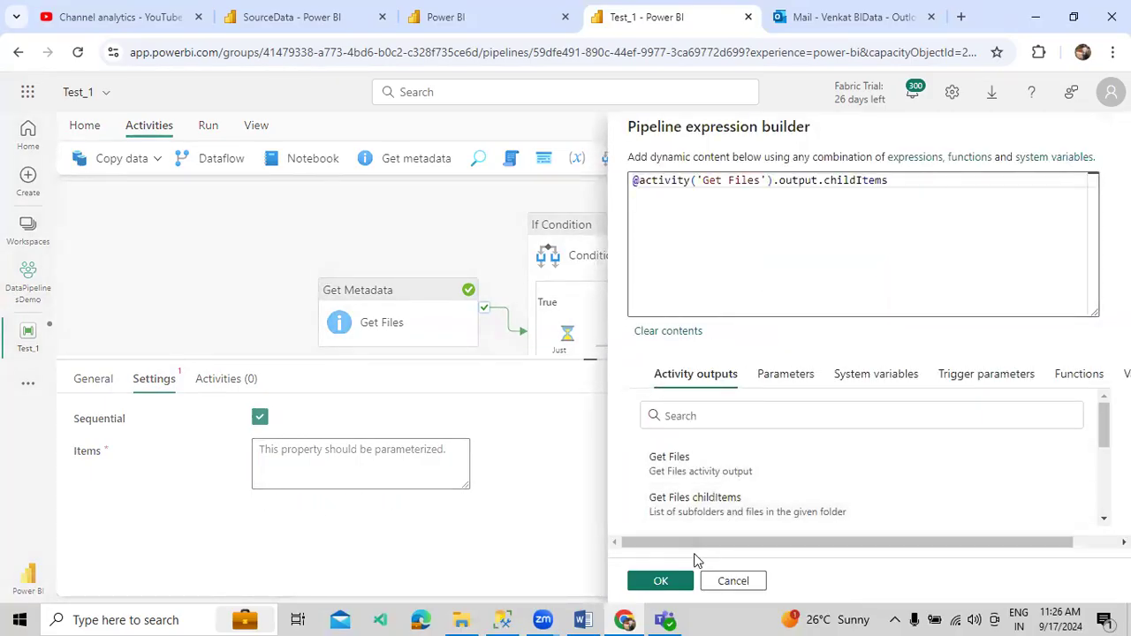
{"action": "left_click", "coordinate": [666, 580]}
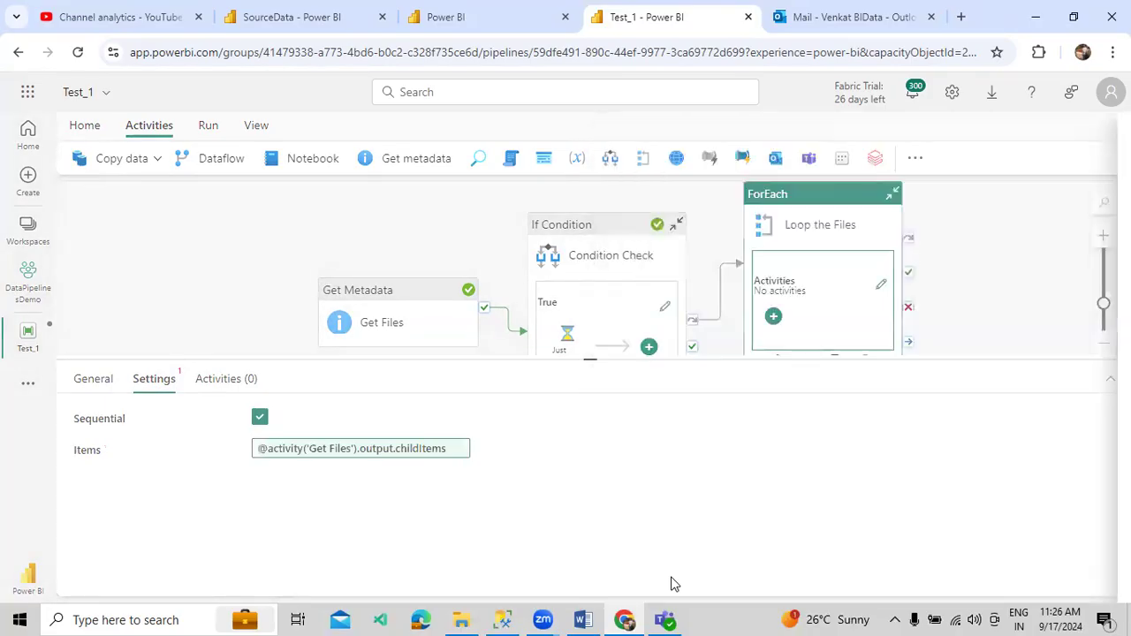
{"action": "left_click", "coordinate": [227, 379]}
{"action": "left_click", "coordinate": [925, 461]}
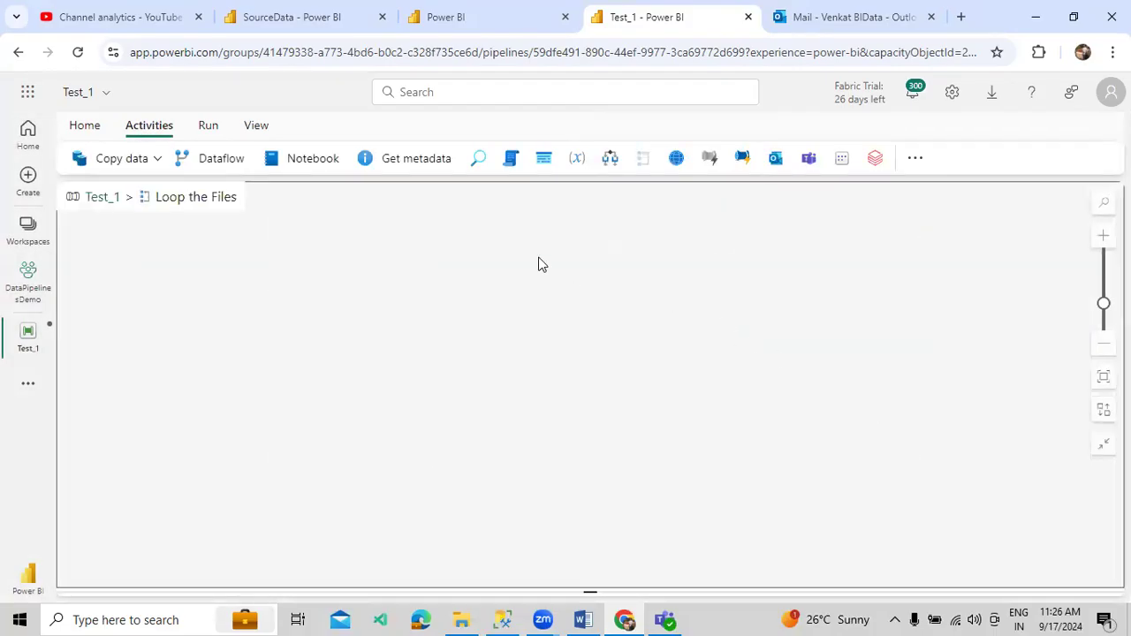
- Add a Copy data activity inside the loop named 'Data Load'
{"action": "left_click", "coordinate": [135, 161]}
{"action": "left_click", "coordinate": [144, 201]}
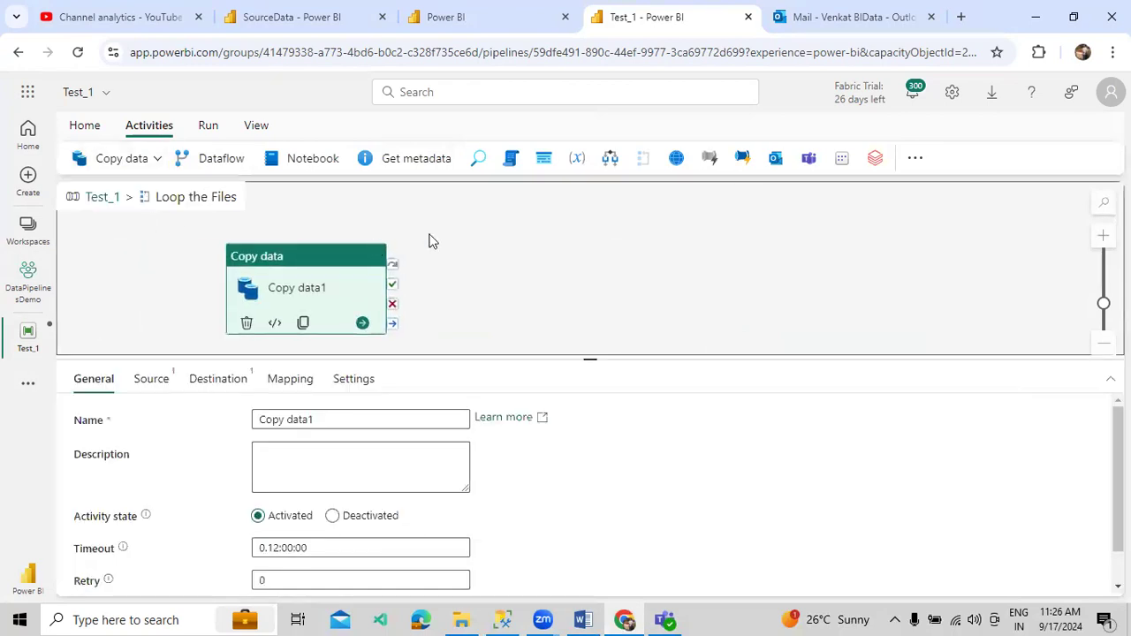
{"action": "triple_click", "coordinate": [359, 421]}
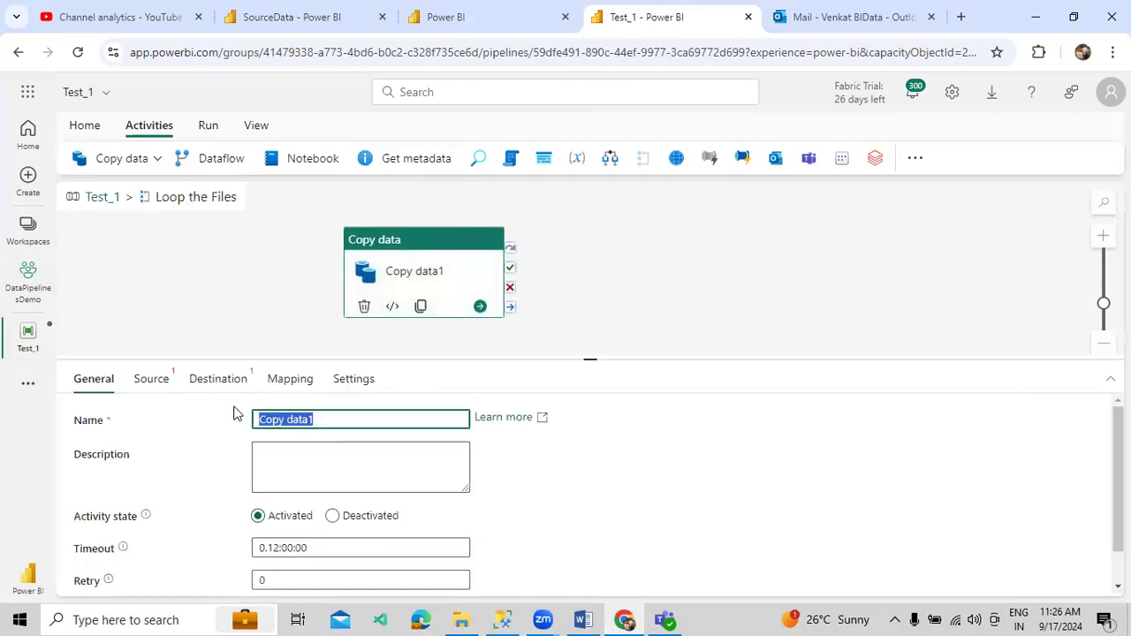
{"action": "type", "text": "Data LO"}
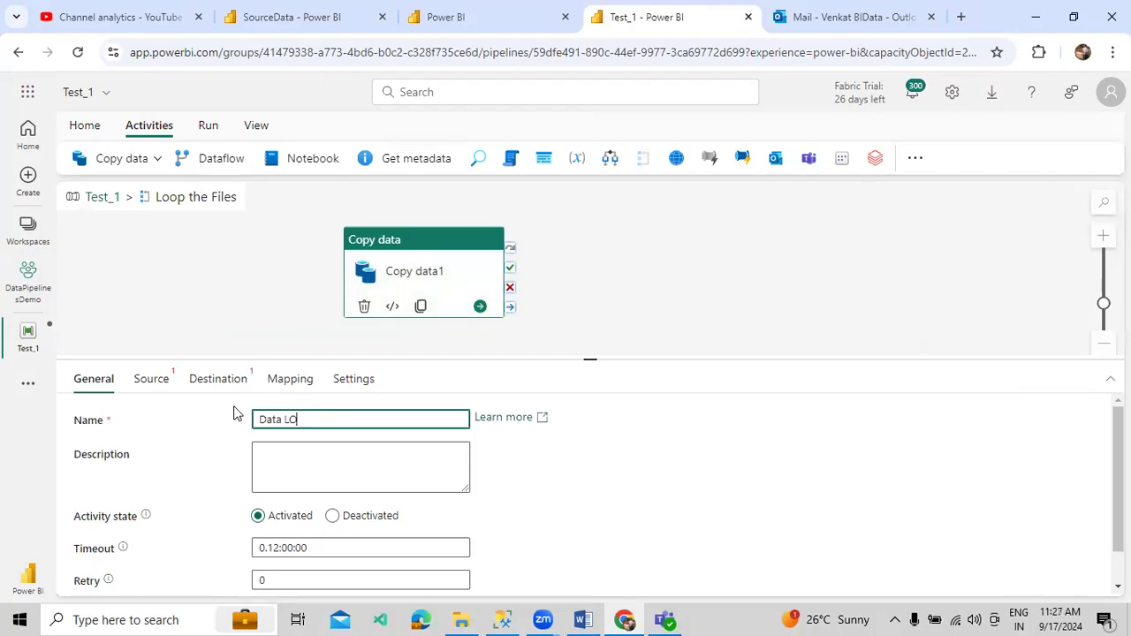
{"action": "key", "text": "BackSpace"}
{"action": "key", "text": "BackSpace"}
{"action": "type", "text": "ad"}
- Set the source connection to SourceData and copy the FinalDestination folder name
{"action": "left_click", "coordinate": [150, 380]}
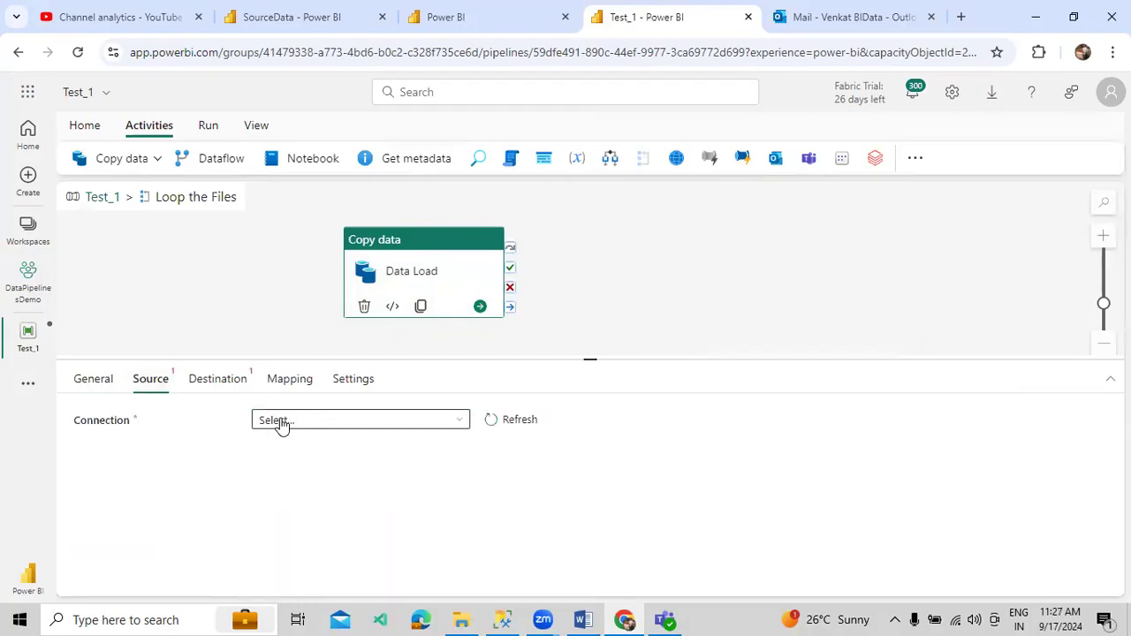
{"action": "left_click", "coordinate": [280, 421]}
{"action": "left_click", "coordinate": [344, 363]}
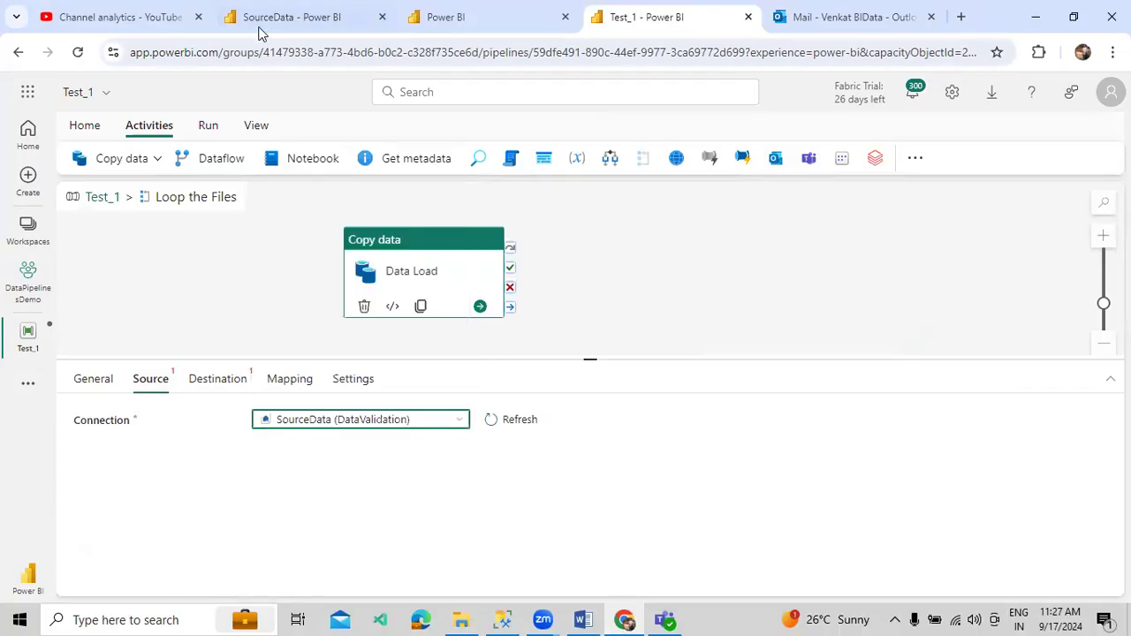
{"action": "left_click", "coordinate": [265, 18]}
{"action": "left_click", "coordinate": [297, 454]}
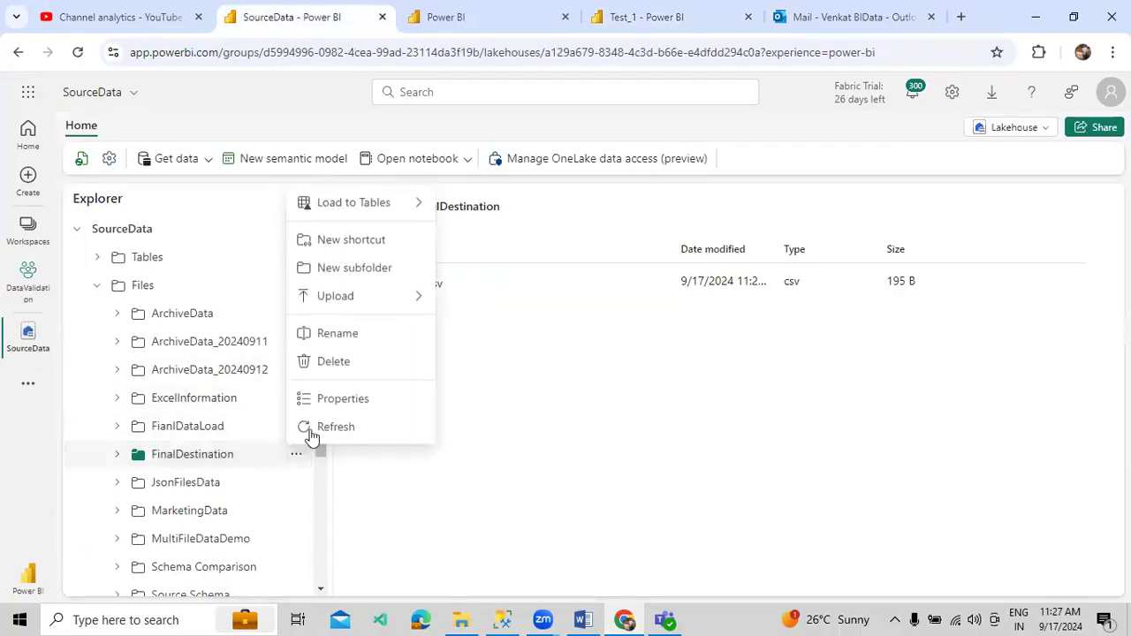
{"action": "left_click", "coordinate": [346, 342]}
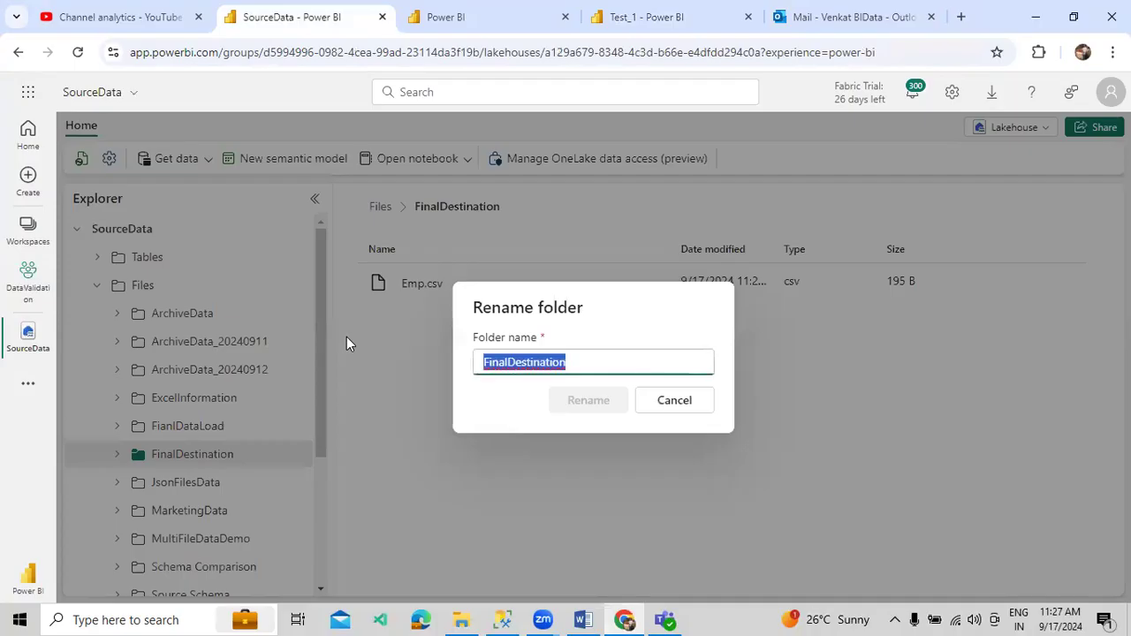
{"action": "left_click", "coordinate": [671, 401]}
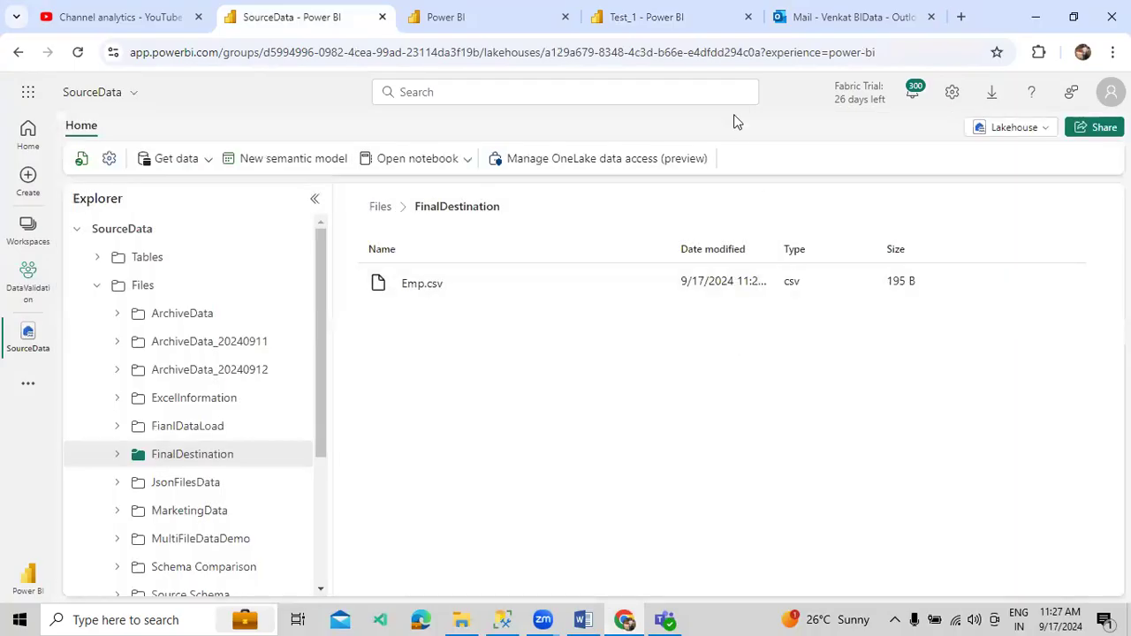
{"action": "left_click", "coordinate": [709, 26]}
{"action": "left_click", "coordinate": [329, 455]}
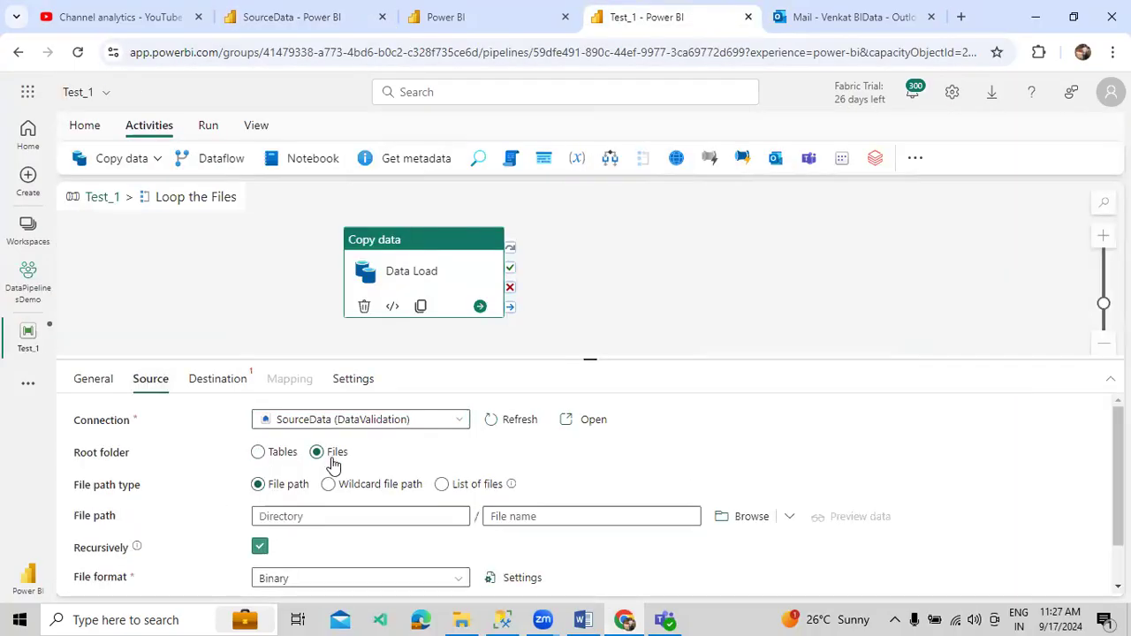
{"action": "left_click", "coordinate": [343, 515]}
{"action": "type", "text": "FinalDestination"}
{"action": "left_click", "coordinate": [566, 517]}
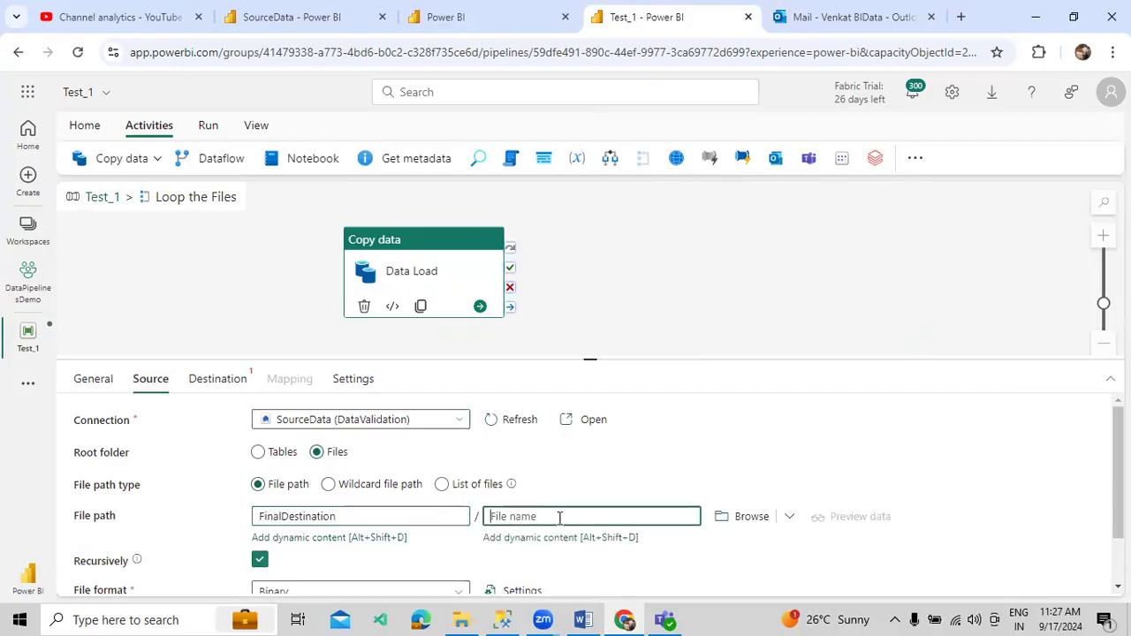
{"action": "left_click", "coordinate": [547, 537]}
{"action": "left_click", "coordinate": [686, 473]}
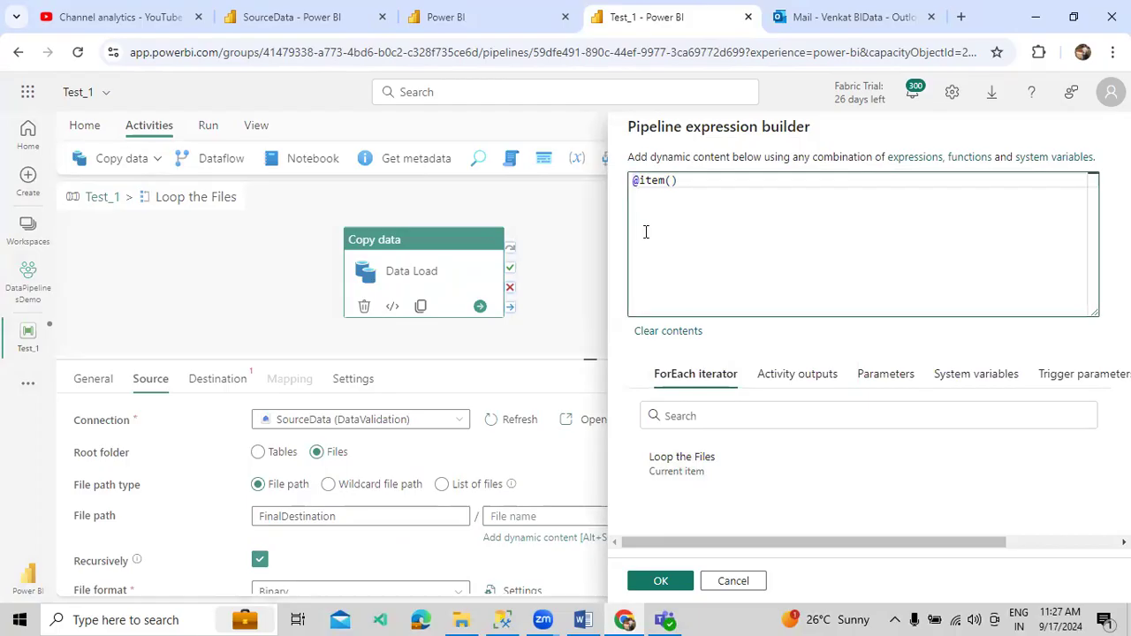
{"action": "type", "text": ".name"}
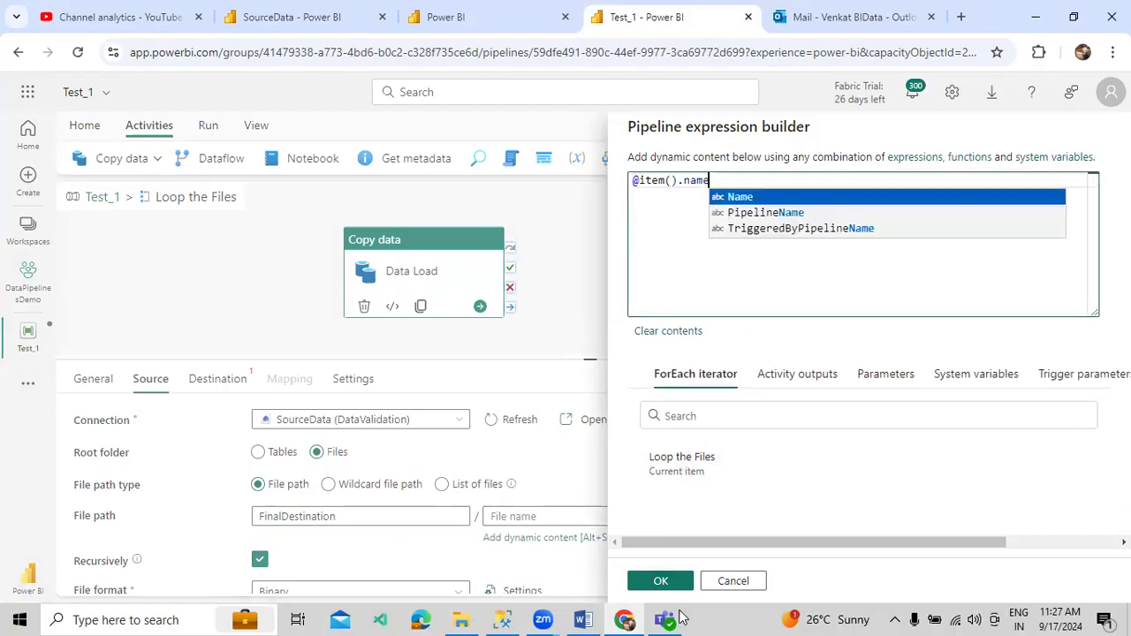
{"action": "left_click", "coordinate": [663, 583]}
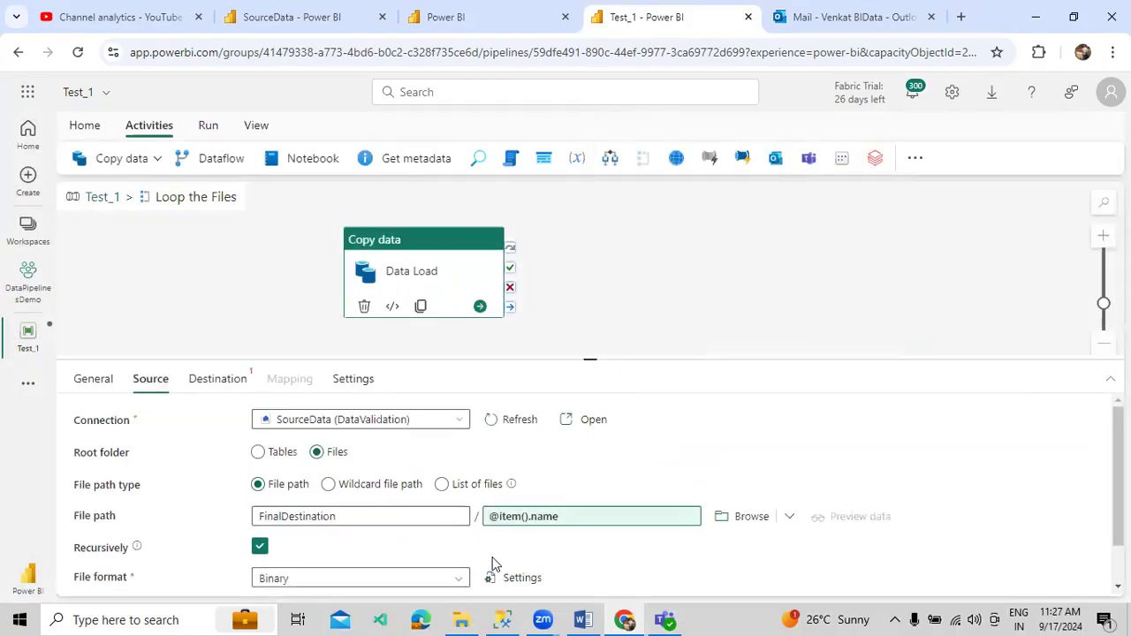
- Set the source file format to DelimitedText
{"action": "left_click", "coordinate": [424, 578]}
{"action": "scroll", "coordinate": [362, 548], "scroll_direction": "down", "scroll_amount": 2}
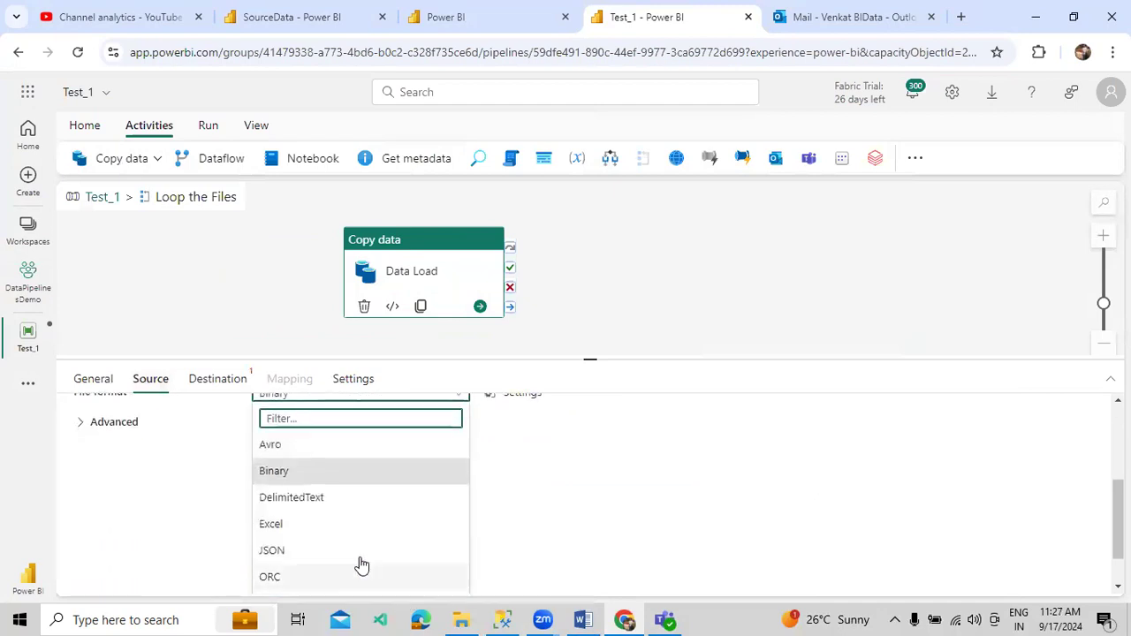
{"action": "left_click", "coordinate": [323, 500]}
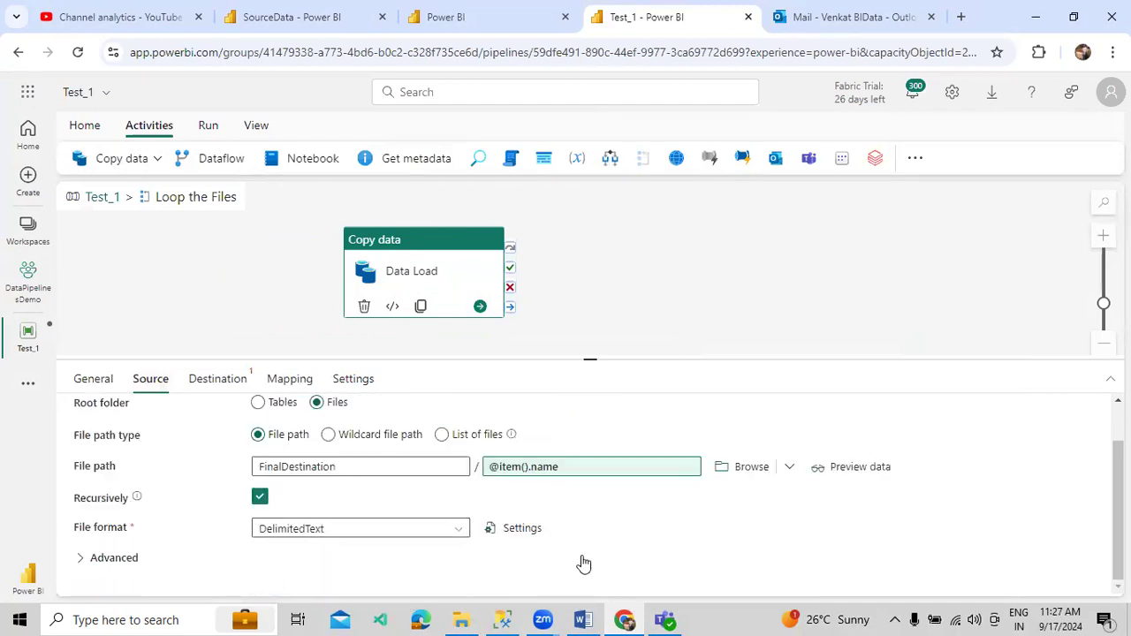
{"action": "left_click", "coordinate": [209, 382]}
- Point the destination at DemoWarehouse, auto-creating table dbo.TableCheckData
{"action": "left_click", "coordinate": [314, 422]}
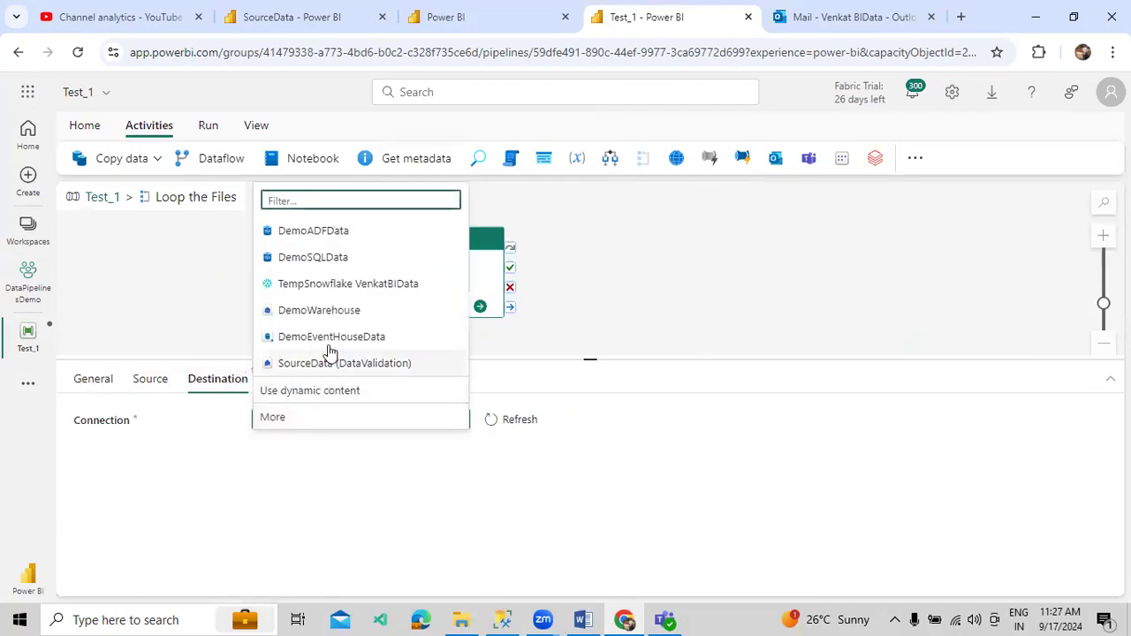
{"action": "left_click", "coordinate": [329, 311]}
{"action": "left_click", "coordinate": [345, 451]}
{"action": "left_click", "coordinate": [360, 495]}
{"action": "type", "text": "dbo"}
{"action": "key", "text": "Tab"}
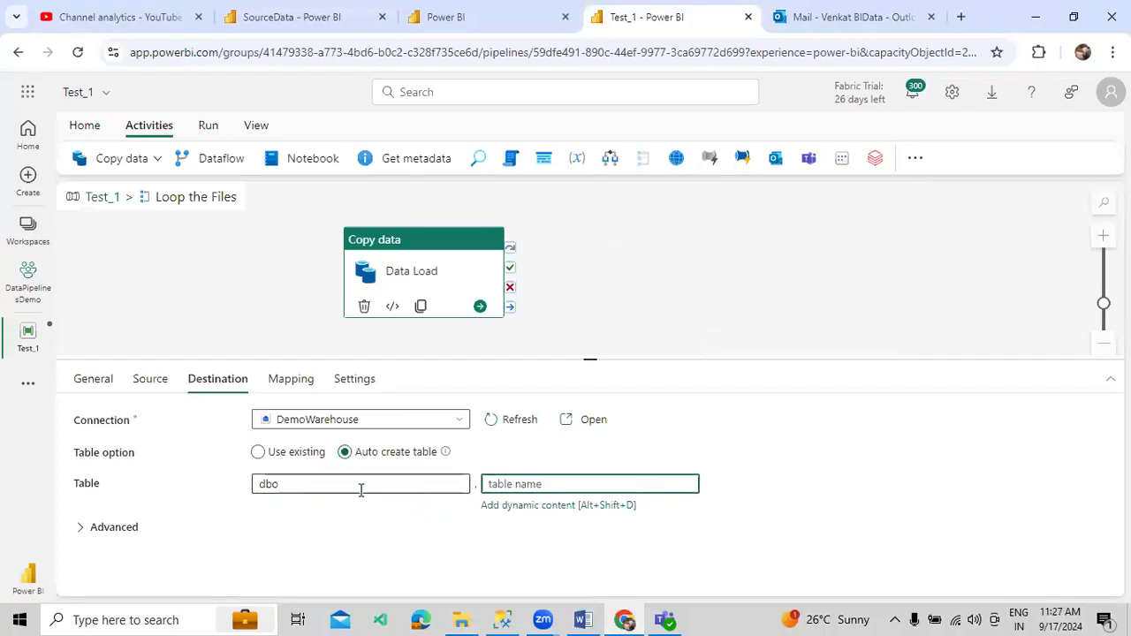
{"action": "type", "text": "TableCheckData"}
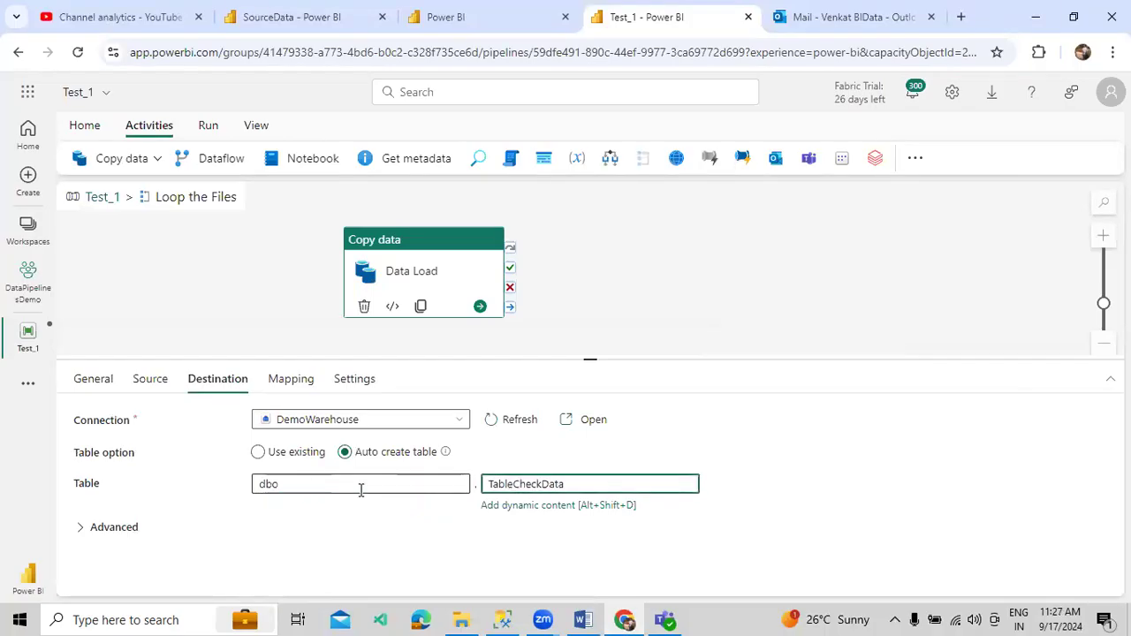
{"action": "key", "text": "ctrl+a"}
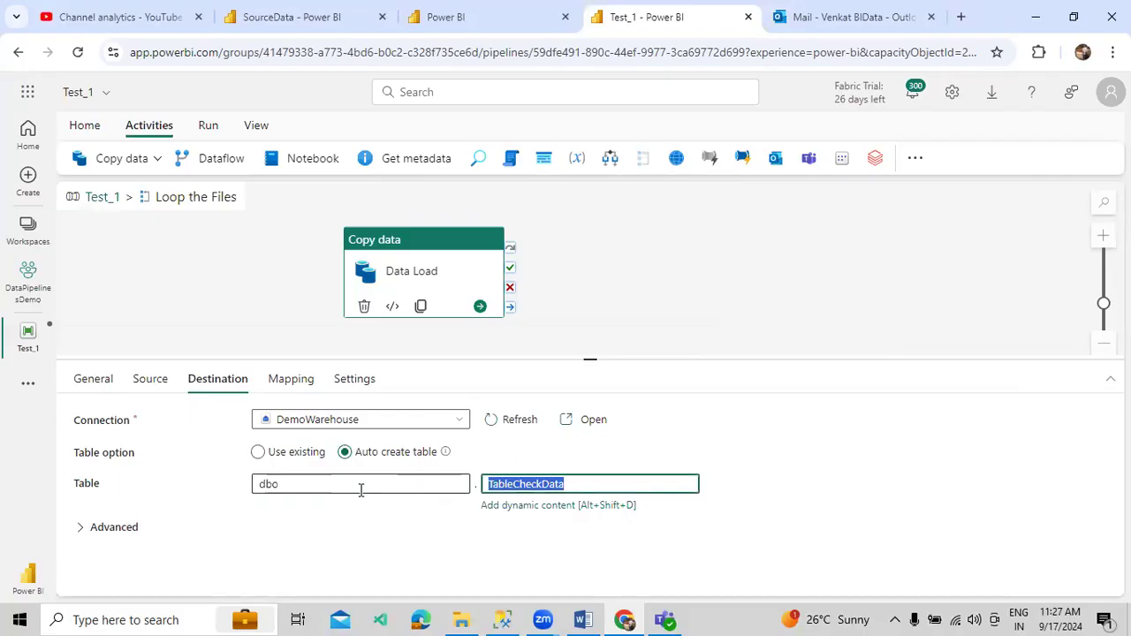
{"action": "left_click", "coordinate": [500, 618]}
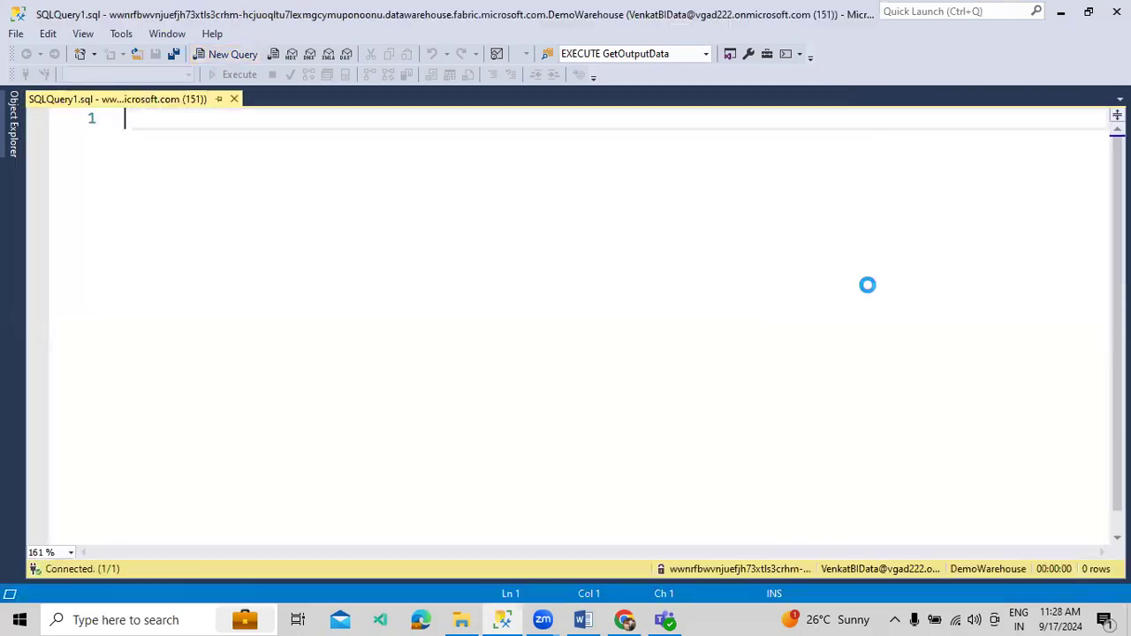
- Run 'SELECT * FROM TableCheckData' in SSMS, getting an Invalid object name error
{"action": "key", "text": "Return"}
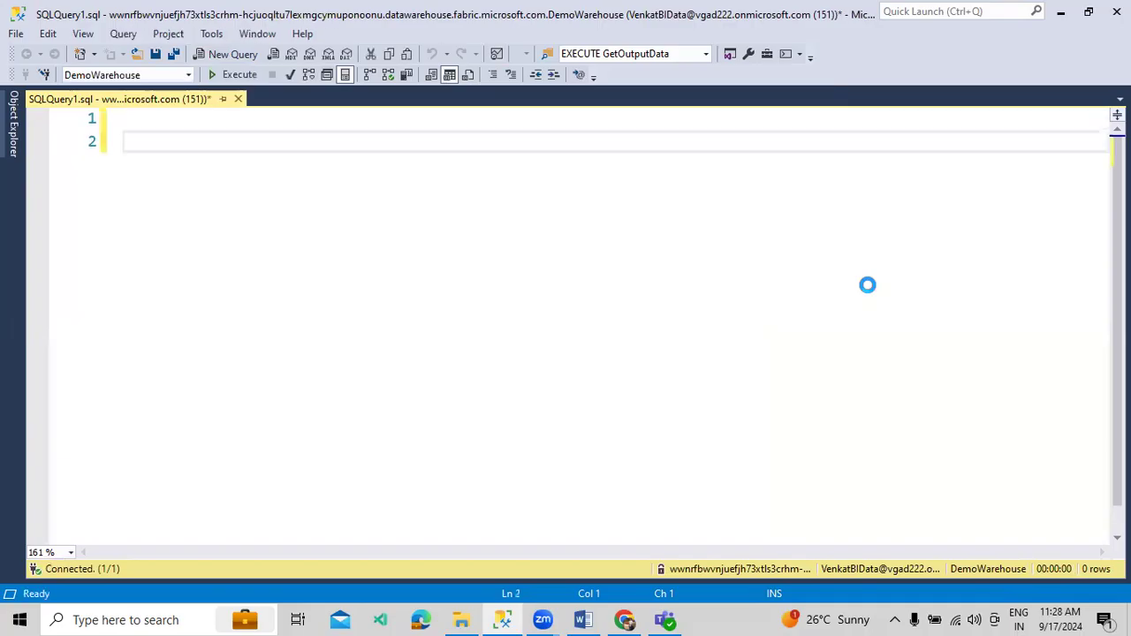
{"action": "type", "text": "SELECT * FROM TableCheckData"}
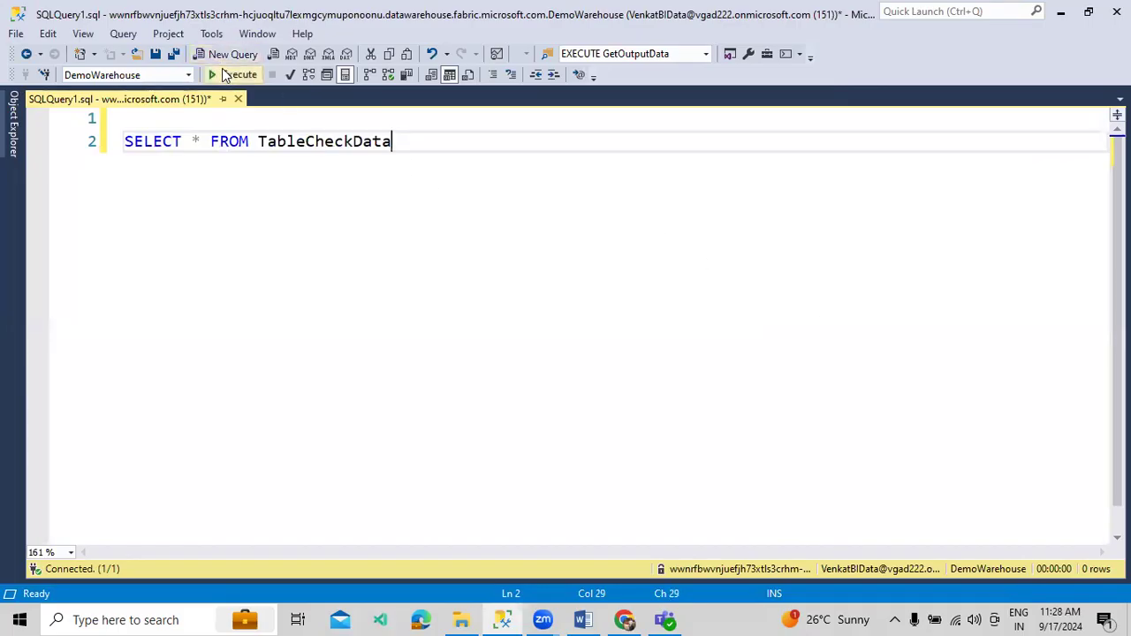
{"action": "key", "text": "F5"}
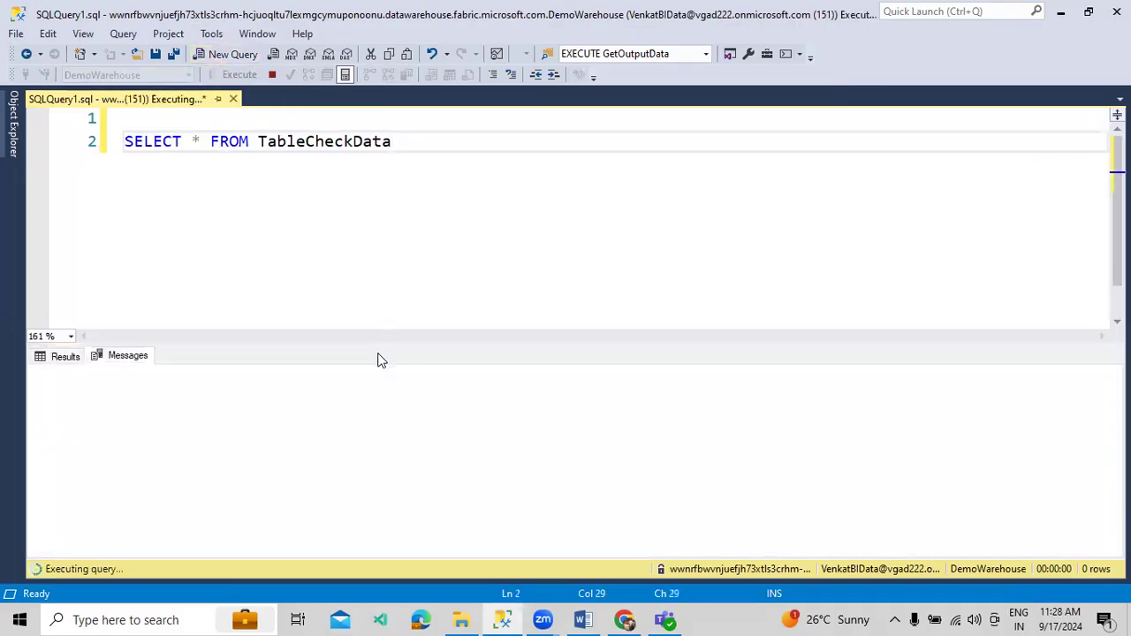
{"action": "left_click", "coordinate": [625, 618]}
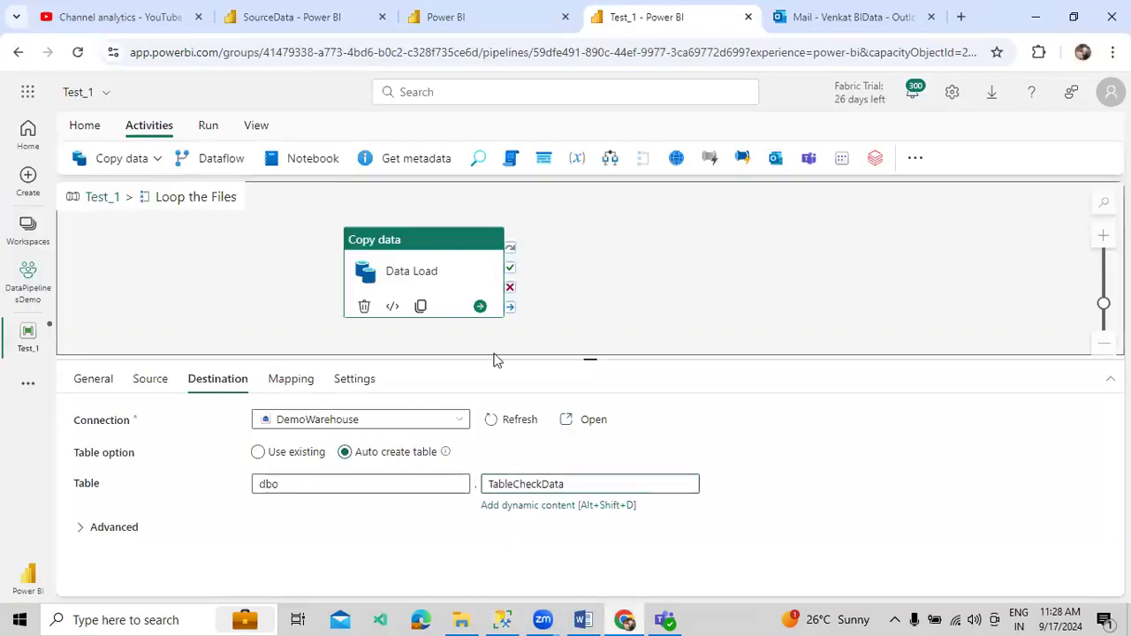
- Review Data Load's Source, Destination and Mapping settings, then return to the top-level Test_1 pipeline
{"action": "left_click", "coordinate": [498, 352]}
{"action": "left_click", "coordinate": [381, 288]}
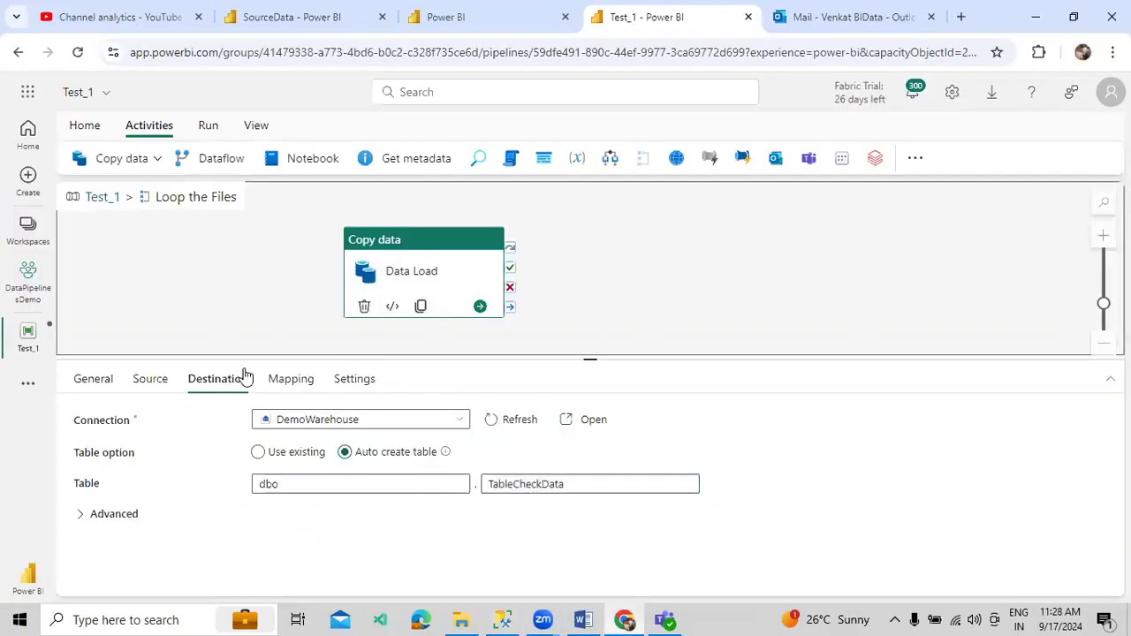
{"action": "left_click", "coordinate": [150, 378]}
{"action": "left_click", "coordinate": [202, 386]}
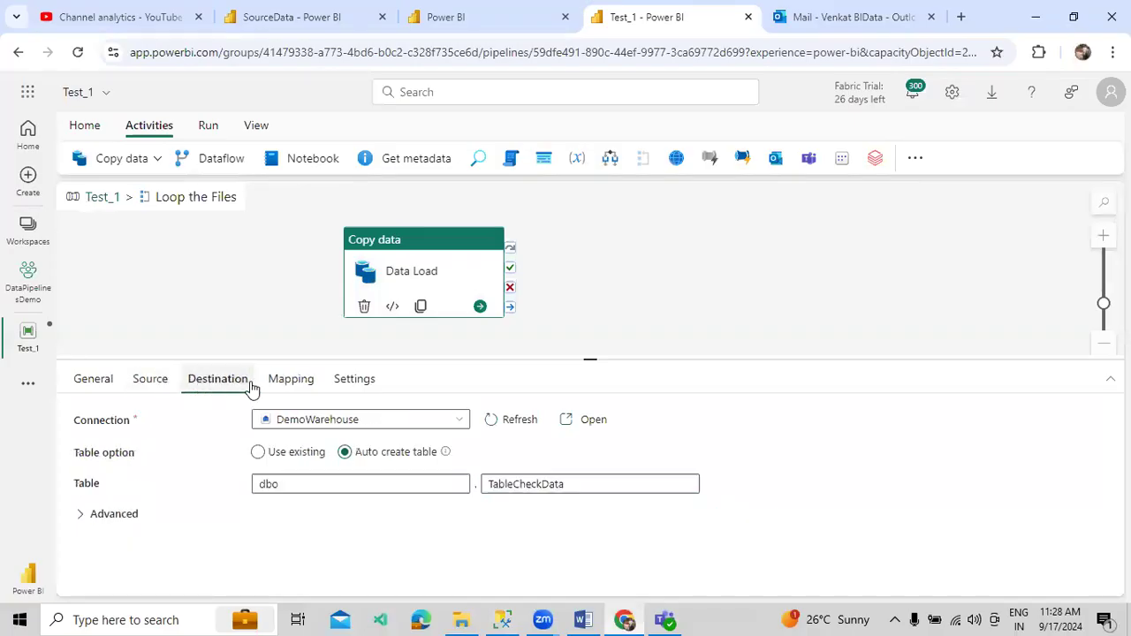
{"action": "left_click", "coordinate": [288, 381]}
{"action": "left_click", "coordinate": [104, 199]}
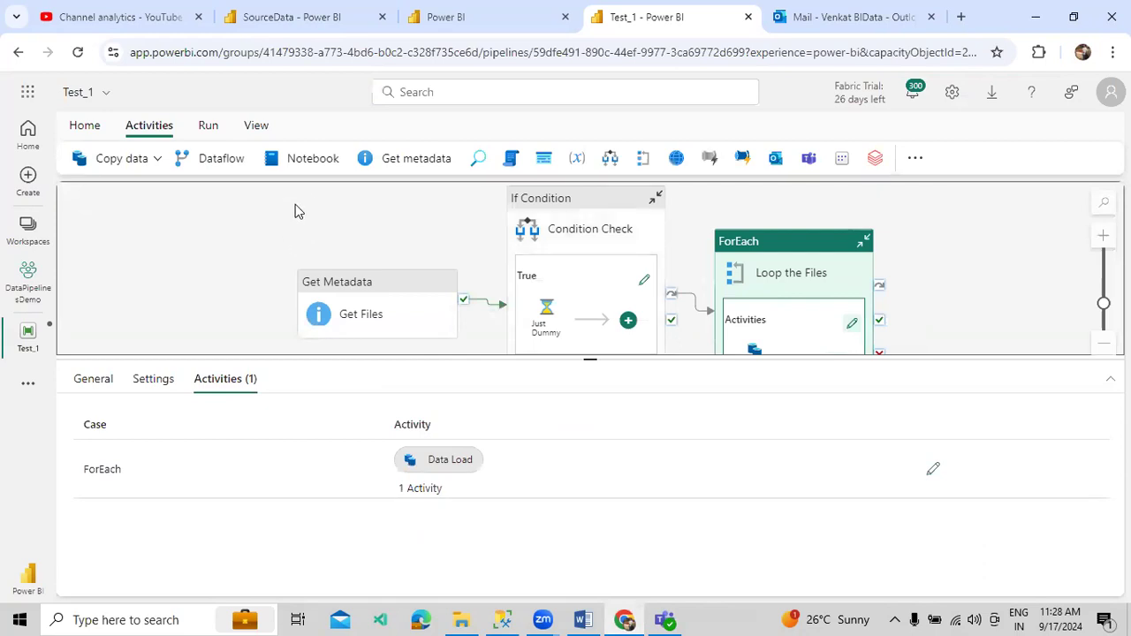
{"action": "left_click", "coordinate": [211, 127]}
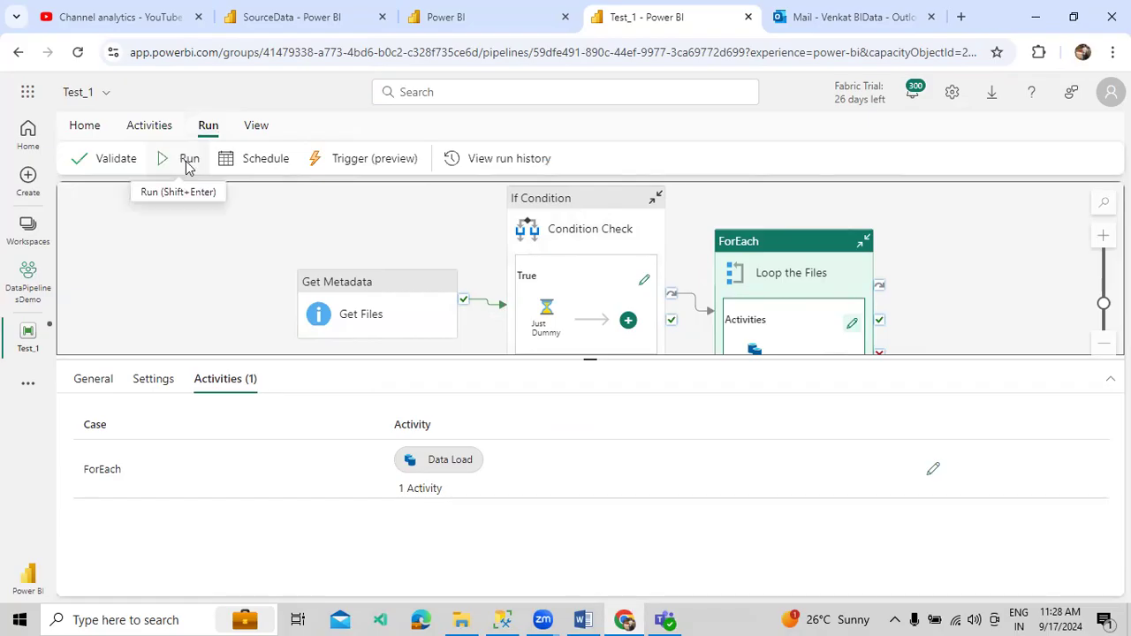
- Save and run Test_1, then enlarge the canvas to inspect the succeeded run's activities
{"action": "left_click", "coordinate": [186, 159]}
{"action": "left_click", "coordinate": [550, 398]}
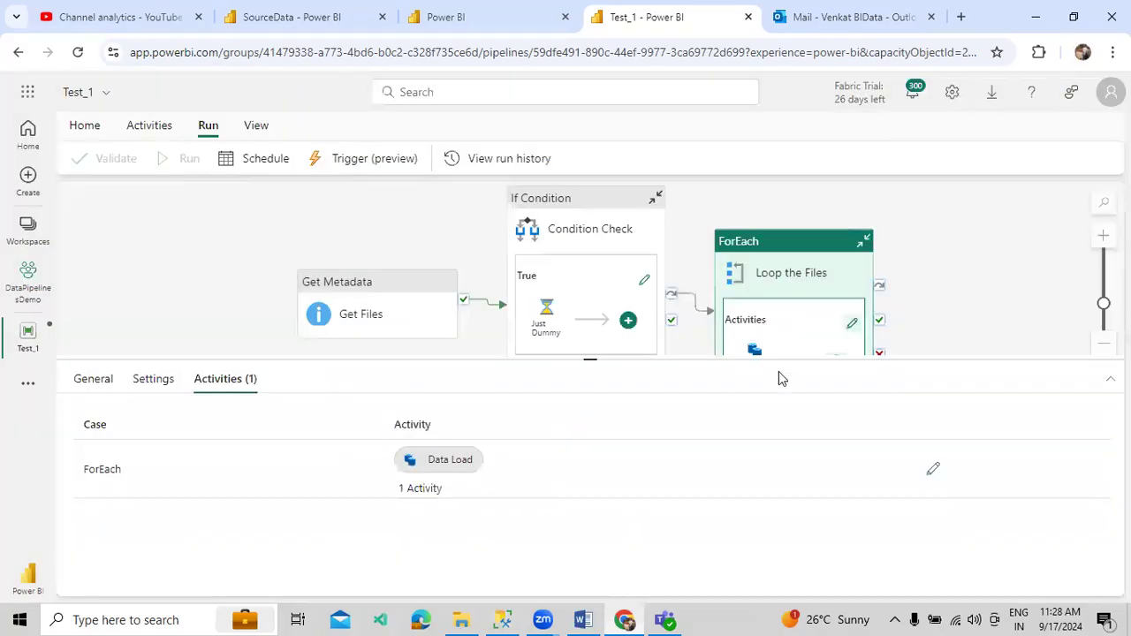
{"action": "left_click", "coordinate": [977, 325]}
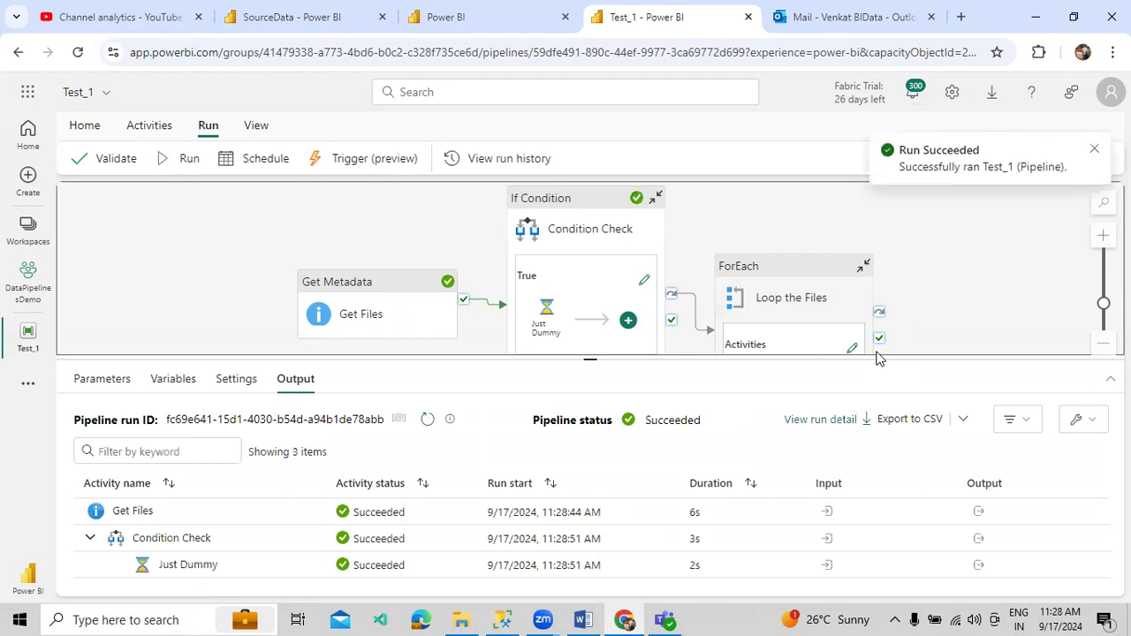
{"action": "scroll", "coordinate": [943, 283], "scroll_direction": "down", "scroll_amount": 1}
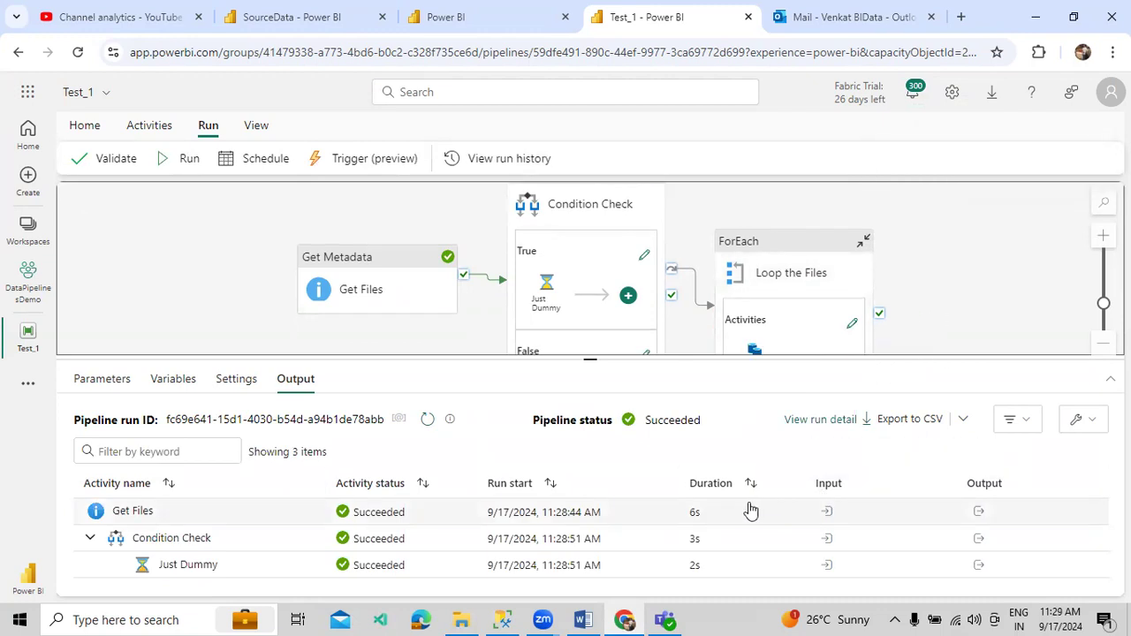
{"action": "left_click_drag", "start_coordinate": [660, 359], "coordinate": [661, 455]}
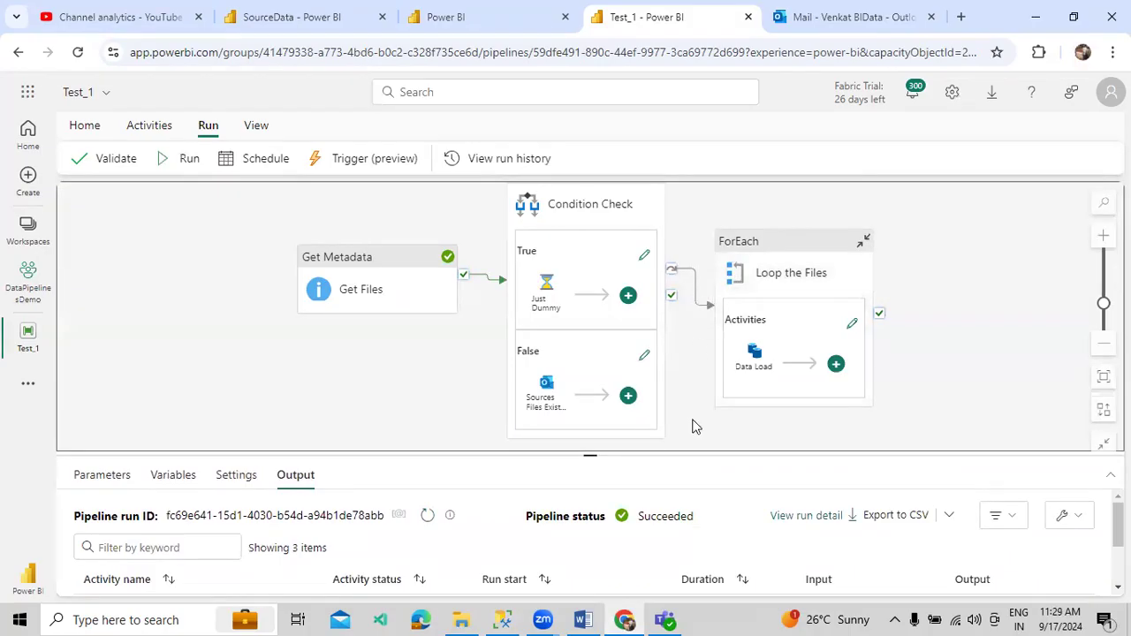
- Make Loop the Files run on Condition Check success instead of skip, then save and run Test_1
{"action": "right_click", "coordinate": [693, 274]}
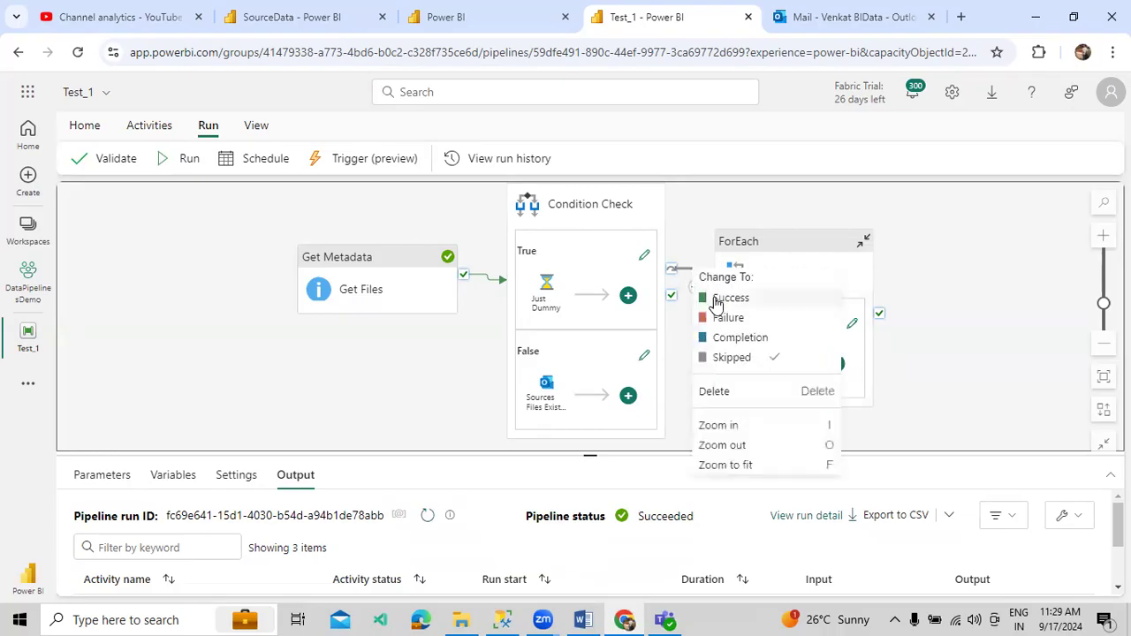
{"action": "left_click", "coordinate": [733, 300]}
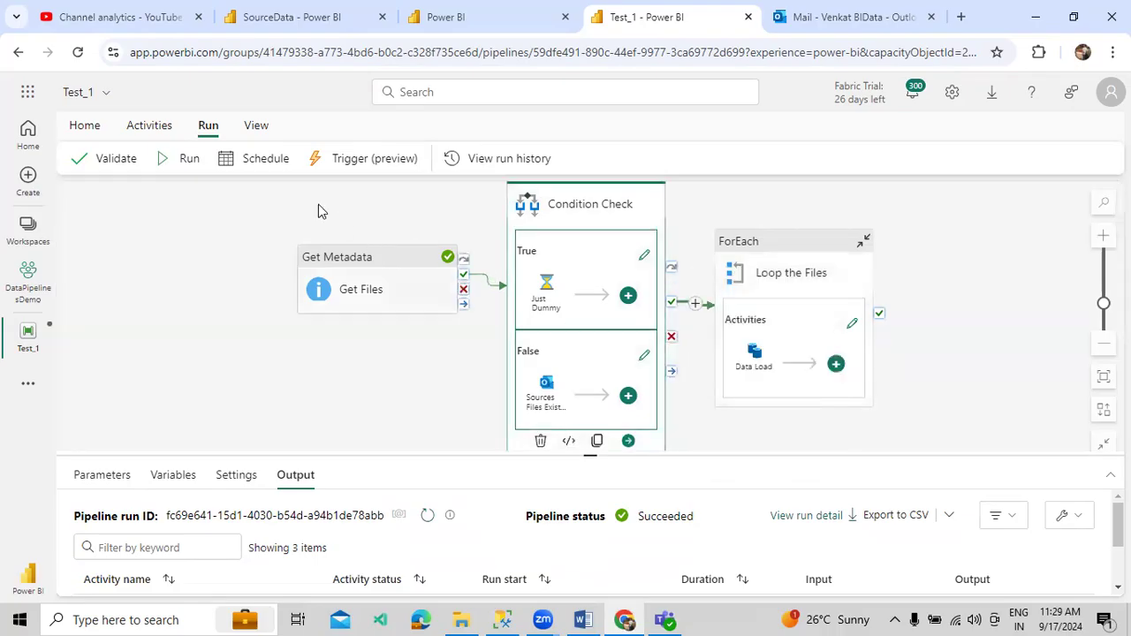
{"action": "left_click", "coordinate": [189, 159]}
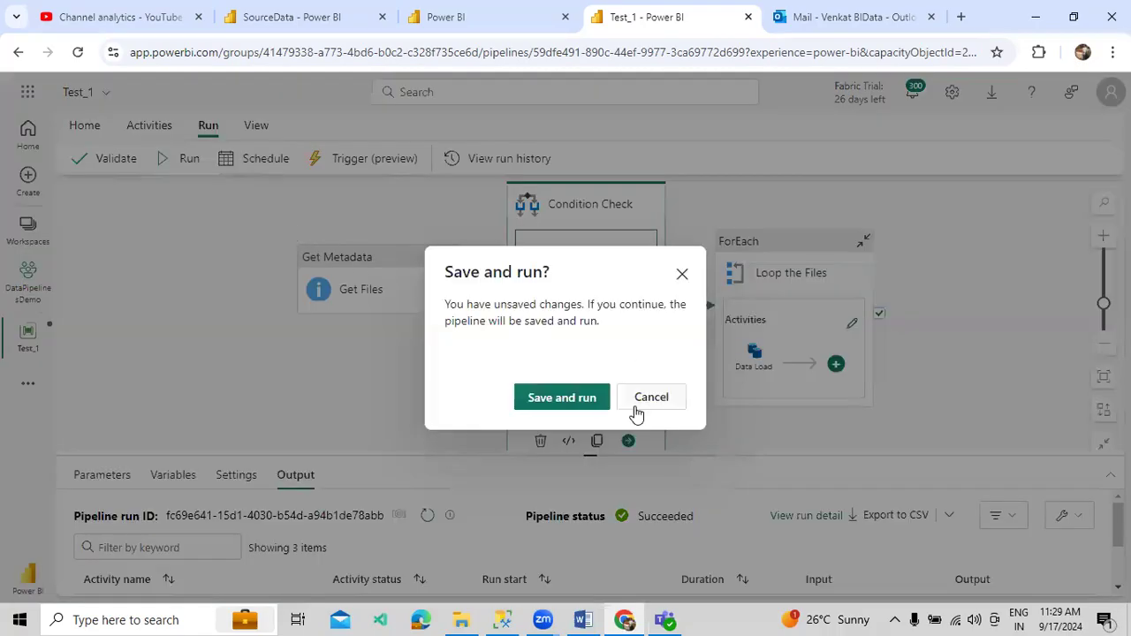
{"action": "left_click", "coordinate": [576, 400]}
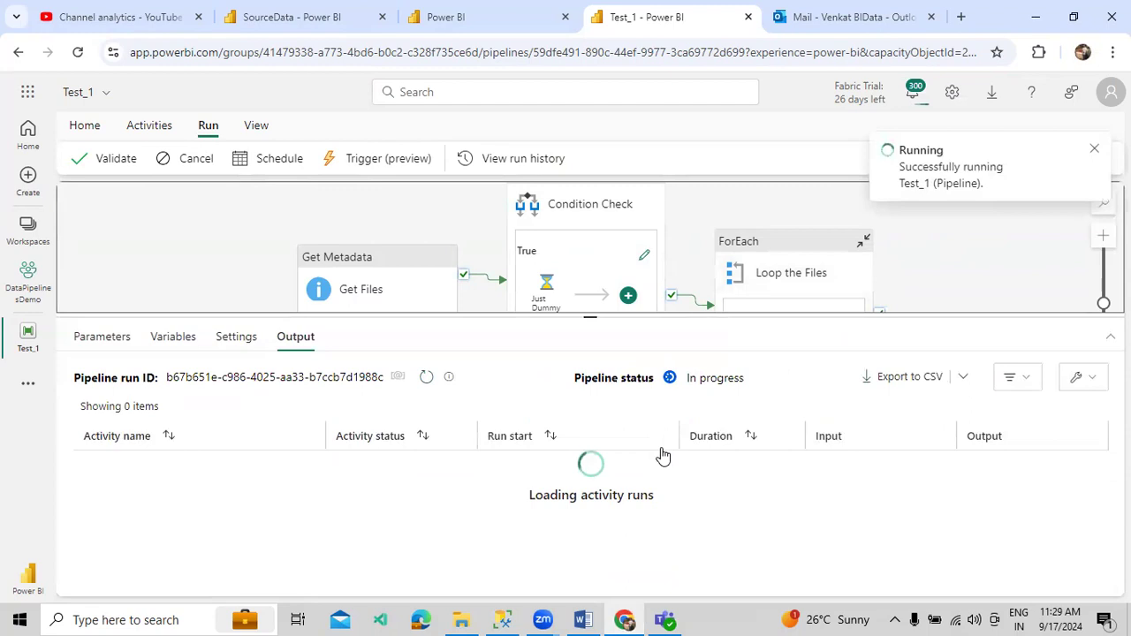
- Refresh the Test_1 run's activities, then execute the TableCheckData query in SSMS, which still fails
{"action": "left_click", "coordinate": [426, 378]}
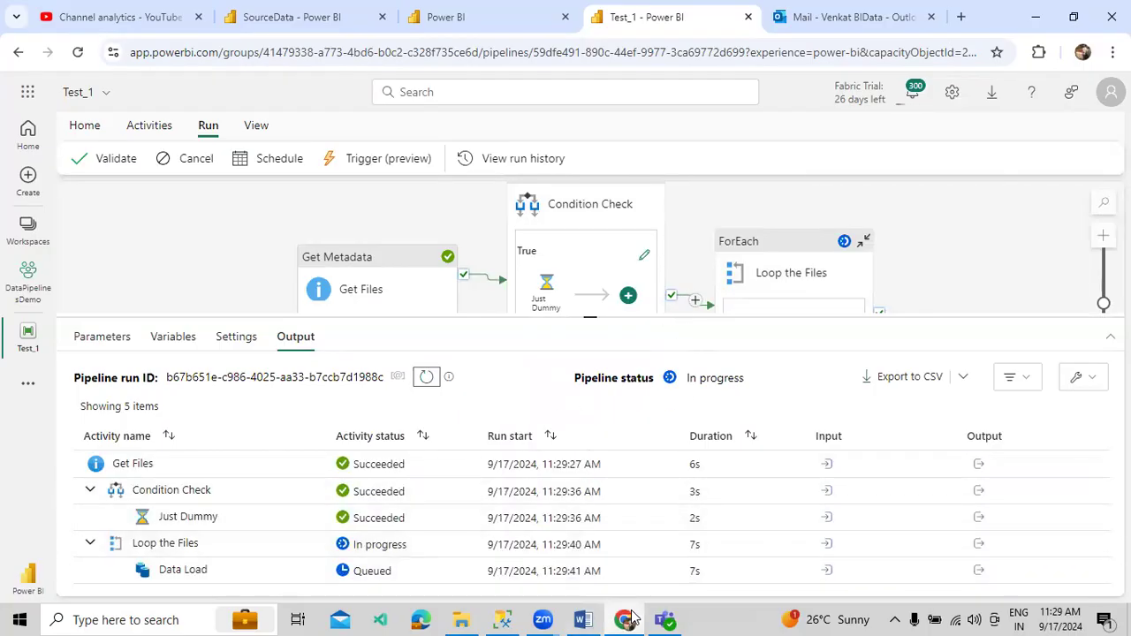
{"action": "left_click", "coordinate": [501, 619]}
{"action": "left_click", "coordinate": [248, 78]}
{"action": "left_click", "coordinate": [248, 78]}
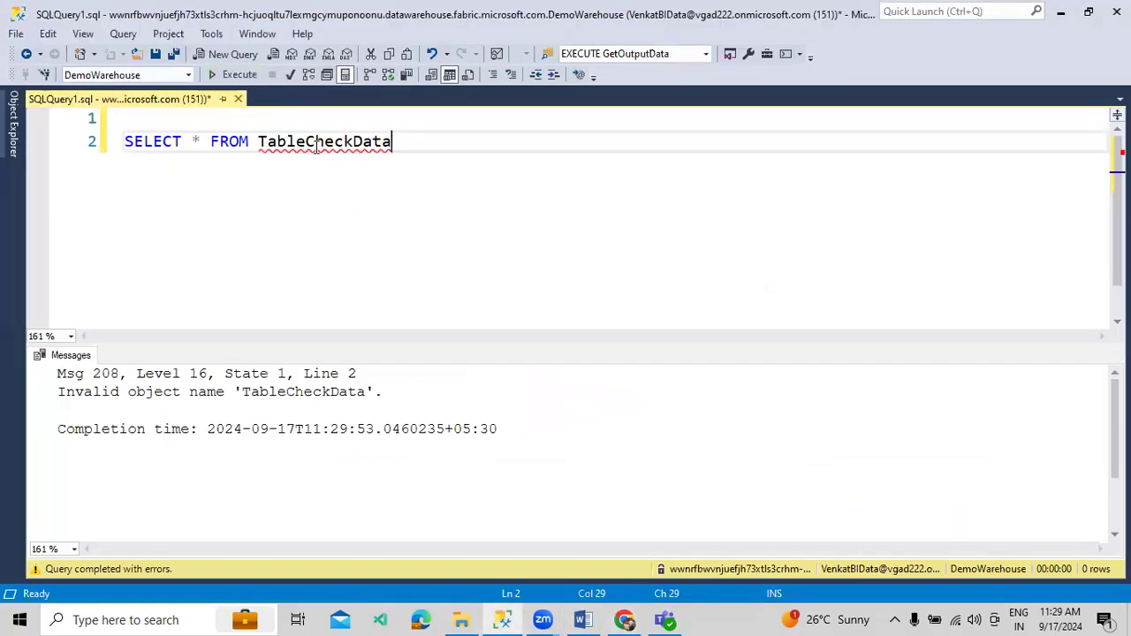
- Keep rerunning the TableCheckData query until it returns the six employee columns with 0 rows
{"action": "left_click", "coordinate": [624, 619]}
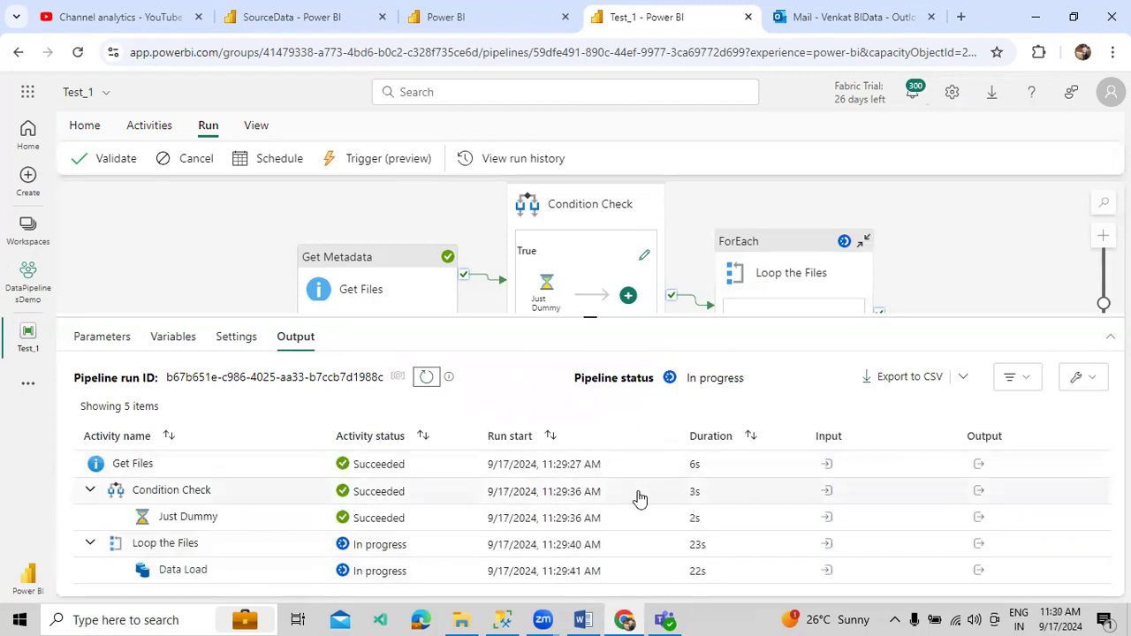
{"action": "left_click", "coordinate": [502, 620]}
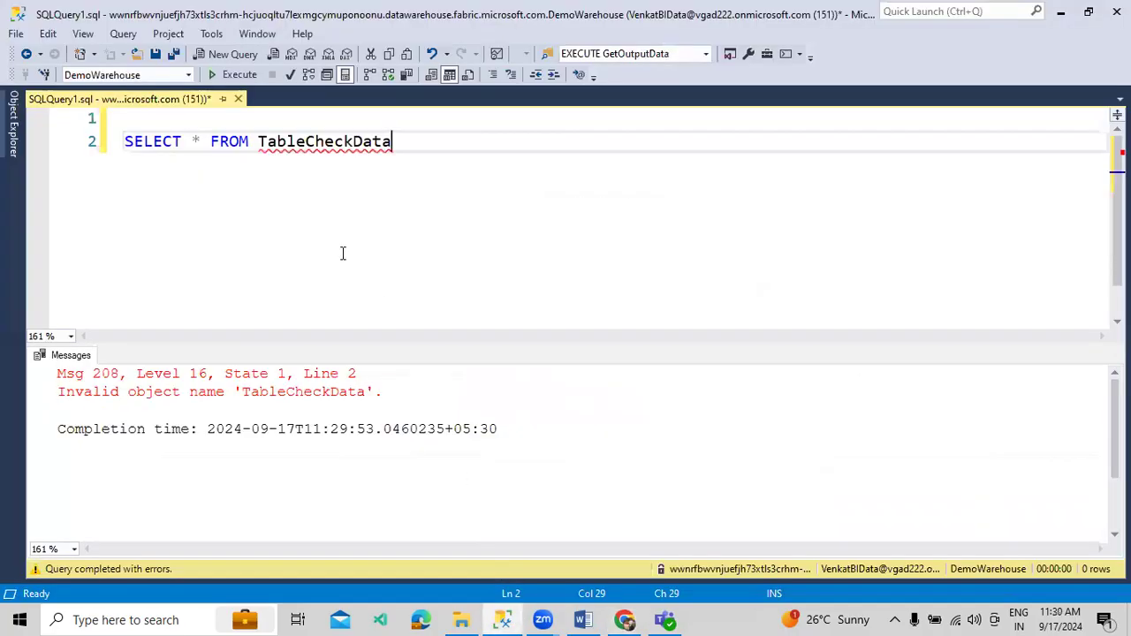
{"action": "left_click", "coordinate": [209, 76]}
{"action": "left_click", "coordinate": [208, 76]}
{"action": "left_click", "coordinate": [210, 75]}
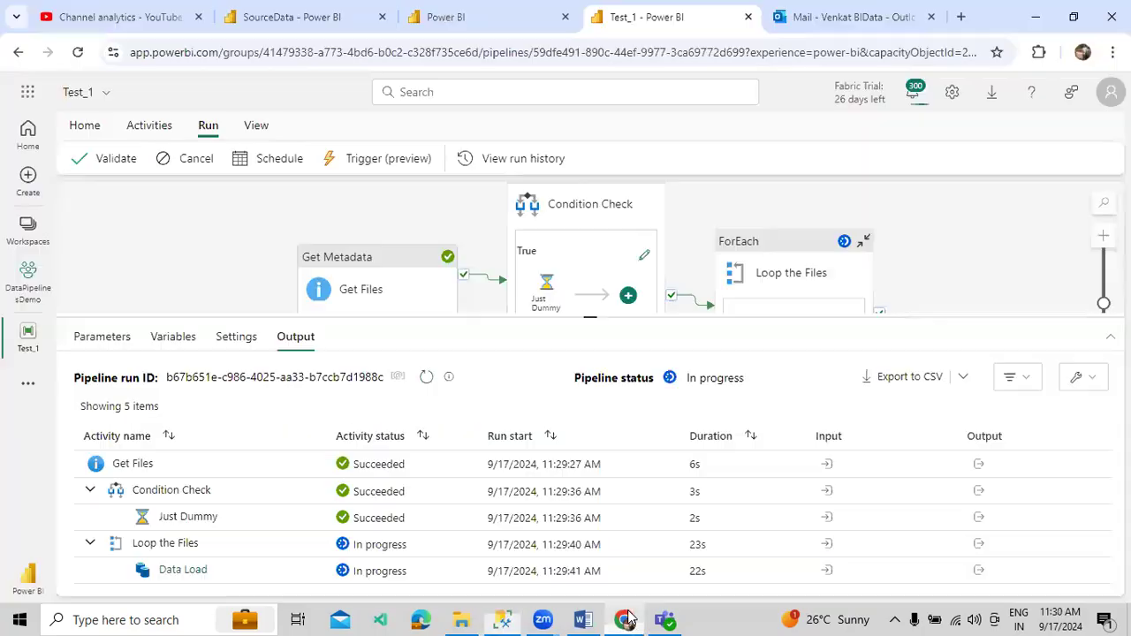
{"action": "left_click", "coordinate": [625, 620]}
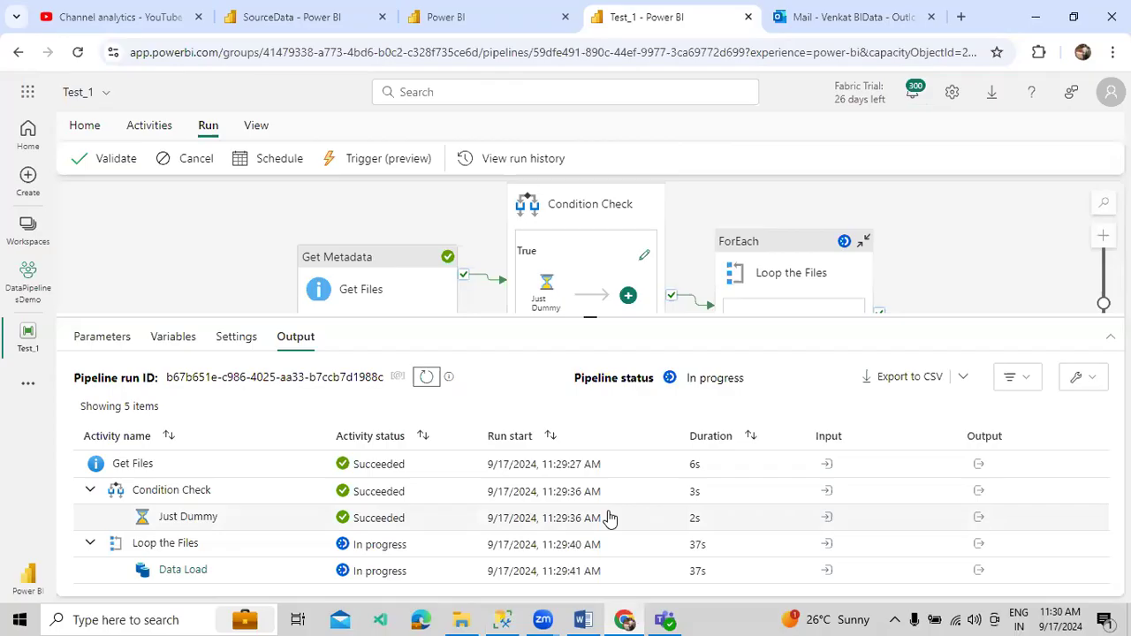
{"action": "key", "text": "alt+Tab"}
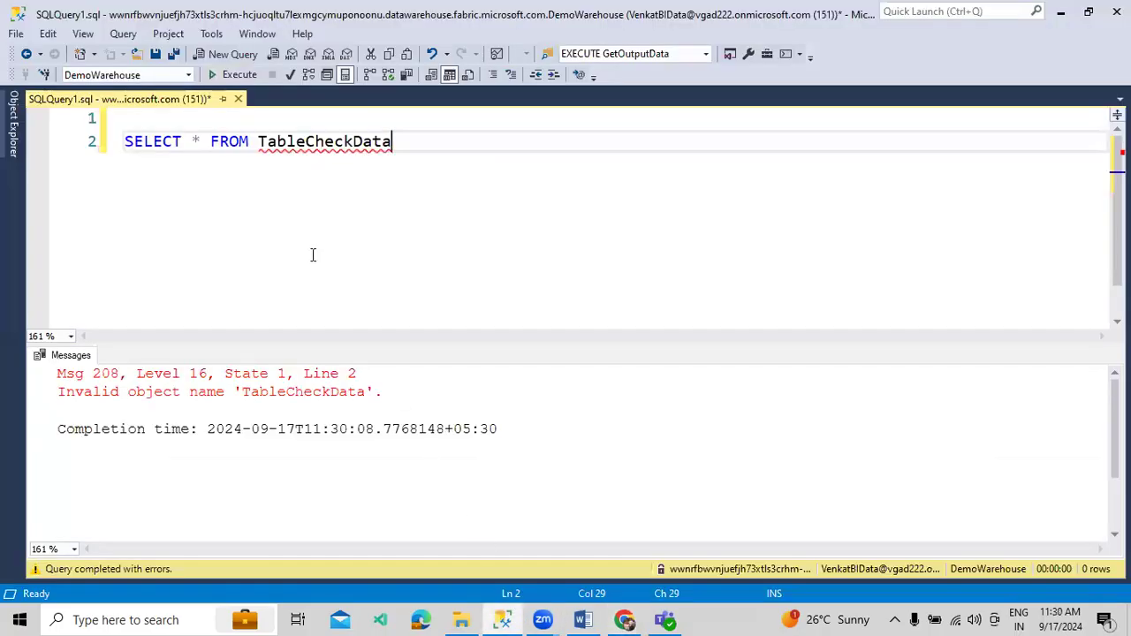
{"action": "left_click", "coordinate": [228, 75]}
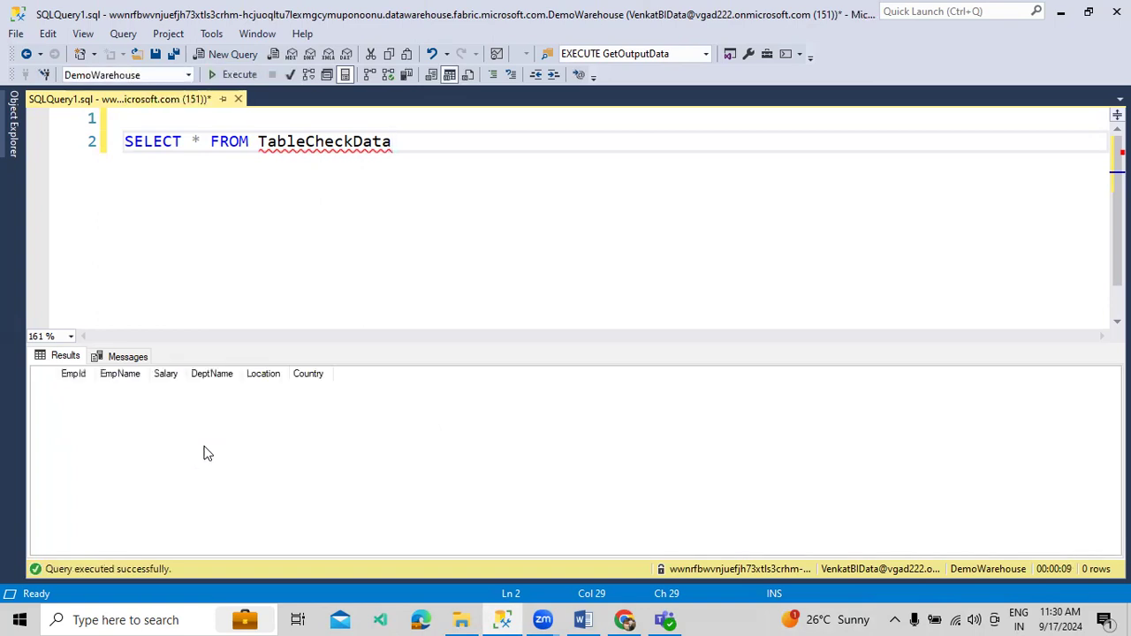
- Rerun the TableCheckData query until it returns the 4 loaded employee rows, then switch to Chrome
{"action": "left_click", "coordinate": [231, 75]}
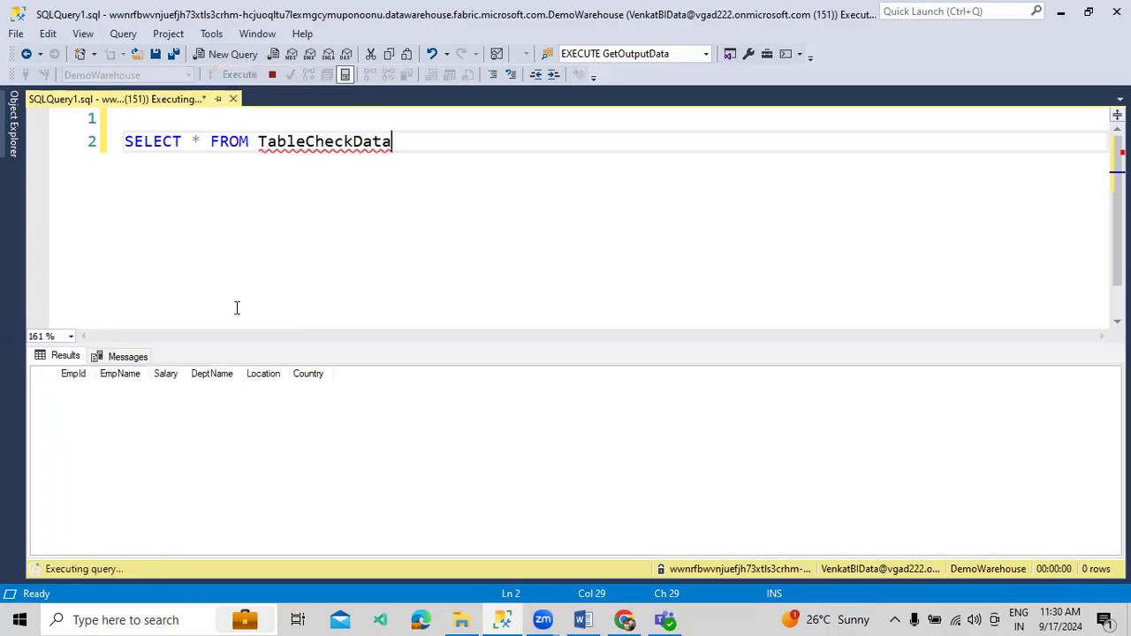
{"action": "left_click", "coordinate": [246, 80]}
{"action": "left_click", "coordinate": [246, 81]}
{"action": "left_click", "coordinate": [240, 75]}
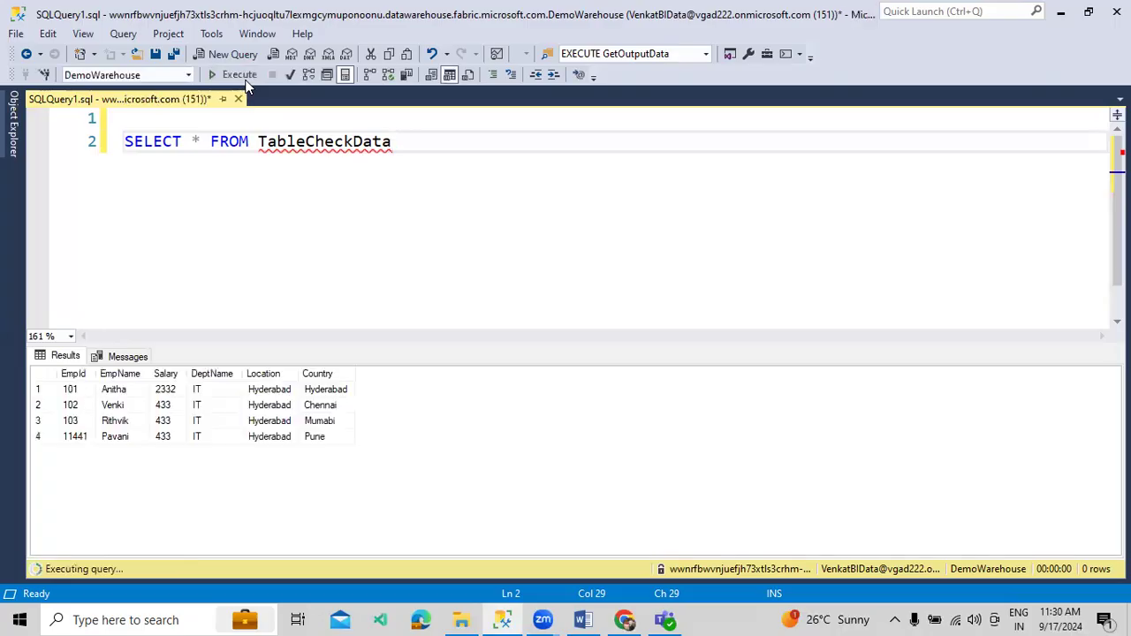
{"action": "left_click", "coordinate": [236, 422]}
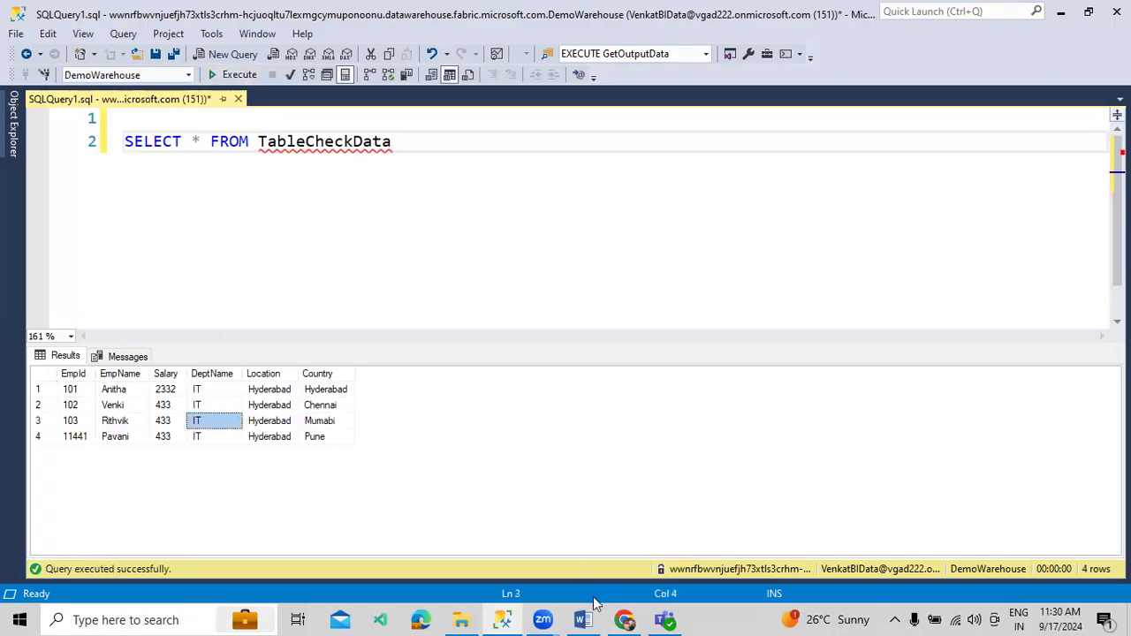
{"action": "left_click", "coordinate": [622, 620]}
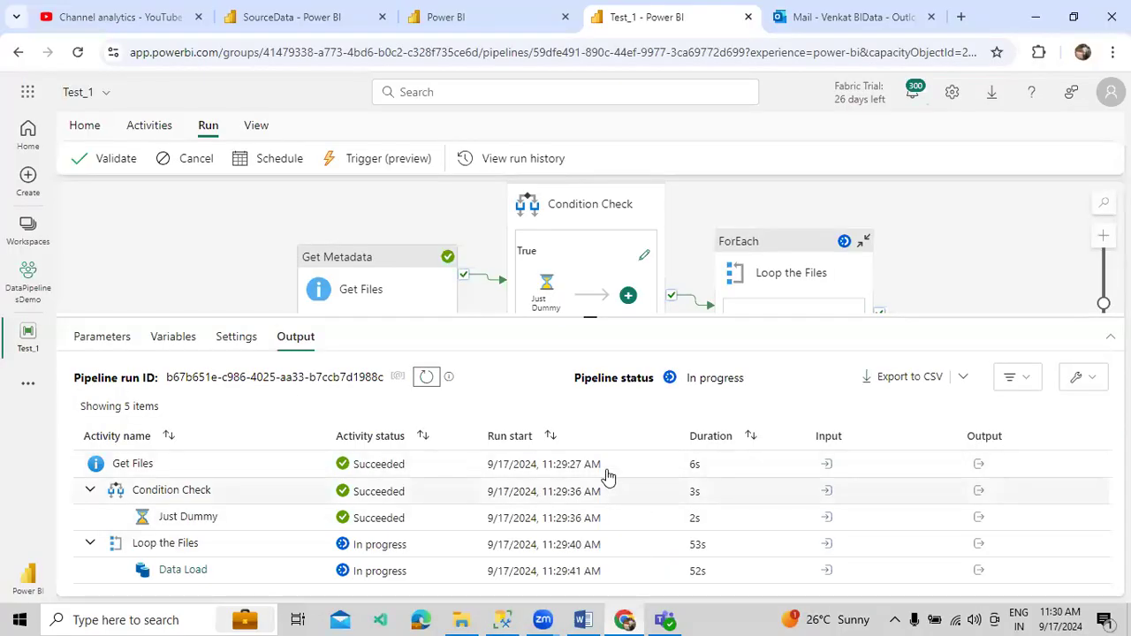
- Refresh the Test_1 run until Data Load and the whole pipeline show Succeeded
{"action": "left_click", "coordinate": [426, 376]}
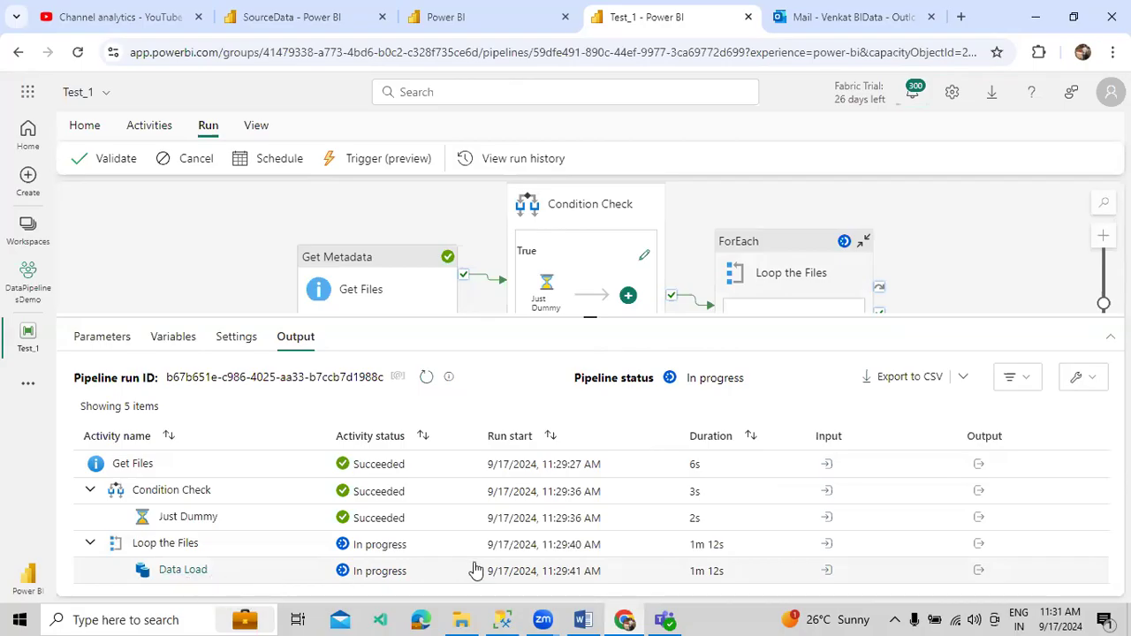
{"action": "left_click", "coordinate": [502, 619]}
{"action": "left_click", "coordinate": [501, 619]}
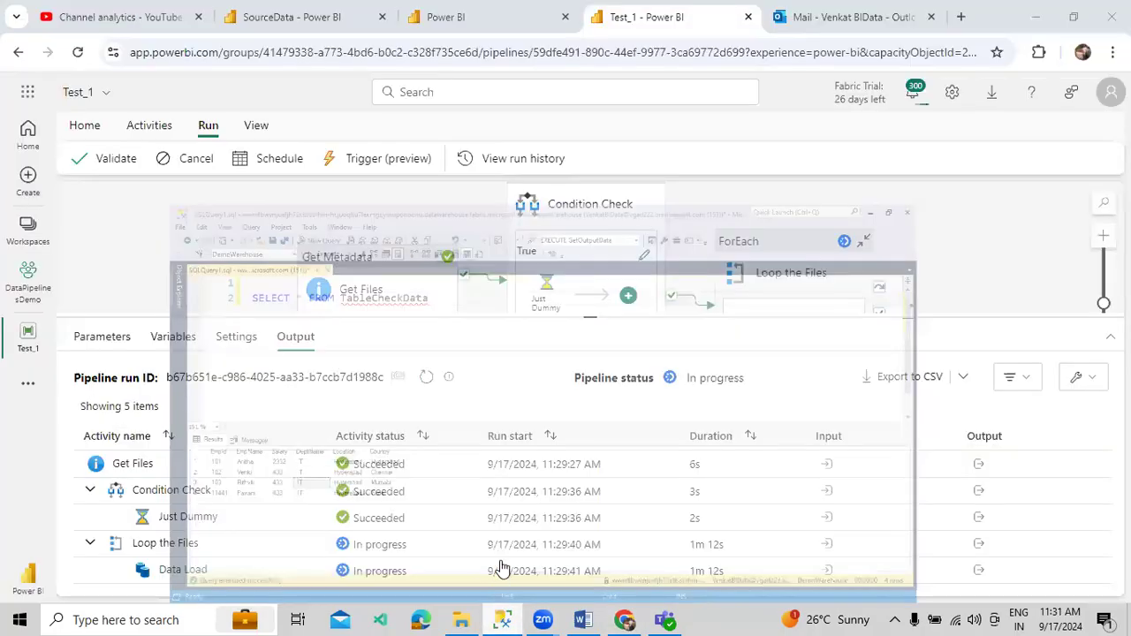
{"action": "left_click", "coordinate": [427, 379]}
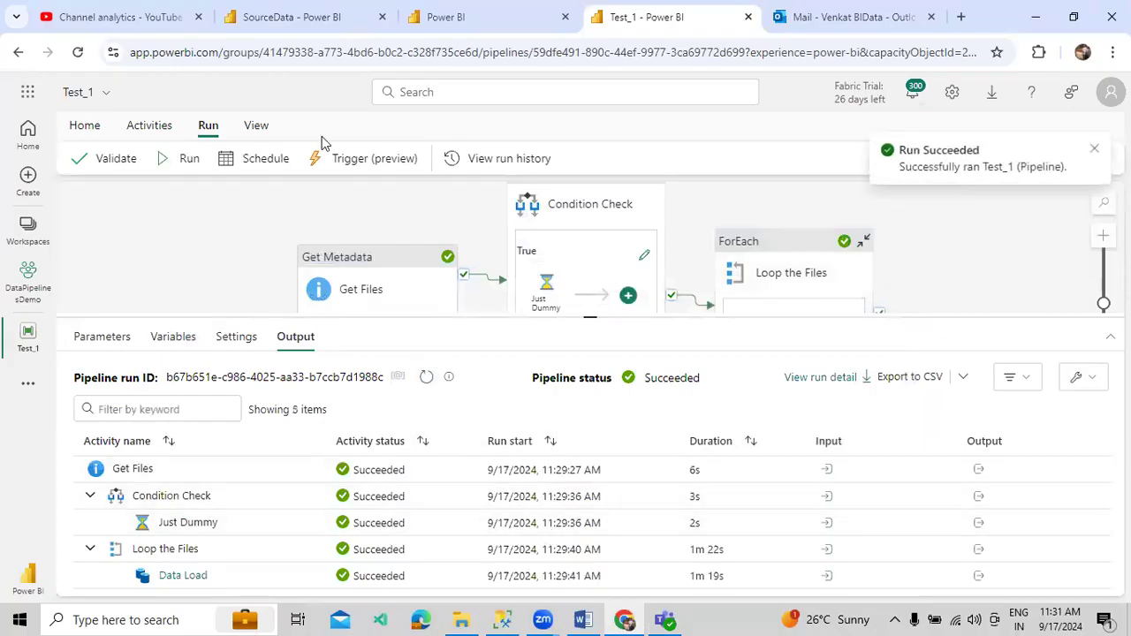
{"action": "left_click", "coordinate": [307, 24]}
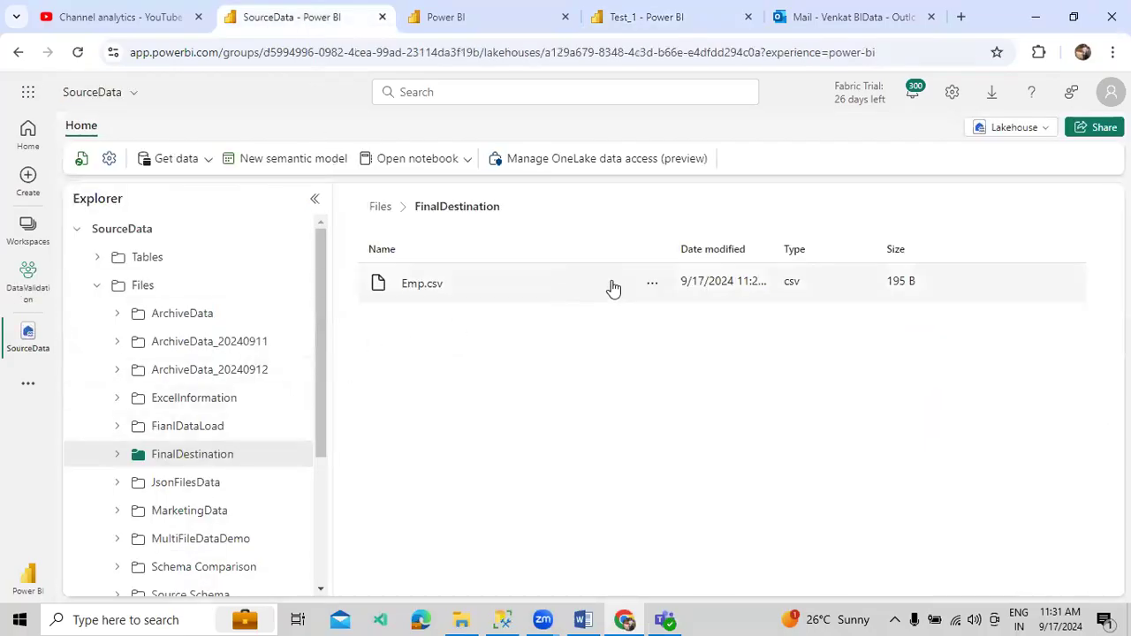
- Delete Emp.csv from the SourceData FinalDestination folder and go back to the Test_1 pipeline
{"action": "left_click", "coordinate": [652, 283]}
{"action": "left_click", "coordinate": [668, 374]}
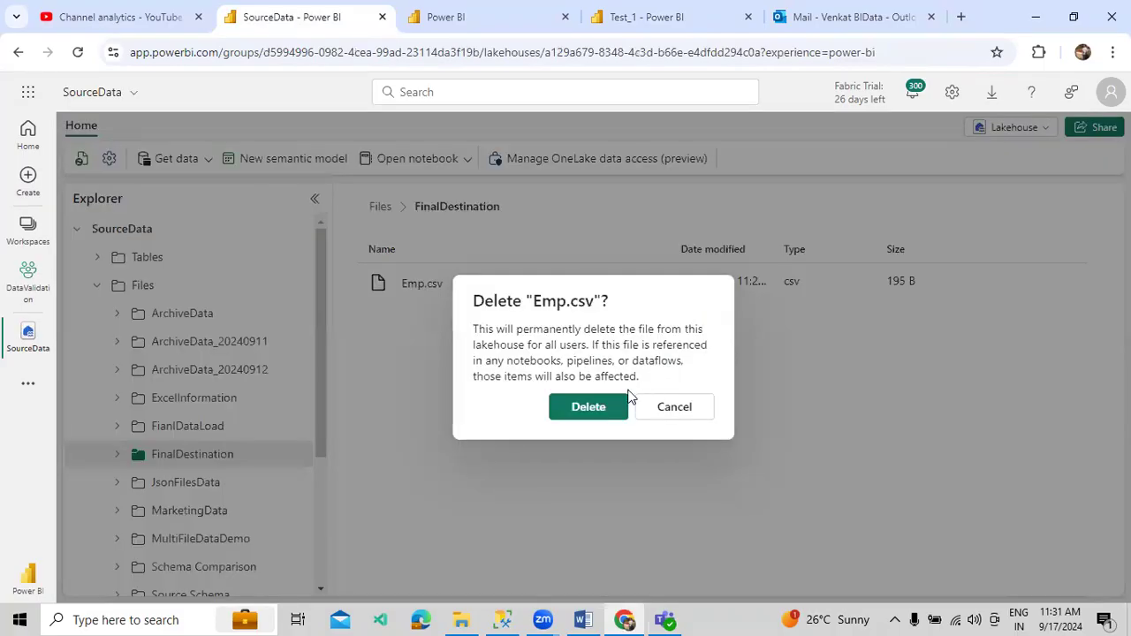
{"action": "left_click", "coordinate": [604, 407]}
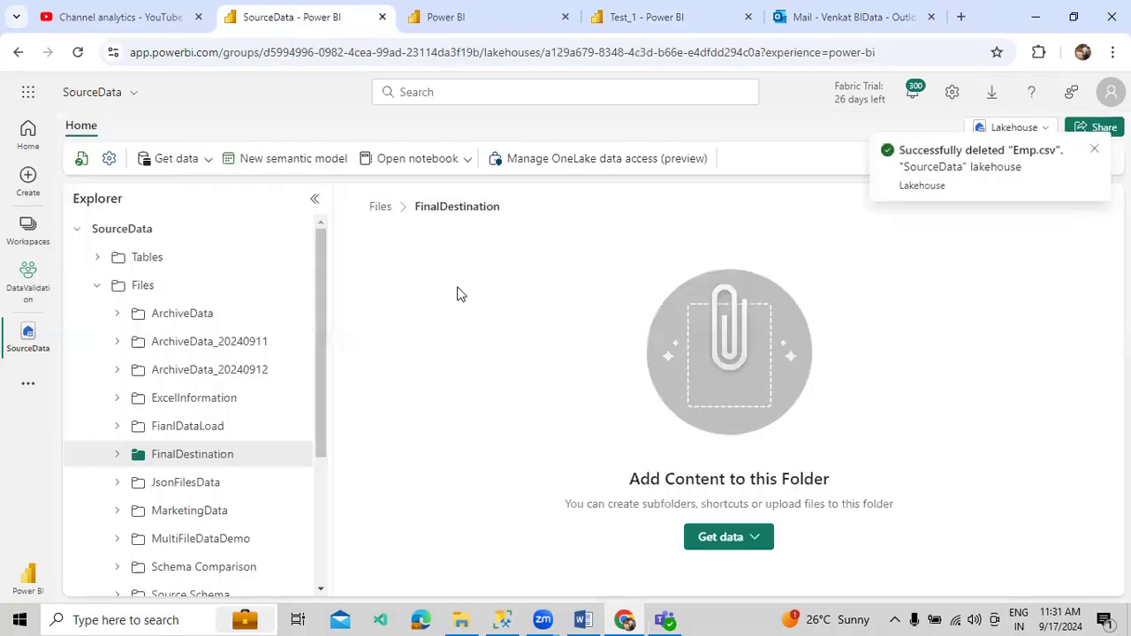
{"action": "left_click", "coordinate": [502, 619]}
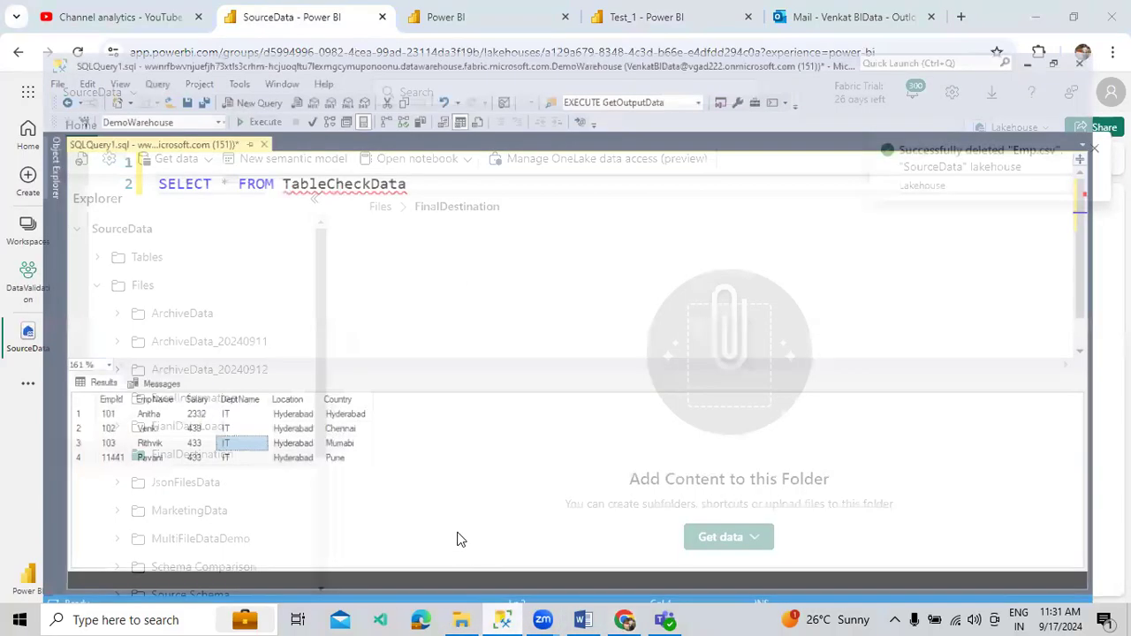
{"action": "left_click", "coordinate": [623, 619]}
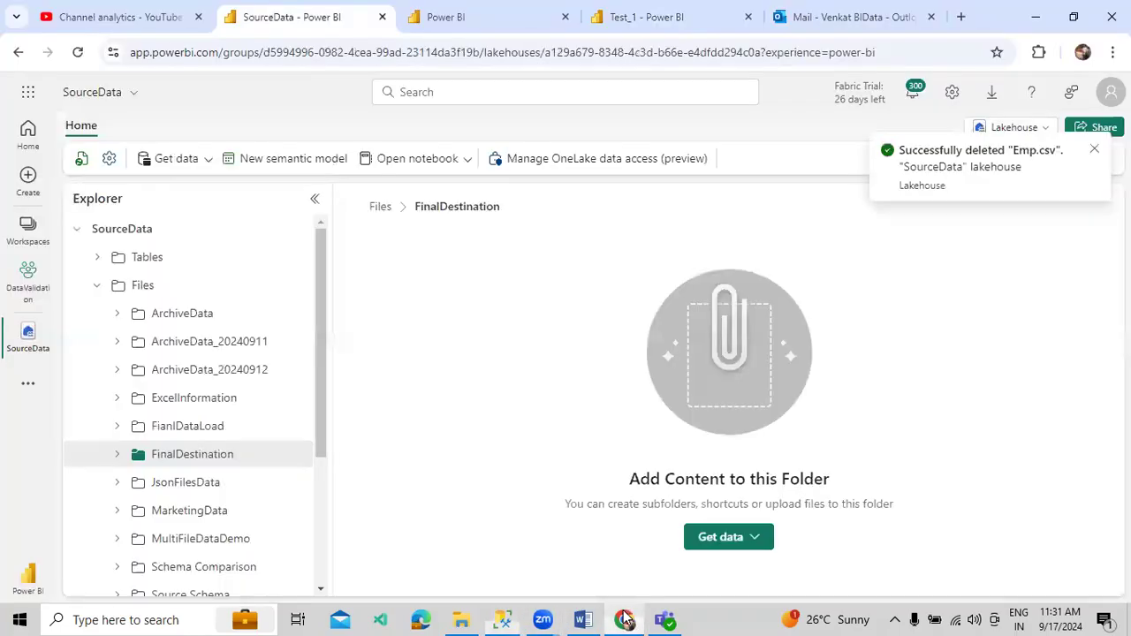
{"action": "left_click", "coordinate": [662, 18]}
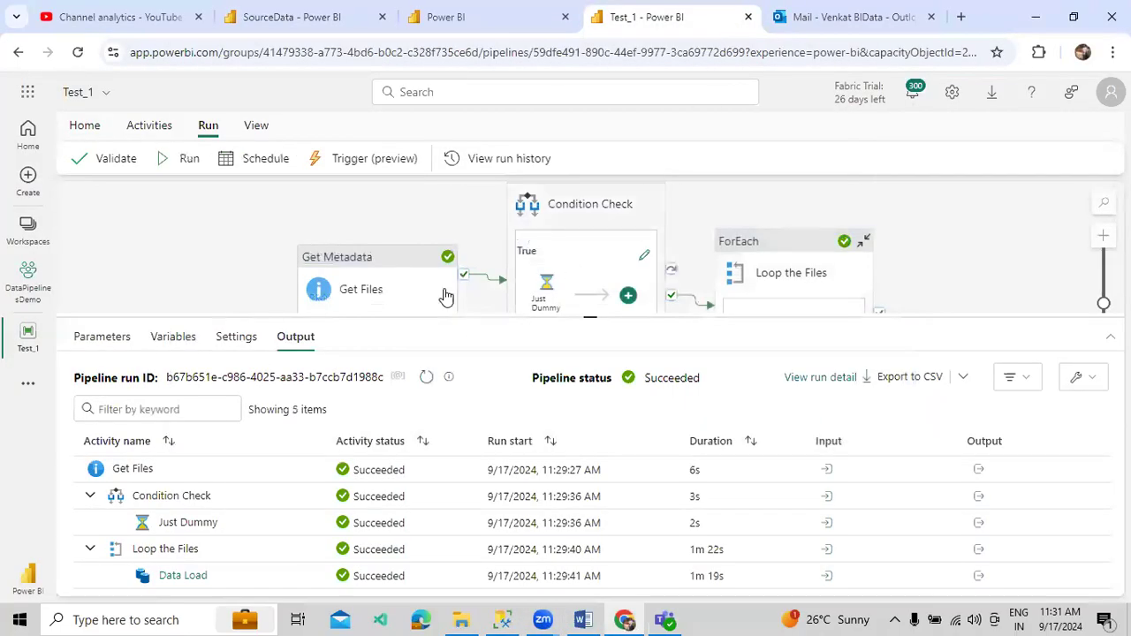
- Rerun Test_1 against the empty folder and resize the canvas and Output panels to view both
{"action": "left_click", "coordinate": [189, 161]}
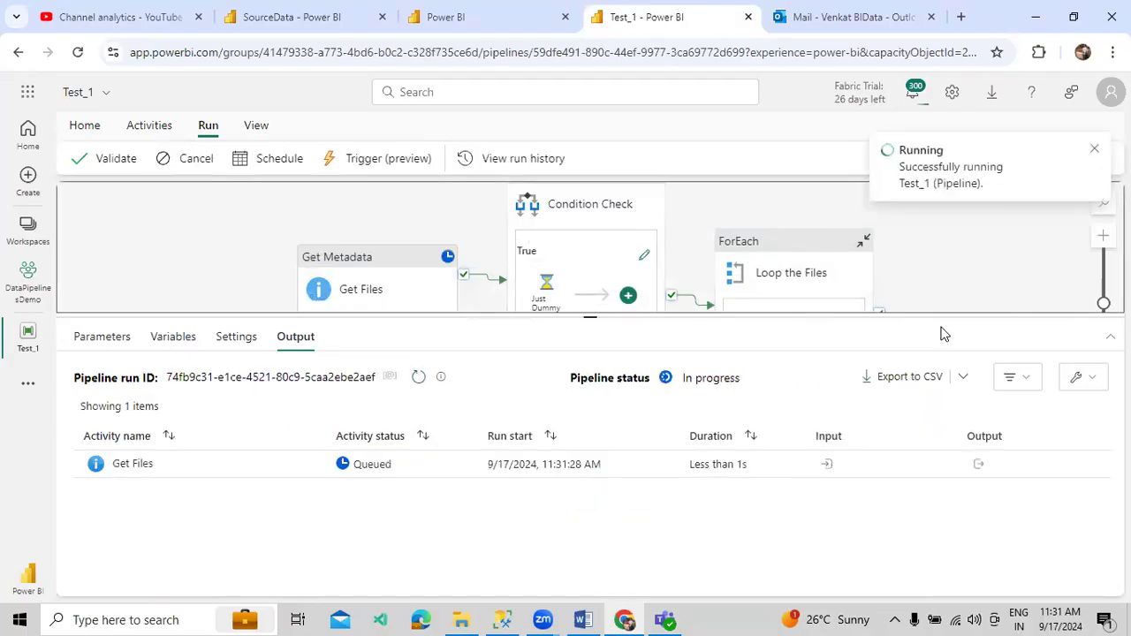
{"action": "left_click_drag", "start_coordinate": [952, 320], "coordinate": [945, 412]}
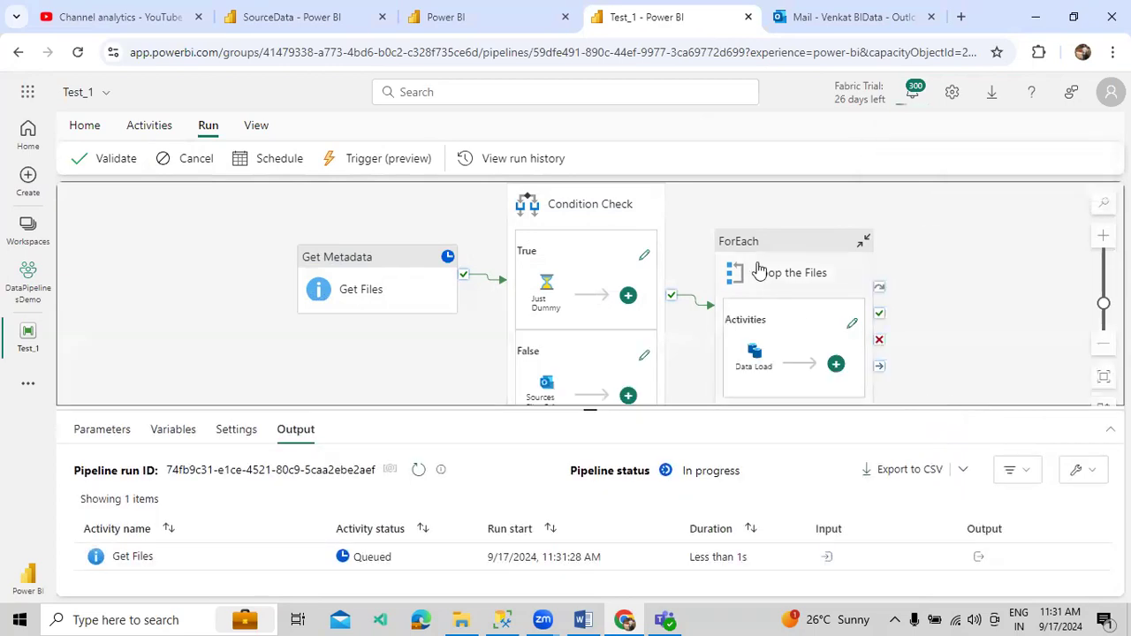
{"action": "mouse_move", "coordinate": [763, 362]}
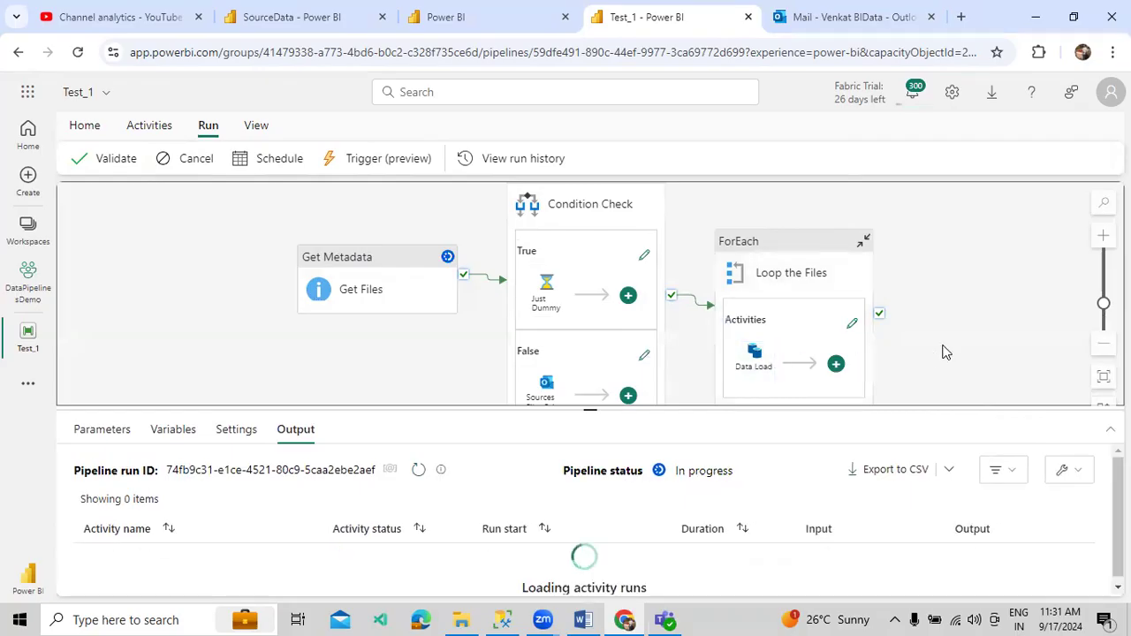
{"action": "left_click_drag", "start_coordinate": [705, 414], "coordinate": [704, 277]}
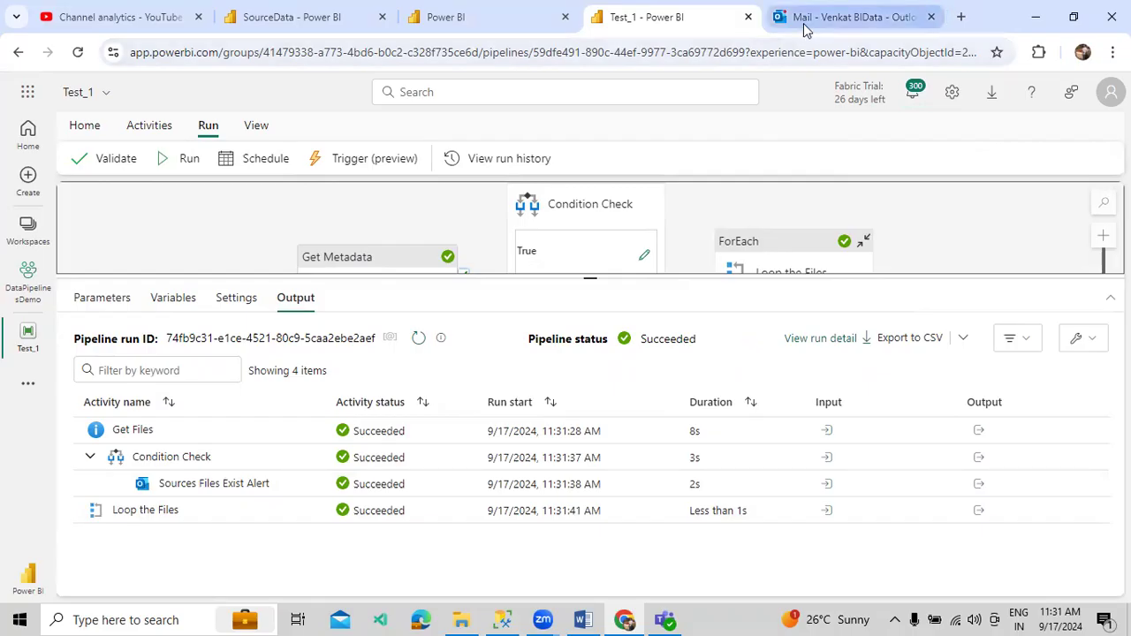
- Read the newest 11:31 Source Files Alert email in Outlook, then return to Test_1
{"action": "left_click", "coordinate": [844, 17]}
{"action": "left_click", "coordinate": [226, 271]}
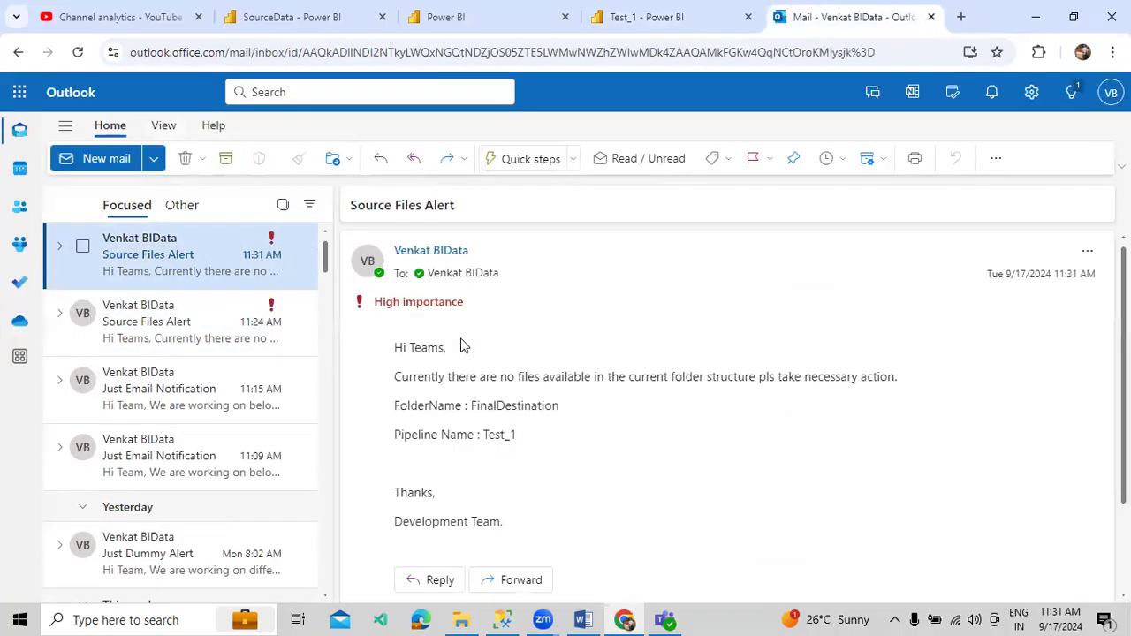
{"action": "left_click_drag", "start_coordinate": [396, 360], "coordinate": [465, 348]}
{"action": "left_click_drag", "start_coordinate": [417, 376], "coordinate": [599, 376]}
{"action": "left_click", "coordinate": [434, 372]}
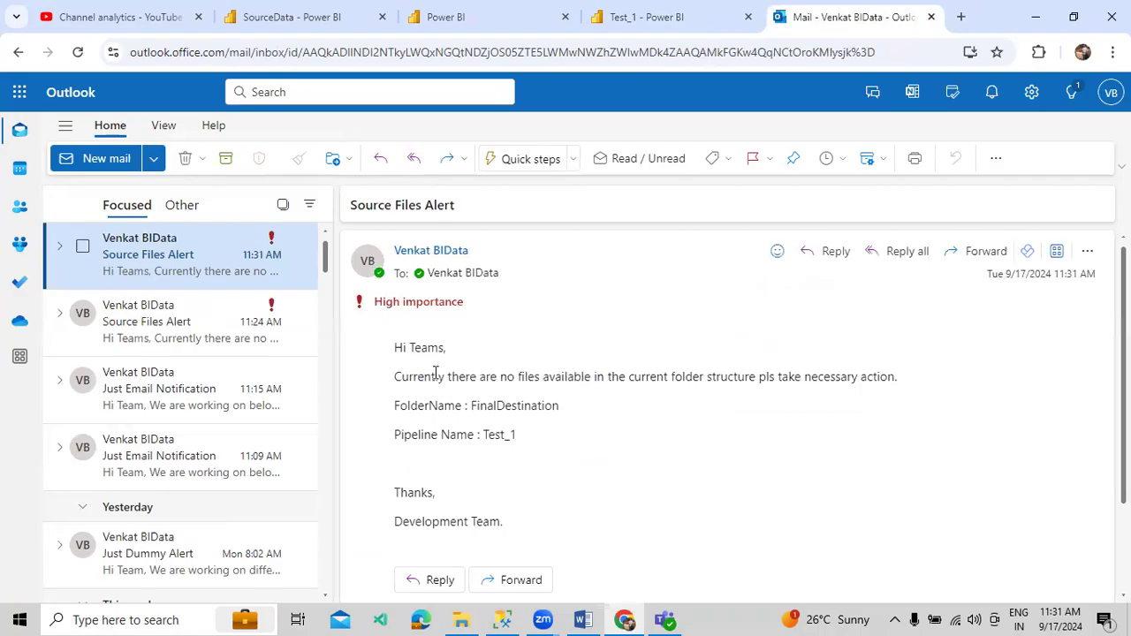
{"action": "left_click", "coordinate": [711, 27]}
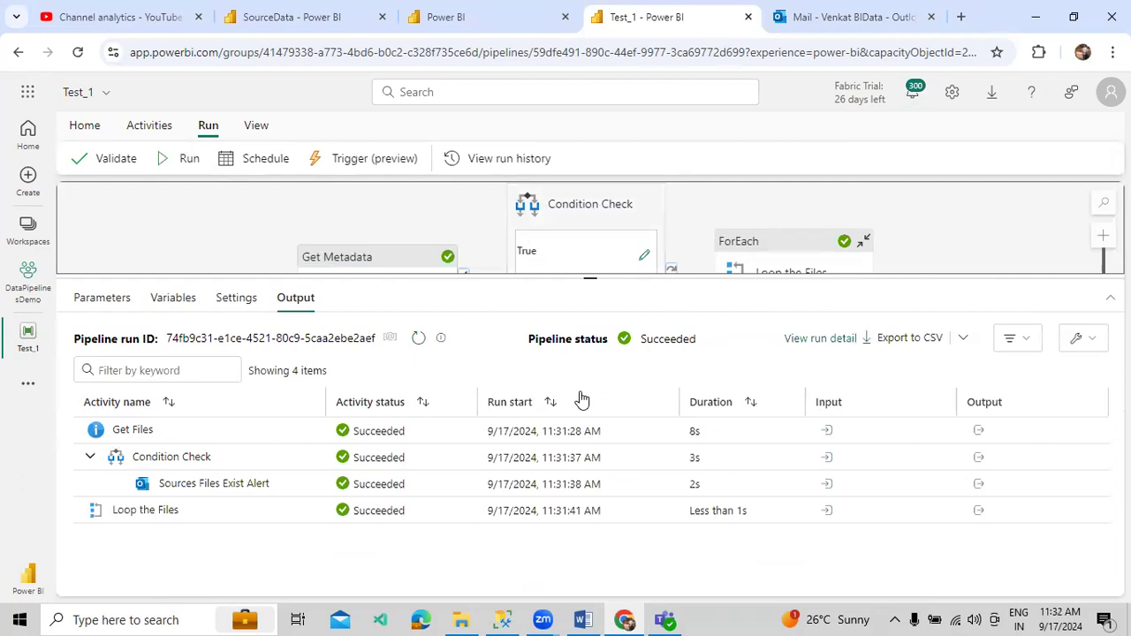
- Check the now-empty FinalDestination folder, then enlarge the Test_1 canvas above the run Output
{"action": "left_click", "coordinate": [311, 27]}
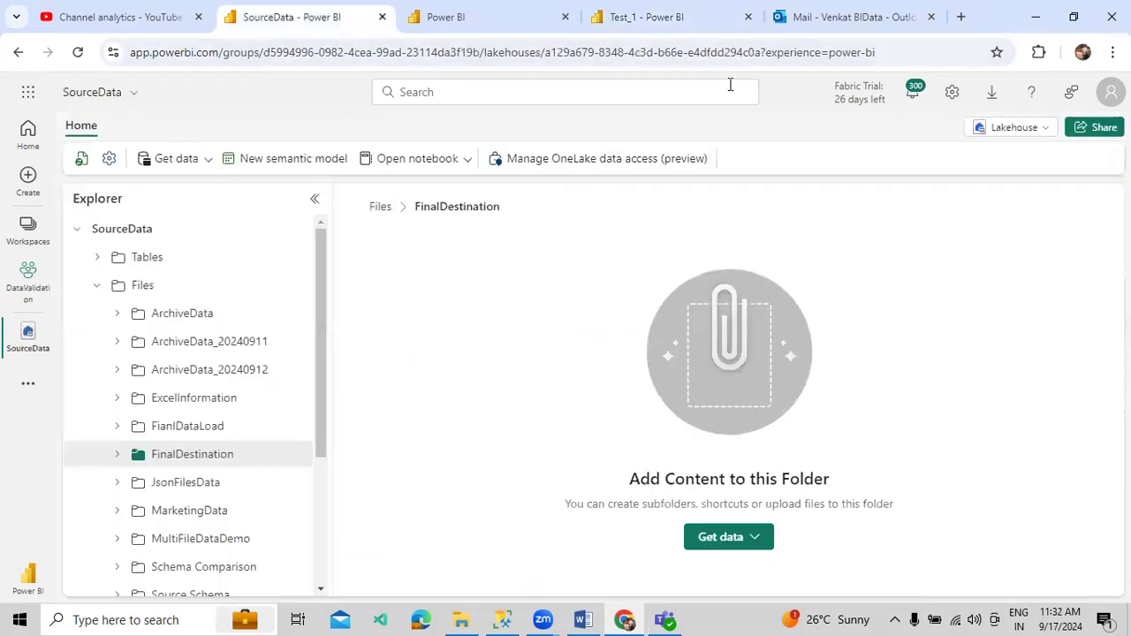
{"action": "left_click", "coordinate": [714, 27]}
{"action": "left_click_drag", "start_coordinate": [709, 277], "coordinate": [702, 360]}
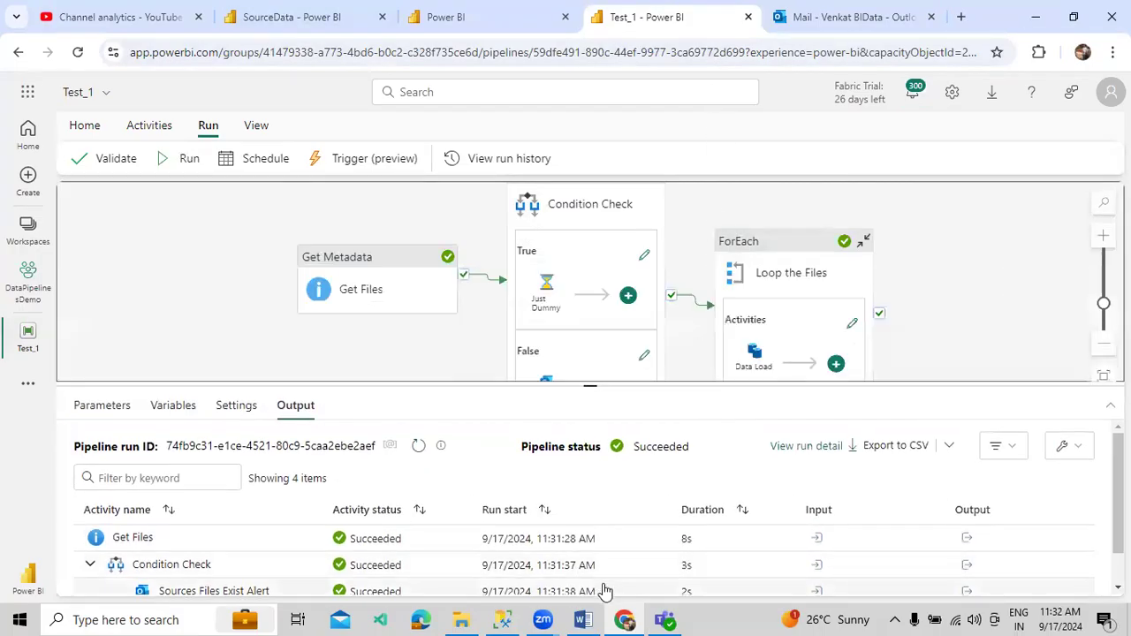